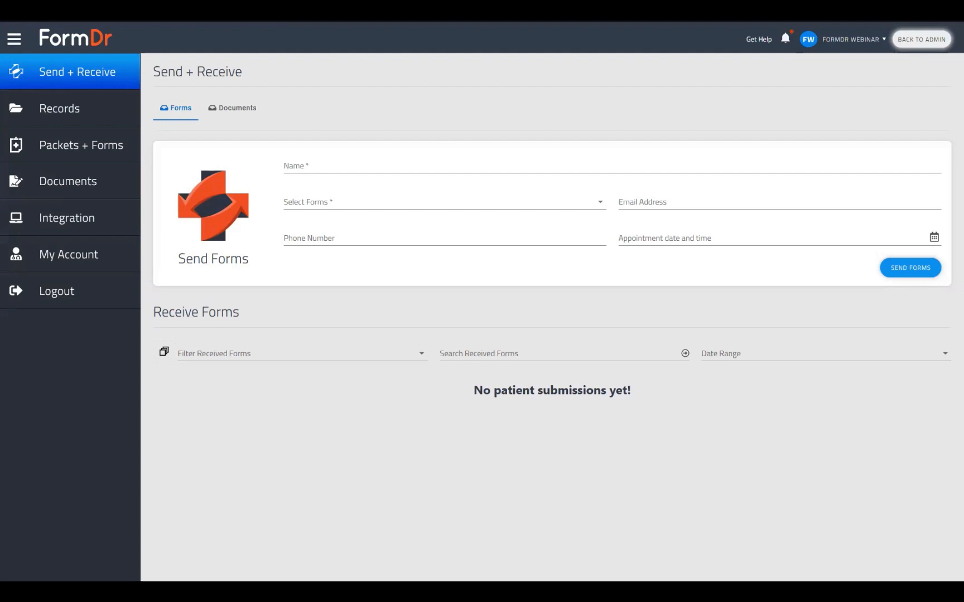
Open the FormDr Training packet for editing and proceed to its Build stage.
left_click(79, 161)
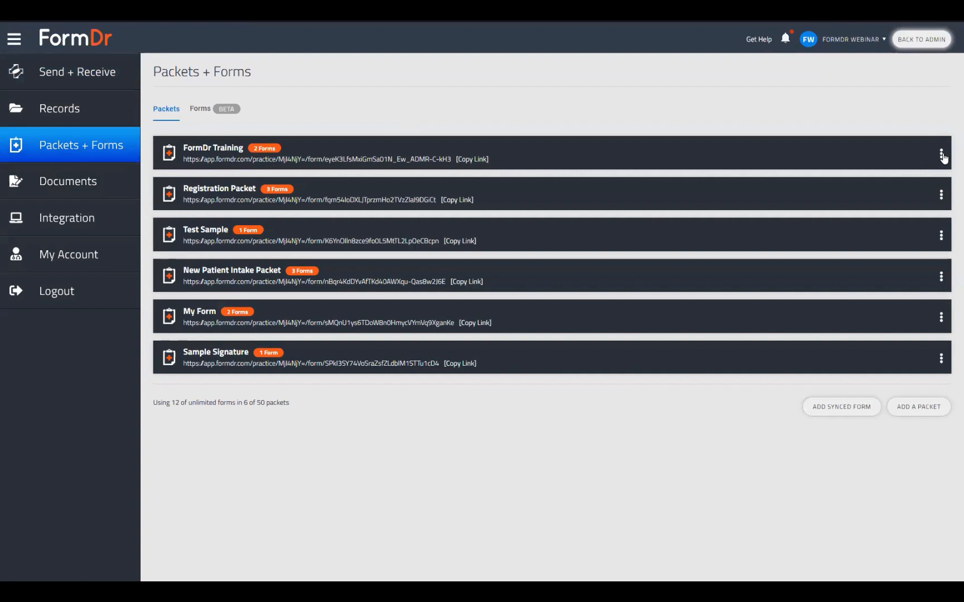
left_click(941, 154)
left_click(941, 154)
left_click(911, 173)
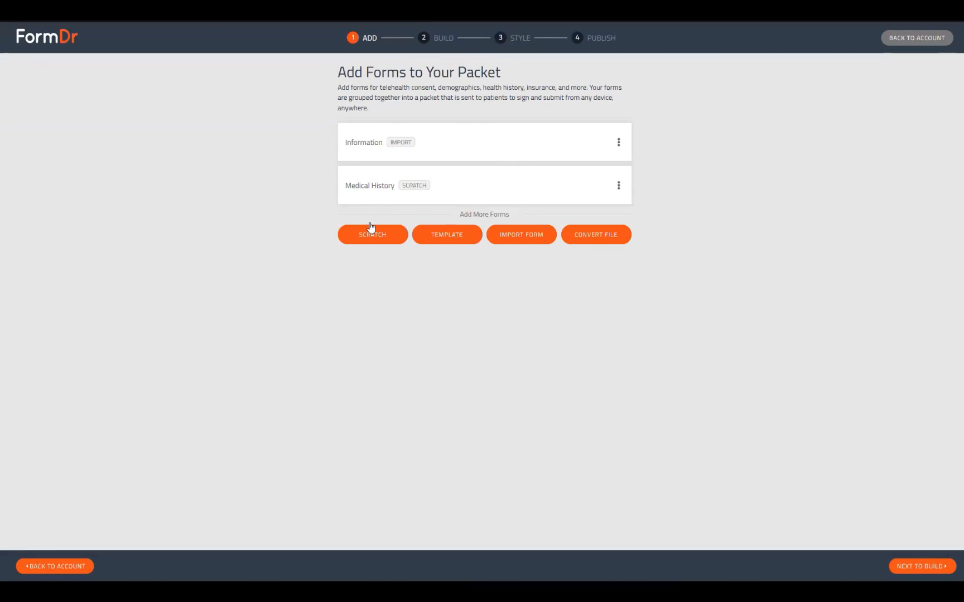
left_click(399, 241)
left_click(924, 568)
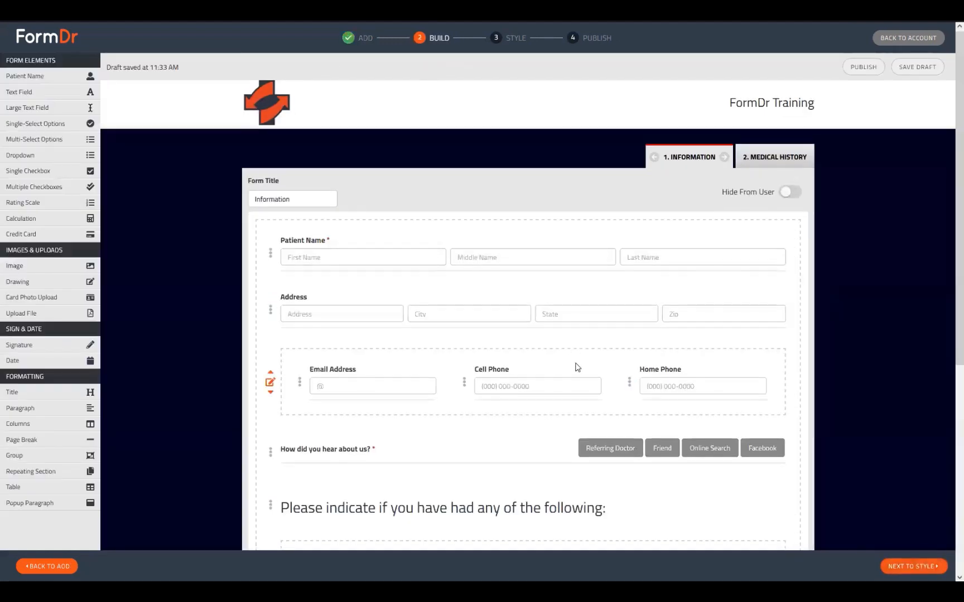
Look over the fields of the Information form and open the Medical History form.
scroll(575, 446, "down", 5)
scroll(172, 405, "up", 5)
scroll(206, 303, "down", 5)
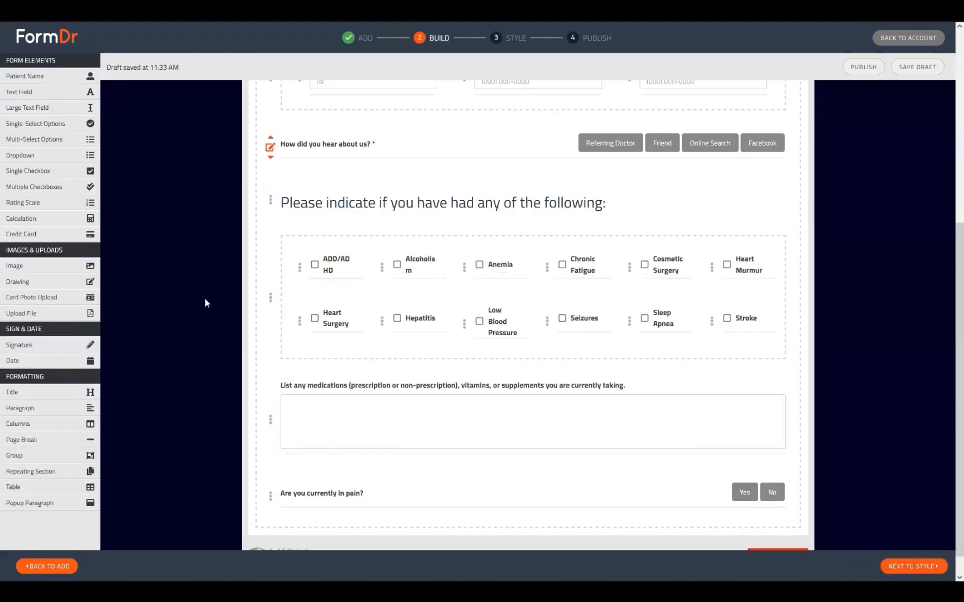
scroll(570, 445, "down", 1)
scroll(819, 103, "up", 5)
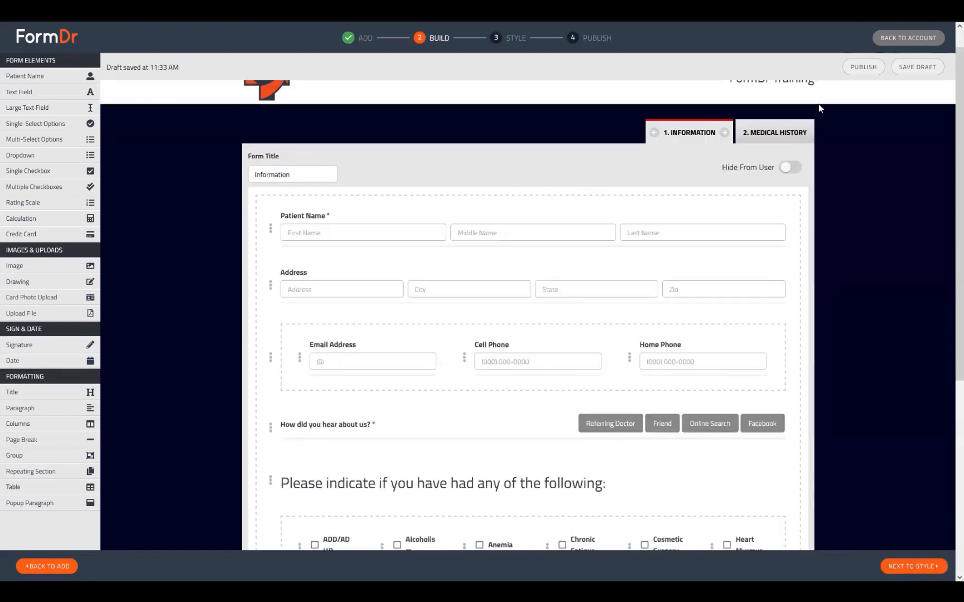
left_click(778, 134)
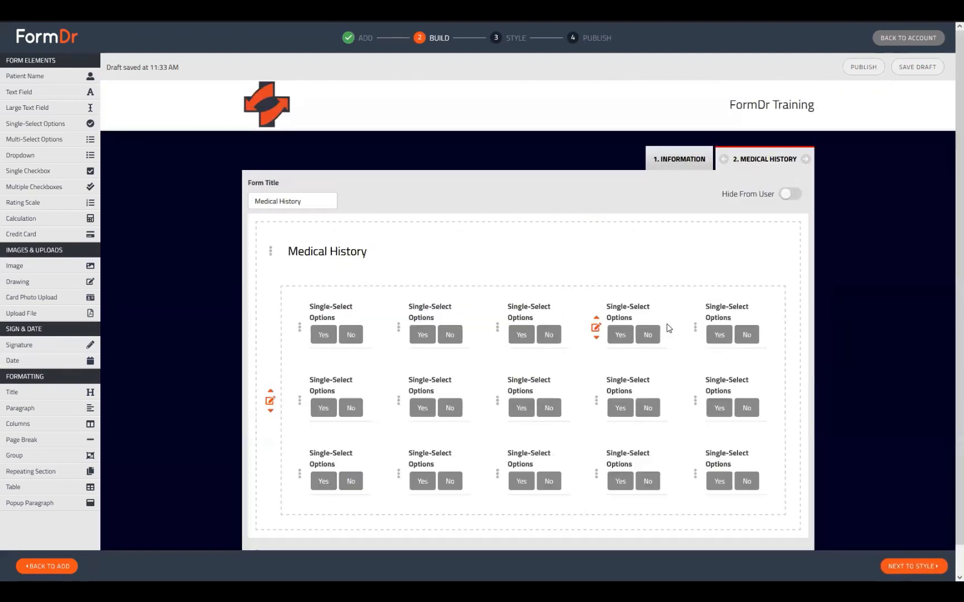
scroll(463, 435, "down", 1)
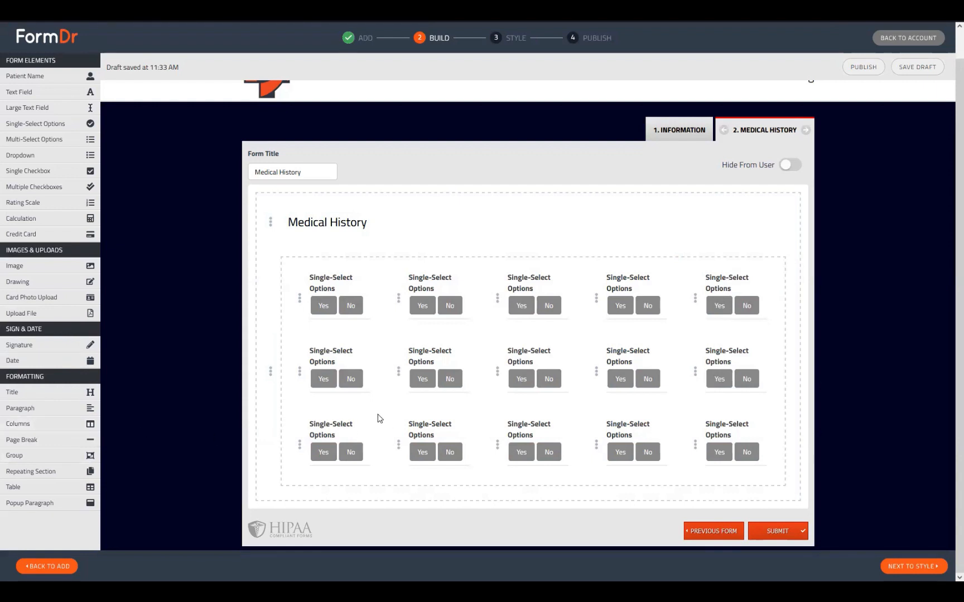
Lengthen the title of the first field in the columns block's second row to "Single-Select Options" repeated four times.
left_click(270, 372)
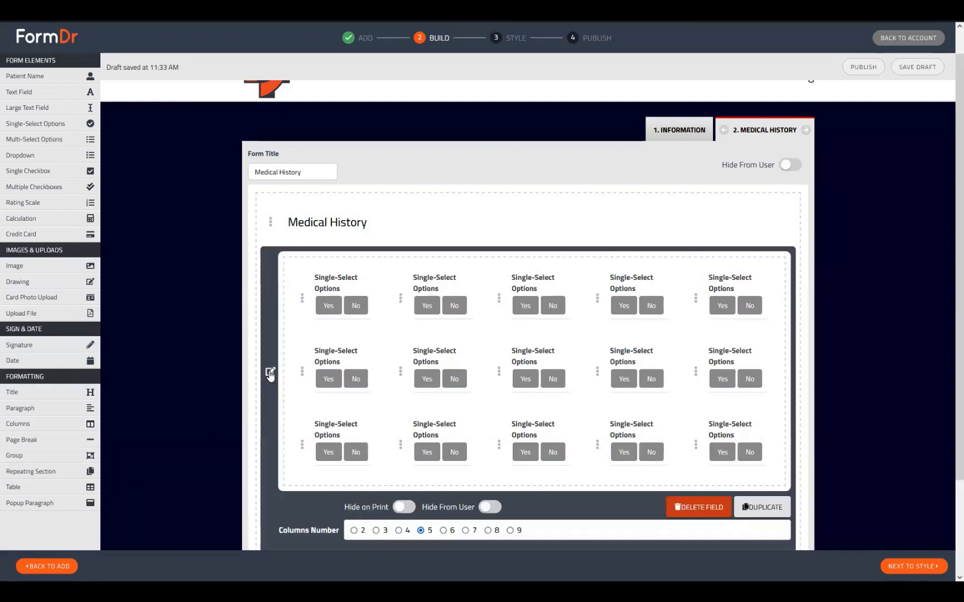
scroll(270, 379, "down", 2)
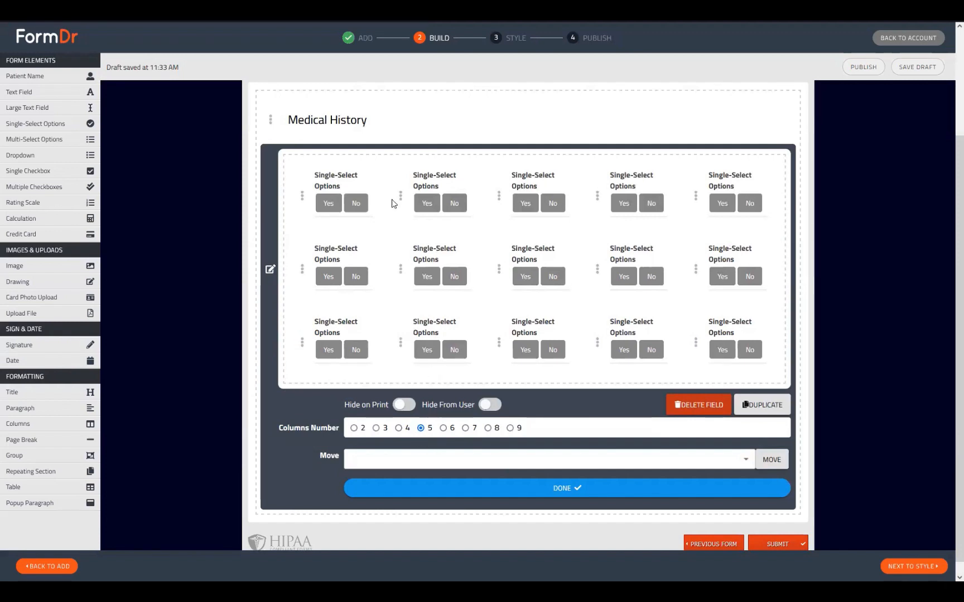
left_click(304, 272)
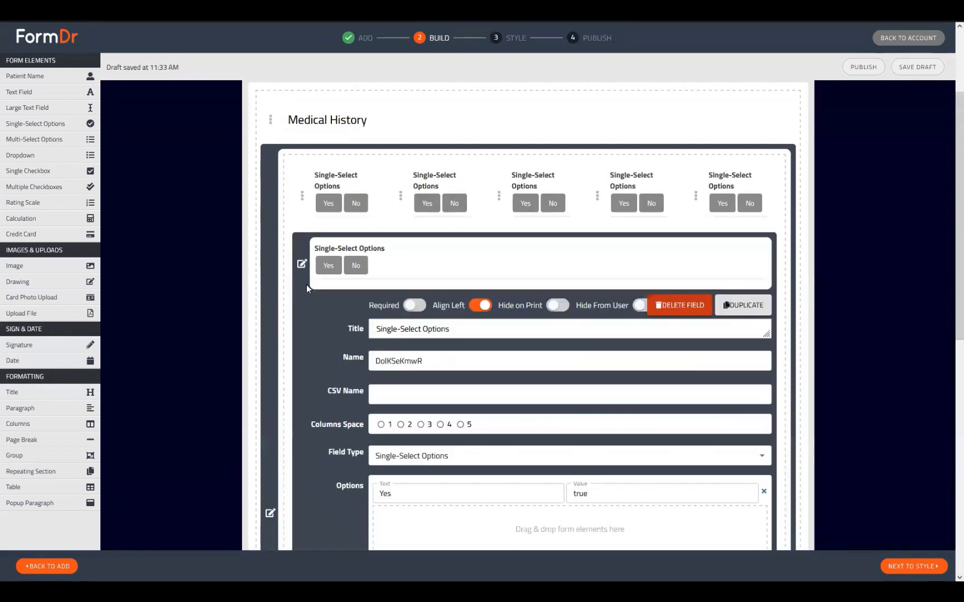
left_click(463, 333)
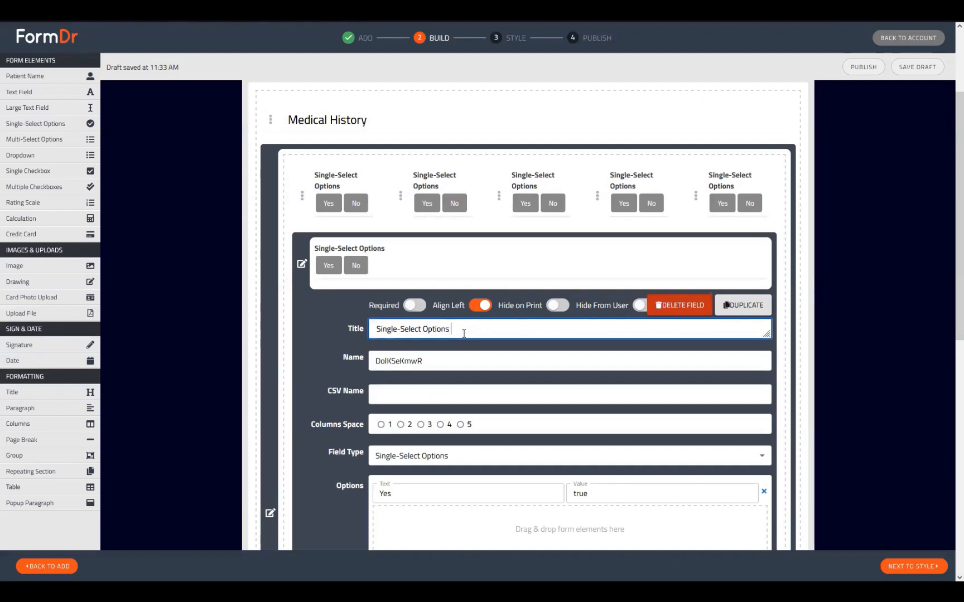
key("ctrl+a")
key("ctrl+c")
left_click(466, 333)
key("ctrl+v")
key("ctrl+v")
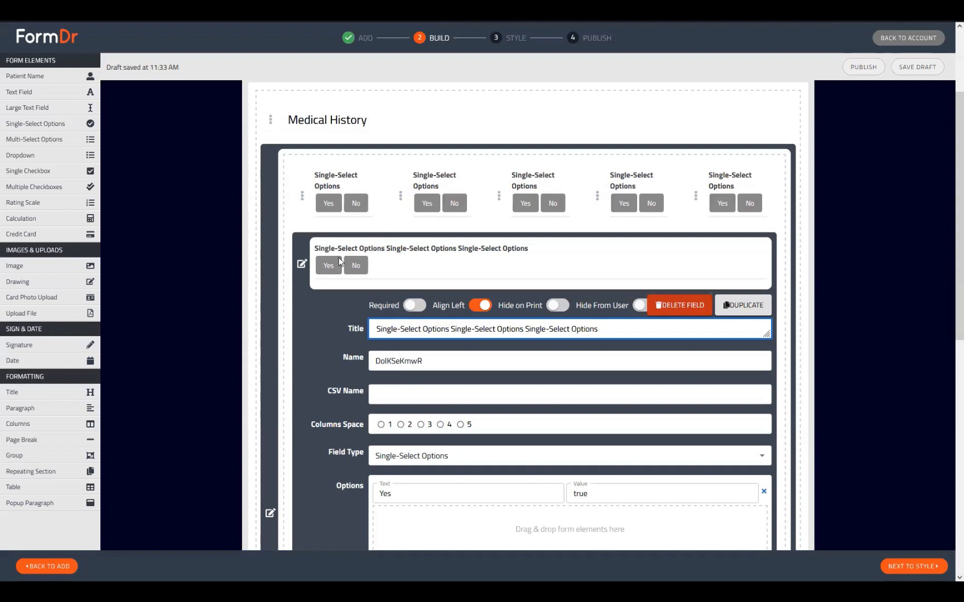
key("ctrl+v")
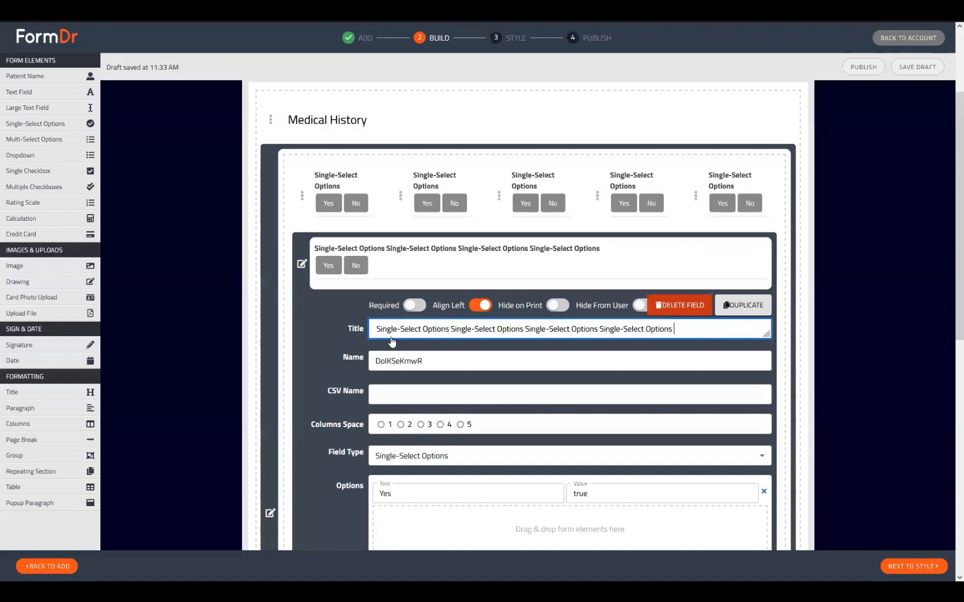
scroll(256, 264, "down", 5)
scroll(323, 228, "up", 3)
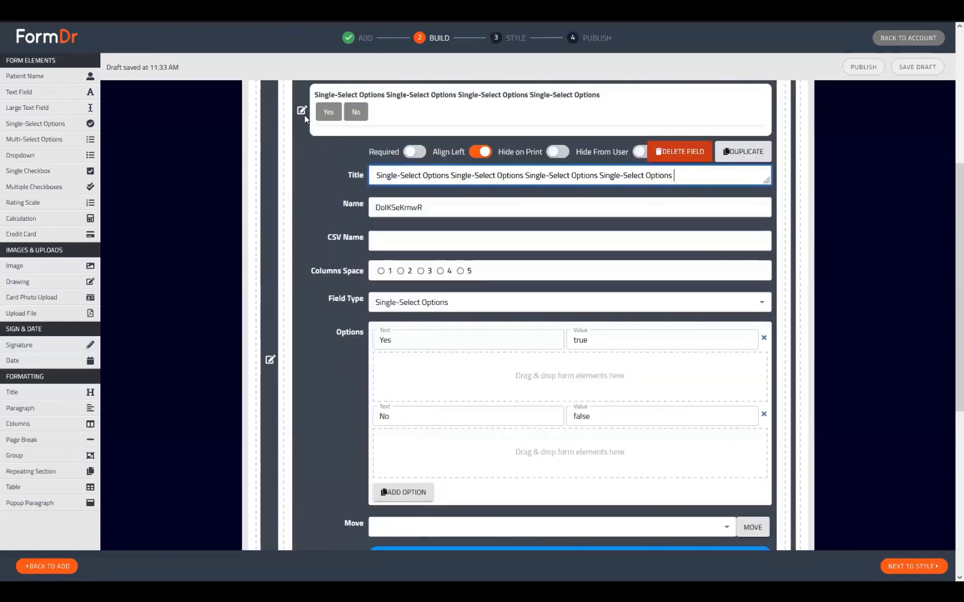
left_click(302, 111)
Try 3 columns for the block of single-select fields, set its columns number to 2, and close the block's settings.
scroll(384, 347, "up", 1)
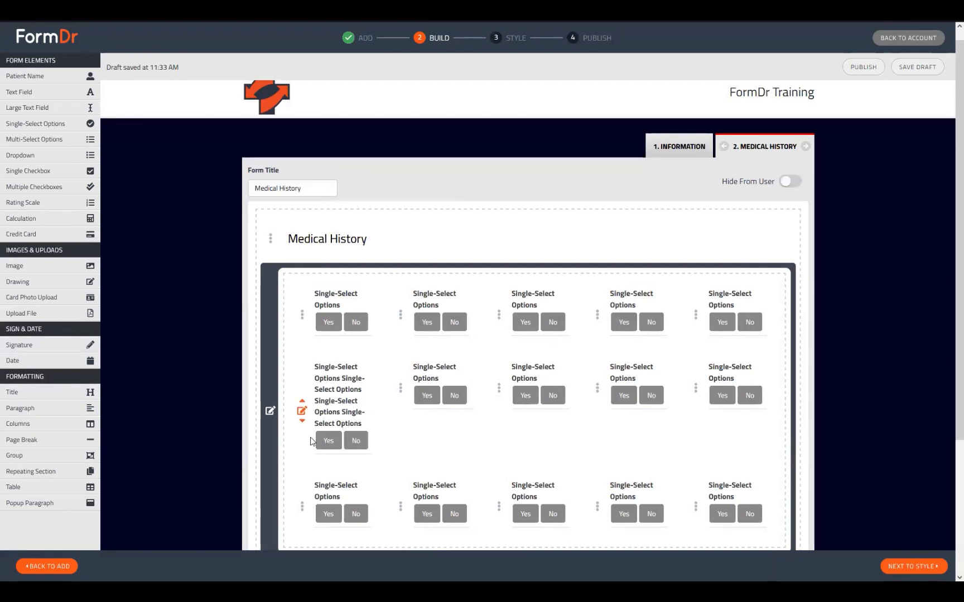
scroll(368, 432, "down", 3)
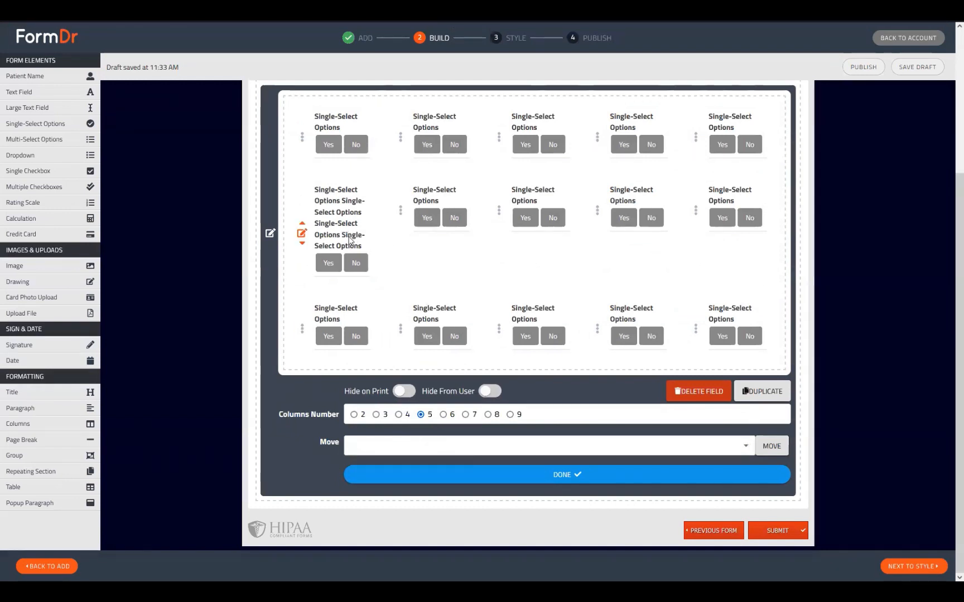
scroll(344, 323, "up", 1)
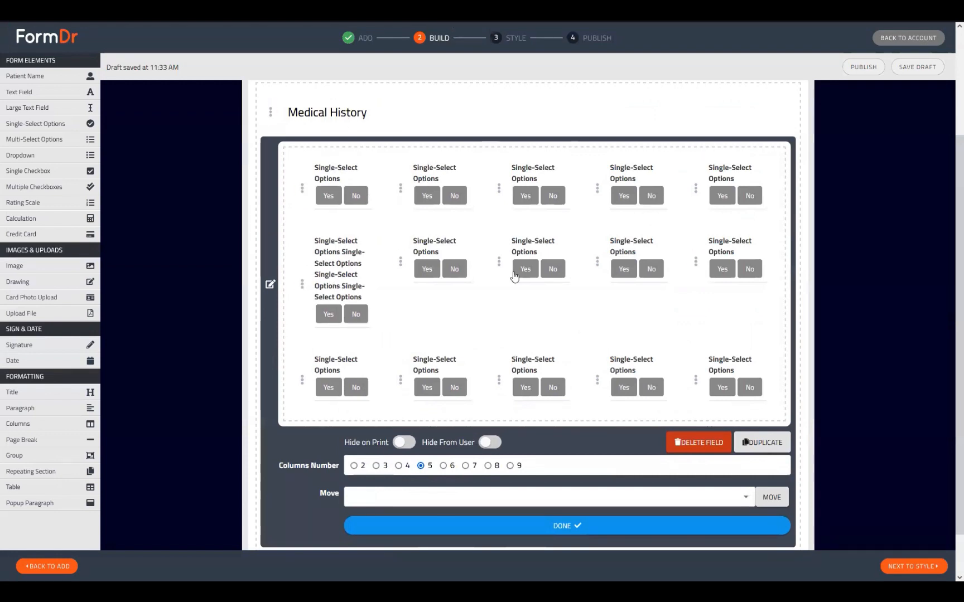
scroll(409, 351, "down", 1)
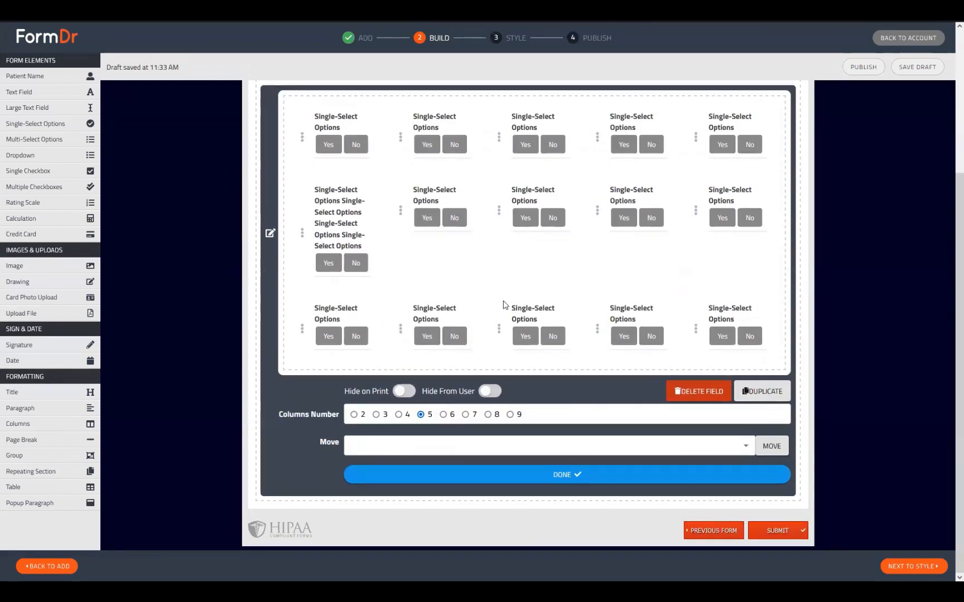
left_click(377, 415)
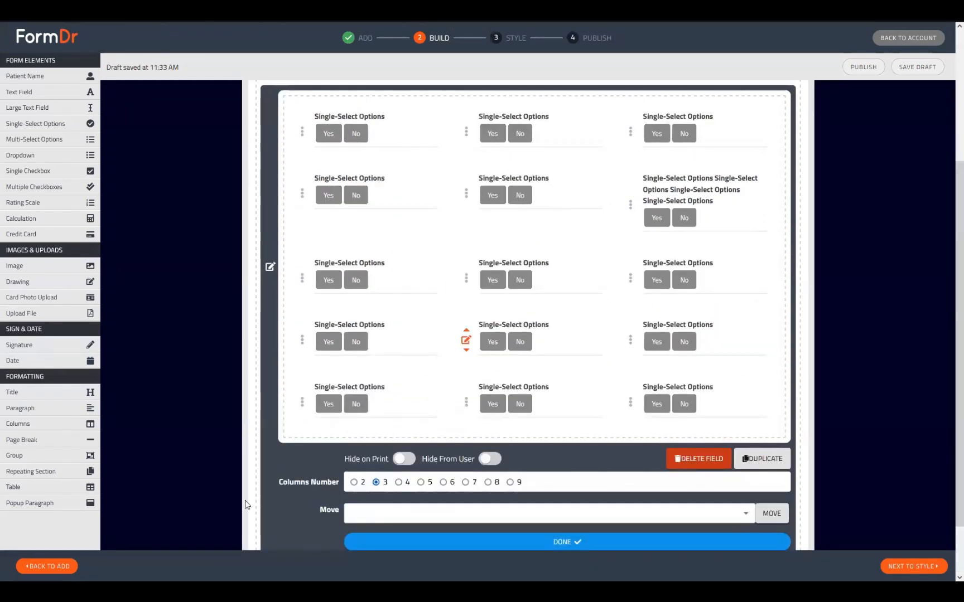
left_click(354, 482)
scroll(439, 318, "down", 2)
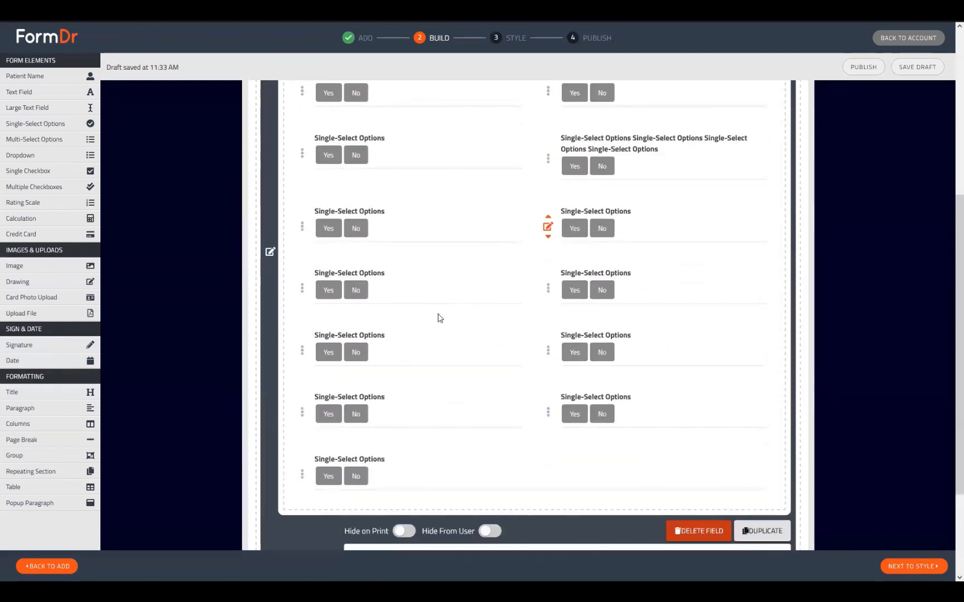
scroll(505, 357, "up", 3)
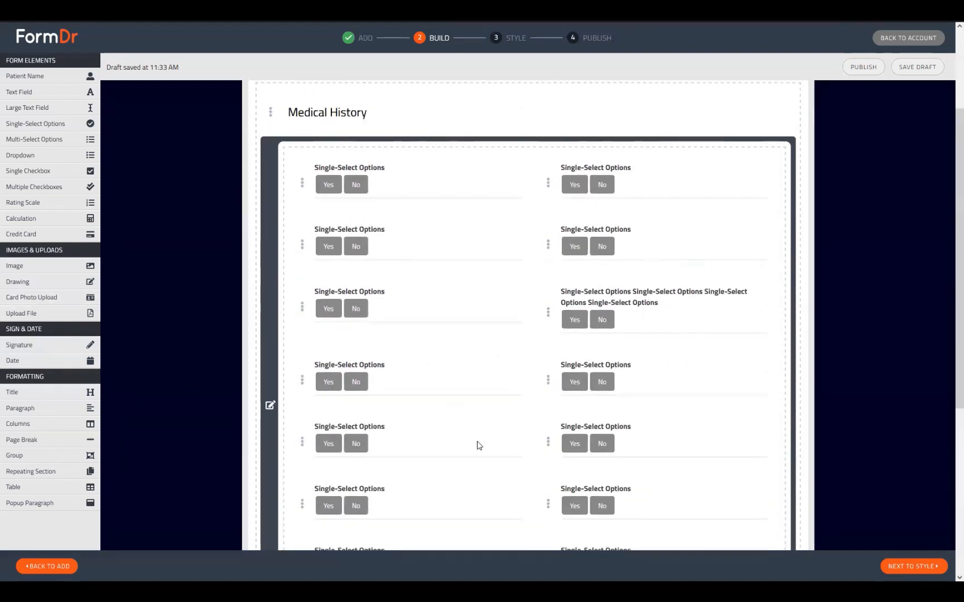
scroll(524, 487, "up", 2)
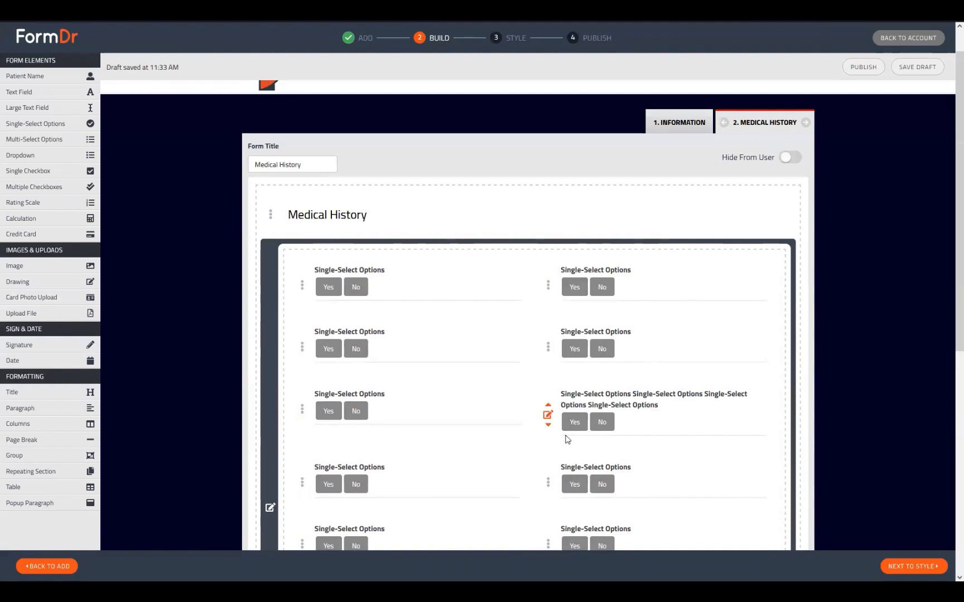
scroll(541, 502, "down", 2)
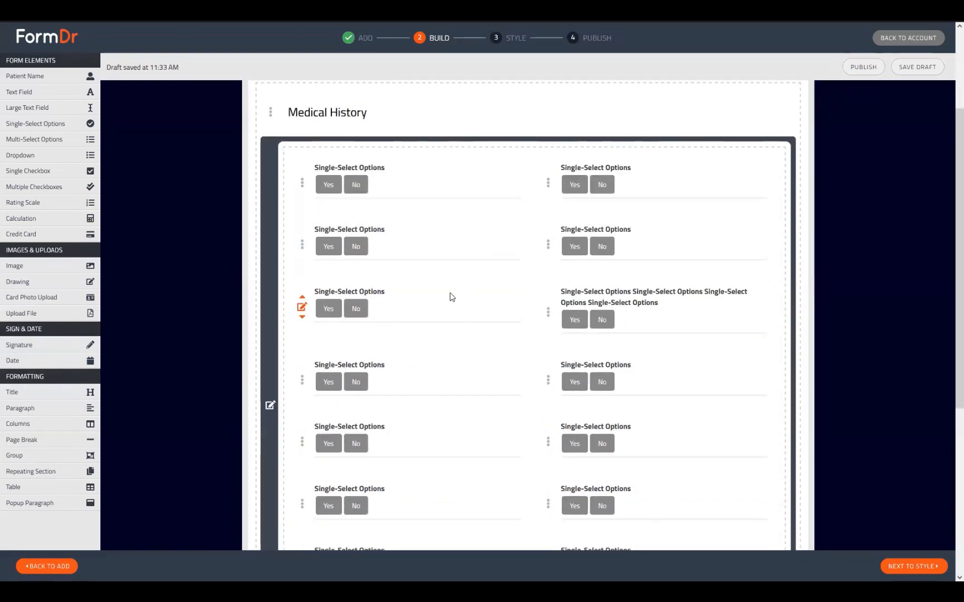
scroll(441, 335, "down", 1)
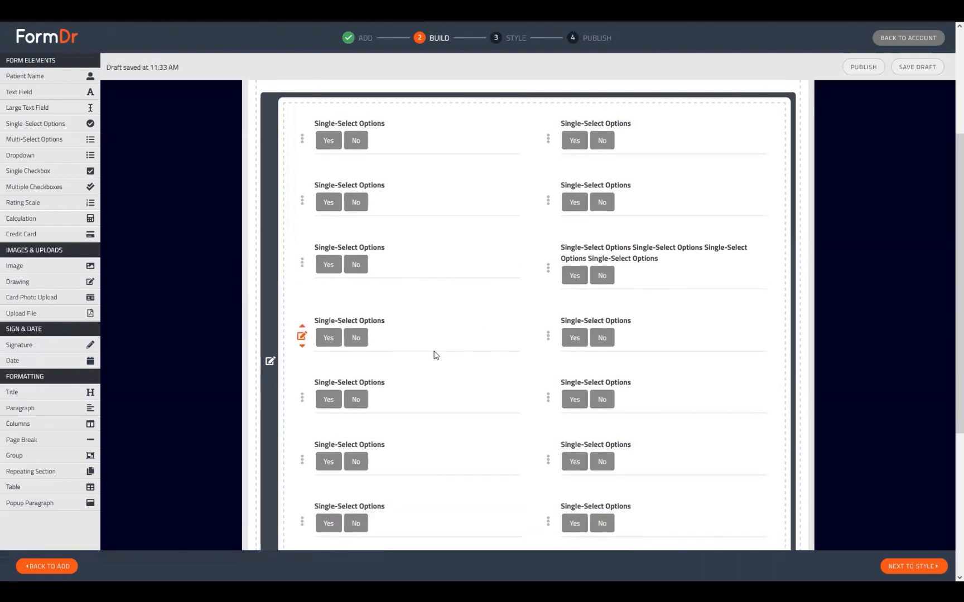
scroll(379, 341, "up", 3)
left_click(271, 509)
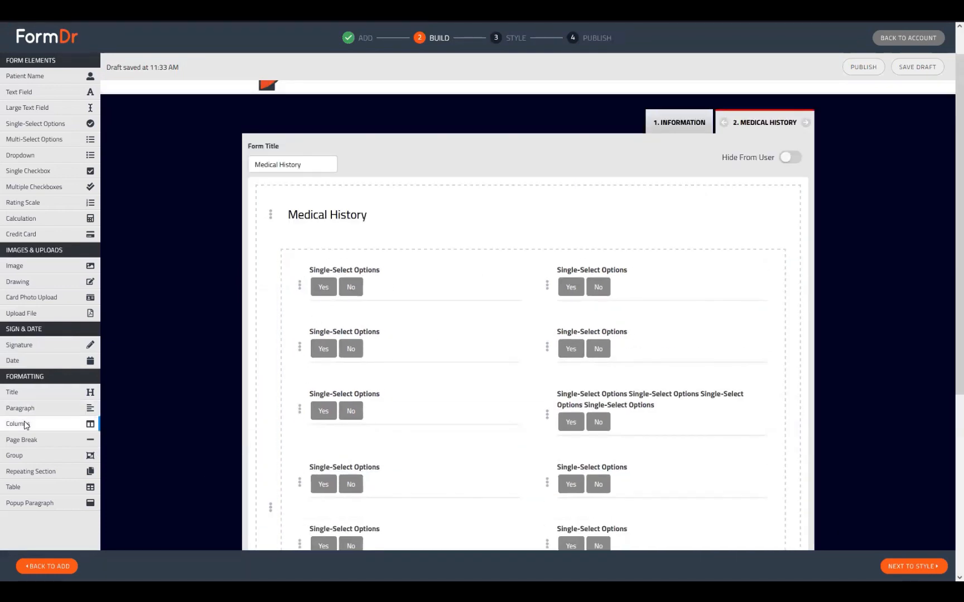
Add a new columns block under the Medical History title containing one single-select field, and title that field "Test".
left_click_drag(22, 424, 367, 269)
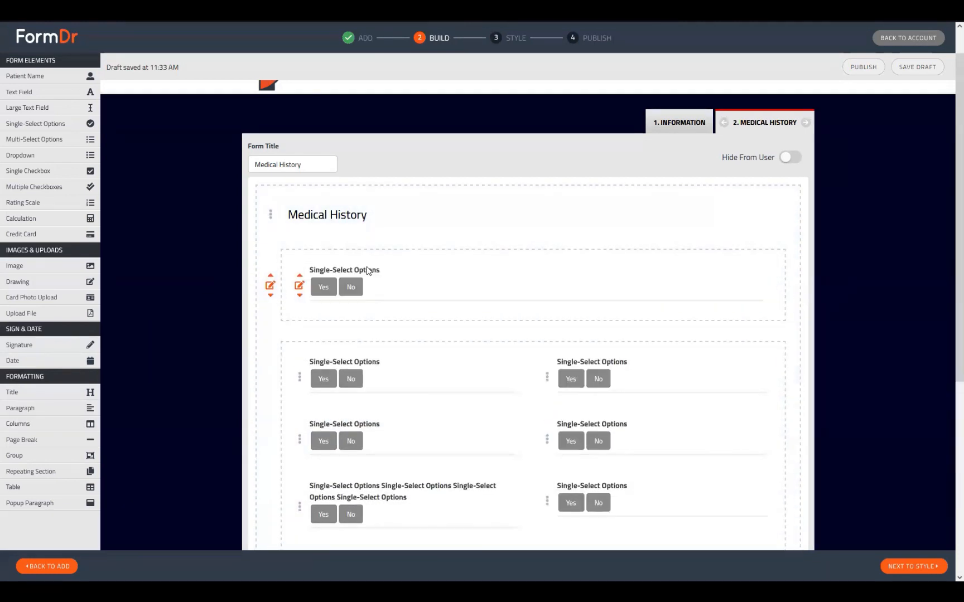
left_click(299, 286)
left_click_drag(449, 350, 345, 355)
type("Test")
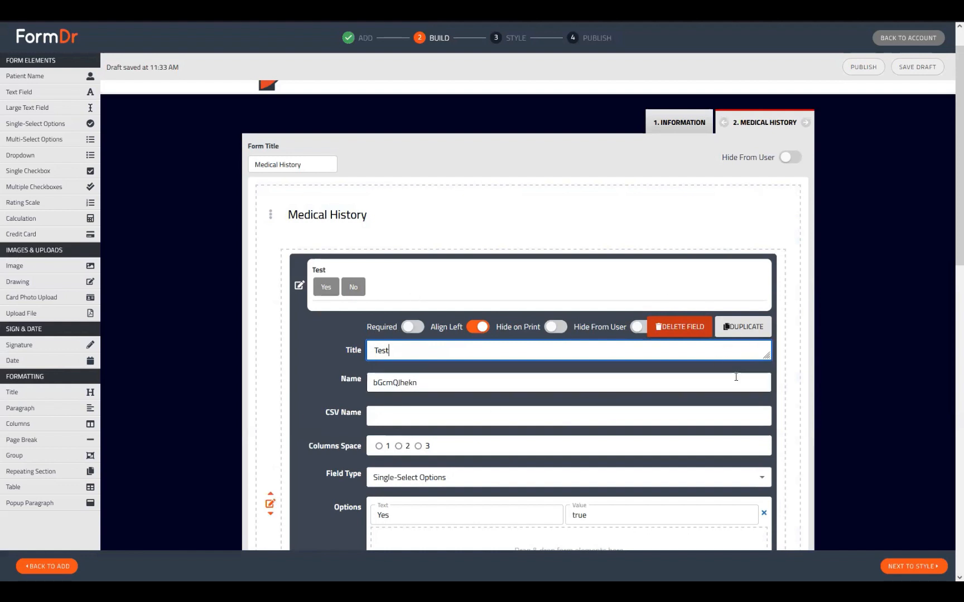
Duplicate the Test field until the new block holds ten copies, and set the block's columns number to 5.
left_click(738, 330)
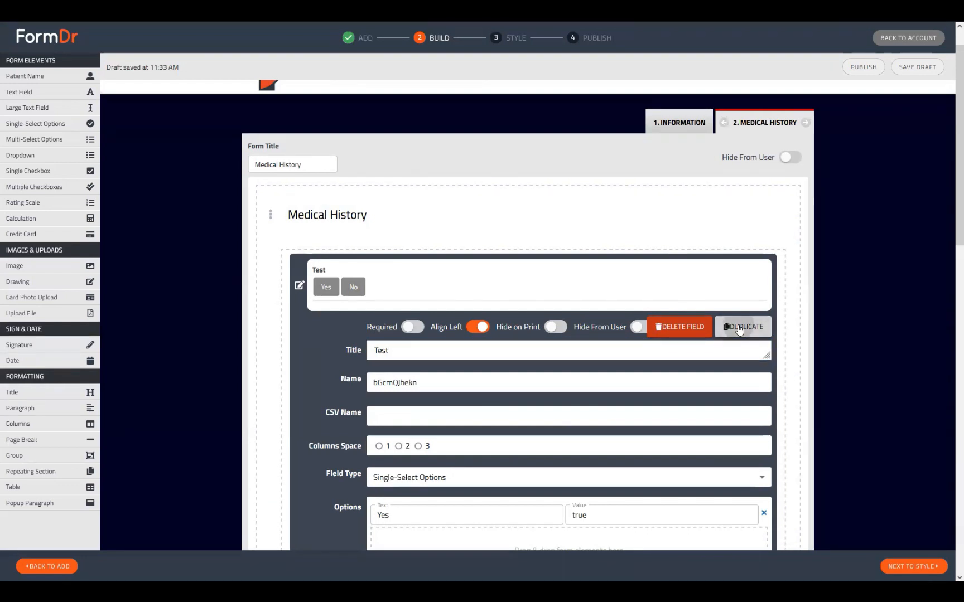
scroll(719, 363, "down", 5)
left_click(532, 424)
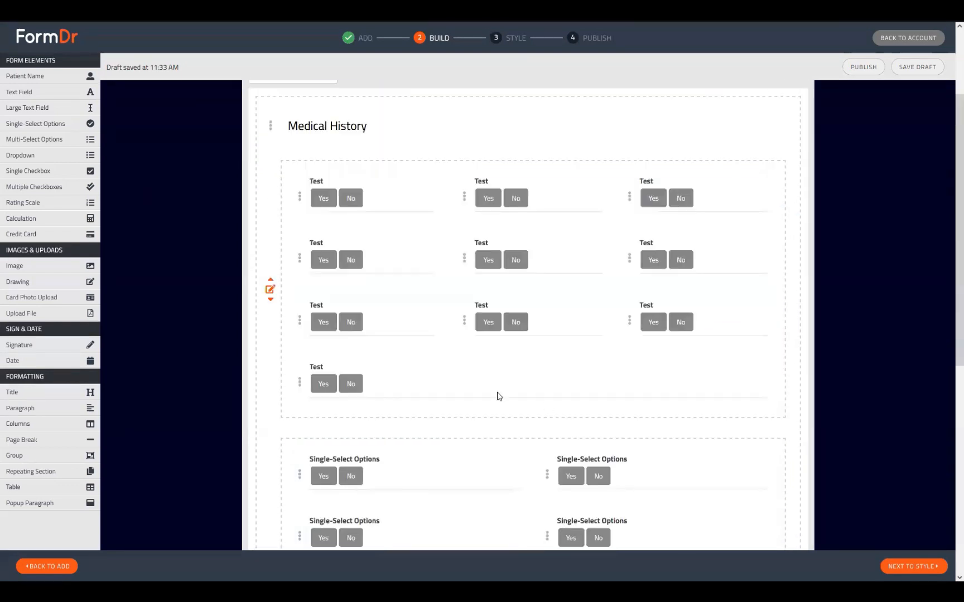
left_click(270, 290)
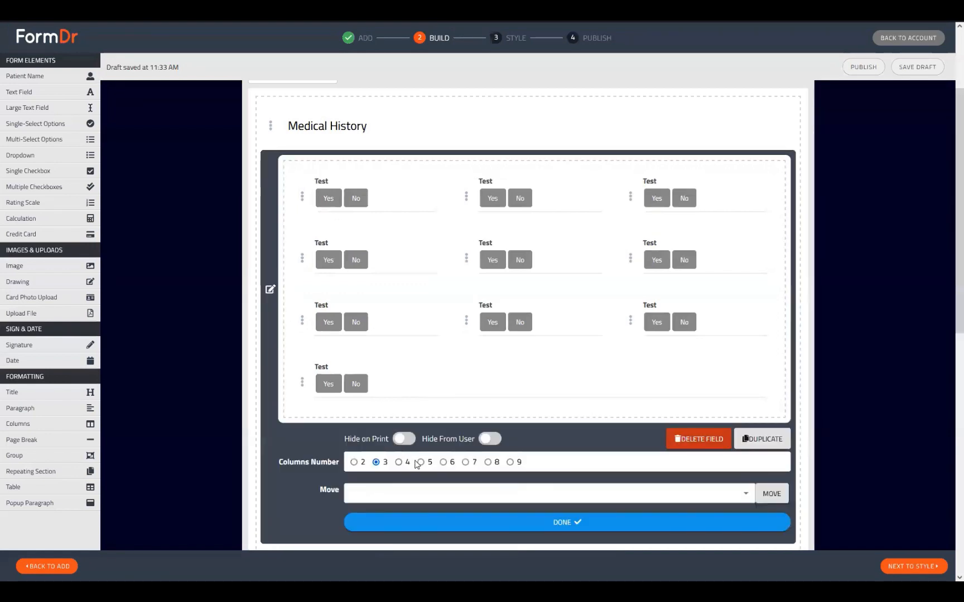
left_click(419, 463)
left_click(484, 400)
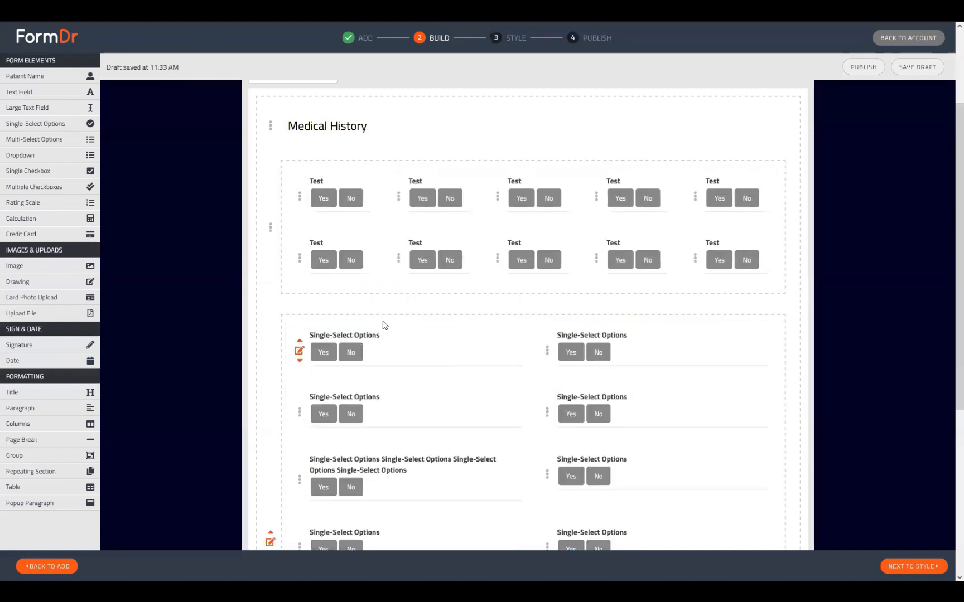
Add a Repeating Section below the Test block and move a single-select field from the two-column block into it.
scroll(441, 373, "down", 2)
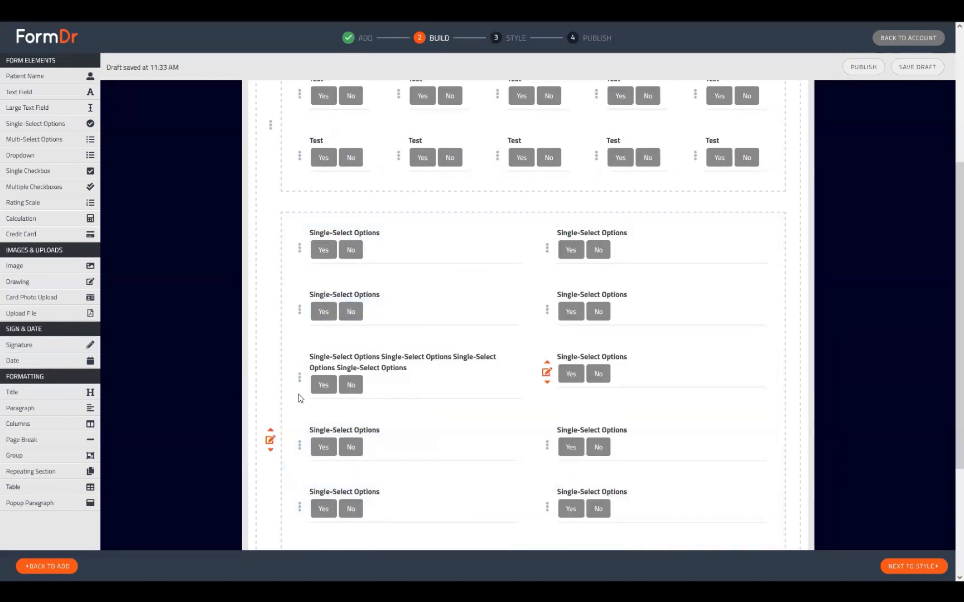
scroll(428, 417, "up", 2)
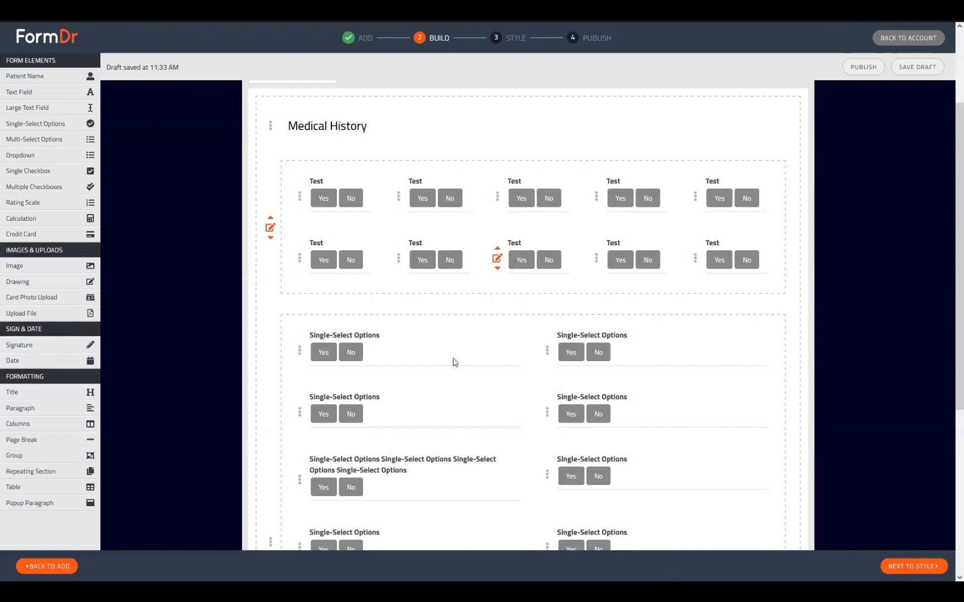
scroll(455, 362, "down", 1)
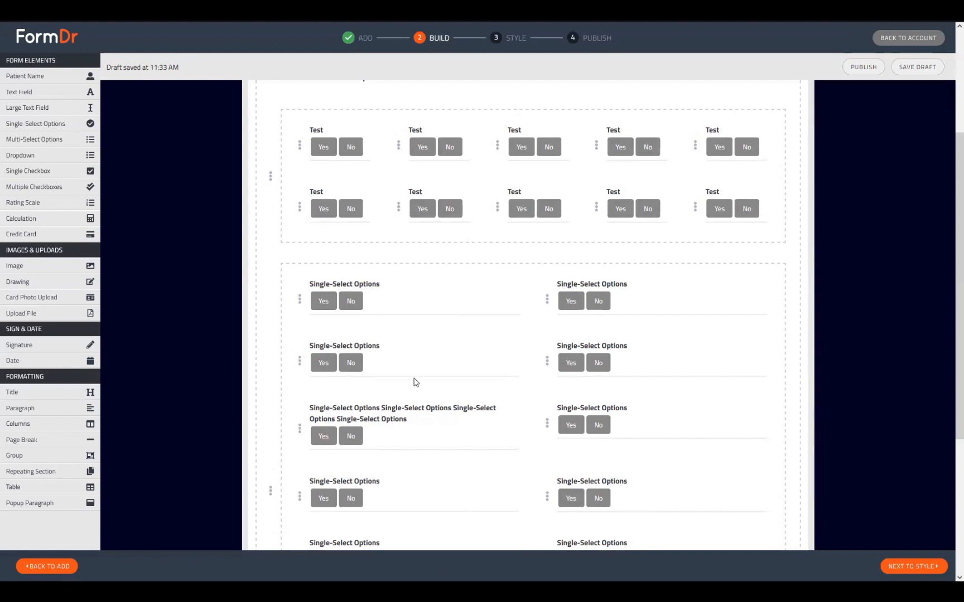
left_click_drag(397, 425, 320, 416)
left_click_drag(24, 472, 360, 273)
left_click_drag(360, 350, 392, 275)
Delete the two-column block of single-select fields below the Test block.
scroll(361, 418, "down", 4)
left_click(270, 373)
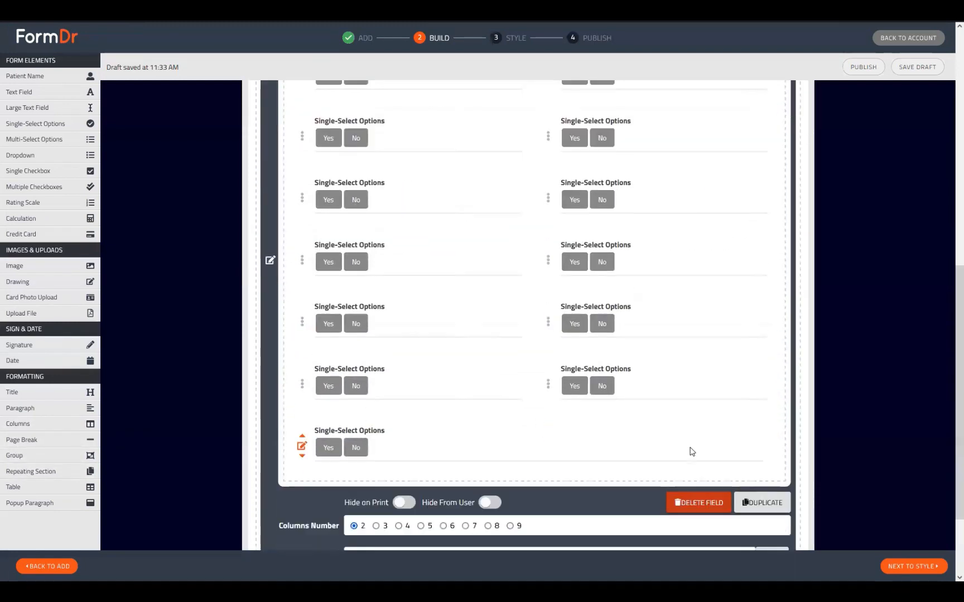
left_click(700, 458)
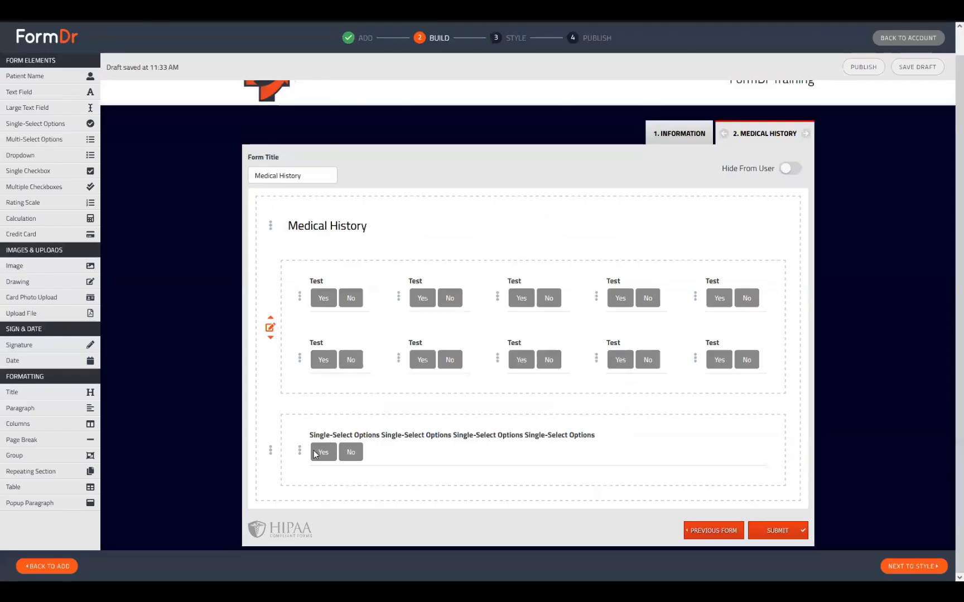
Duplicate the long-titled single-select field to make three, and shorten the first one's title to "Single-Select Options Single-Select Options Single".
left_click(300, 452)
scroll(734, 383, "down", 3)
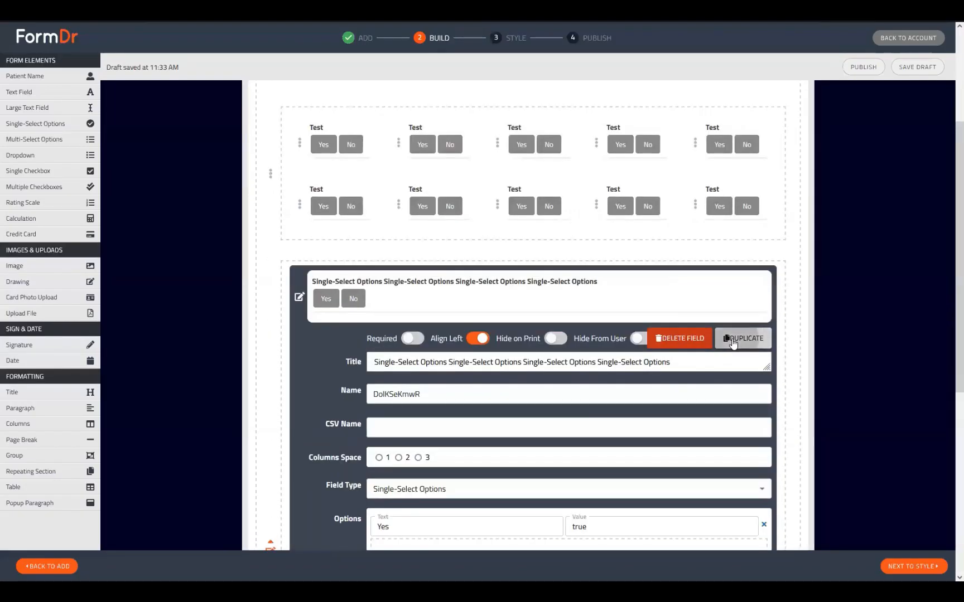
left_click_drag(673, 364, 561, 371)
key("BackSpace")
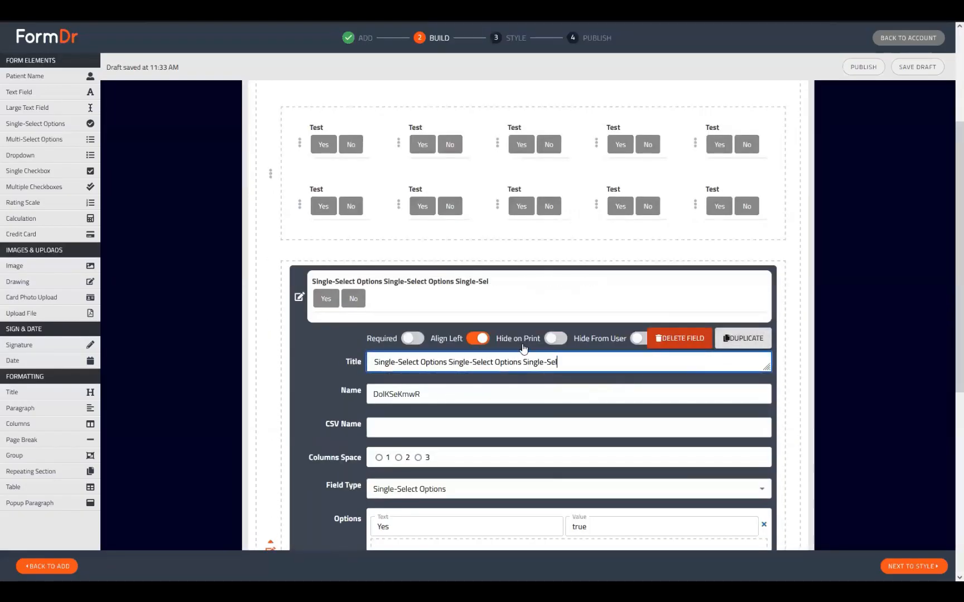
key("BackSpace")
key("BackSpace")
key("BackSpace")
left_click(295, 305)
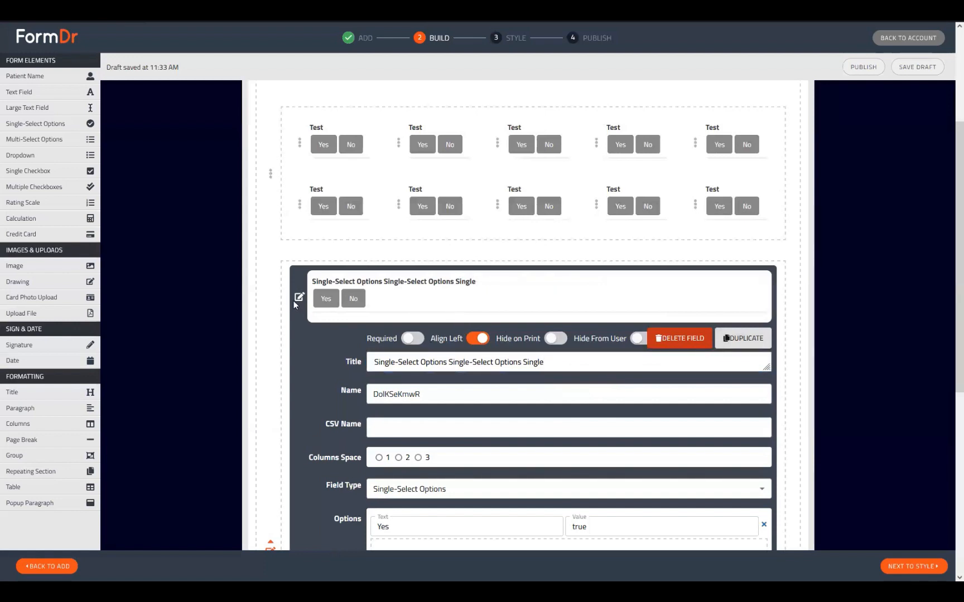
left_click(299, 299)
Shorten the second field's title in the lower block to "Single-Select Options Single-Select" and close its settings.
left_click(467, 446)
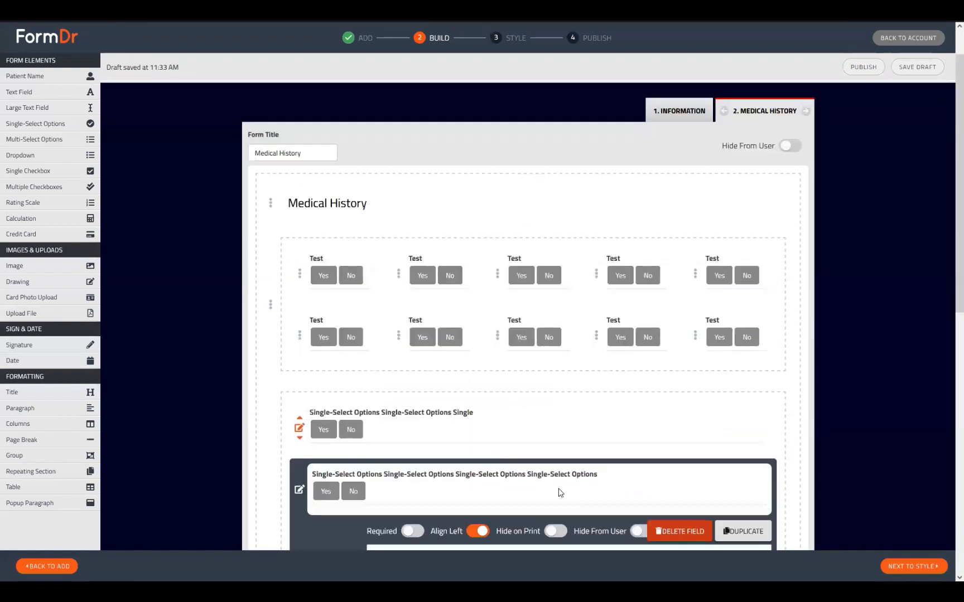
left_click_drag(674, 351, 483, 380)
key("BackSpace")
left_click(298, 285)
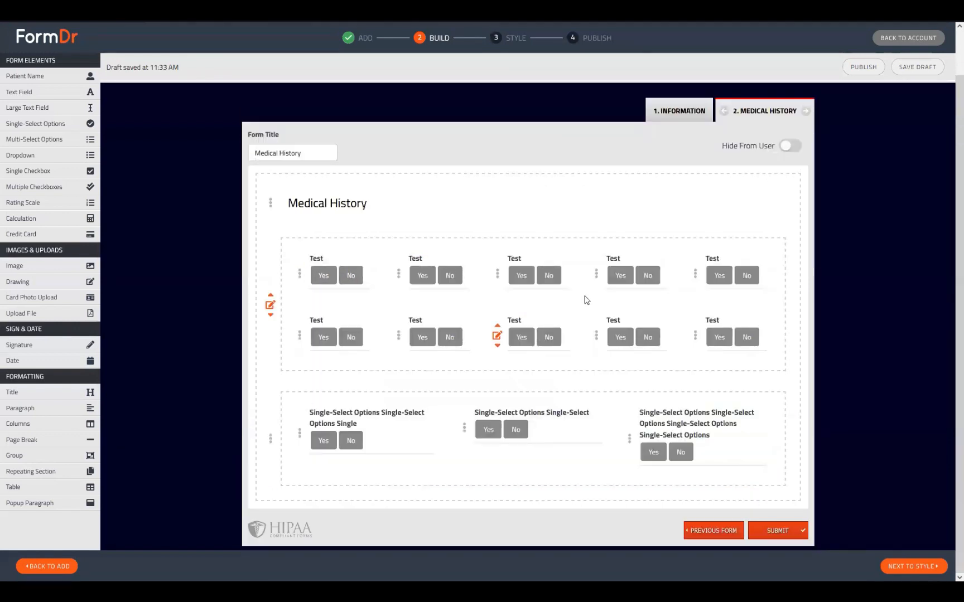
Set the columns number of the lower block with the three long-titled fields to 2 and close its settings.
left_click(629, 439)
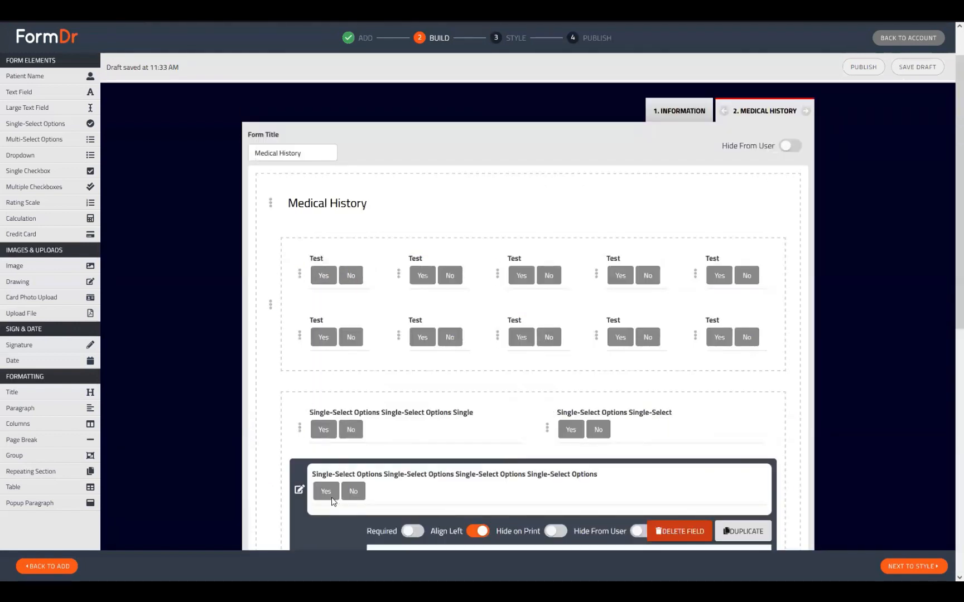
left_click(305, 491)
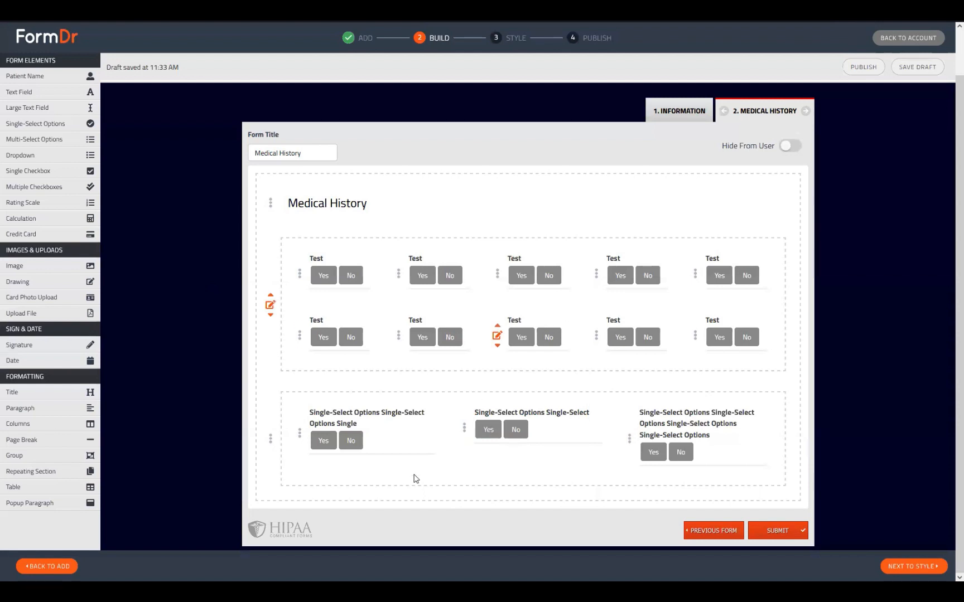
left_click(270, 439)
left_click(354, 415)
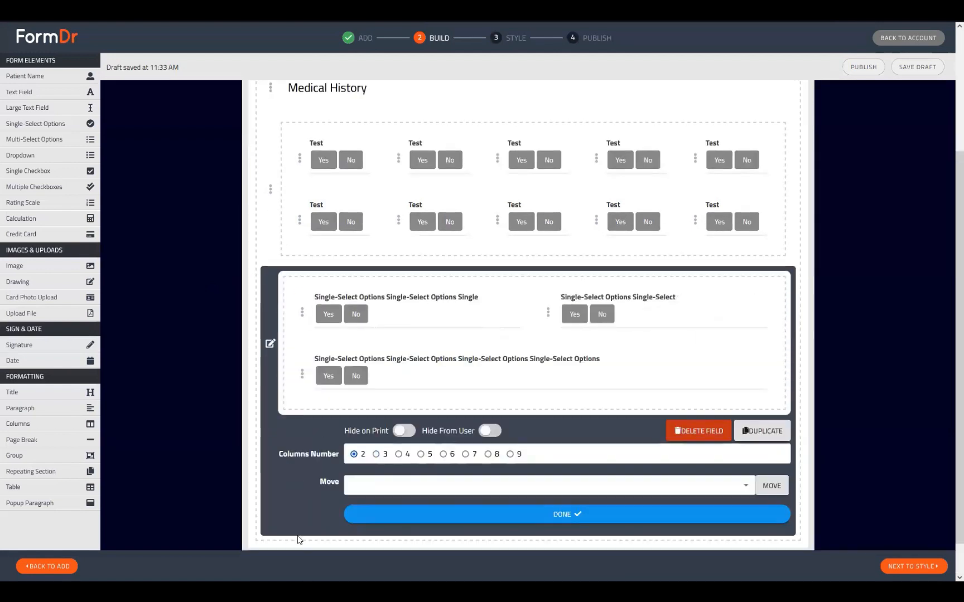
left_click(446, 515)
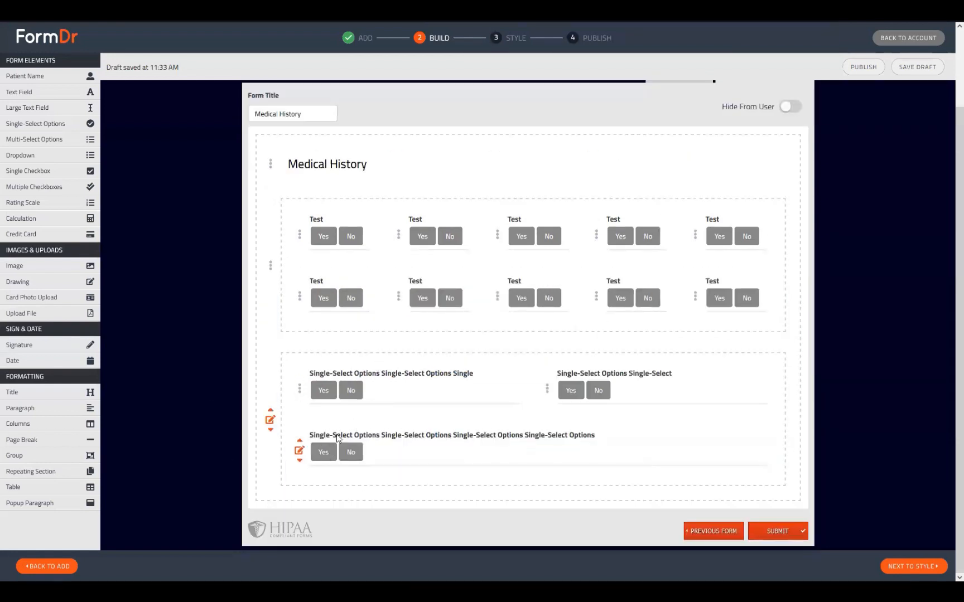
left_click_drag(337, 439, 329, 497)
left_click(270, 421)
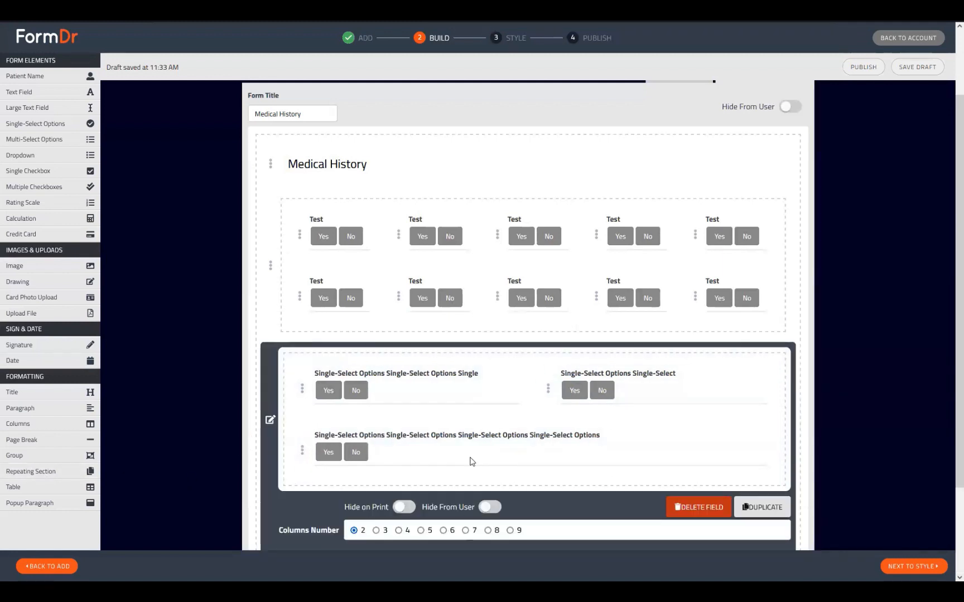
left_click(270, 422)
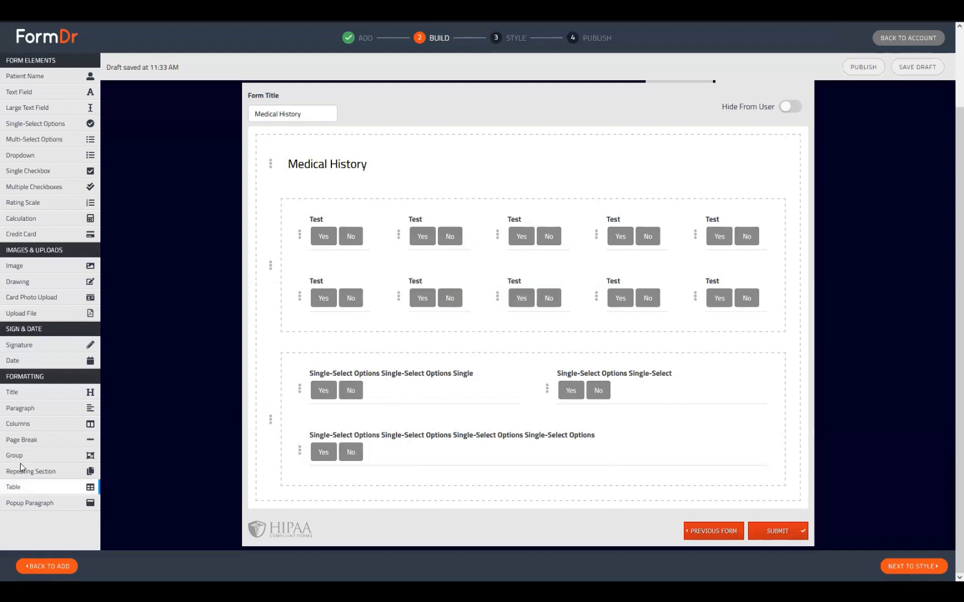
Try an empty Group as a spacer beside the third field of the two-column block, and delete that Group.
left_click_drag(11, 461, 365, 463)
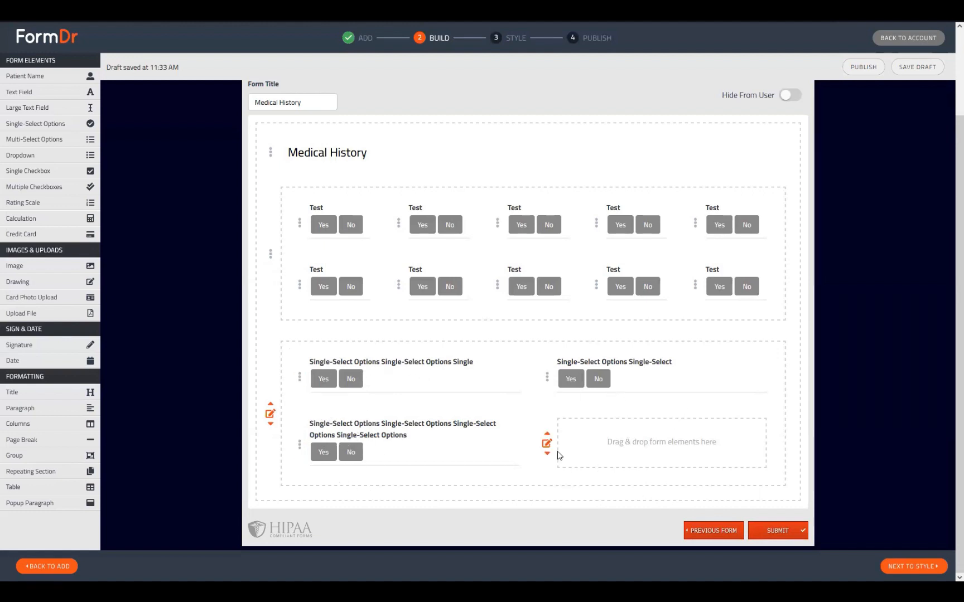
left_click(546, 444)
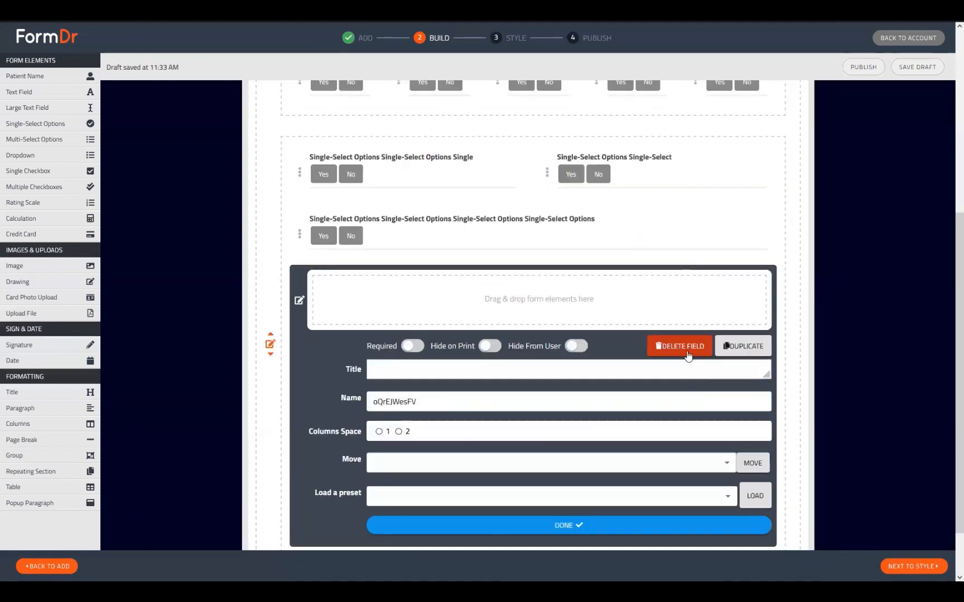
left_click(684, 346)
left_click(534, 314)
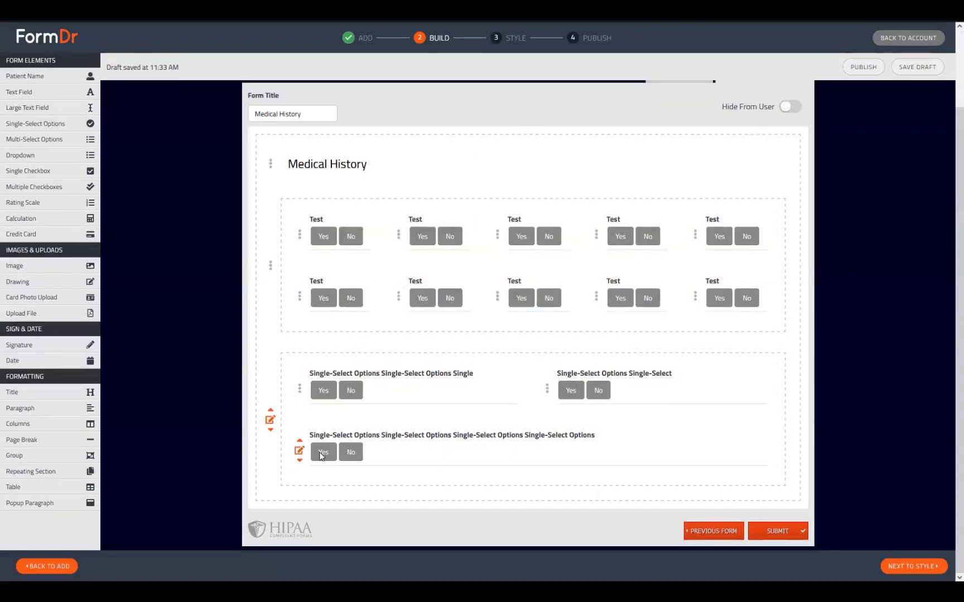
Shorten the lower block's third field title to "Single-Select Options" and duplicate that field twice.
left_click(300, 451)
left_click_drag(446, 516, 673, 509)
key("BackSpace")
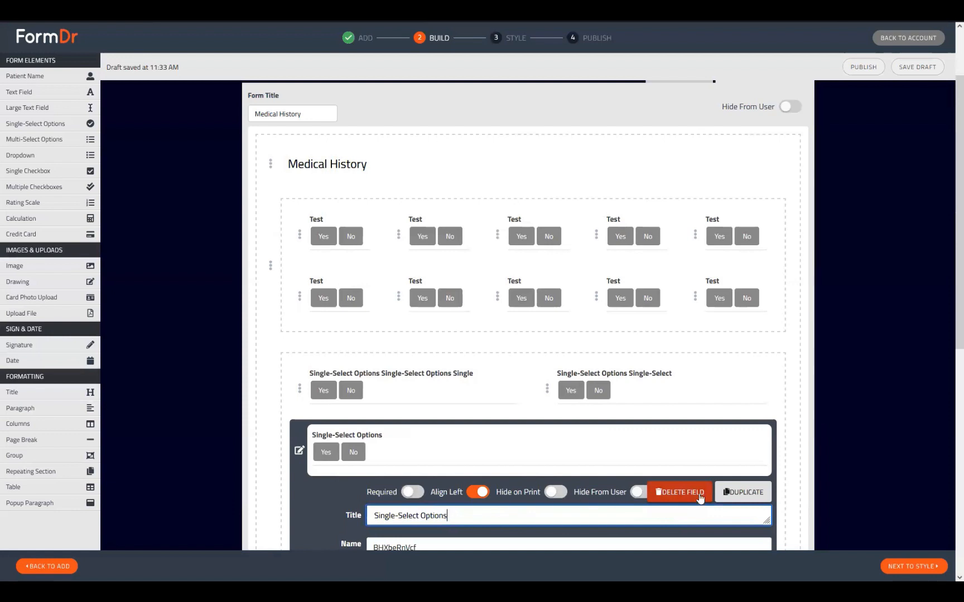
left_click(731, 496)
left_click(298, 451)
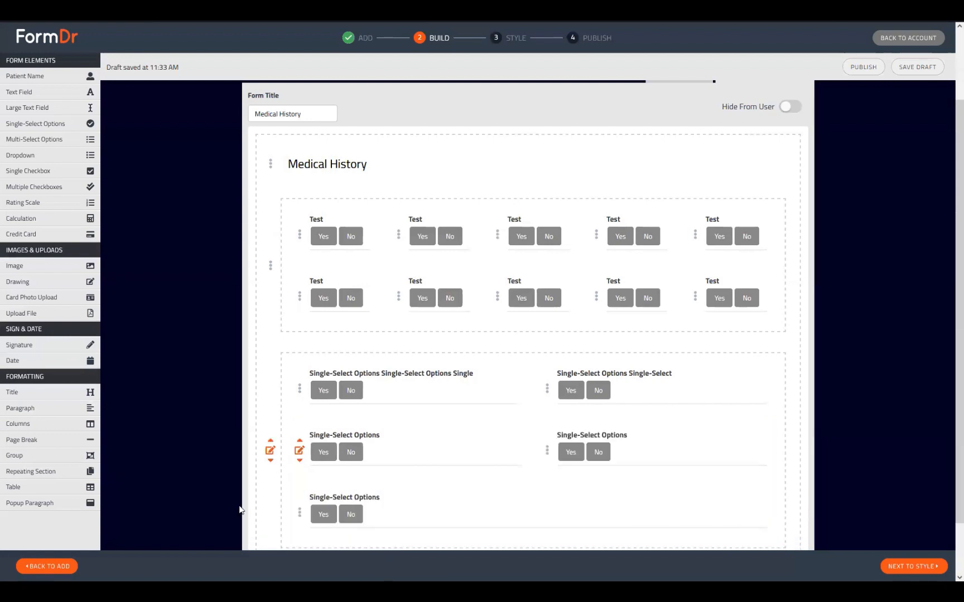
left_click(457, 488)
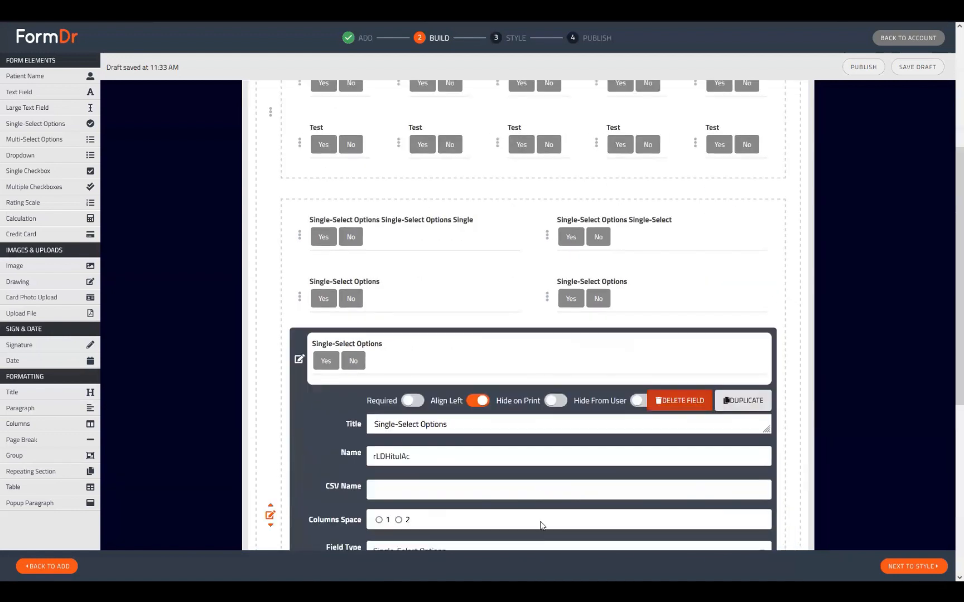
scroll(487, 467, "down", 6)
left_click(497, 459)
scroll(526, 539, "up", 3)
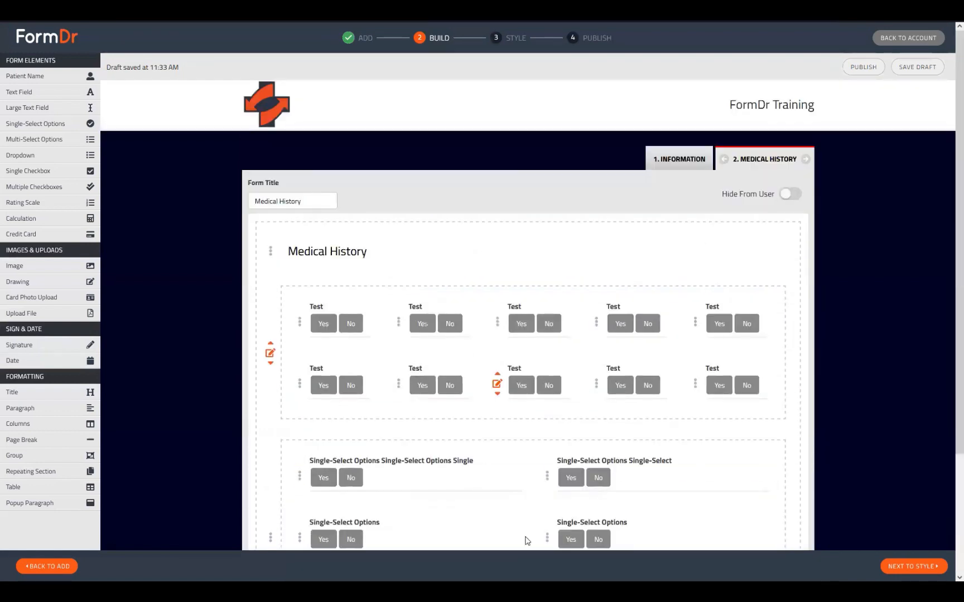
Set the columns number of the five-field lower block to 3 and close its settings.
scroll(519, 530, "down", 3)
left_click(272, 391)
scroll(351, 427, "down", 1)
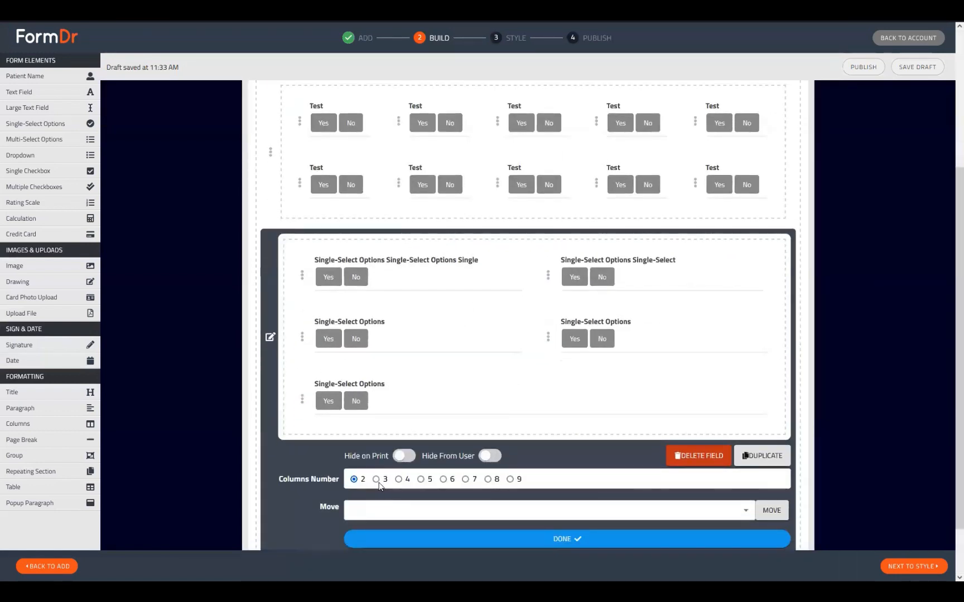
left_click(377, 480)
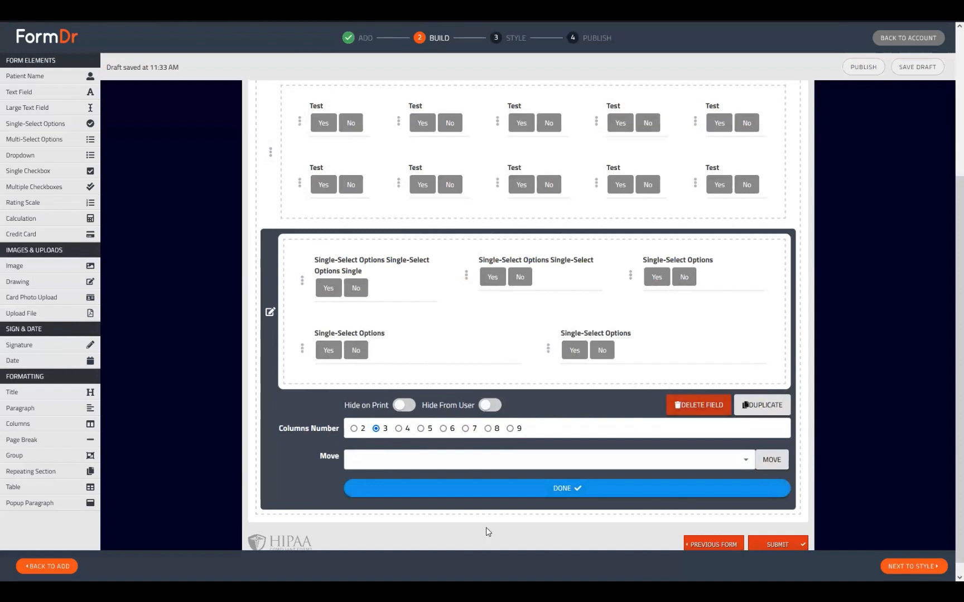
left_click(501, 488)
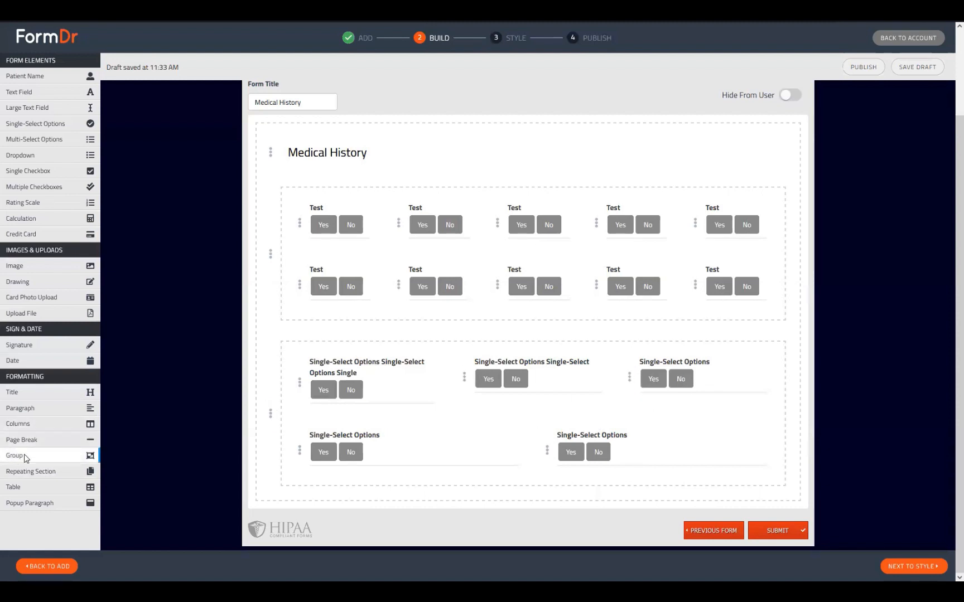
Add an empty Group and place it as a spacer in the last position of the three-column block's second row.
left_click_drag(25, 458, 326, 498)
left_click(270, 462)
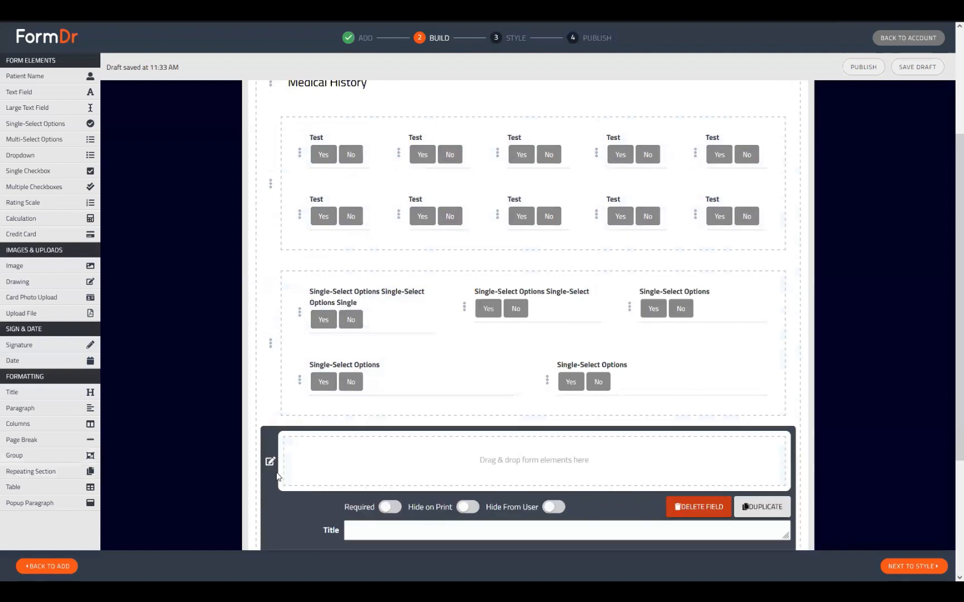
scroll(387, 493, "down", 4)
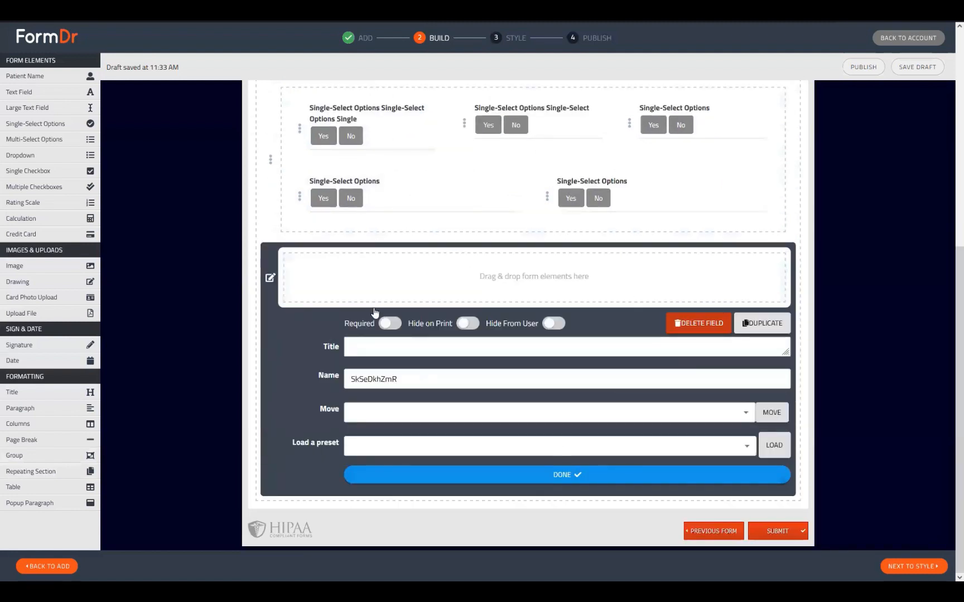
left_click(269, 283)
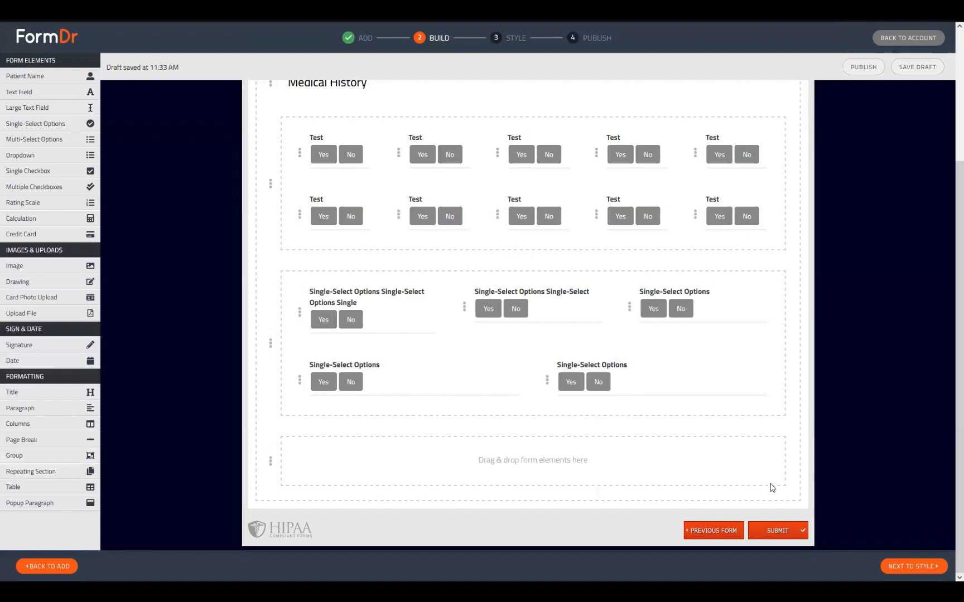
mouse_move(772, 487)
left_click_drag(353, 473, 386, 461)
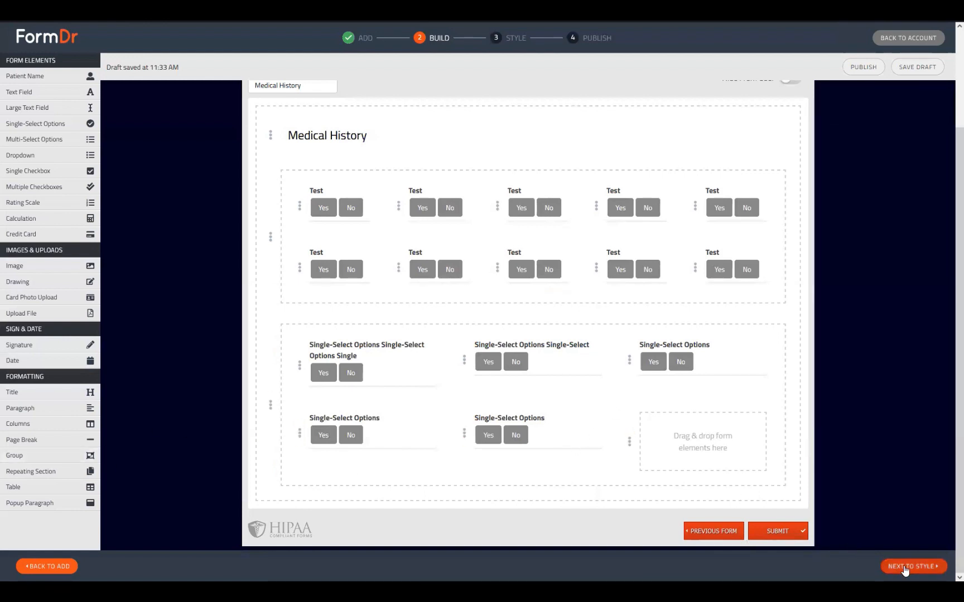
Preview the Medical History layout in the Style stage, examine its title and column alignment, and return to Build.
left_click(903, 568)
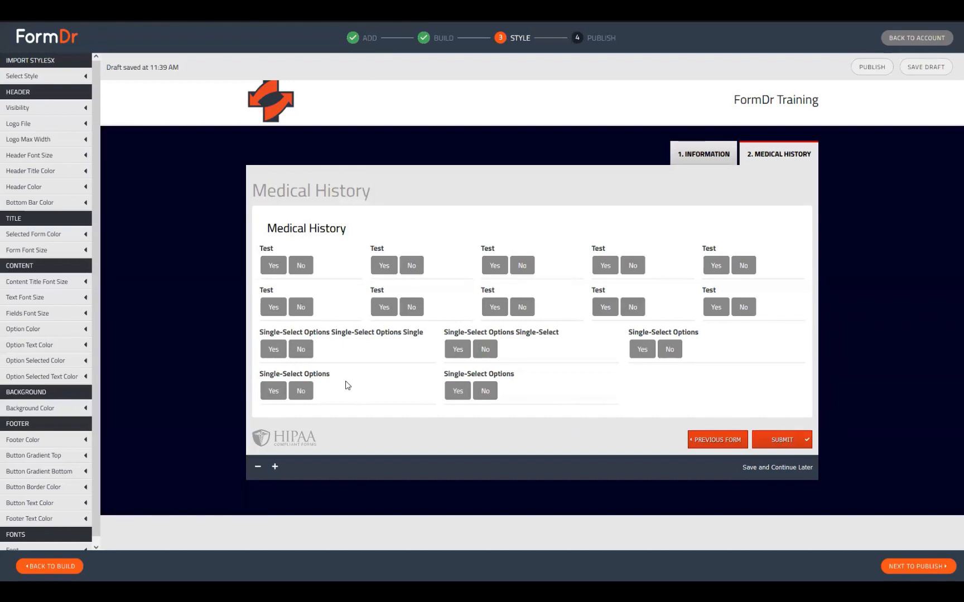
left_click(31, 567)
scroll(341, 436, "down", 2)
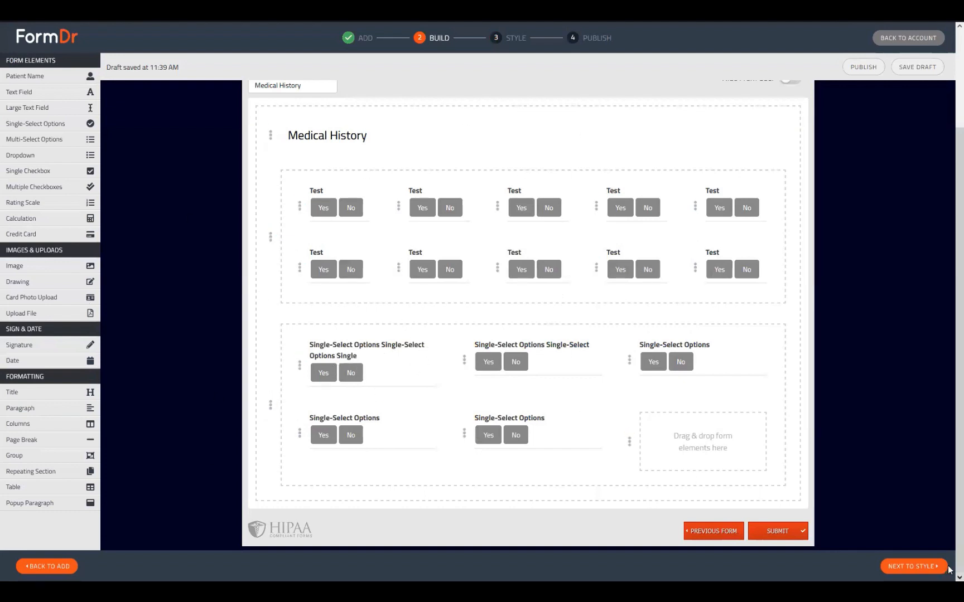
left_click(897, 568)
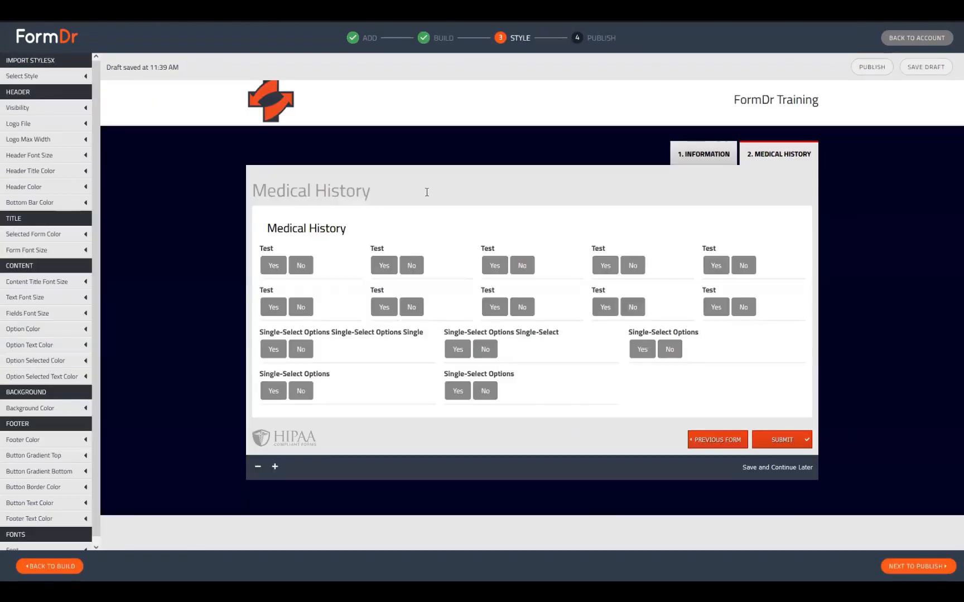
left_click_drag(257, 240, 623, 267)
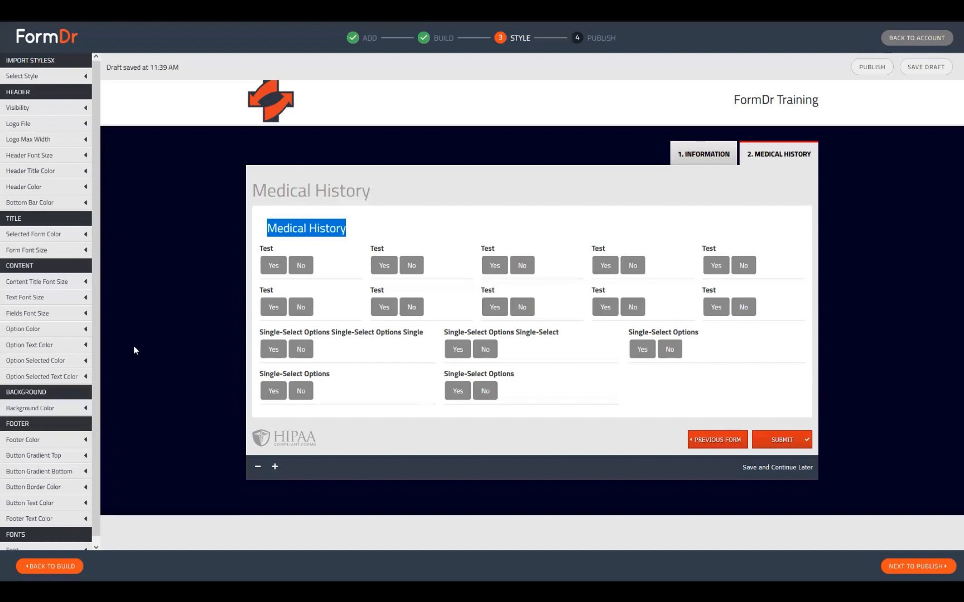
left_click(56, 567)
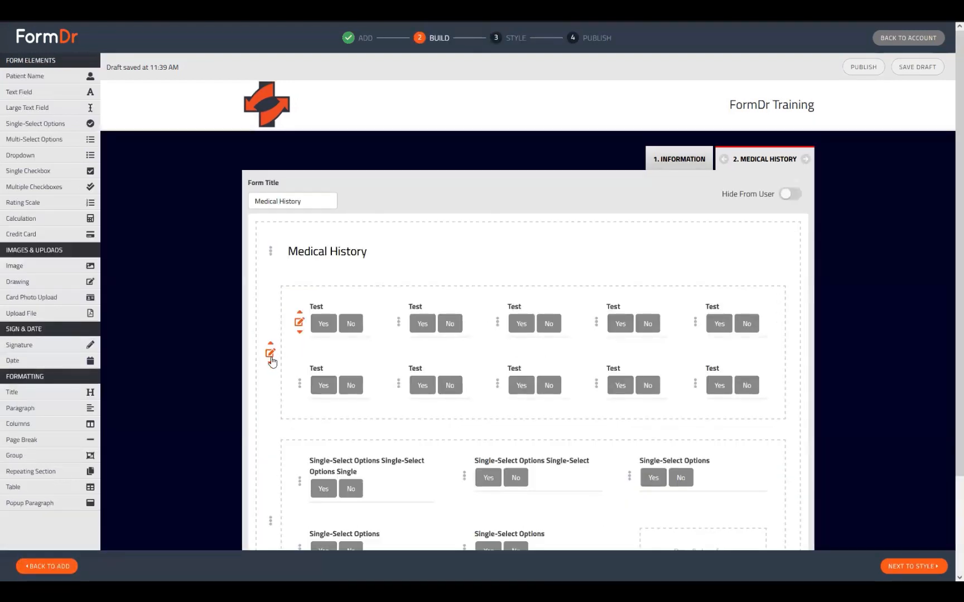
Try 3 columns for the Test block, set its columns number back to 5, and close its settings.
left_click(270, 355)
left_click(376, 308)
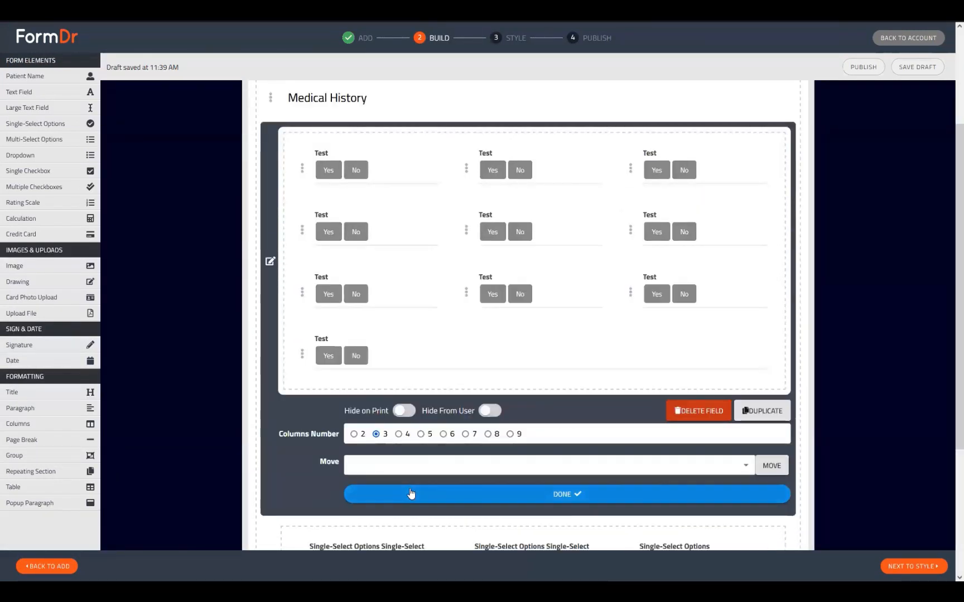
left_click(420, 434)
left_click(447, 370)
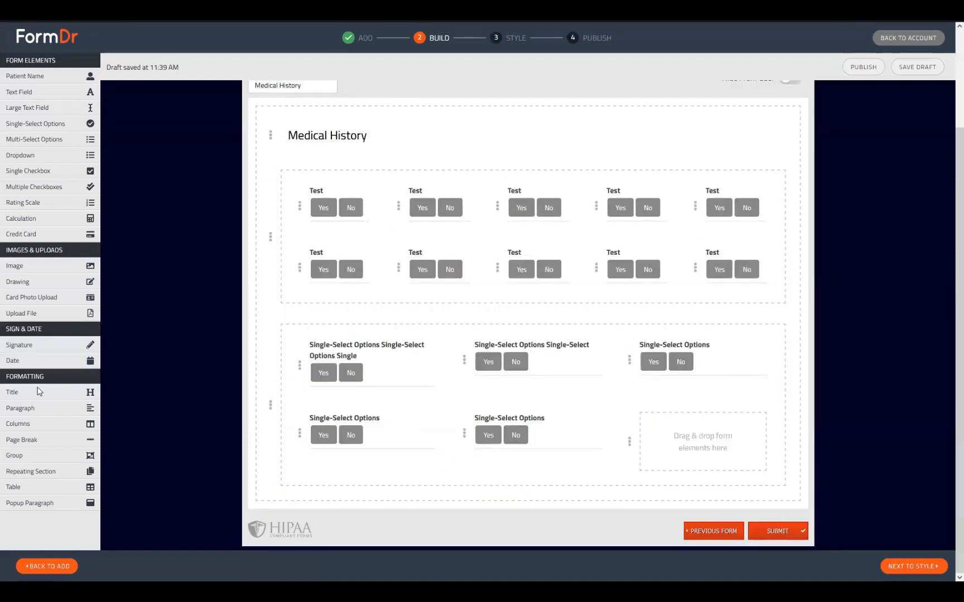
Insert a Page Break between the Test block and the three-column single-select block.
left_click_drag(35, 441, 303, 319)
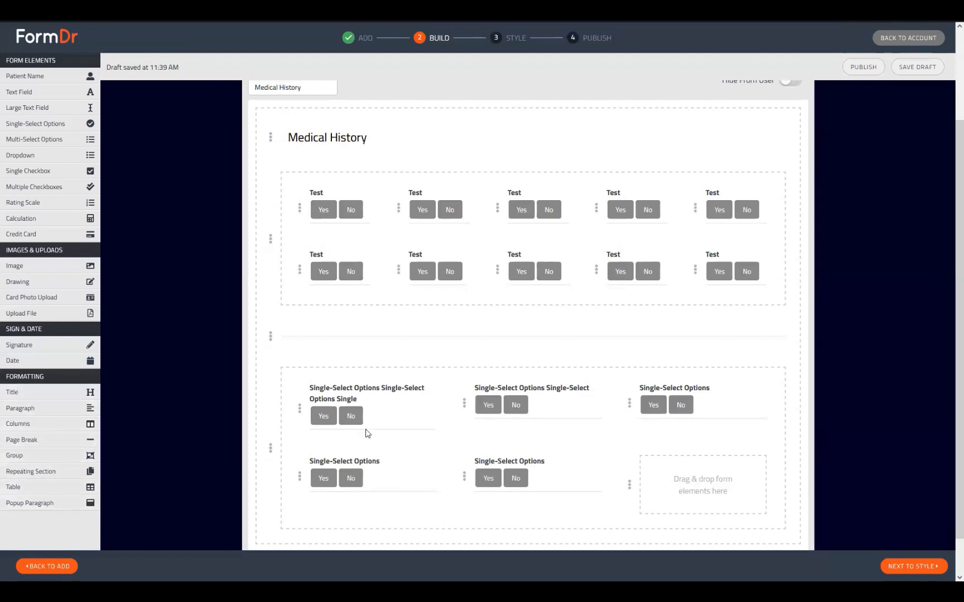
Try hiding the line of the Page Break between the two column blocks, and turn its Show line option back on.
mouse_move(270, 345)
left_click(271, 338)
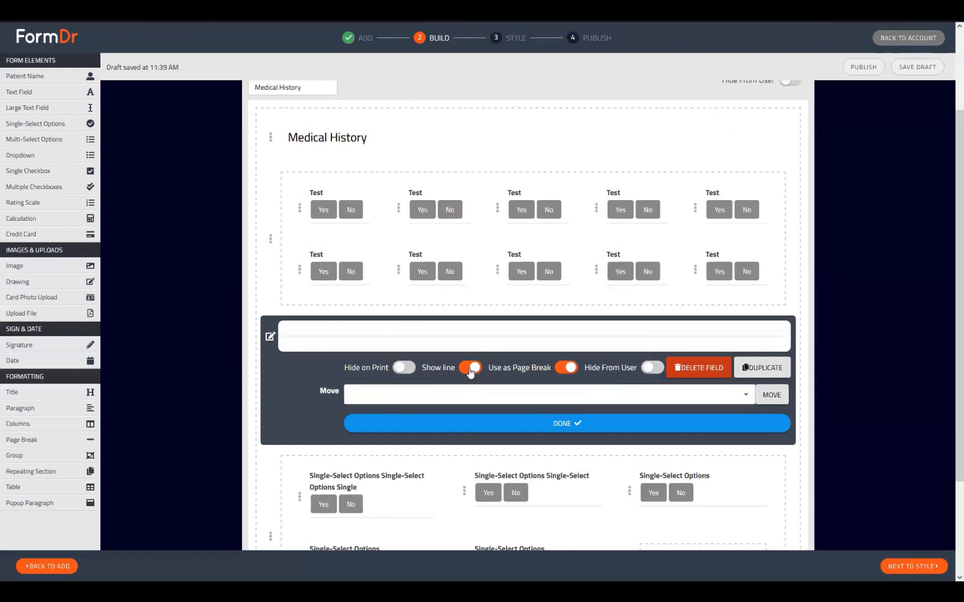
left_click(471, 367)
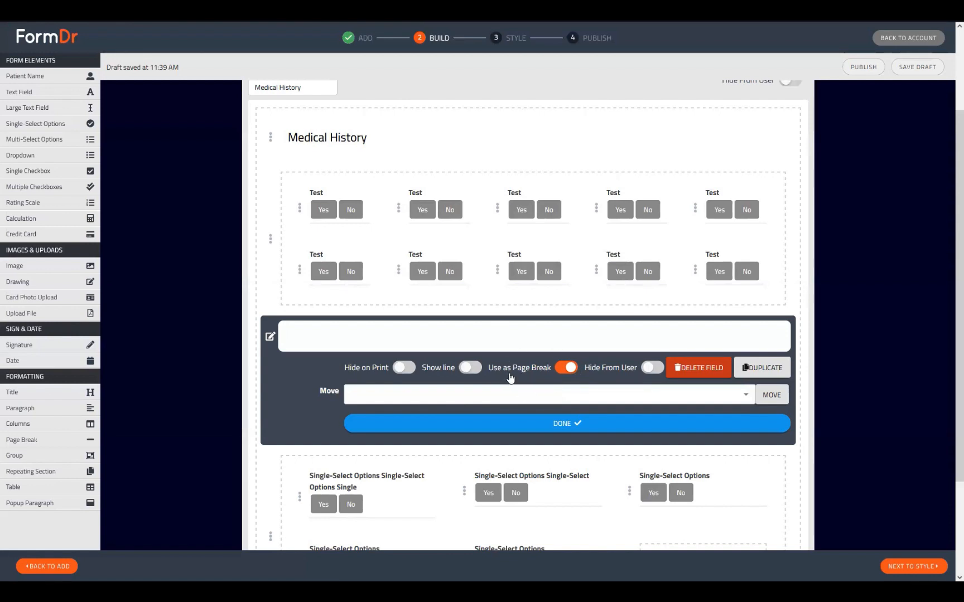
left_click(512, 425)
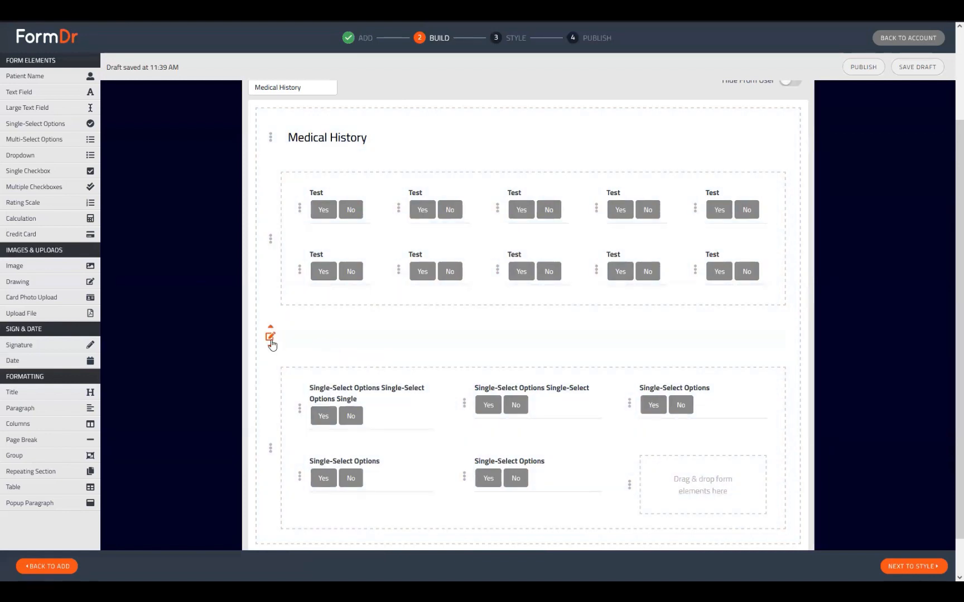
left_click(271, 343)
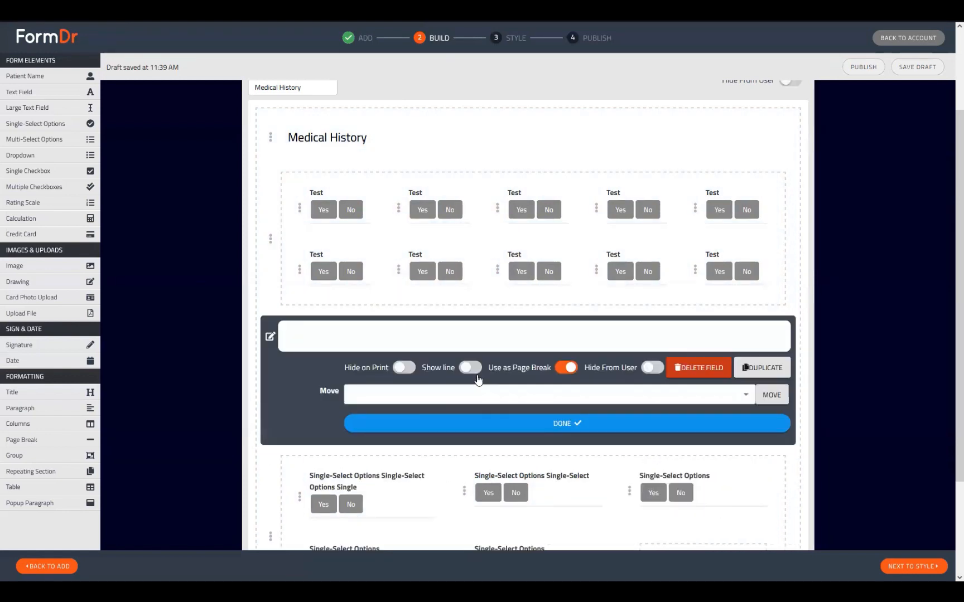
left_click(271, 341)
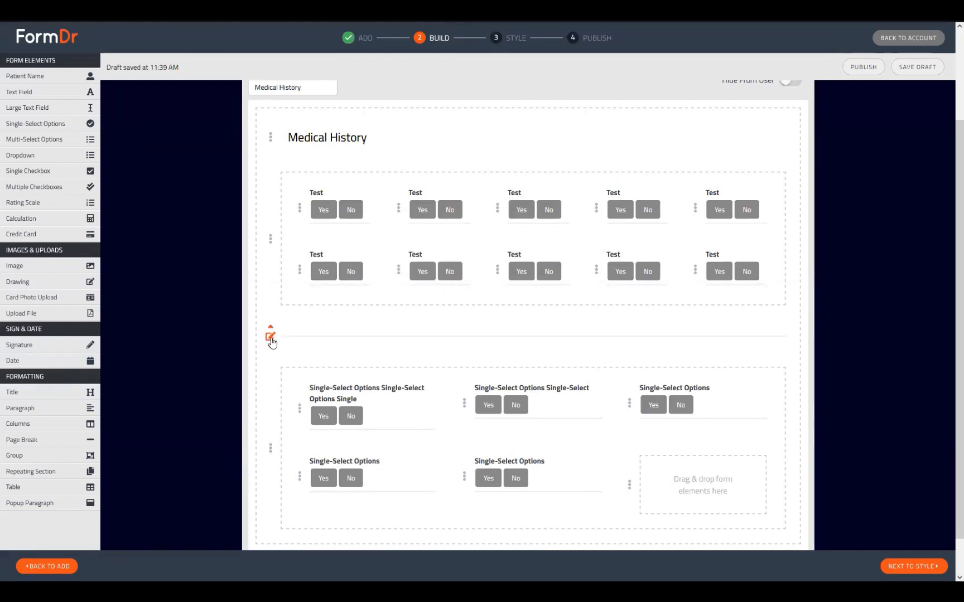
Turn off Use as Page Break for the divider between the column blocks, preview it in the Style stage, and return to Build.
left_click(270, 338)
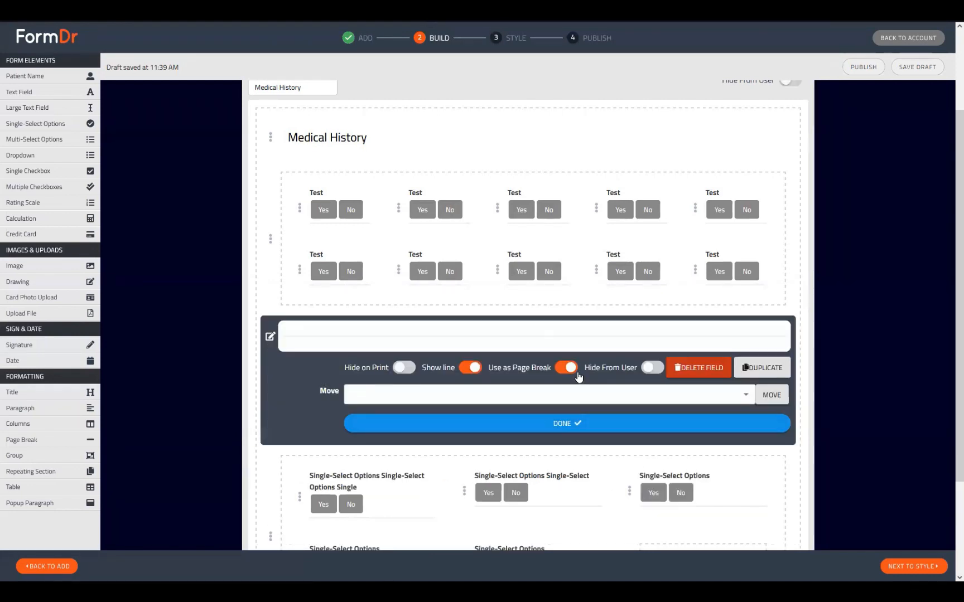
left_click(544, 423)
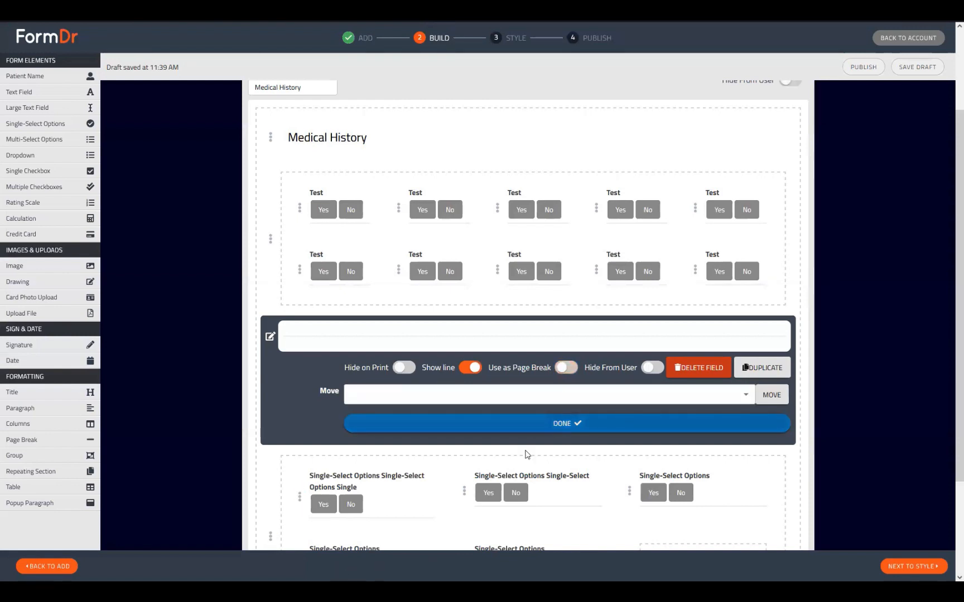
left_click(912, 567)
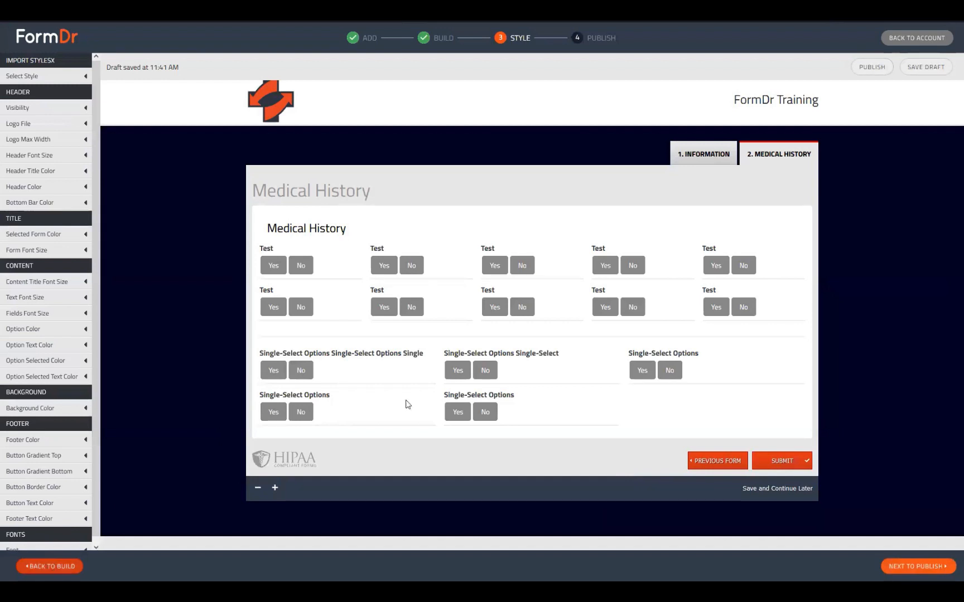
left_click(50, 566)
Turn off Show line for the divider beneath the Test block so it acts as a blank spacer.
left_click(270, 451)
scroll(466, 433, "down", 2)
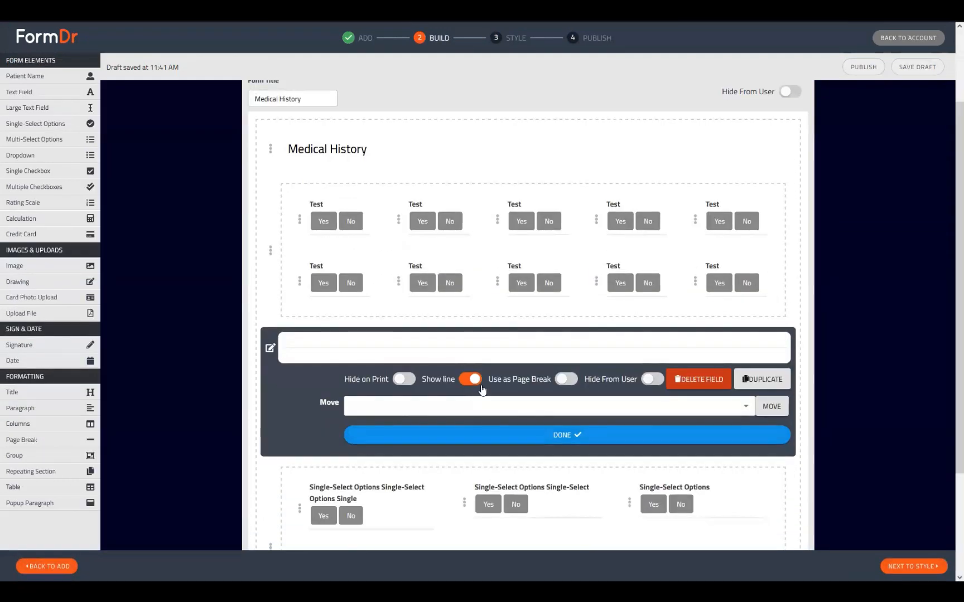
left_click(472, 379)
left_click(516, 438)
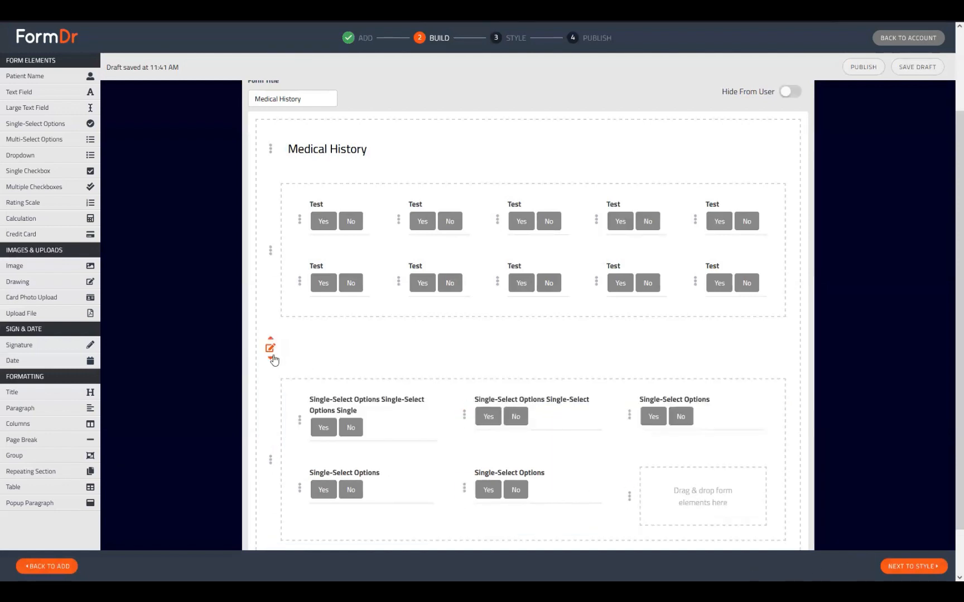
Duplicate the blank spacer beneath the Test block to widen the gap, preview it in the Style stage, and return to Build.
left_click(270, 347)
left_click(757, 384)
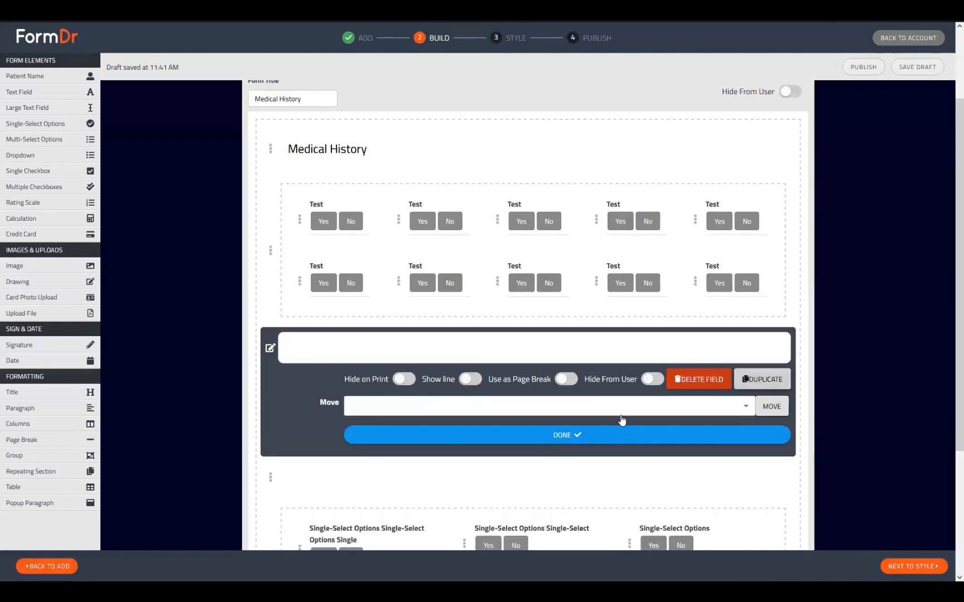
left_click(560, 438)
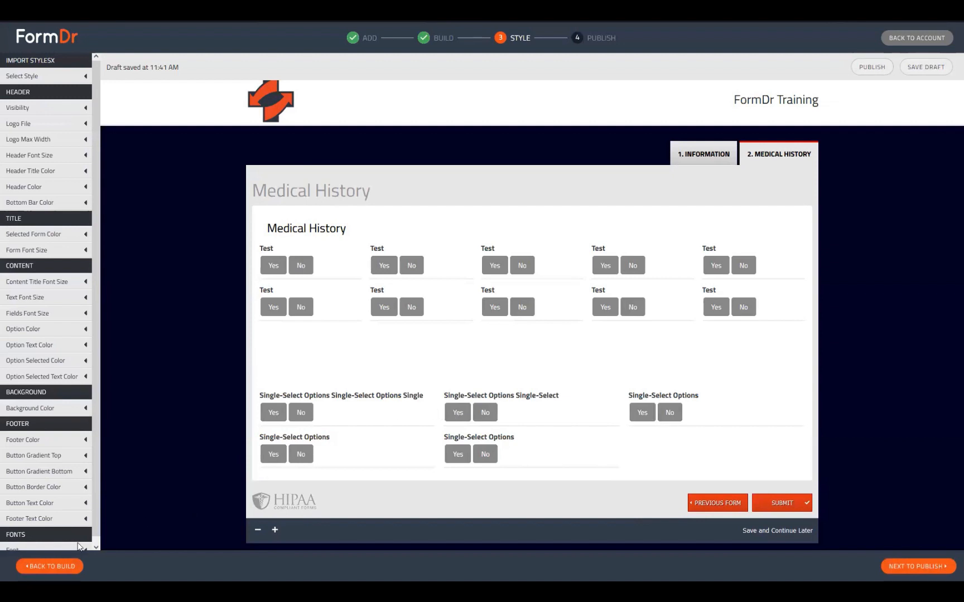
left_click(50, 567)
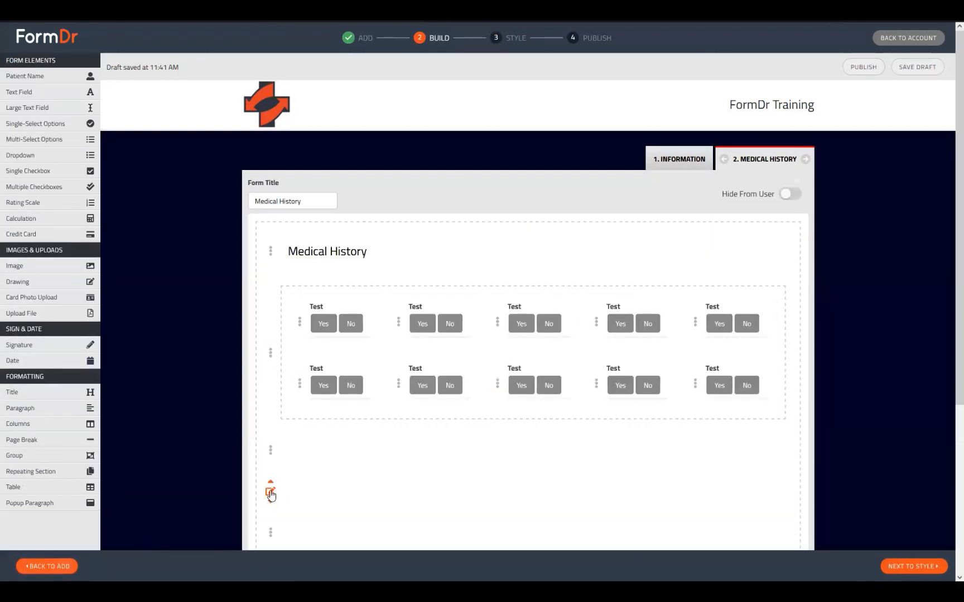
Delete the middle one of the three blank spacers beneath the Test block.
left_click(270, 494)
scroll(674, 482, "down", 2)
left_click(699, 419)
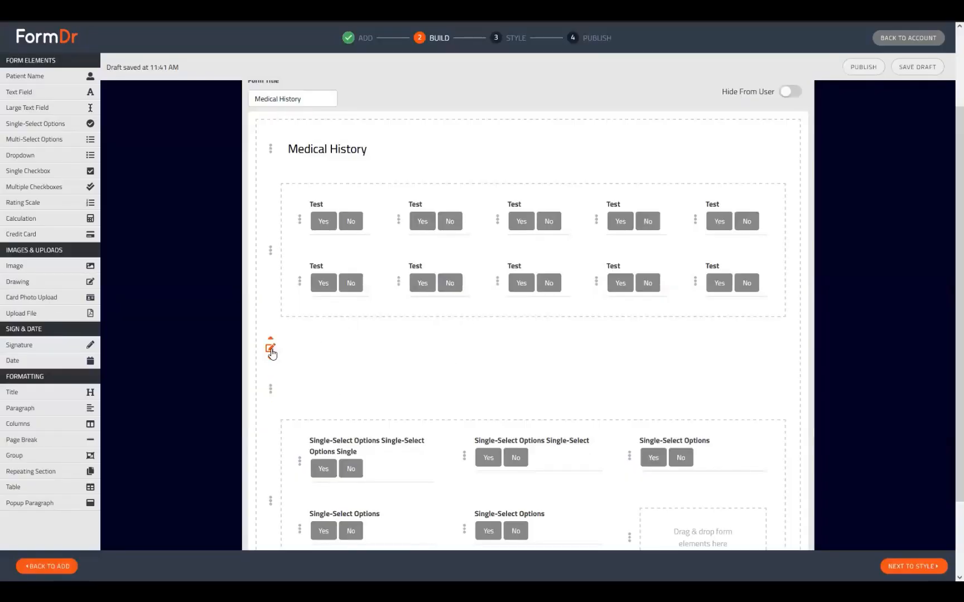
scroll(405, 306, "down", 2)
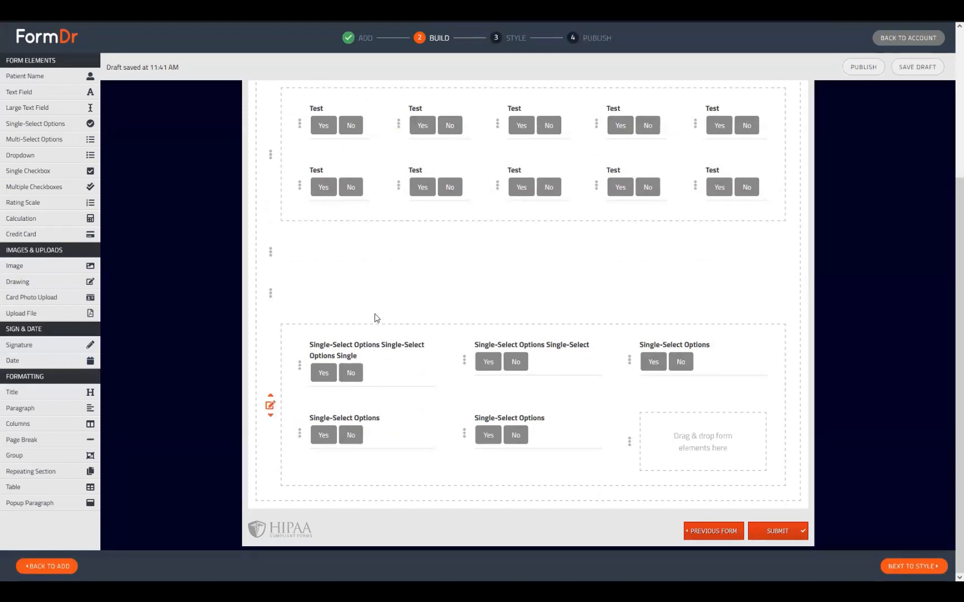
Add a Multiple Checkboxes field beneath the Medical History title and a Multi-Select Options field directly below it.
scroll(374, 318, "up", 3)
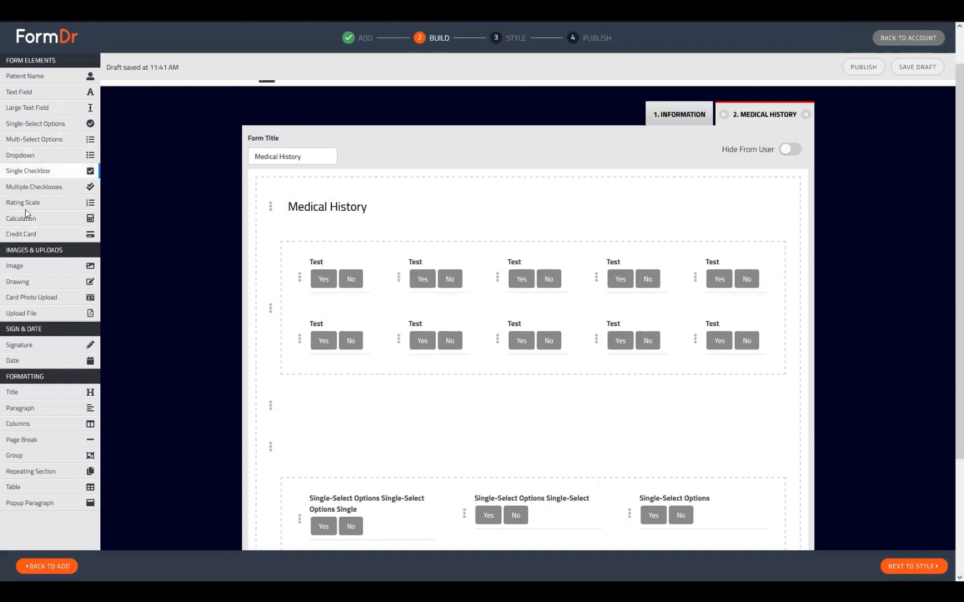
left_click_drag(19, 192, 321, 239)
left_click_drag(26, 139, 319, 293)
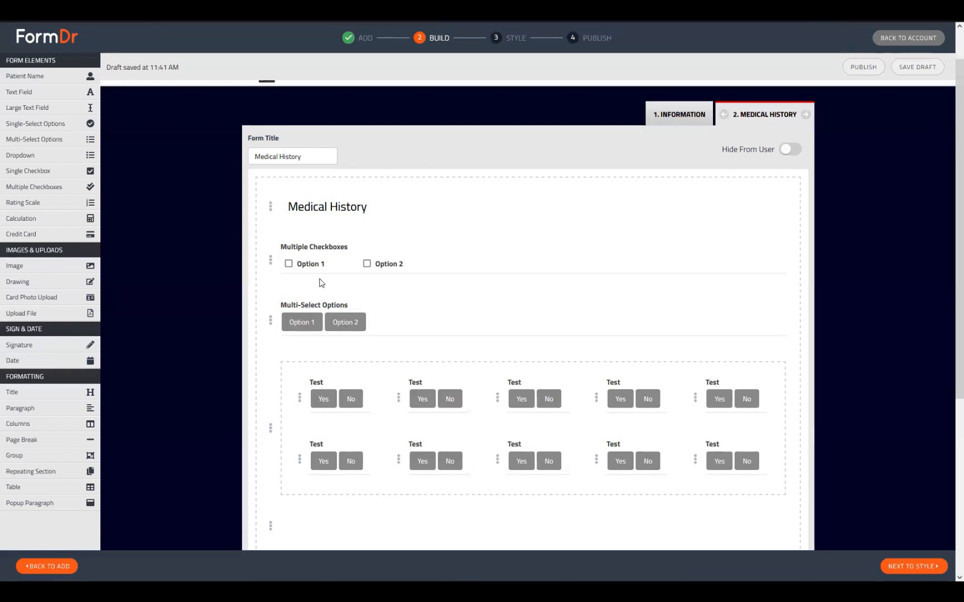
Add Option 3 through Option 10 to the Multi-Select Options field and finish editing it.
scroll(329, 271, "down", 1)
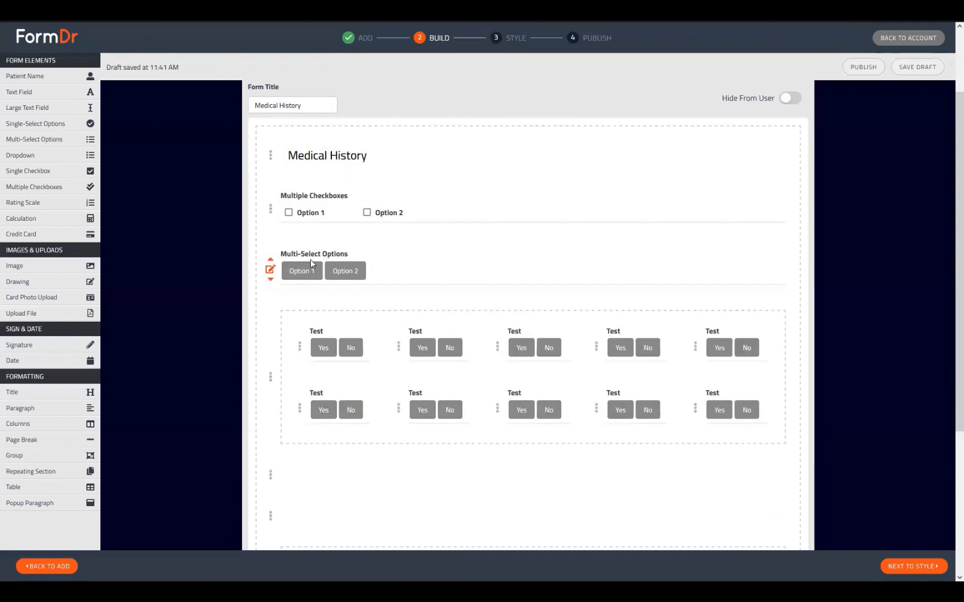
scroll(311, 263, "down", 1)
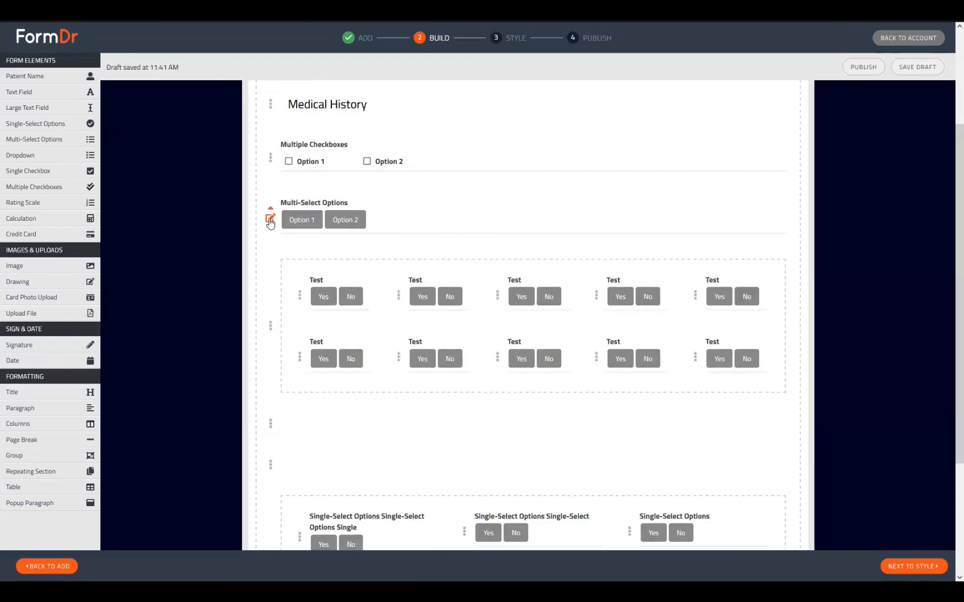
left_click(270, 220)
scroll(385, 321, "down", 6)
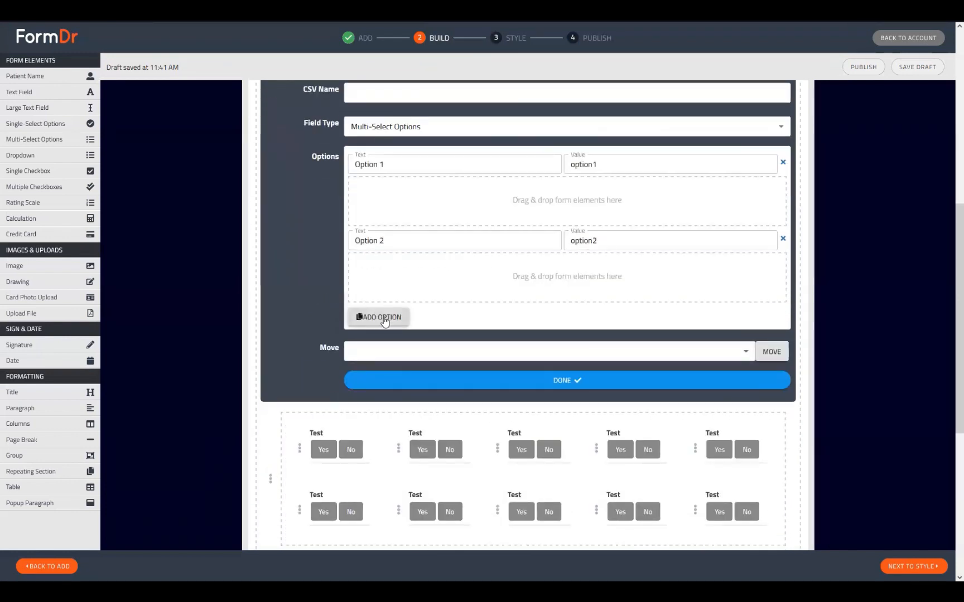
left_click(385, 322)
left_click(379, 393)
scroll(379, 385, "down", 2)
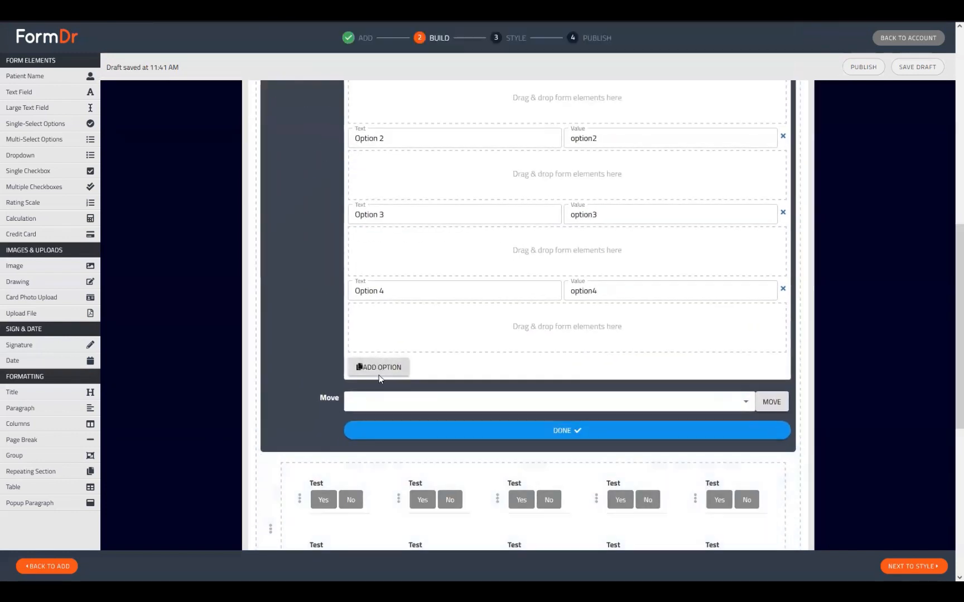
left_click(379, 378)
left_click(388, 440)
scroll(382, 401, "down", 3)
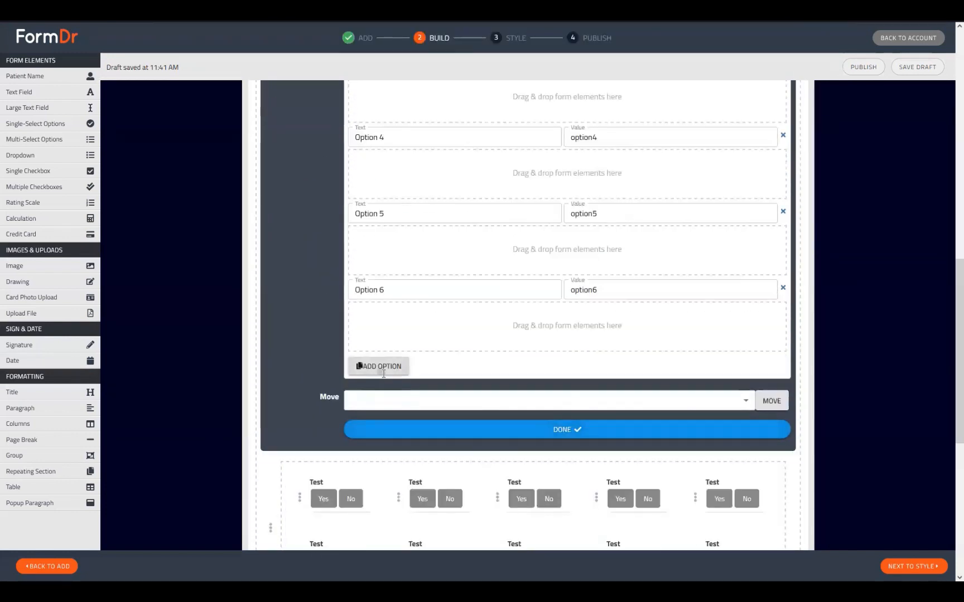
left_click(383, 368)
scroll(383, 368, "down", 4)
left_click(385, 237)
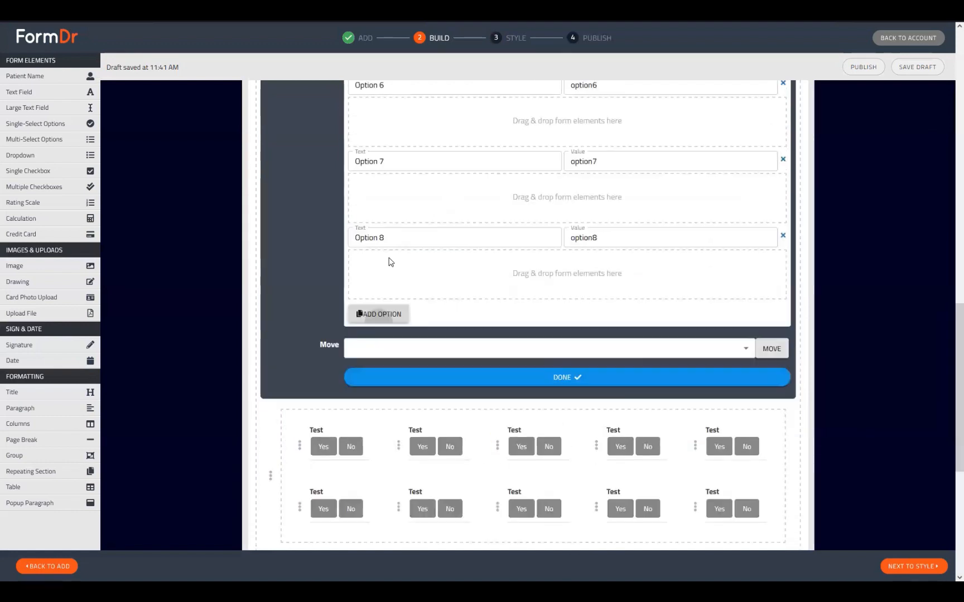
left_click(398, 318)
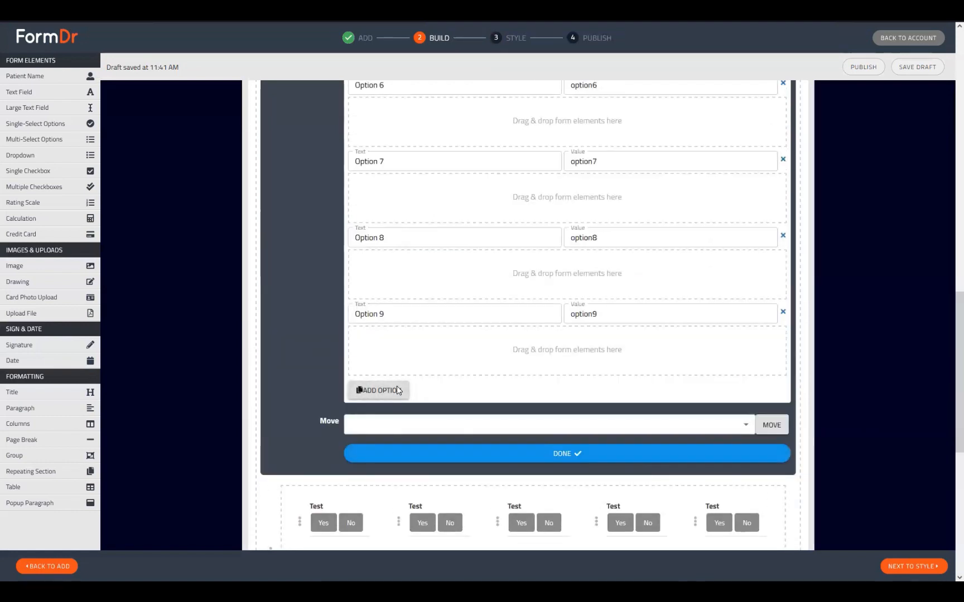
left_click(397, 390)
scroll(500, 467, "down", 1)
left_click(510, 477)
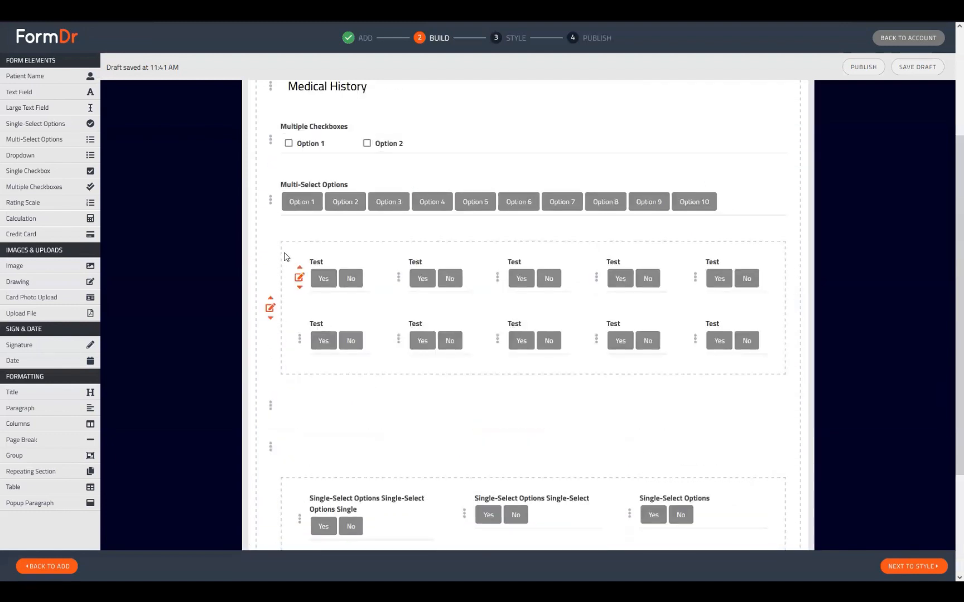
Add Option 3 through Option 10 to the Multiple Checkboxes field and finish editing it.
scroll(281, 254, "up", 3)
left_click(271, 253)
left_click(271, 252)
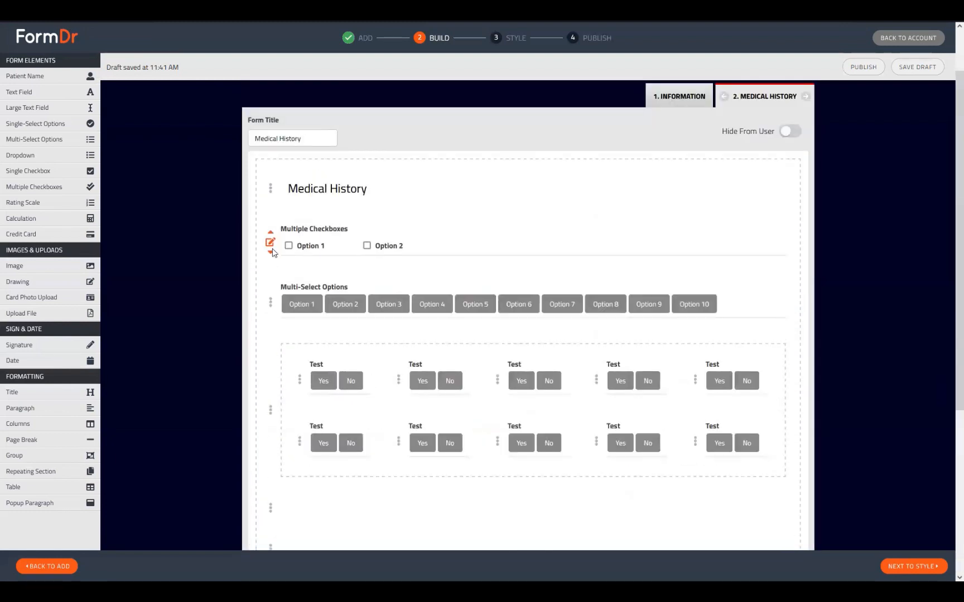
left_click(270, 242)
scroll(379, 334, "down", 5)
left_click(378, 342)
scroll(380, 334, "down", 2)
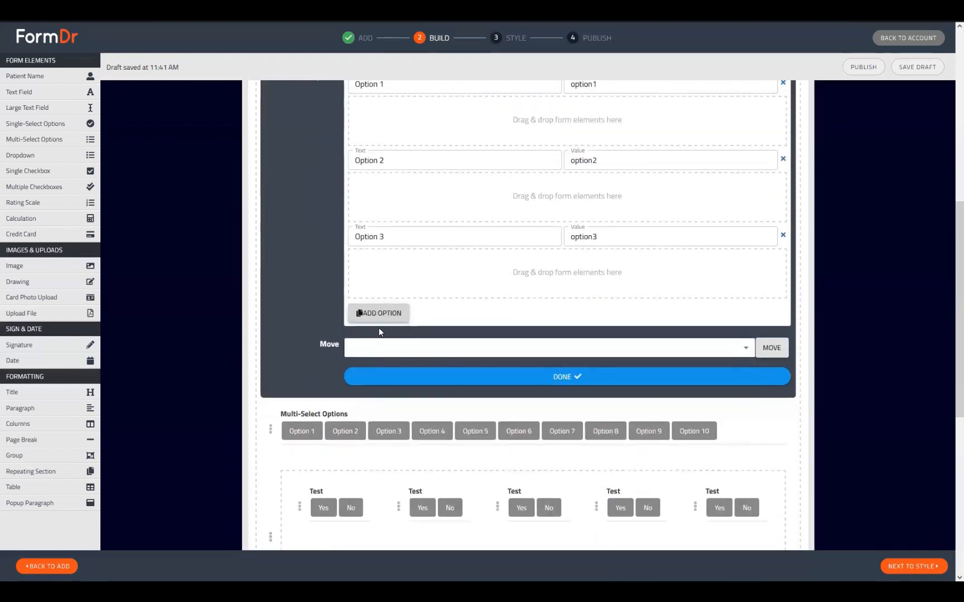
left_click(378, 314)
left_click(382, 388)
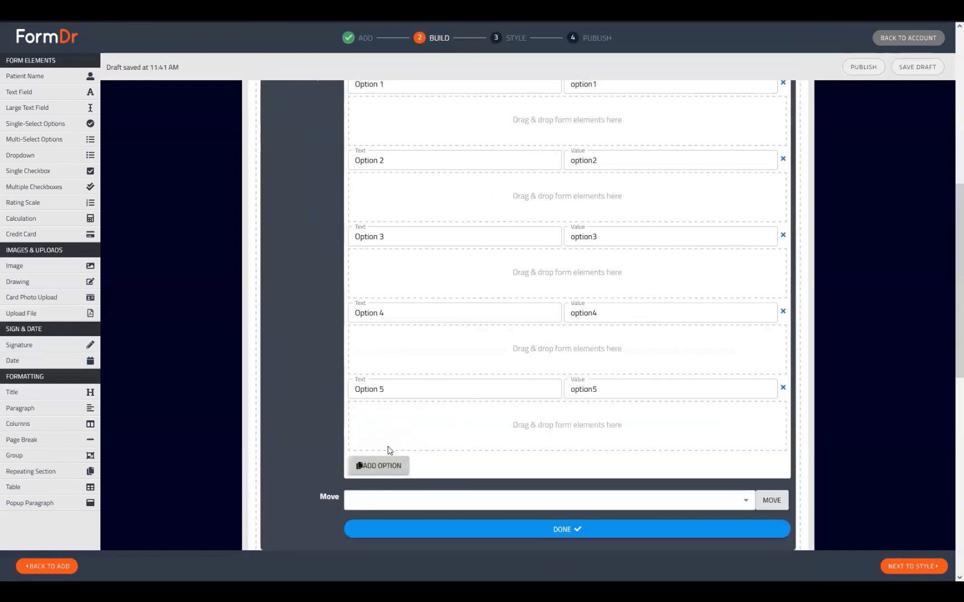
left_click(379, 466)
left_click(383, 542)
scroll(421, 434, "down", 5)
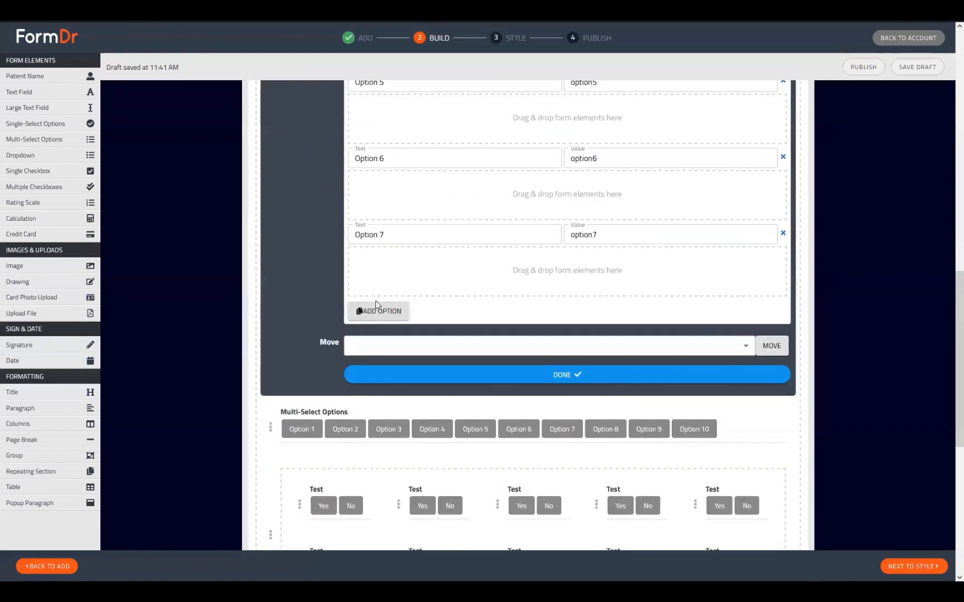
left_click(380, 311)
left_click(381, 387)
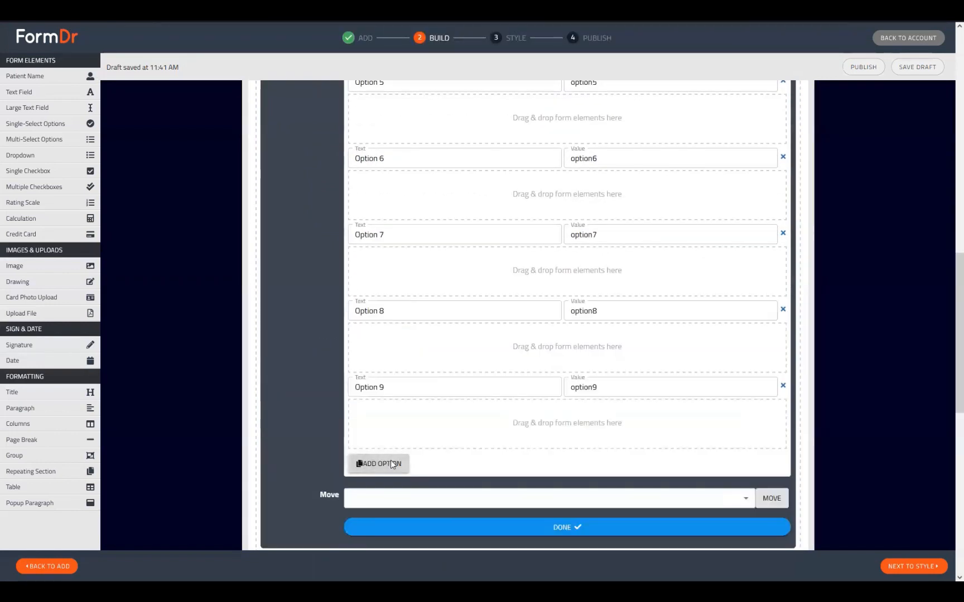
left_click(388, 463)
scroll(449, 439, "down", 2)
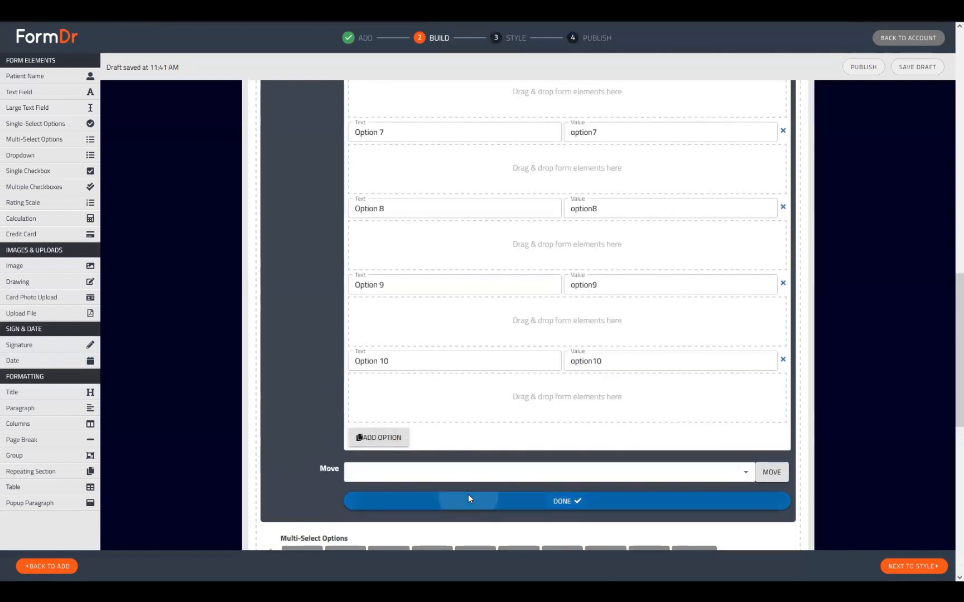
left_click(467, 497)
Delete the three-column single-select block at the end of the Medical History form.
scroll(294, 478, "down", 2)
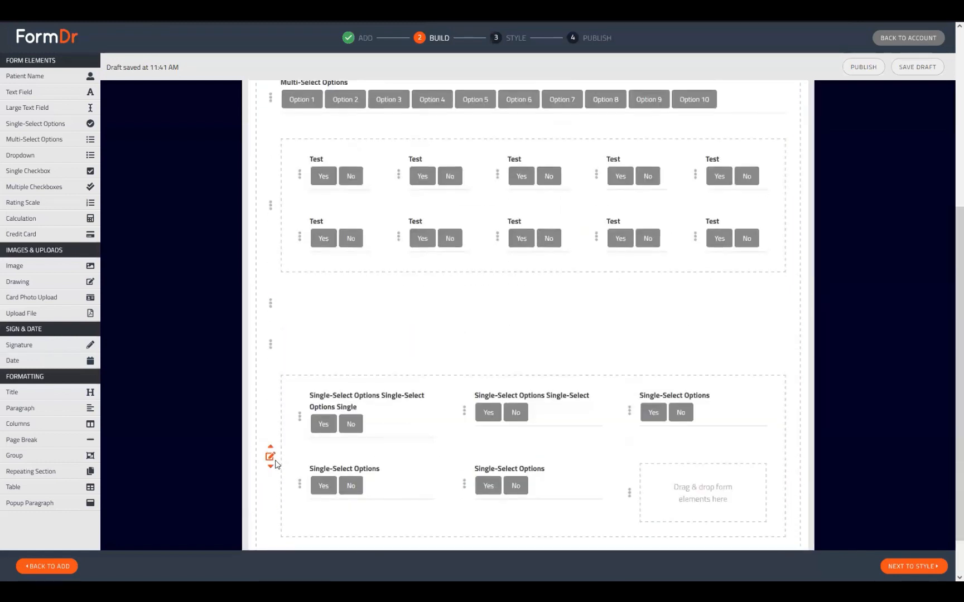
left_click(271, 456)
scroll(624, 470, "down", 1)
scroll(624, 469, "down", 2)
left_click(720, 401)
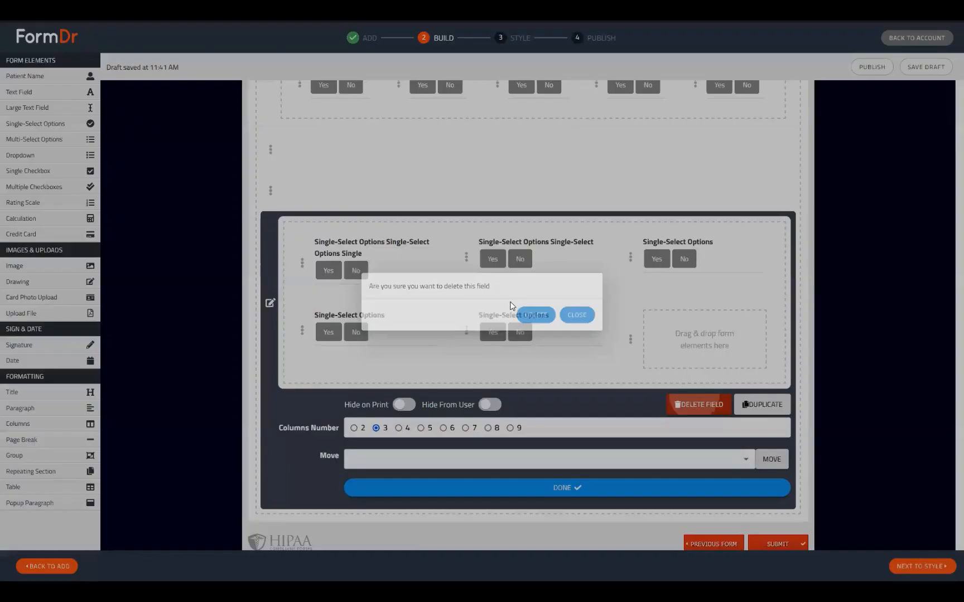
left_click(537, 316)
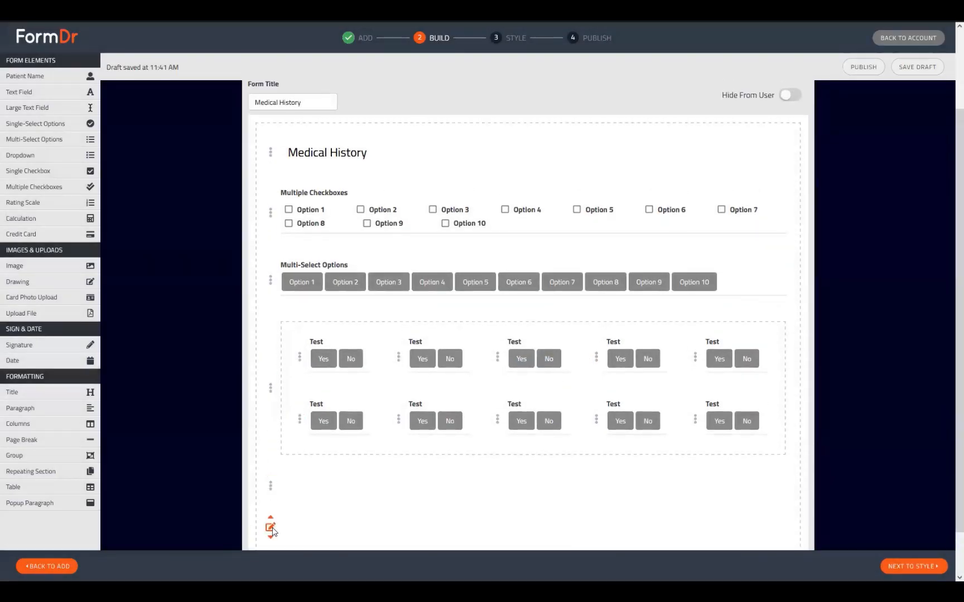
Delete the last blank spacer field at the end of the Medical History form.
left_click(270, 526)
scroll(688, 523, "down", 1)
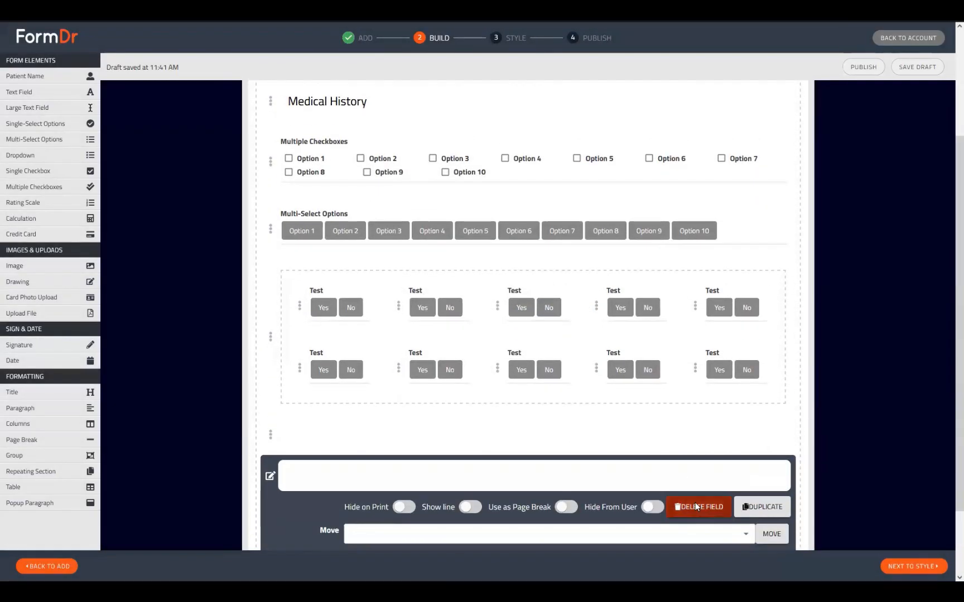
left_click(695, 504)
left_click(534, 316)
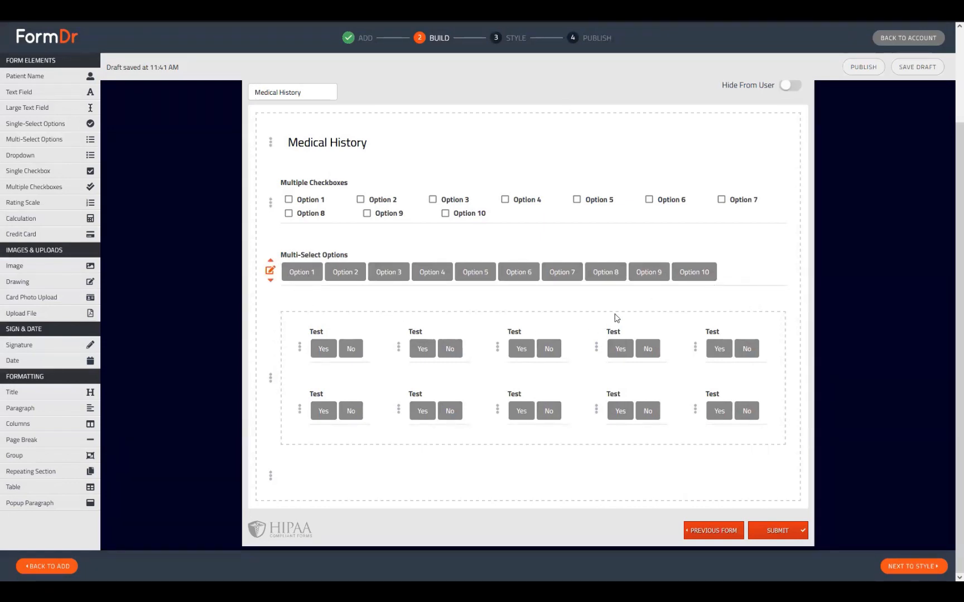
Add Option 11 and Option 12 to the Multi-Select Options field.
left_click(270, 271)
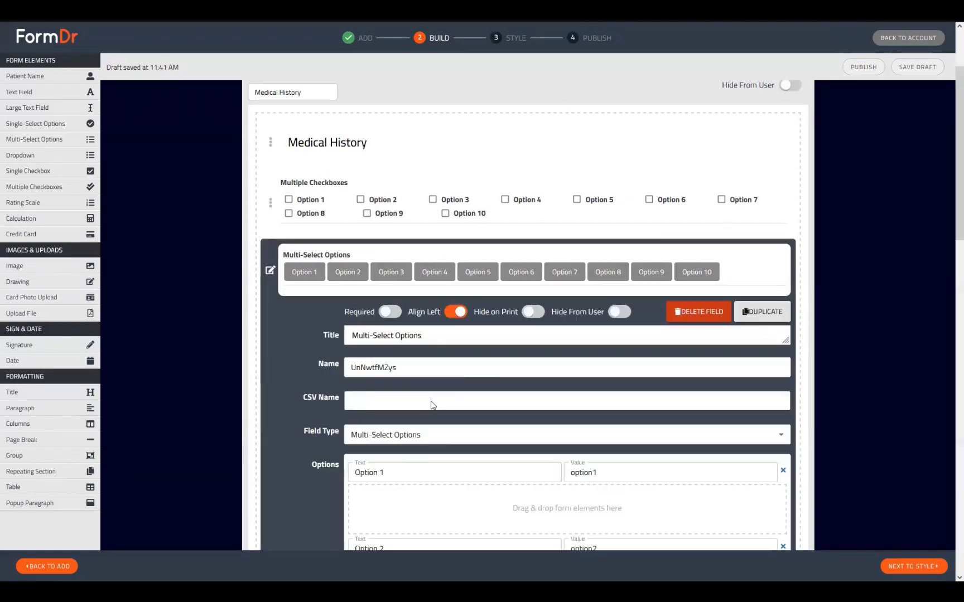
scroll(433, 406, "down", 15)
left_click(397, 313)
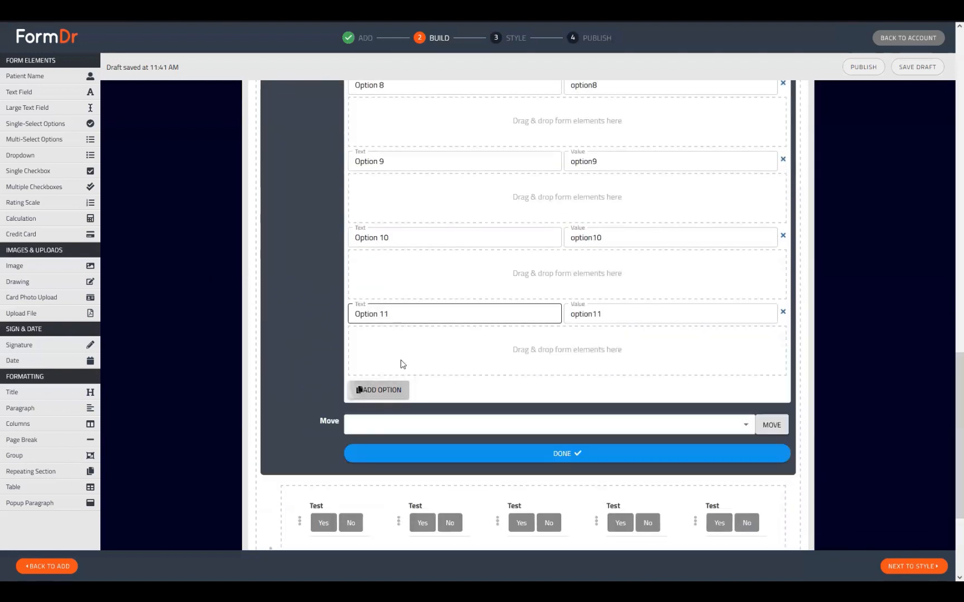
left_click(395, 390)
scroll(430, 446, "up", 15)
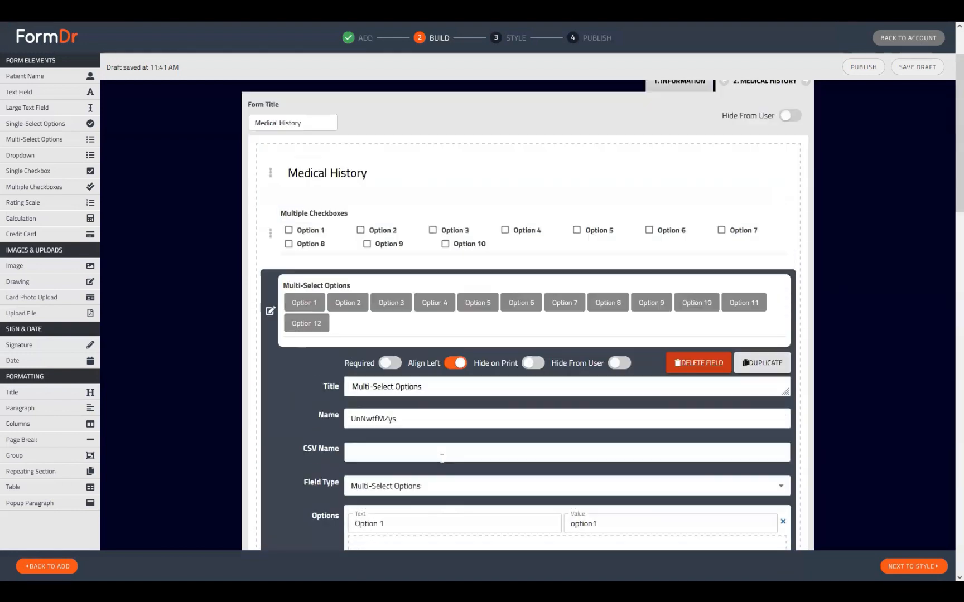
Remove Option 11 and Option 12 from the Multi-Select Options field and finish editing it.
scroll(441, 454, "down", 15)
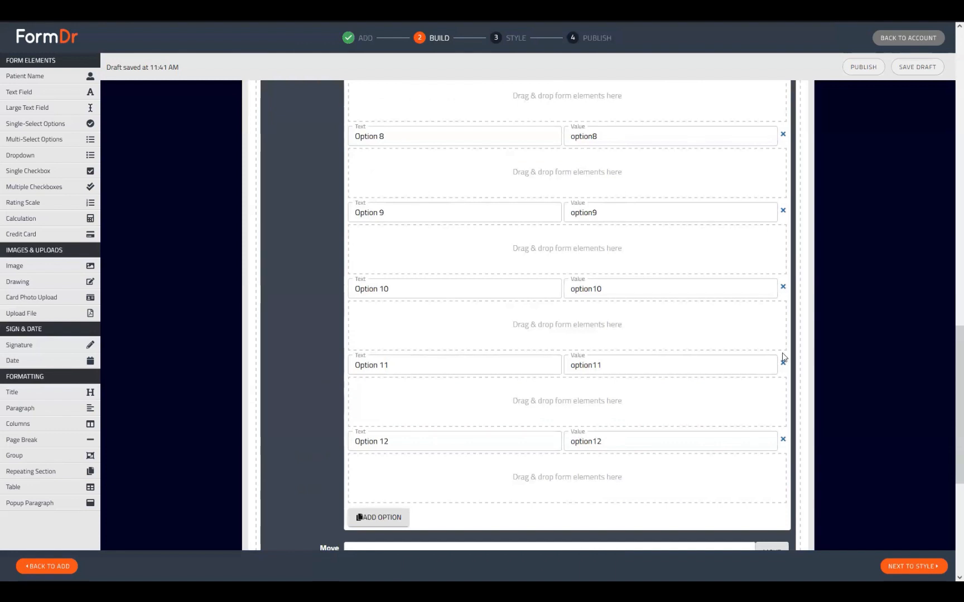
left_click(783, 361)
left_click(783, 361)
left_click(607, 430)
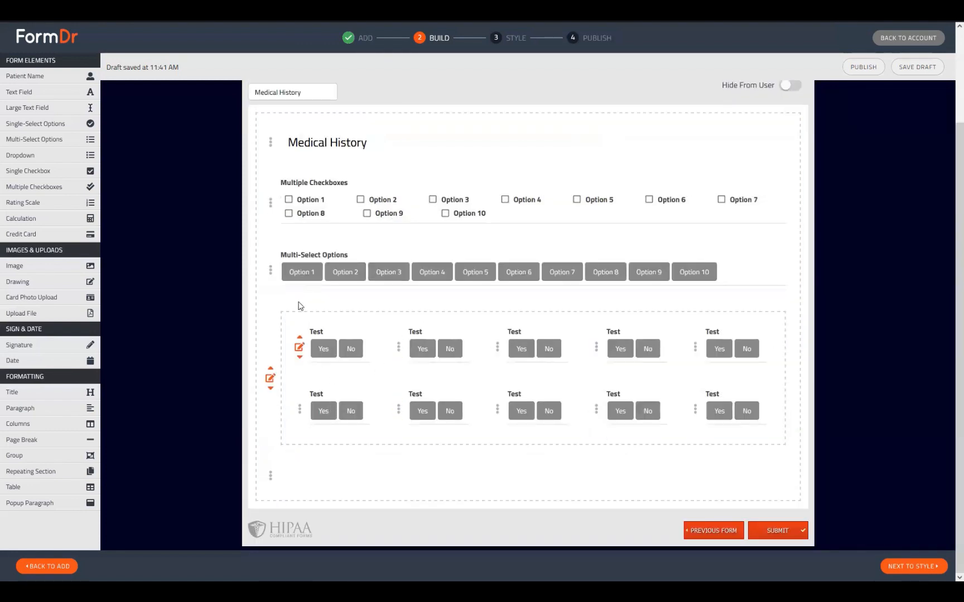
Try out the Required, Align Left, Hide on Print and Hide From User settings of the Multi-Select Options field, restoring each one.
left_click(271, 271)
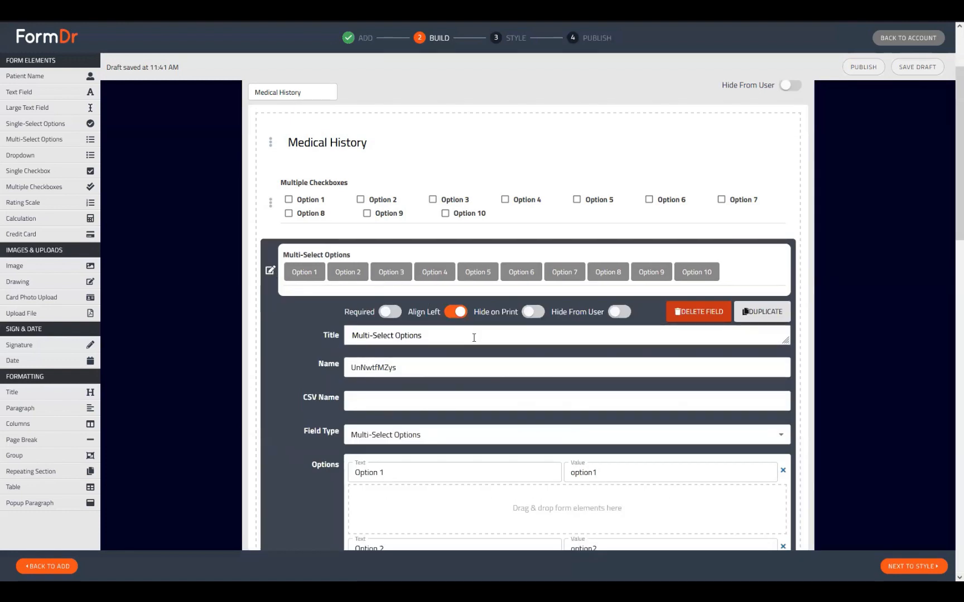
left_click(393, 313)
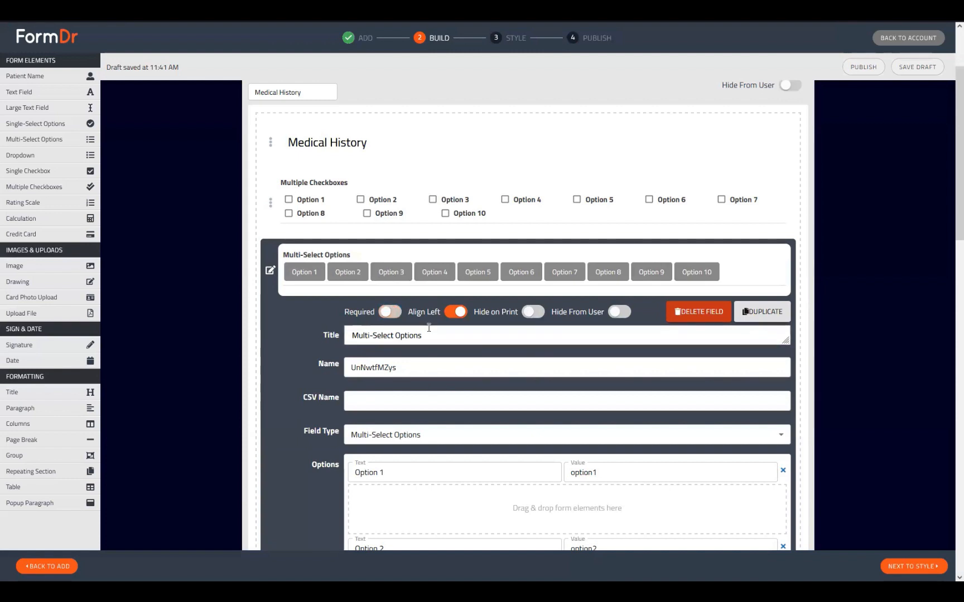
left_click(454, 312)
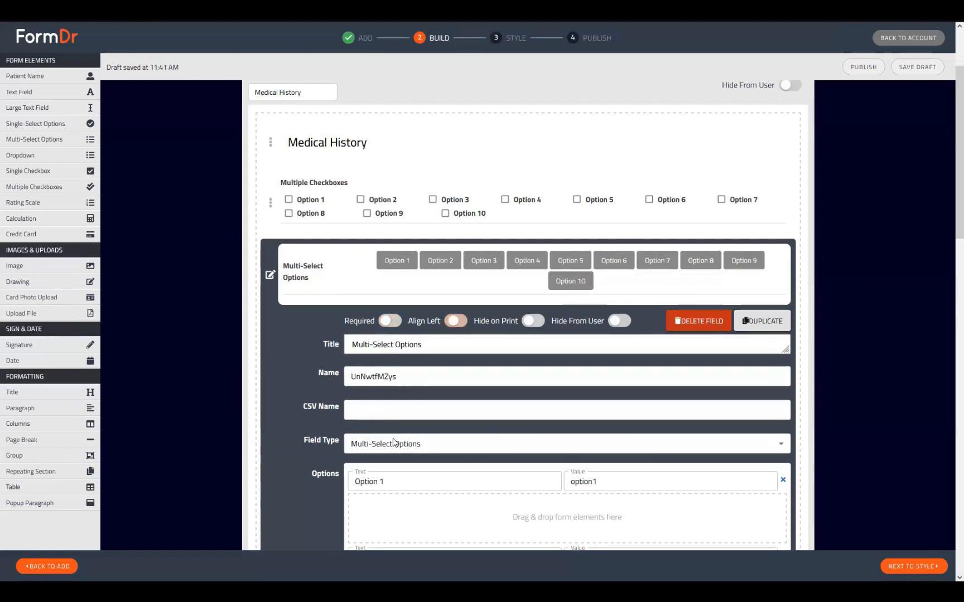
left_click(455, 312)
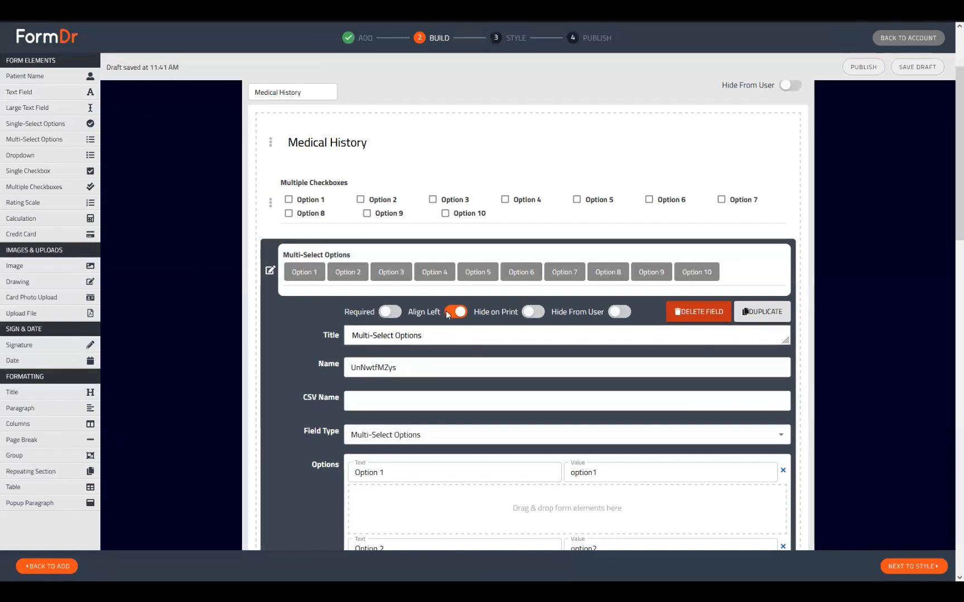
left_click(534, 313)
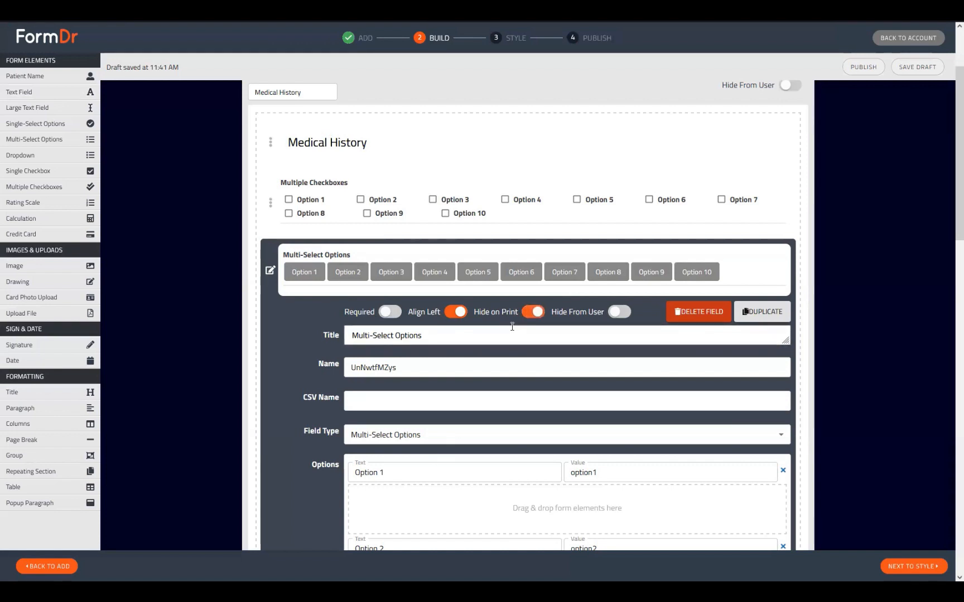
left_click(620, 311)
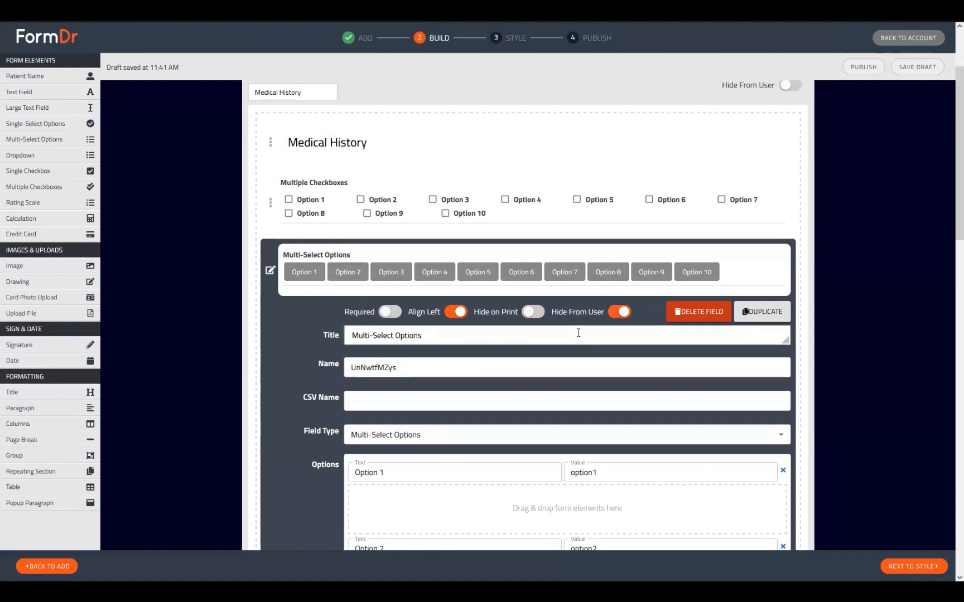
left_click(617, 314)
Lengthen the first option's text in the Multi-Select Options field by repeating "Option 1" five times.
scroll(475, 472, "down", 3)
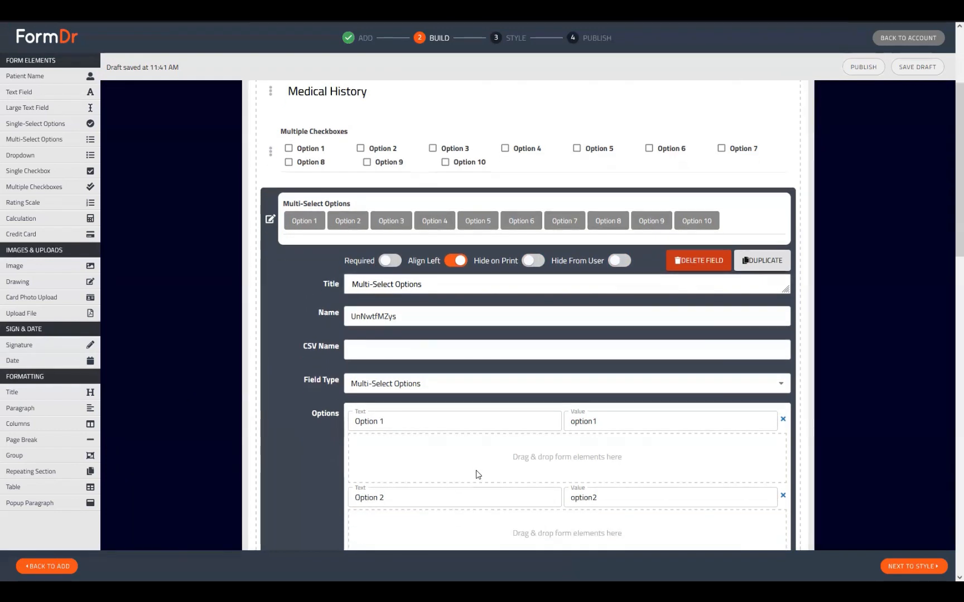
left_click_drag(409, 326, 292, 326)
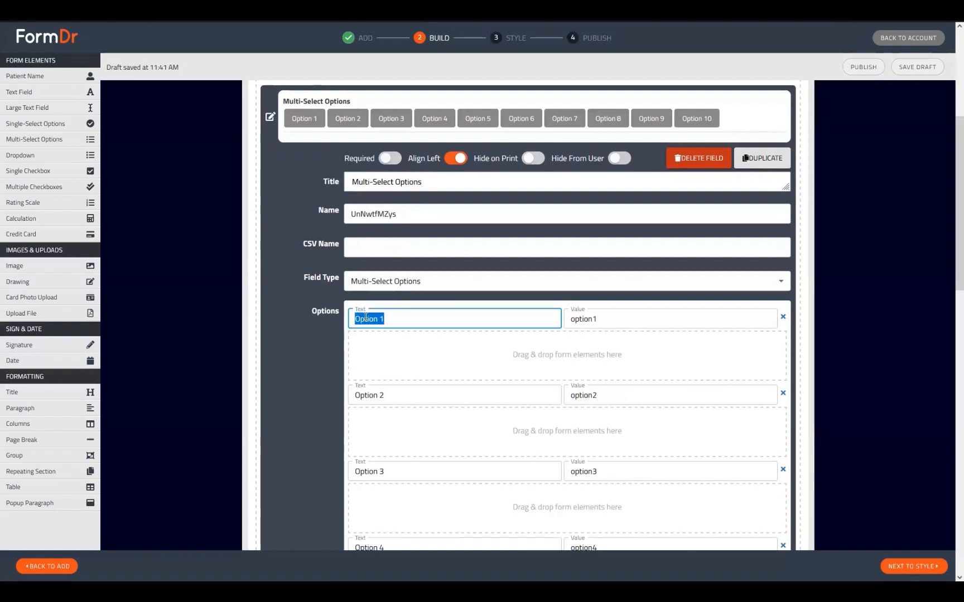
left_click(400, 318)
key("ctrl+a")
key("ctrl+c")
key("ctrl+v")
key("ctrl+v")
scroll(428, 424, "up", 5)
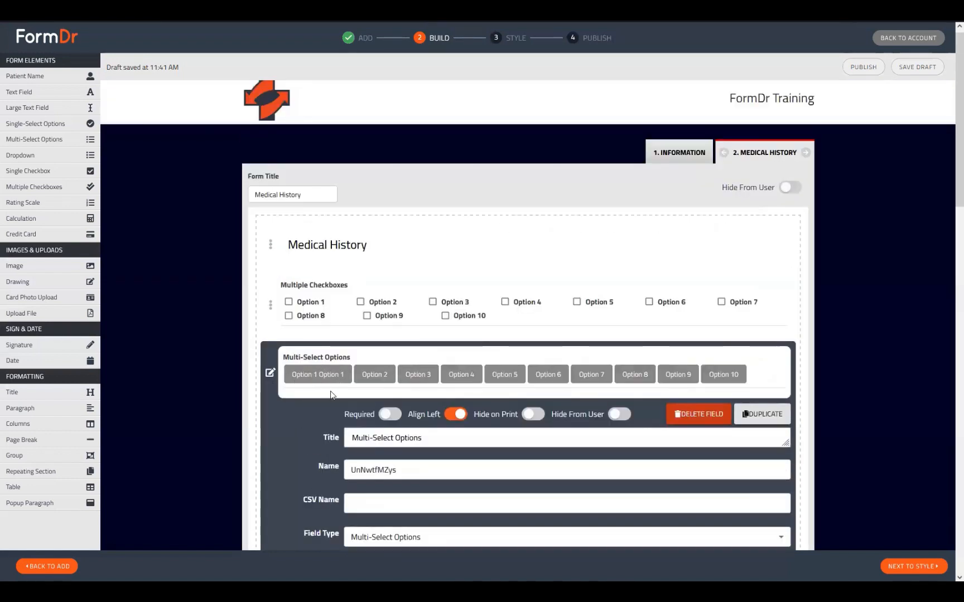
key("ctrl+v")
key("ctrl+v")
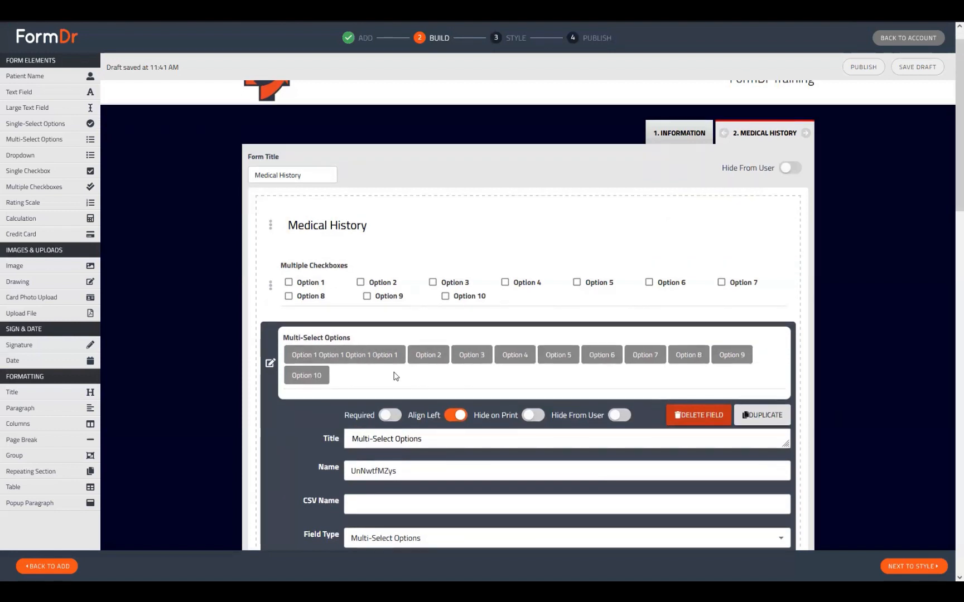
key("ctrl+v")
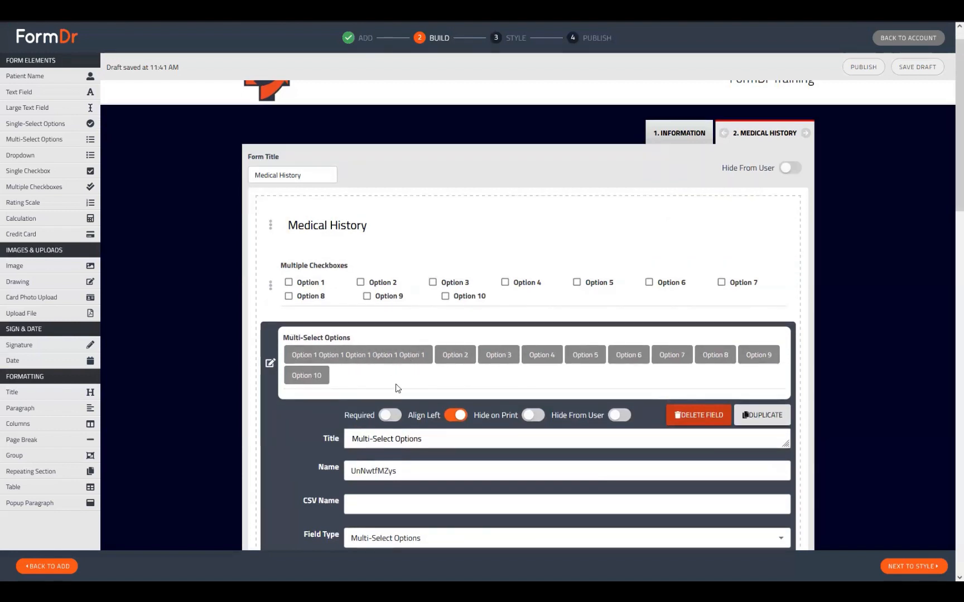
Undo the repeated text in the first option and finish editing the Multi-Select Options field.
scroll(397, 389, "down", 4)
key("ctrl+z")
key("ctrl+z")
key("ctrl+z")
key("ctrl+z")
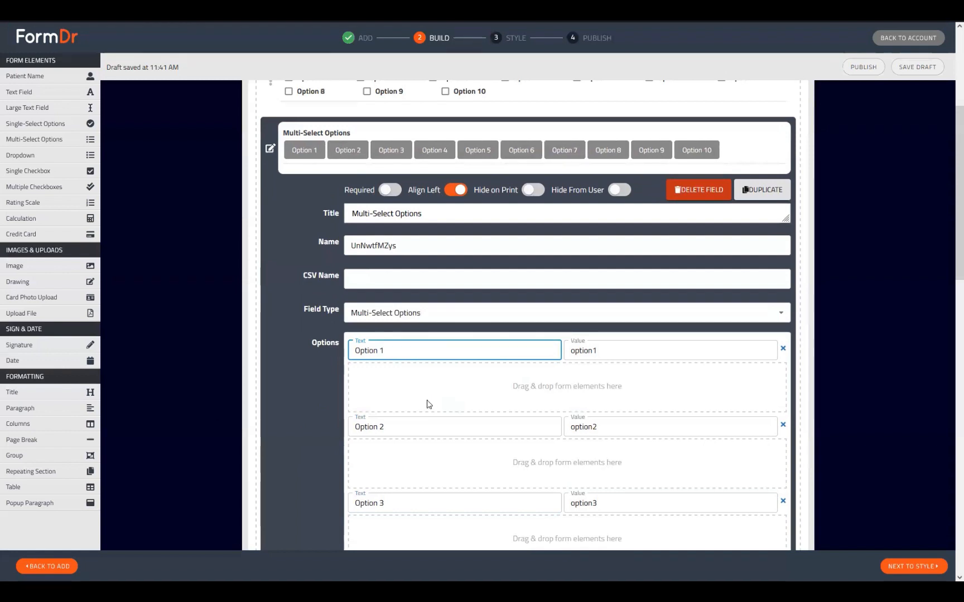
scroll(269, 352, "up", 4)
left_click(268, 352)
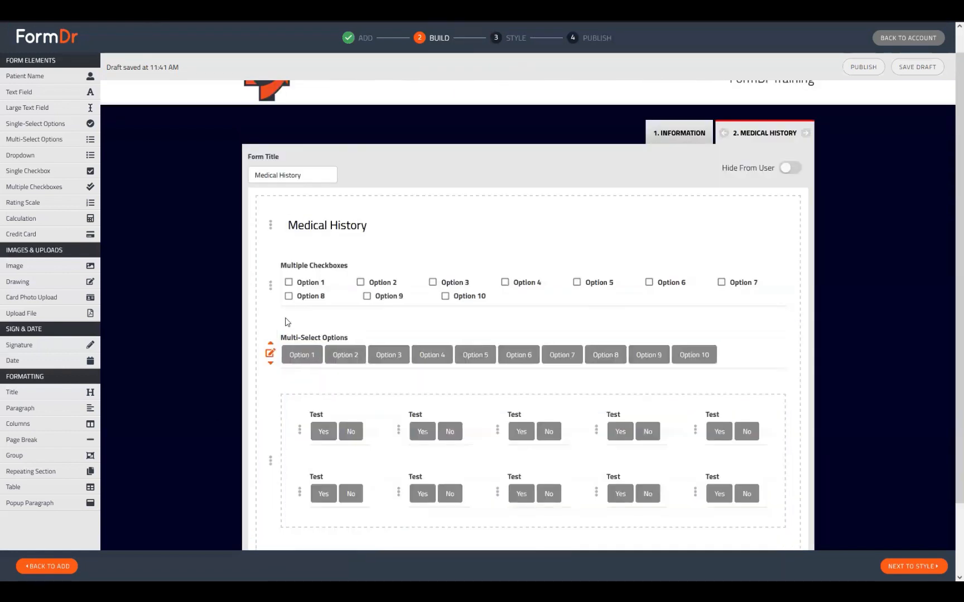
Show the Multiple Checkboxes field's options as columns and set the number of columns to 5.
left_click(270, 286)
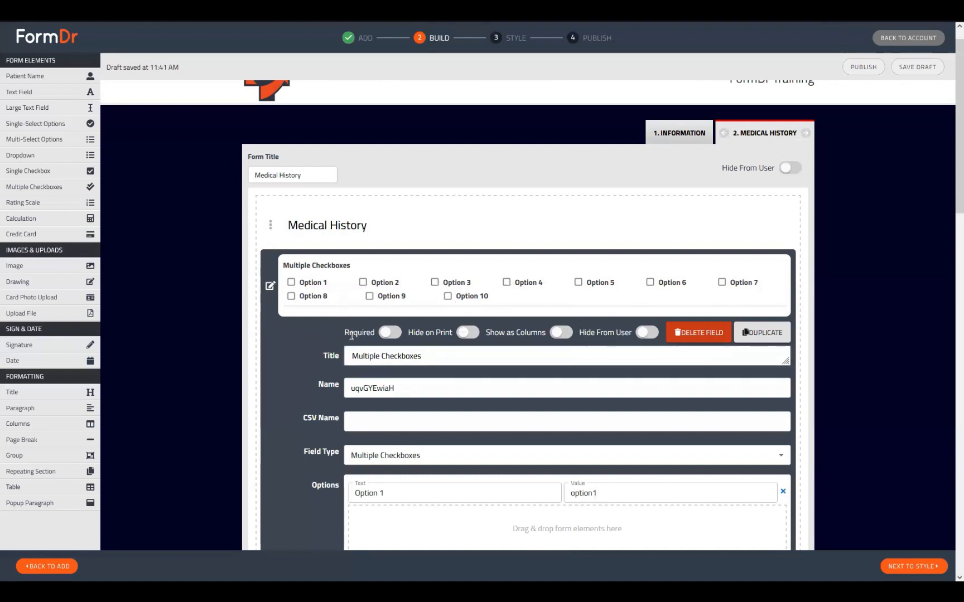
left_click(563, 333)
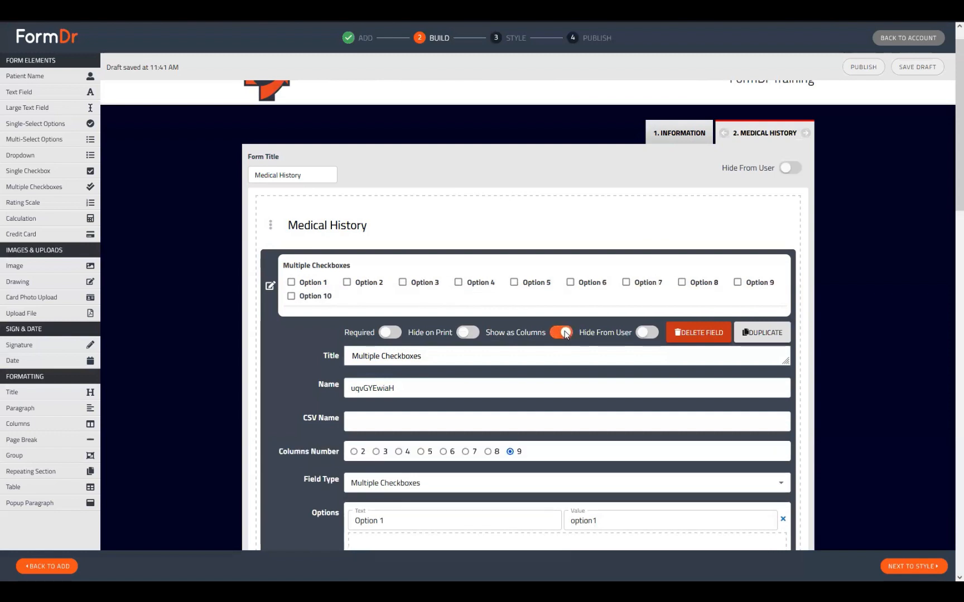
left_click_drag(278, 451, 340, 451)
scroll(335, 446, "down", 1)
scroll(329, 437, "down", 1)
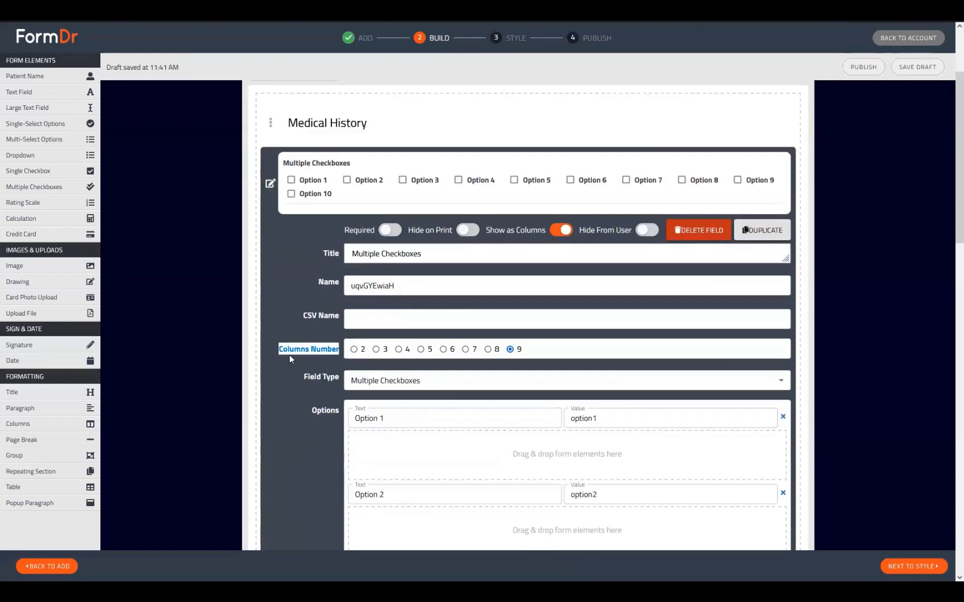
left_click(342, 424)
left_click(422, 349)
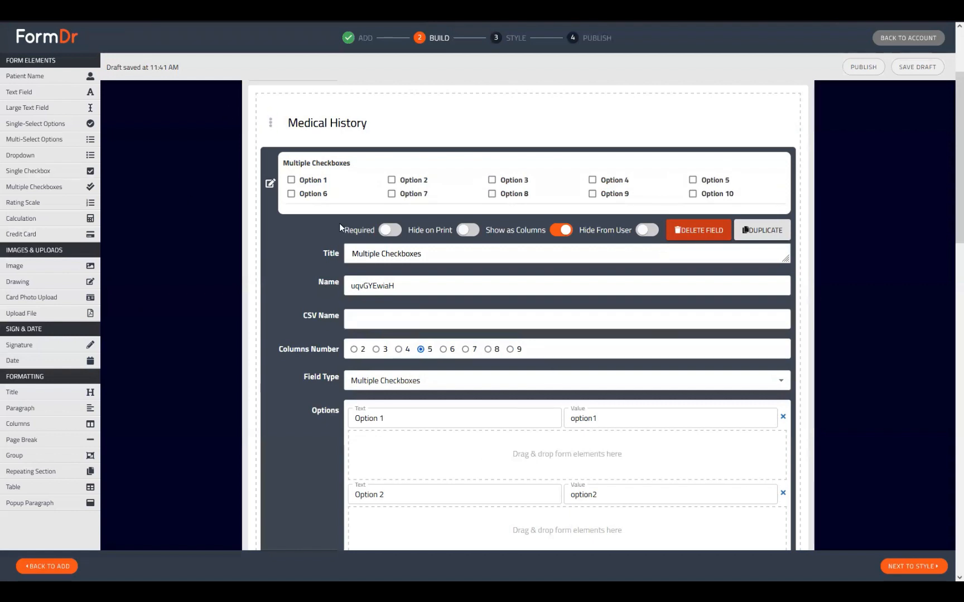
Try 9, 4 and 2 as the number of columns for the Multiple Checkboxes field.
left_click(510, 349)
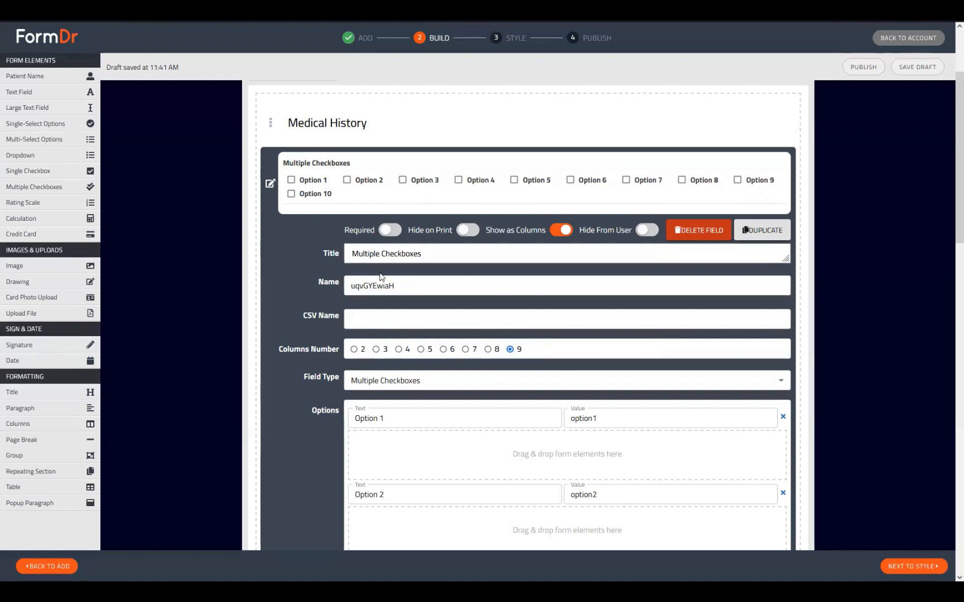
left_click(398, 350)
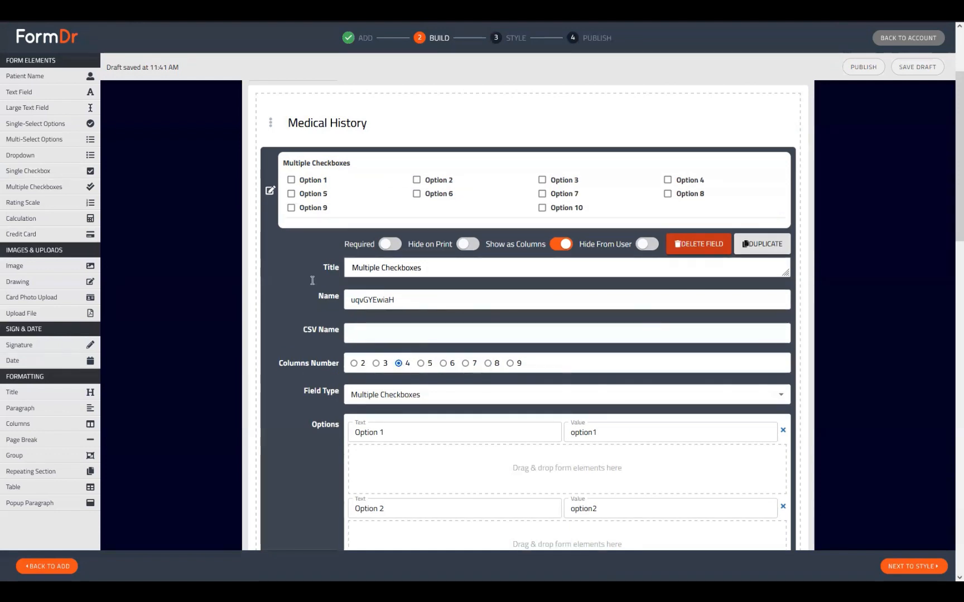
left_click(353, 363)
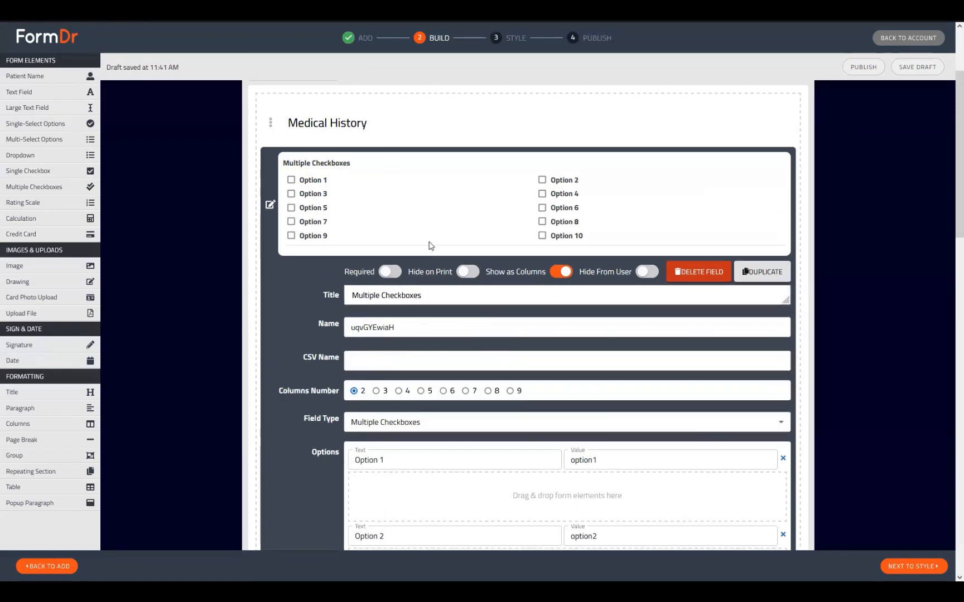
Set the Multiple Checkboxes field back to 5 columns and finish editing it.
left_click(399, 392)
key("Right")
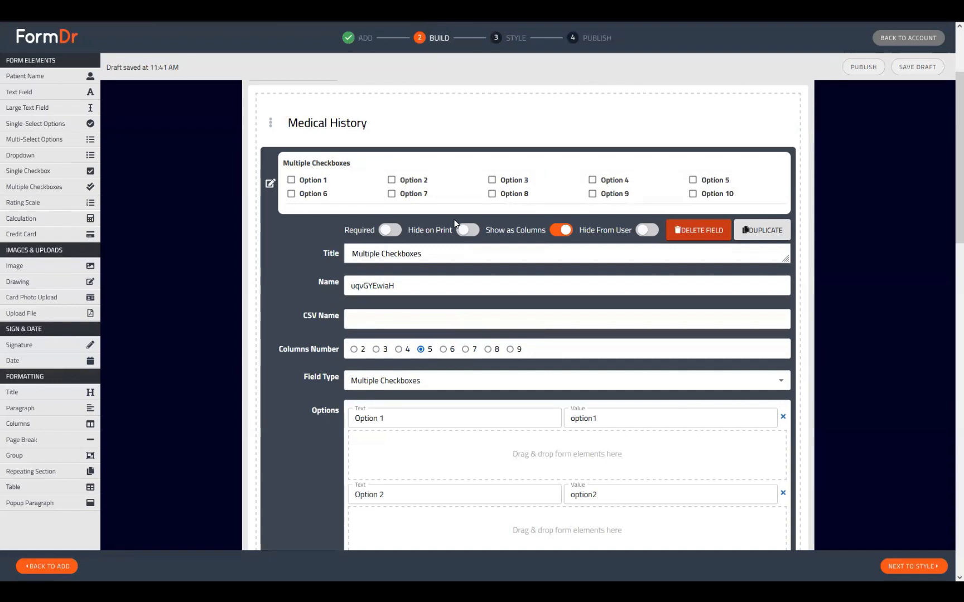
left_click(269, 181)
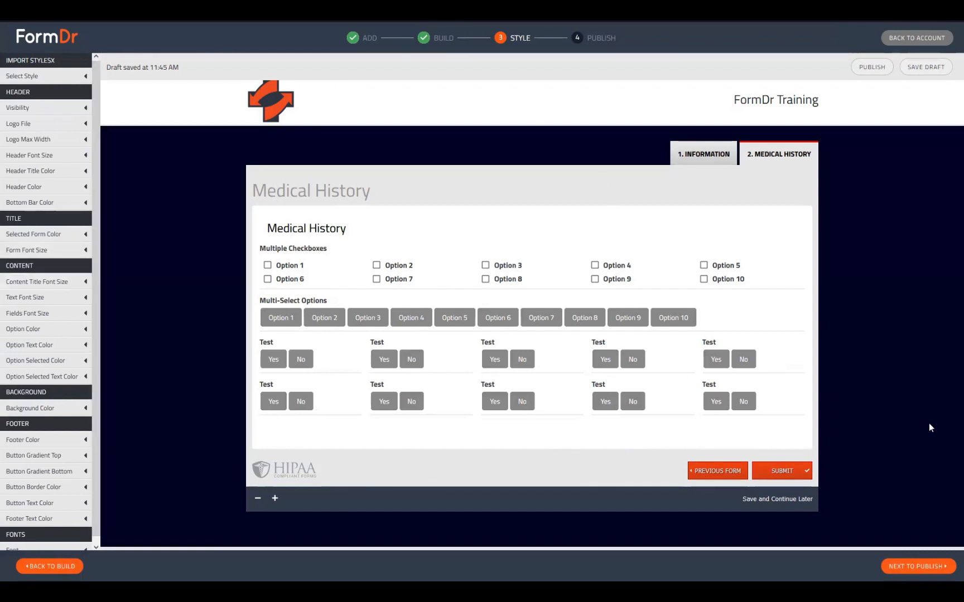
Return to the Build stage and place a Text Field under each of Option 1, Option 2 and Option 3 in the Multiple Checkboxes field.
left_click(32, 567)
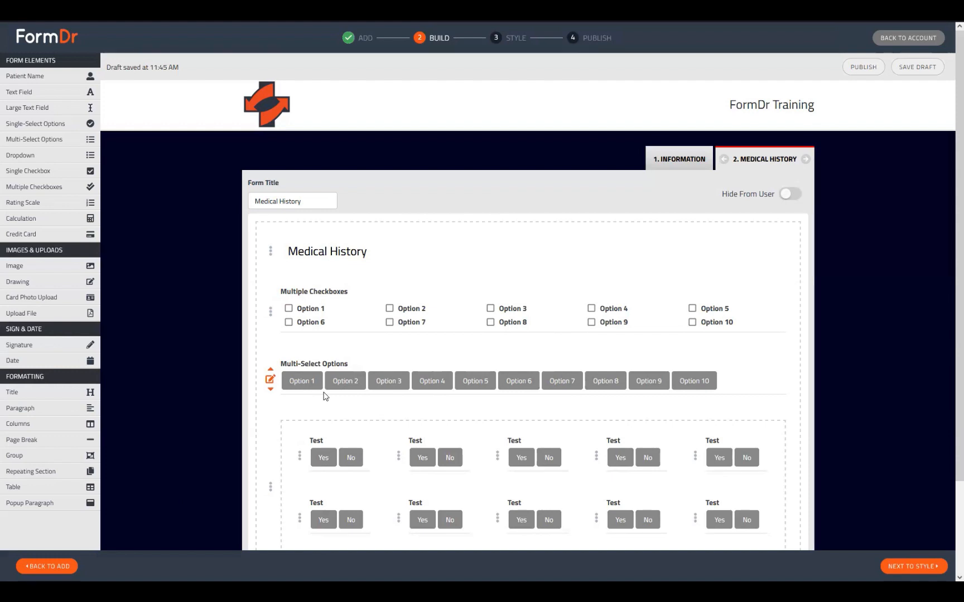
scroll(325, 401, "down", 3)
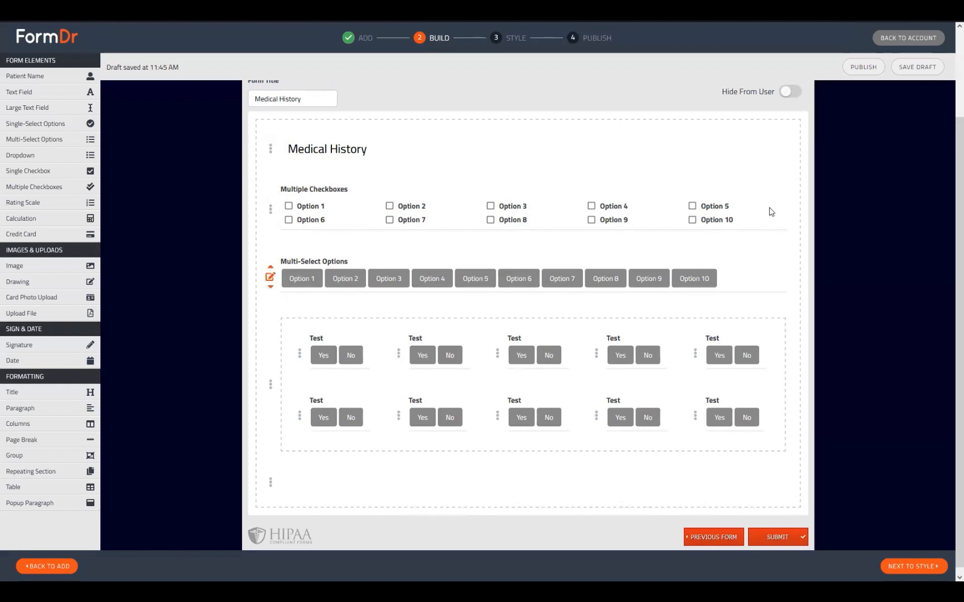
left_click(270, 210)
scroll(272, 221, "down", 3)
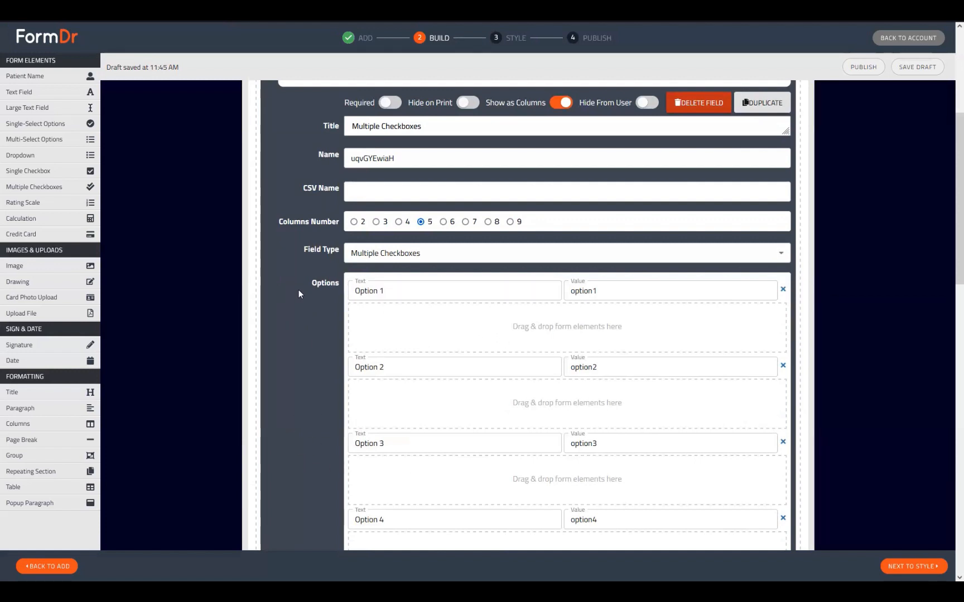
left_click_drag(9, 95, 390, 339)
left_click_drag(24, 92, 372, 417)
scroll(326, 275, "down", 2)
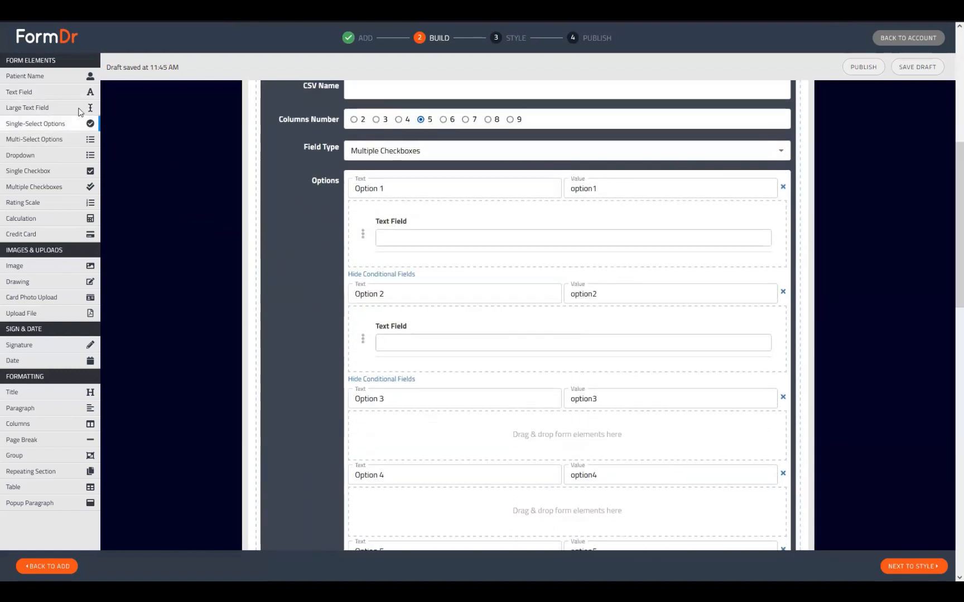
left_click_drag(19, 92, 390, 426)
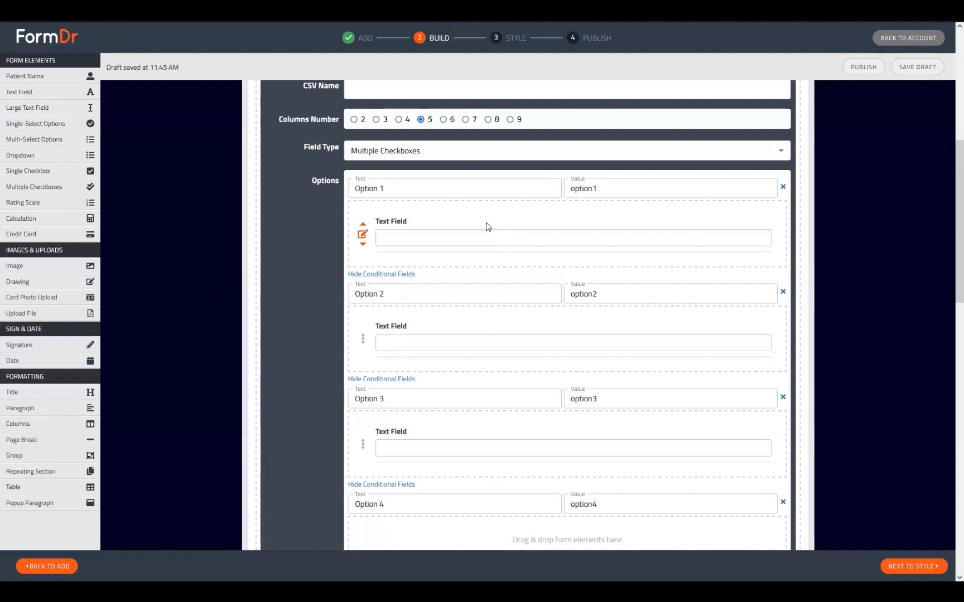
scroll(357, 360, "up", 1)
scroll(357, 360, "up", 5)
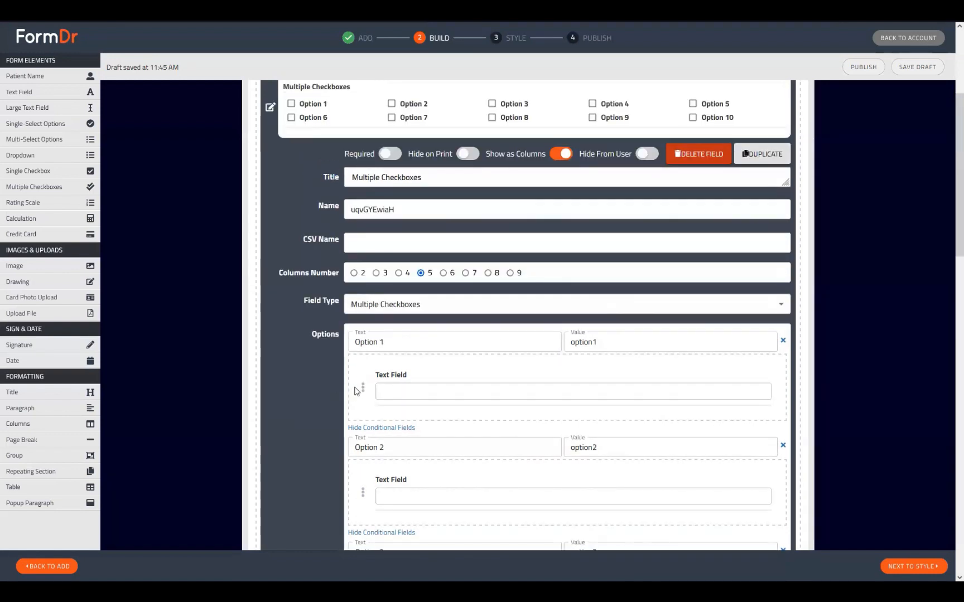
Finish editing the Multiple Checkboxes field and place a Text Field under each of Option 1, Option 2 and Option 3 in the Multi-Select Options field.
left_click(270, 210)
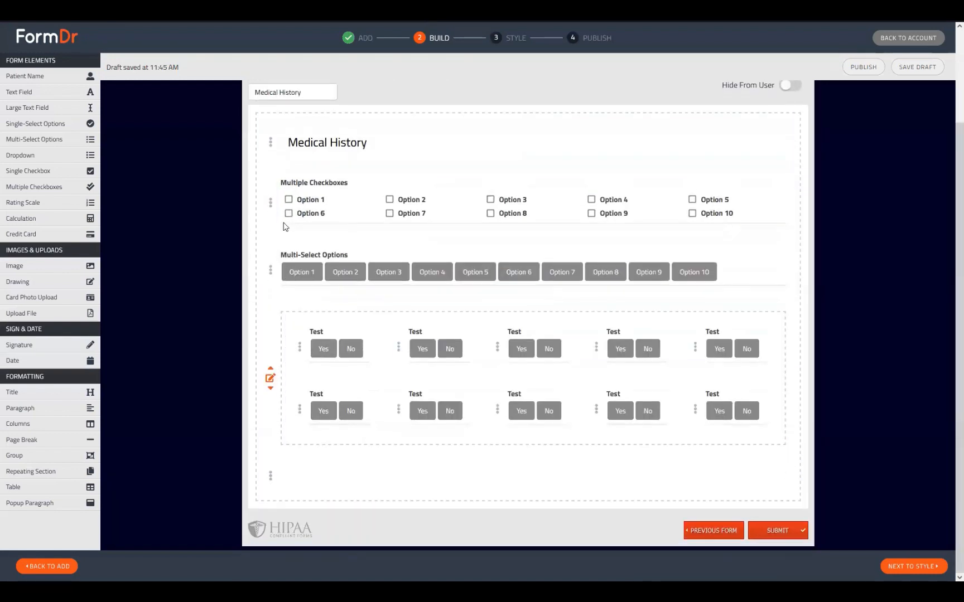
left_click(269, 272)
scroll(357, 304, "down", 2)
scroll(343, 322, "down", 2)
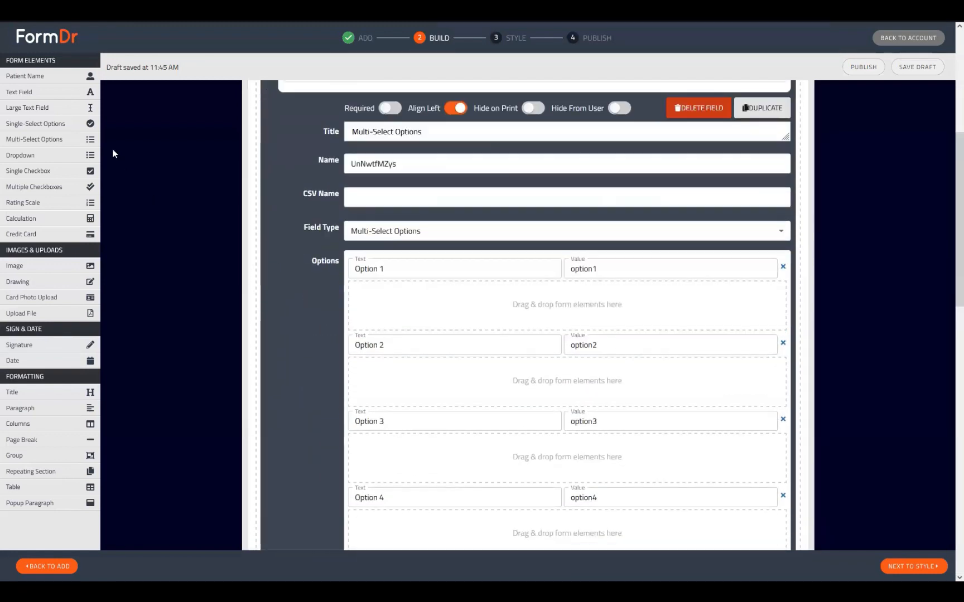
left_click_drag(34, 93, 382, 333)
left_click_drag(34, 92, 368, 419)
scroll(368, 420, "down", 2)
left_click_drag(33, 93, 443, 415)
scroll(310, 477, "down", 12)
left_click(407, 465)
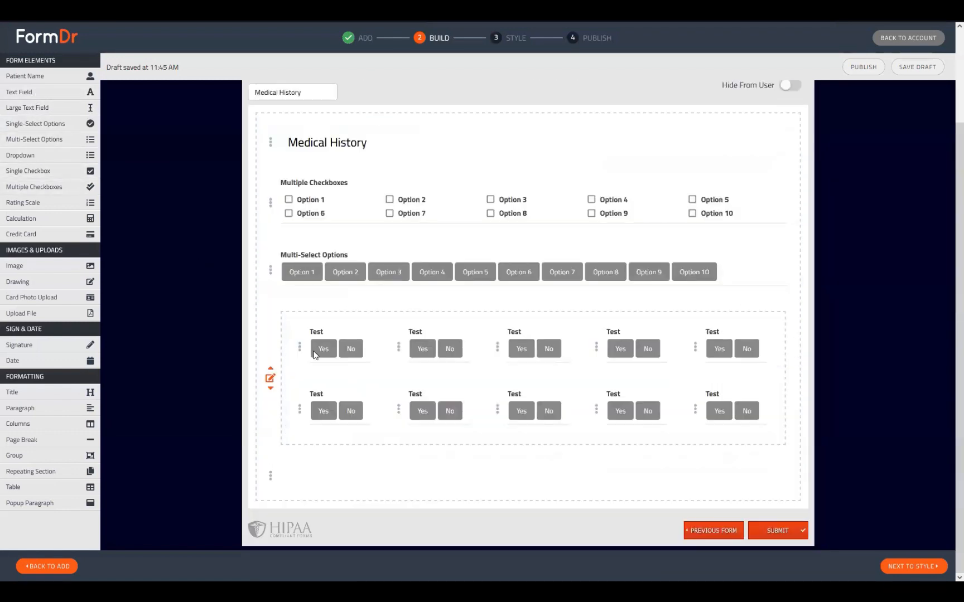
Place a conditional Text Field under the Yes option of the first and second Test fields.
left_click(314, 350)
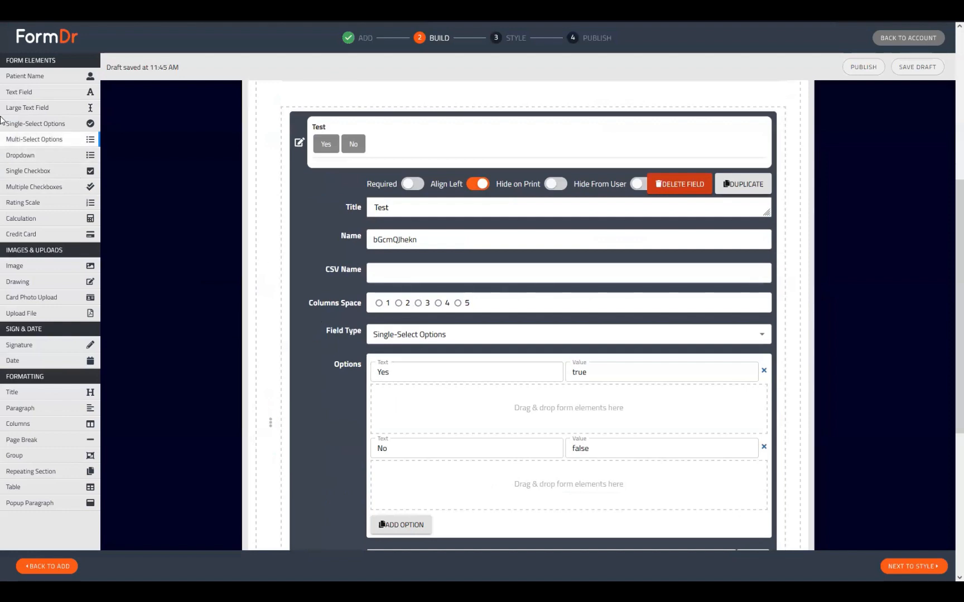
left_click_drag(22, 92, 372, 455)
scroll(372, 455, "down", 3)
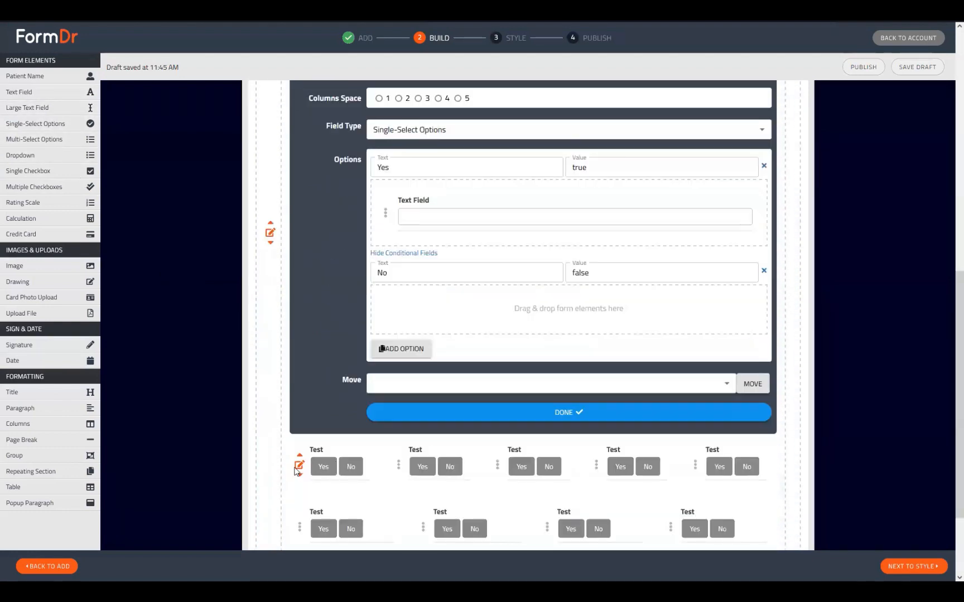
left_click(300, 465)
scroll(242, 304, "down", 3)
scroll(242, 303, "up", 4)
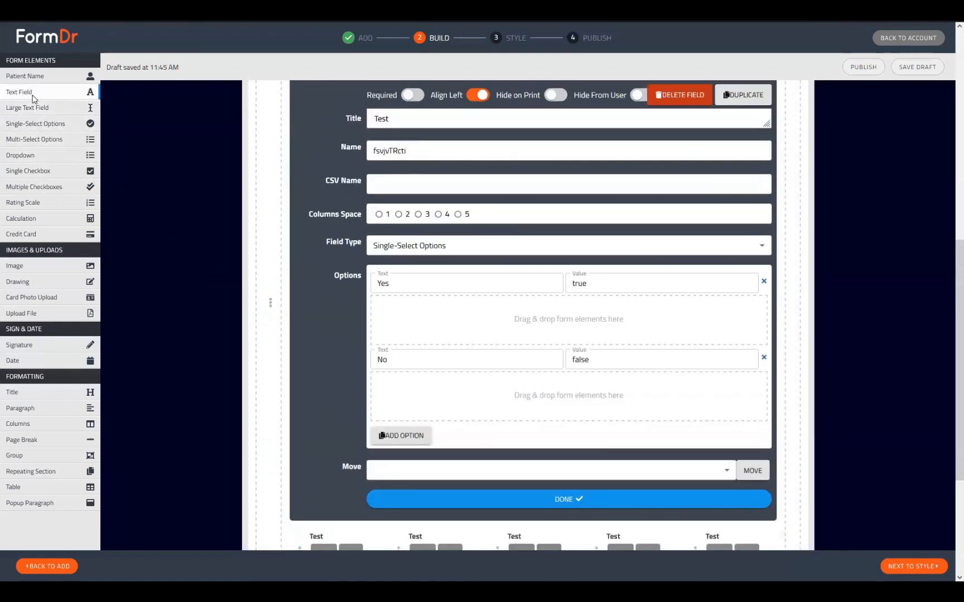
left_click_drag(34, 96, 472, 350)
scroll(306, 415, "down", 6)
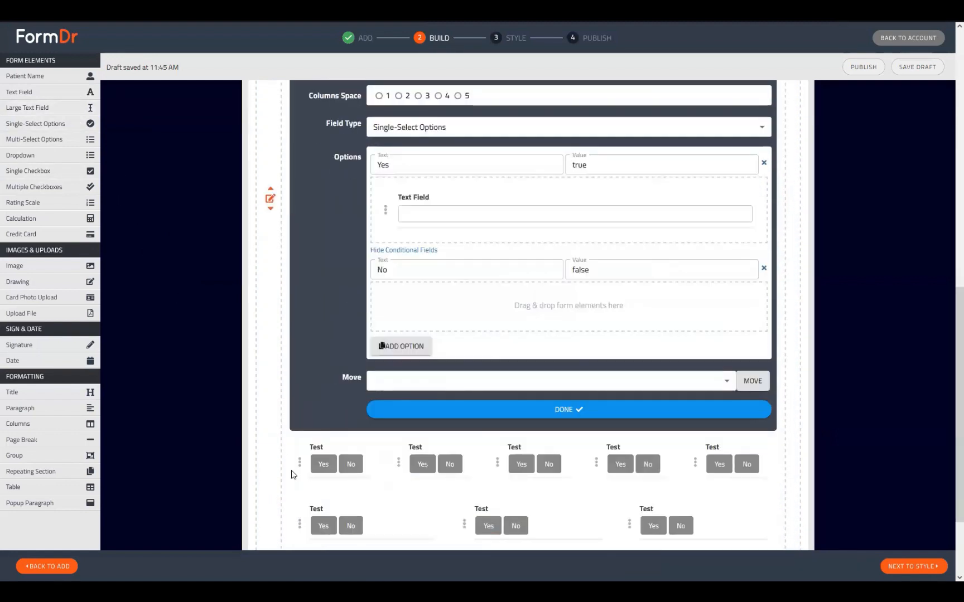
Place a conditional Text Field under the Yes option of the third Test field and of one Test field in the second row.
left_click(299, 465)
left_click_drag(40, 90, 470, 415)
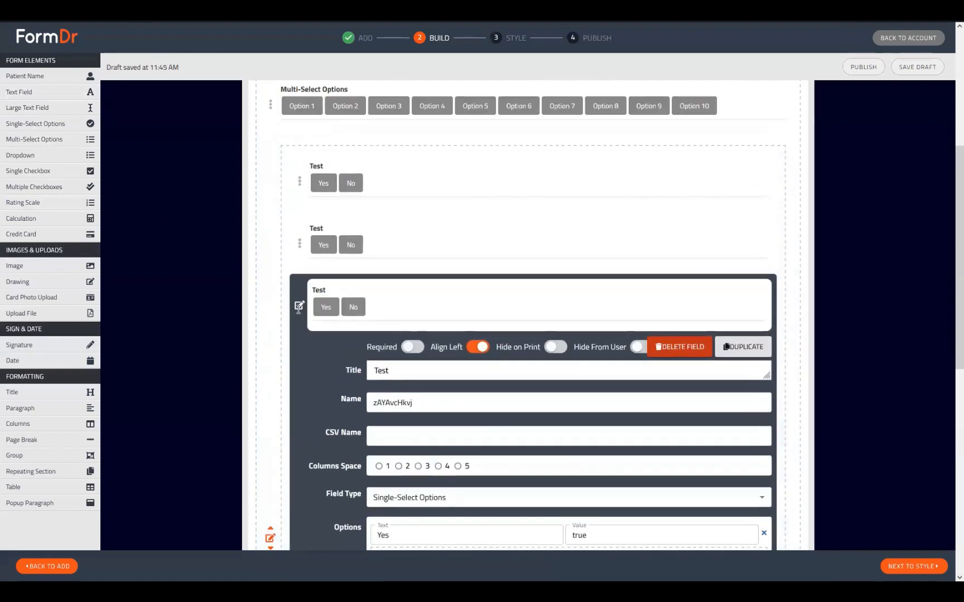
scroll(461, 479, "down", 2)
left_click(497, 415)
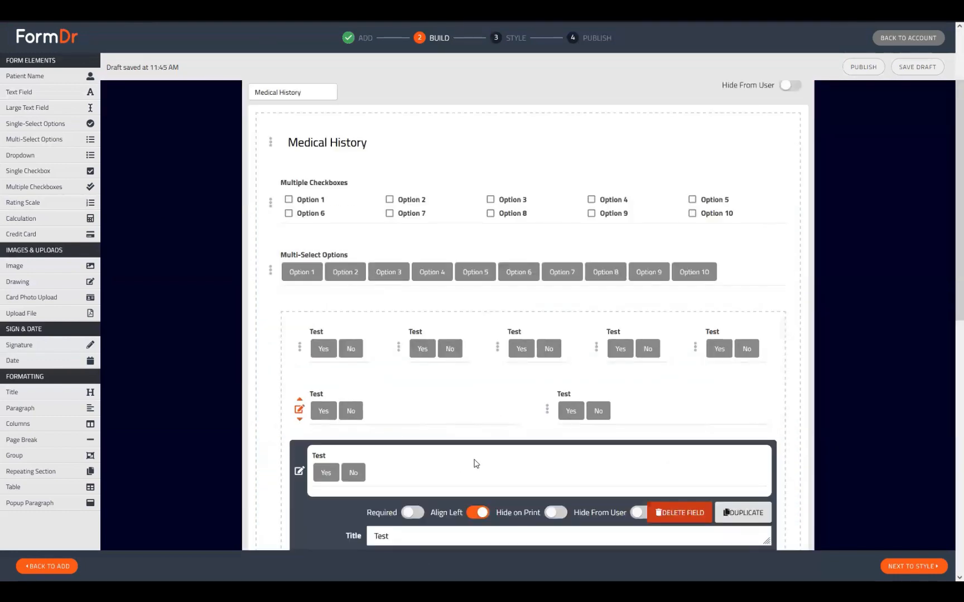
scroll(313, 457, "down", 5)
scroll(314, 457, "down", 3)
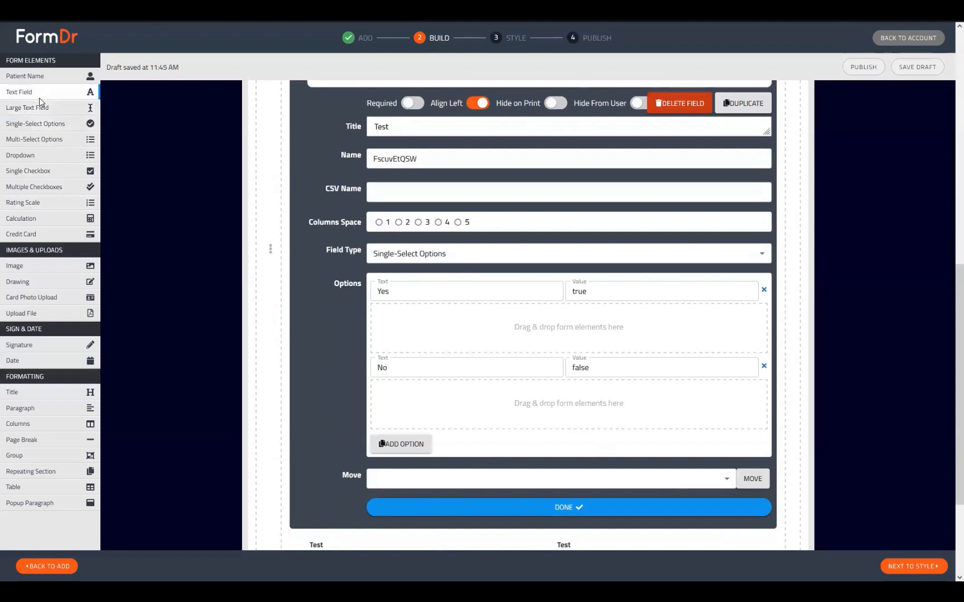
left_click_drag(39, 95, 504, 465)
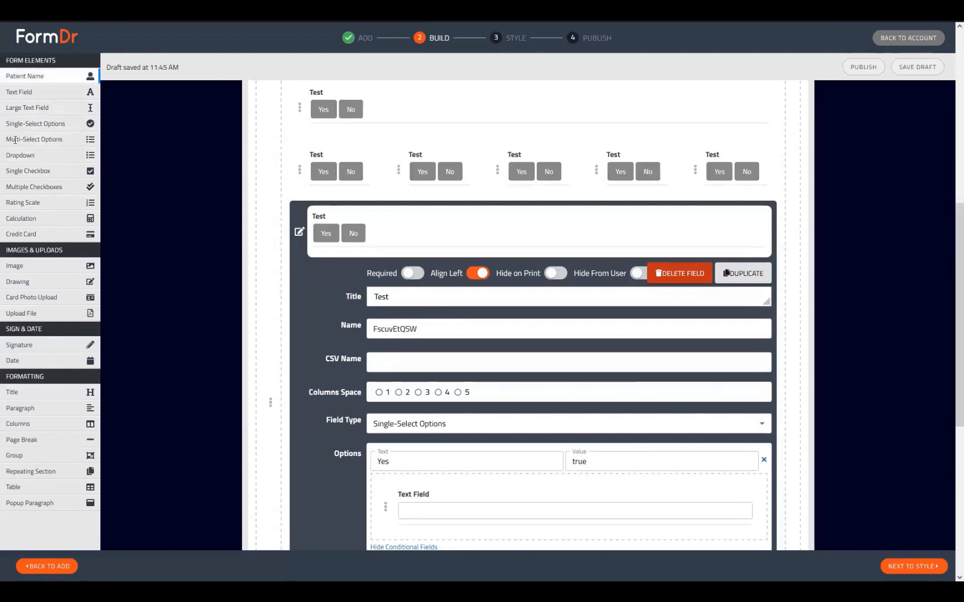
scroll(670, 451, "down", 2)
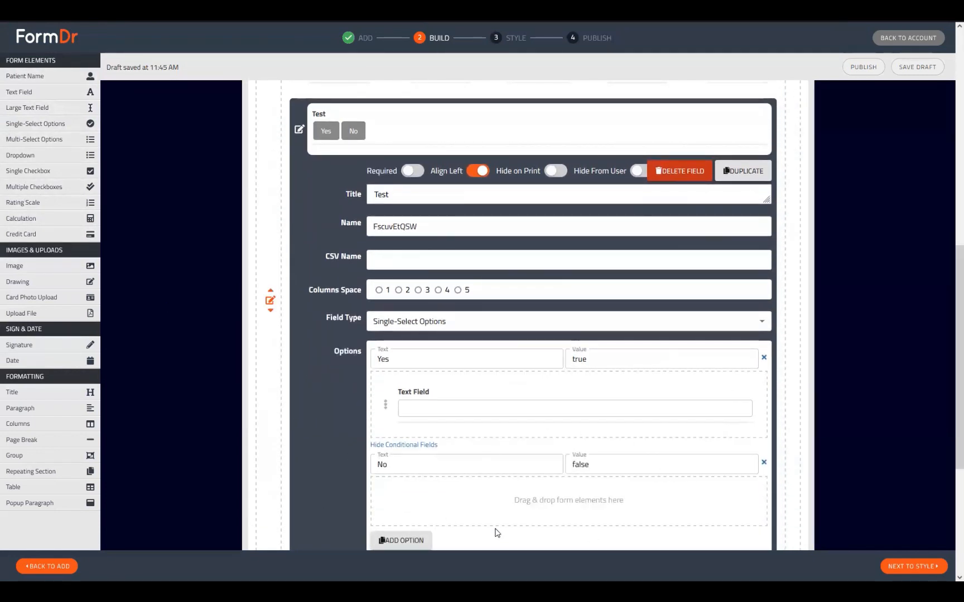
Hide the Yes option's conditional fields in the open Test field, close its editor, and look over the first Test field's settings.
left_click(395, 446)
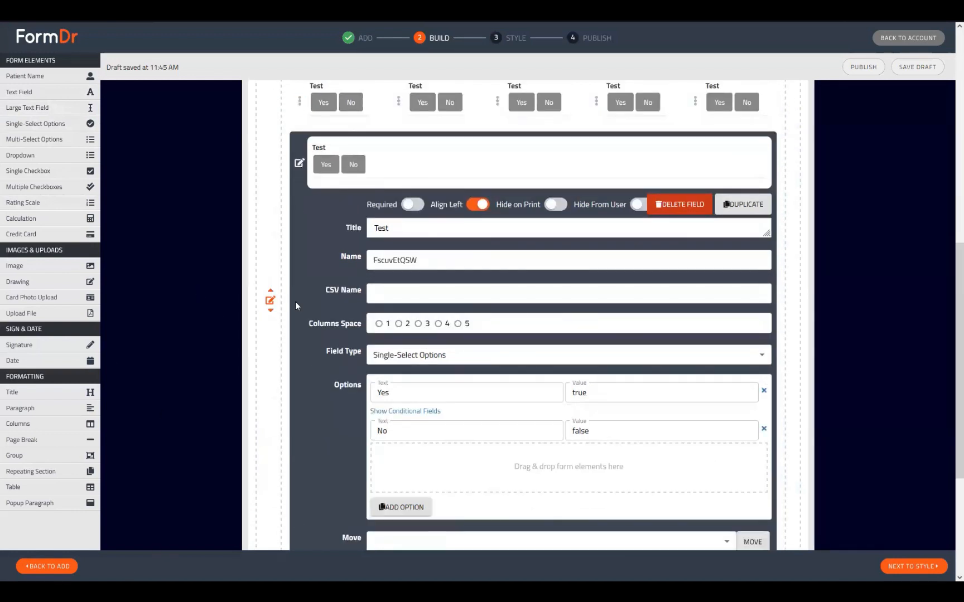
left_click(270, 301)
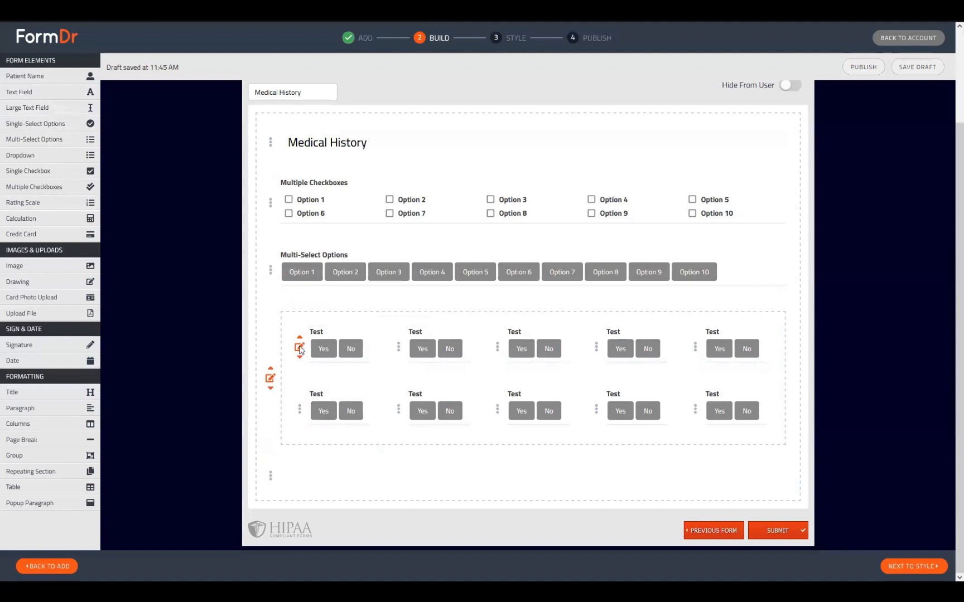
left_click(343, 366)
scroll(343, 367, "down", 3)
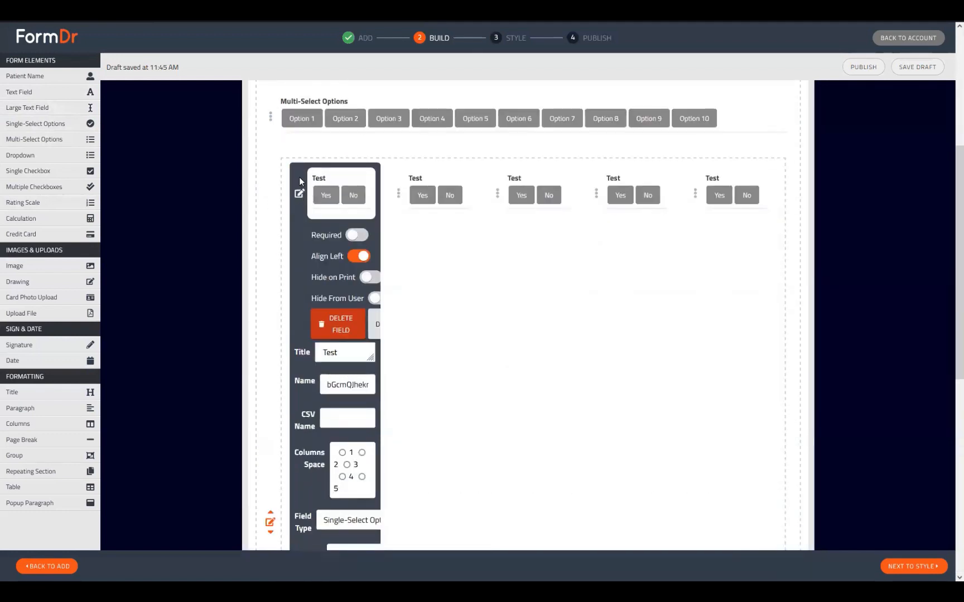
left_click(301, 194)
Show the conditional fields under Option 1 in the Multi-Select Options field's settings, and close the editor.
left_click(270, 209)
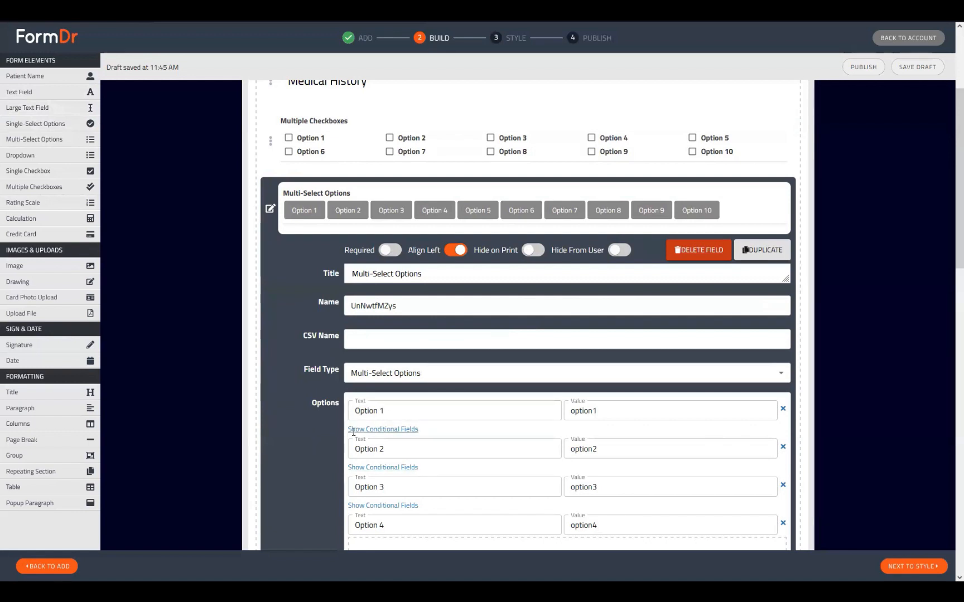
left_click(384, 429)
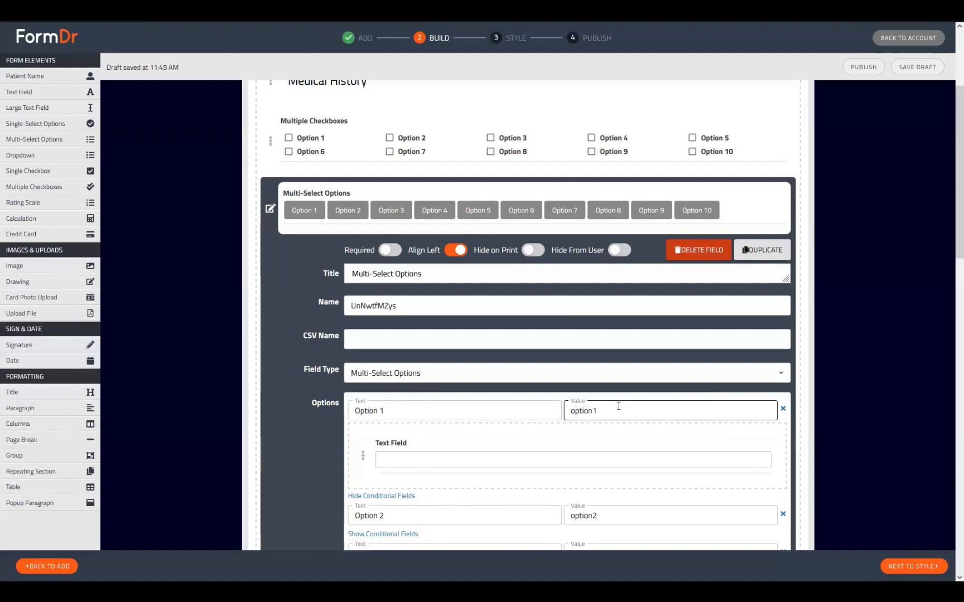
scroll(345, 478, "up", 3)
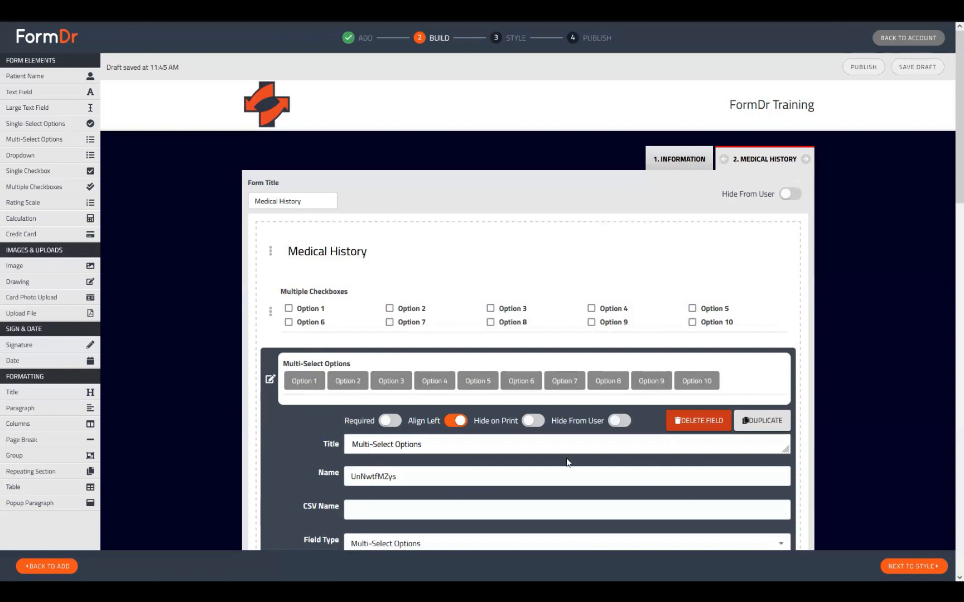
scroll(566, 463, "down", 3)
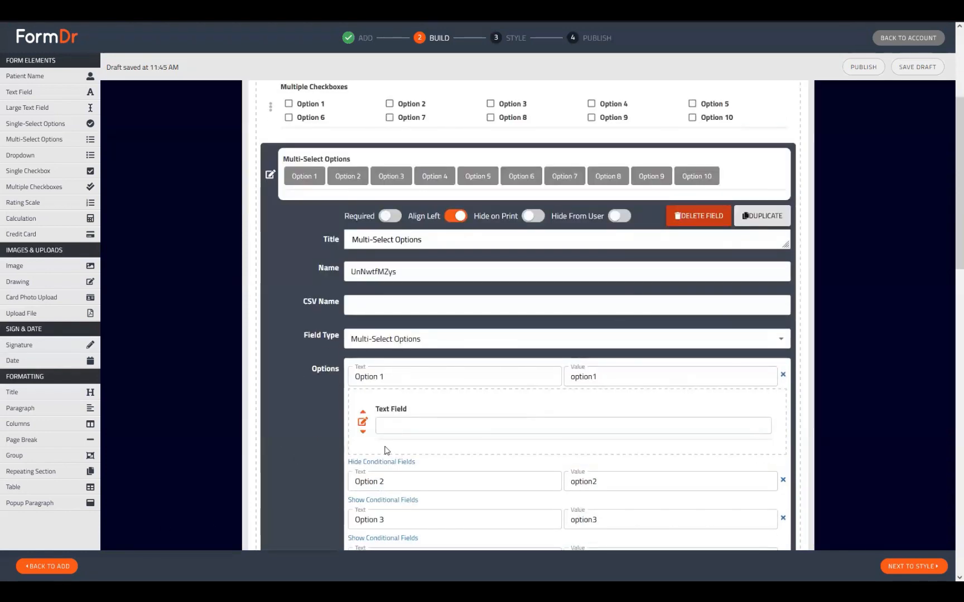
left_click(267, 175)
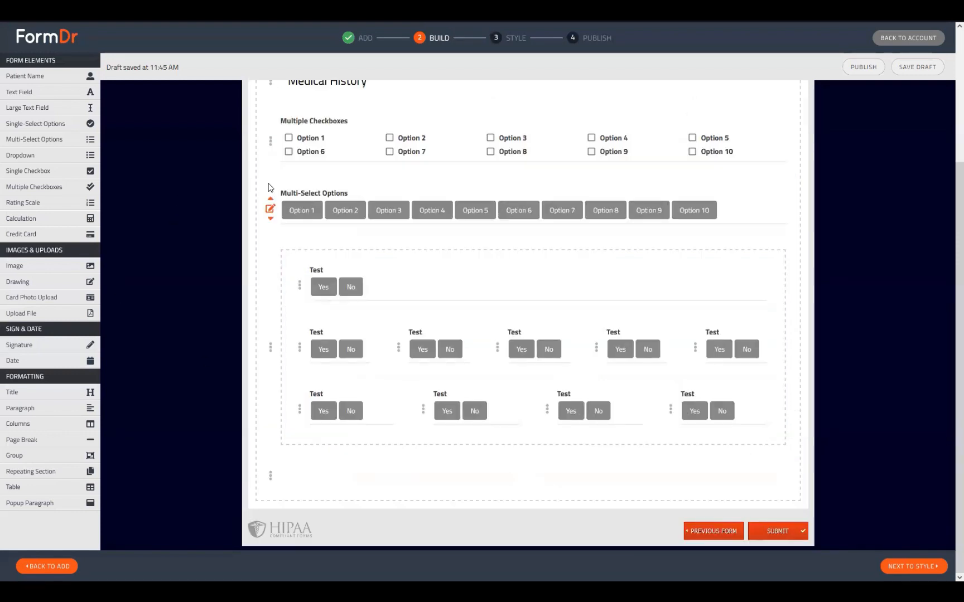
Open and finish editing the last Test field, and proceed to the Style stage.
left_click(671, 411)
scroll(616, 467, "down", 8)
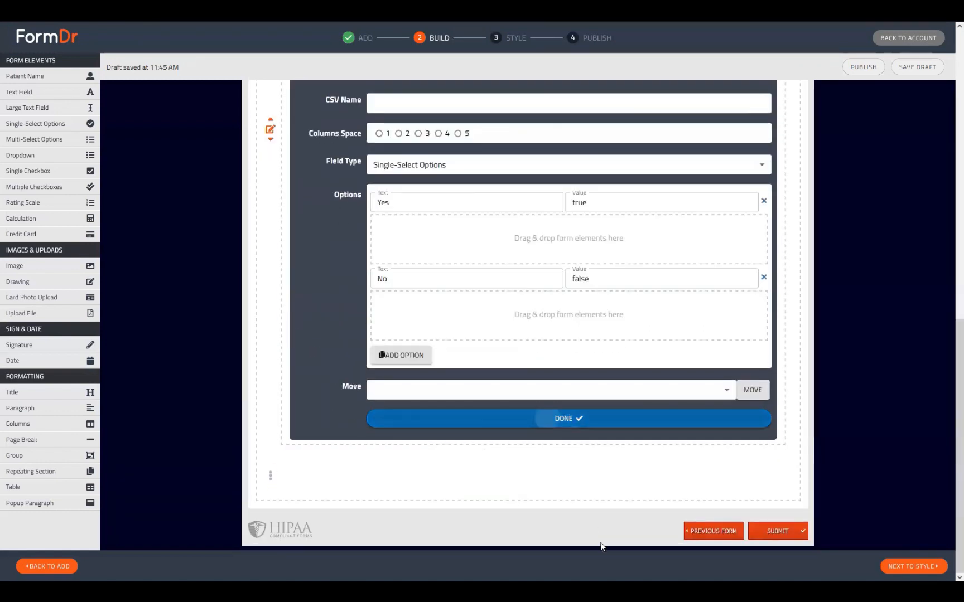
left_click(563, 419)
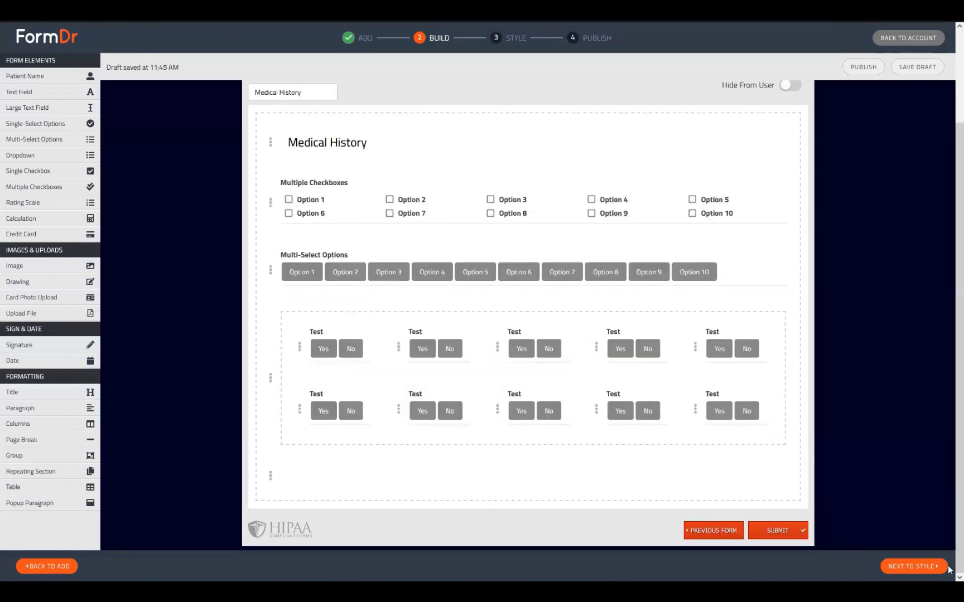
left_click(898, 568)
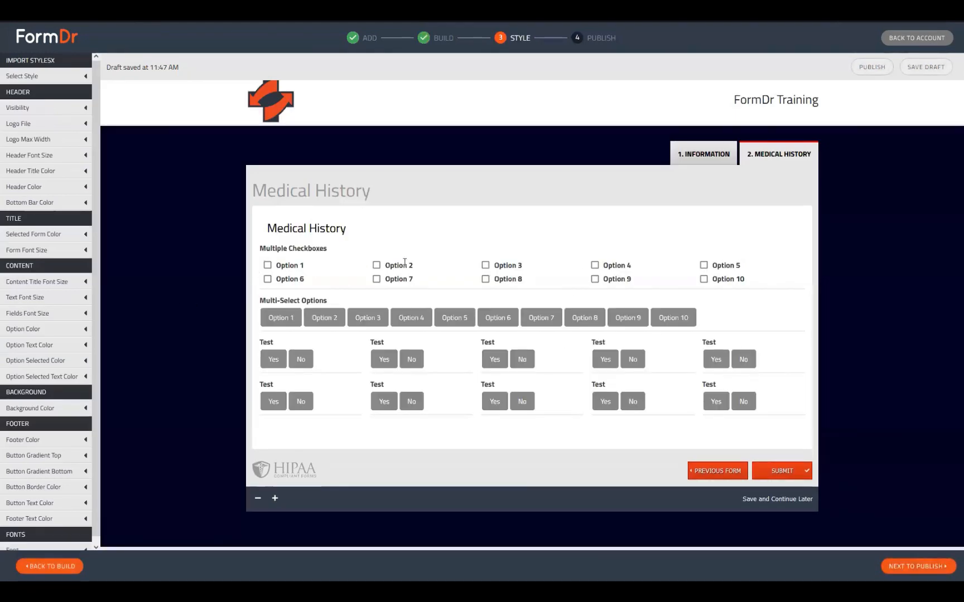
Select Option 1, Option 2 and Option 3 under Multiple Checkboxes in the form preview to test their conditional Text Fields.
left_click(268, 266)
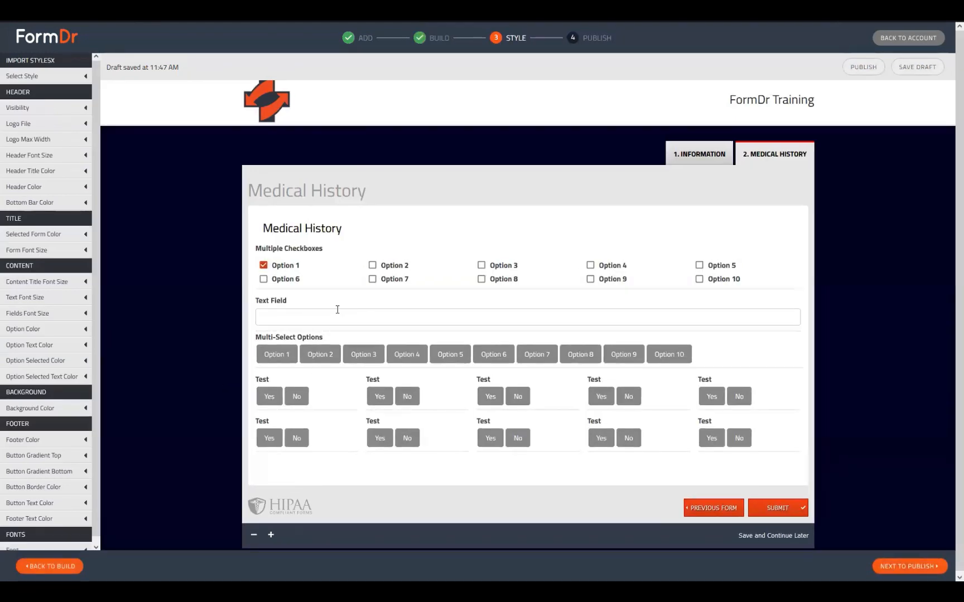
left_click(358, 313)
left_click_drag(254, 298, 303, 307)
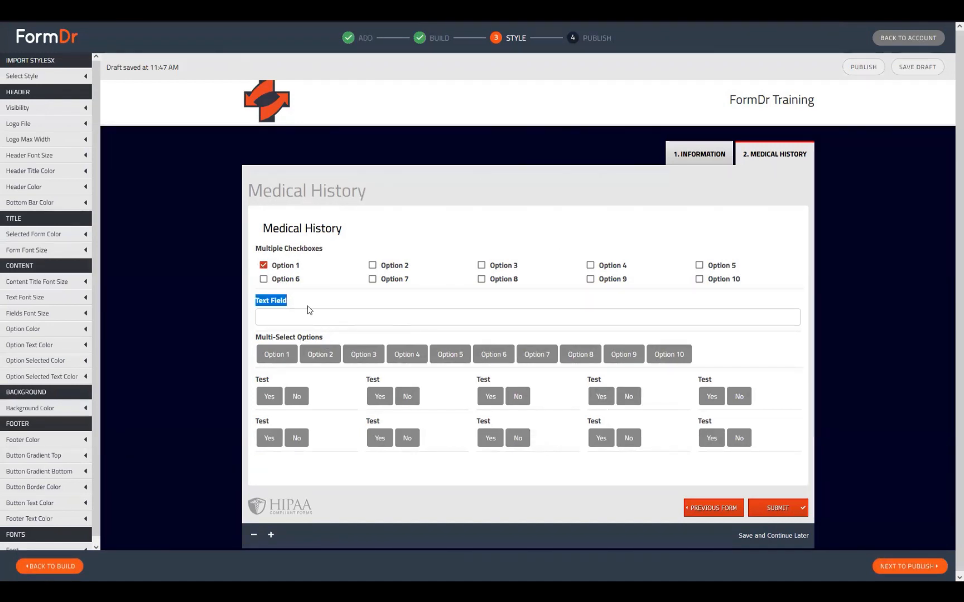
left_click(285, 350)
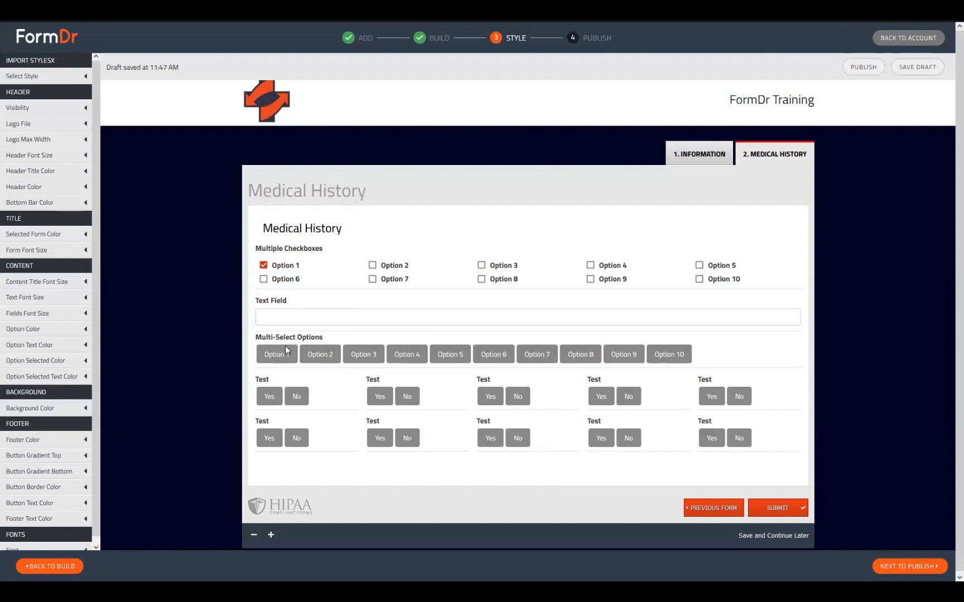
left_click(374, 266)
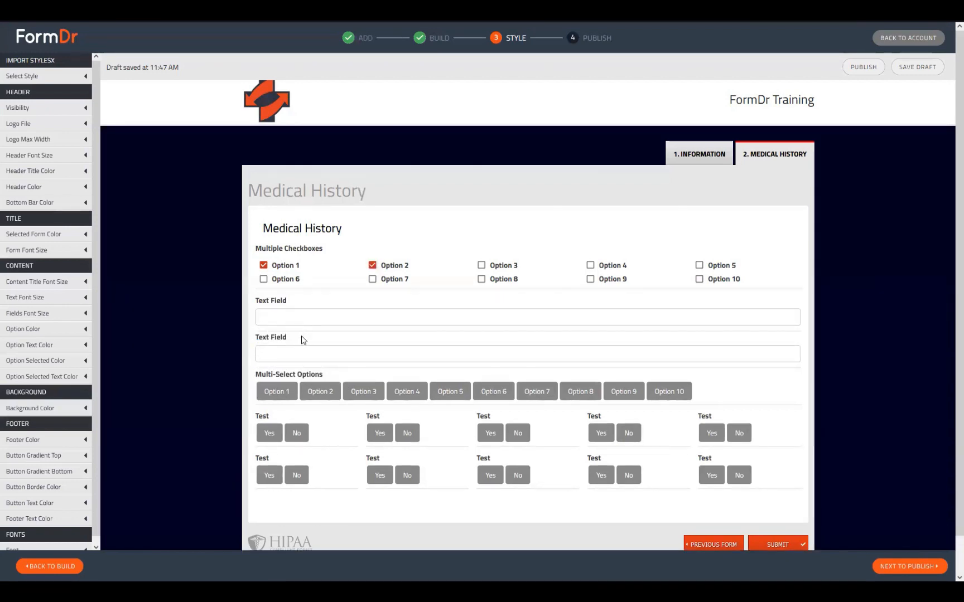
left_click_drag(304, 341, 372, 318)
left_click(482, 265)
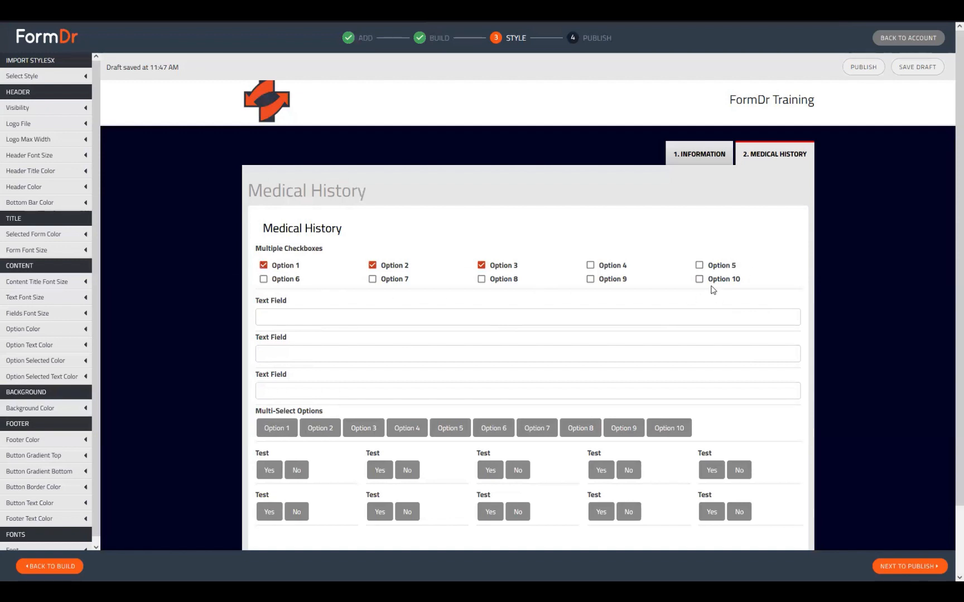
scroll(319, 239, "down", 1)
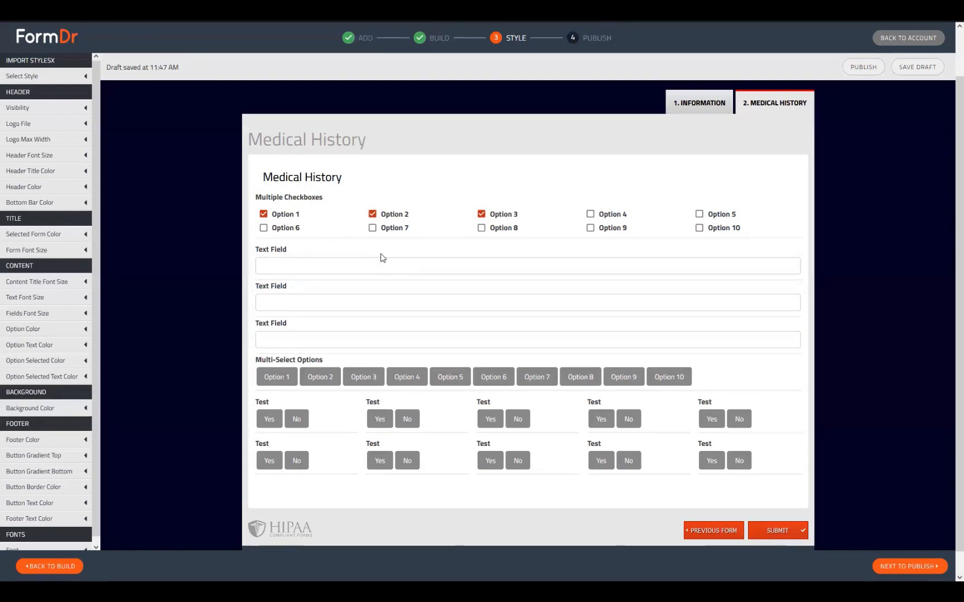
Examine how the conditional Text Field labels relate to the options under Multiple Checkboxes in the preview.
left_click_drag(280, 250, 255, 249)
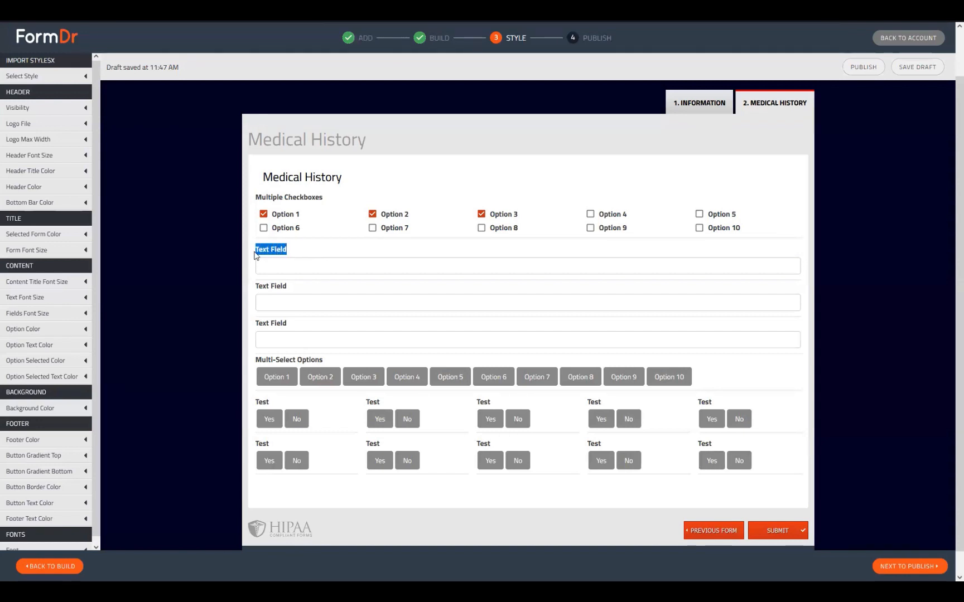
left_click(258, 286)
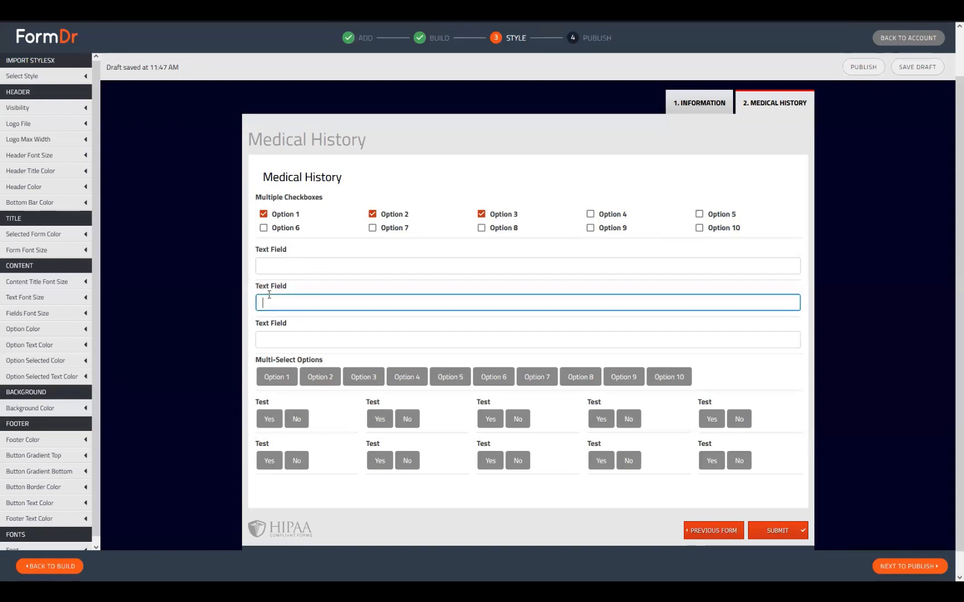
left_click(273, 257)
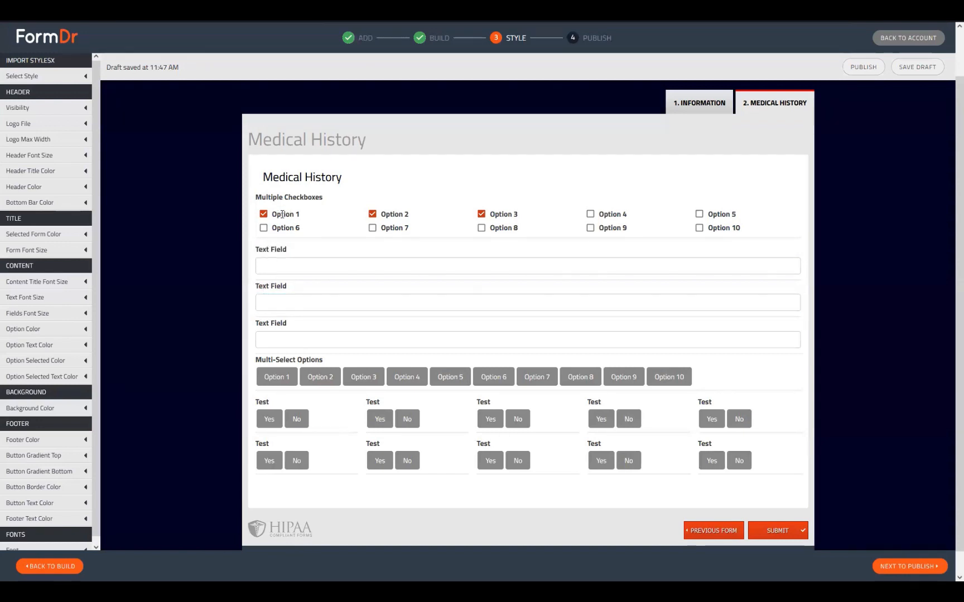
left_click_drag(274, 214, 305, 218)
left_click(304, 219)
left_click(279, 226)
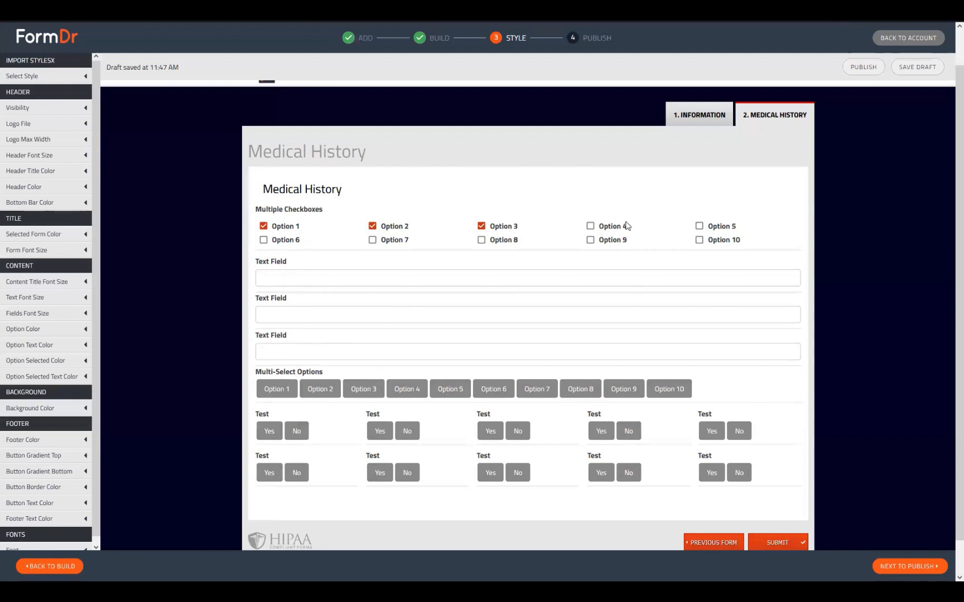
left_click(590, 239)
left_click(597, 237)
Select Option 1 under Multi-Select Options in the preview to test its conditional Text Field.
left_click_drag(256, 371, 327, 371)
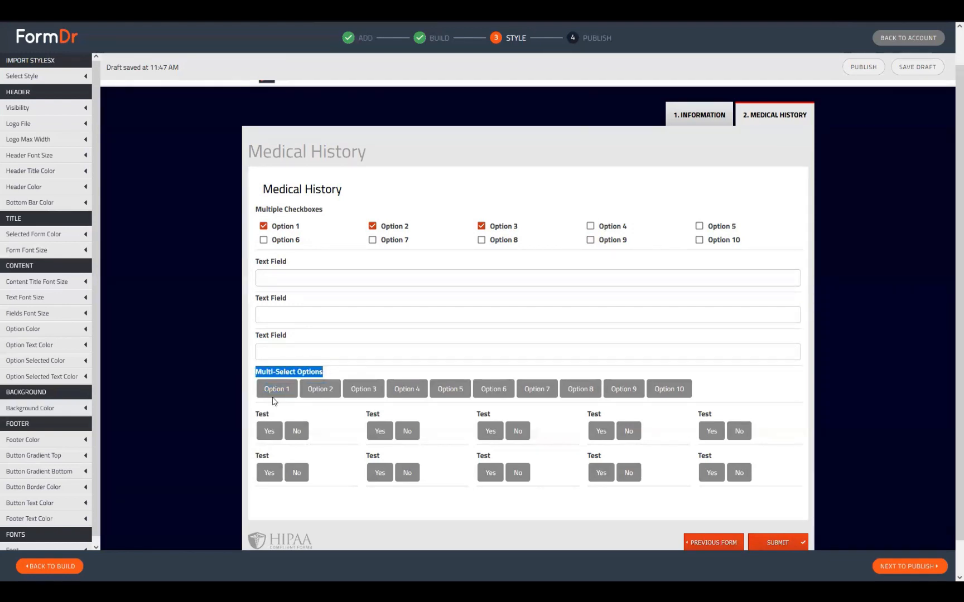
left_click(275, 391)
left_click(336, 369)
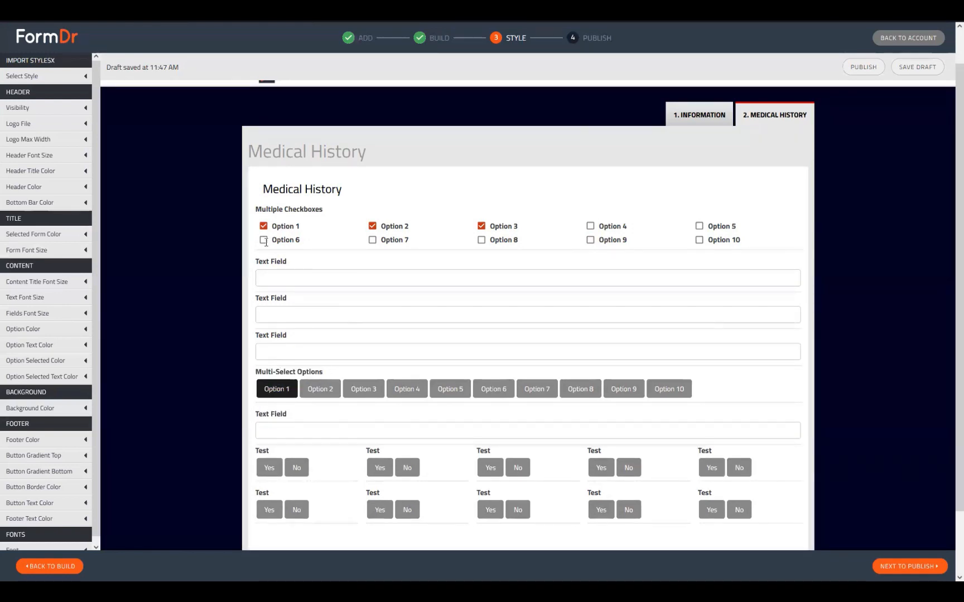
Examine the Multiple Checkboxes heading in relation to its options and Text Fields in the form preview.
left_click_drag(256, 209, 325, 189)
left_click(324, 209)
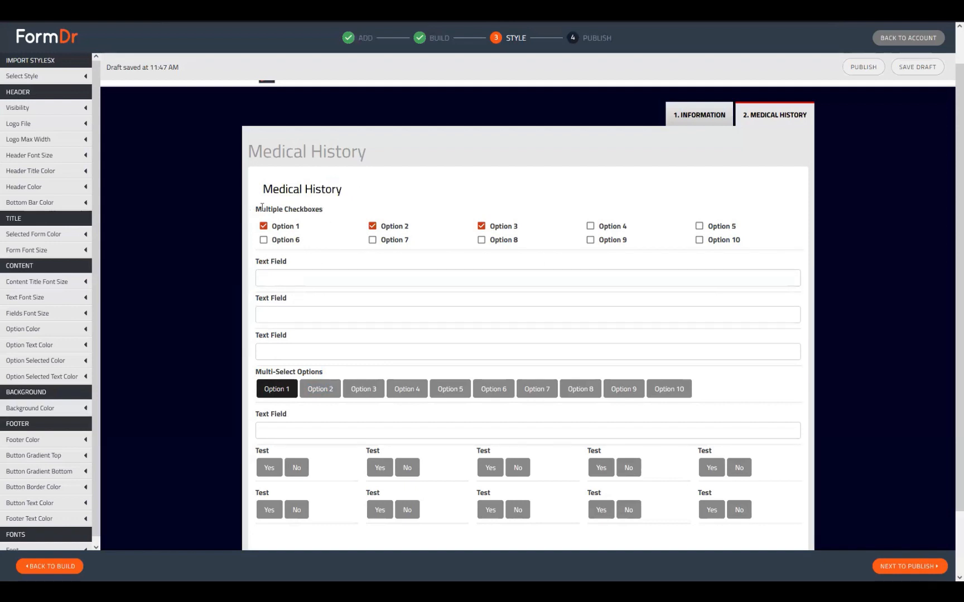
left_click_drag(257, 208, 316, 207)
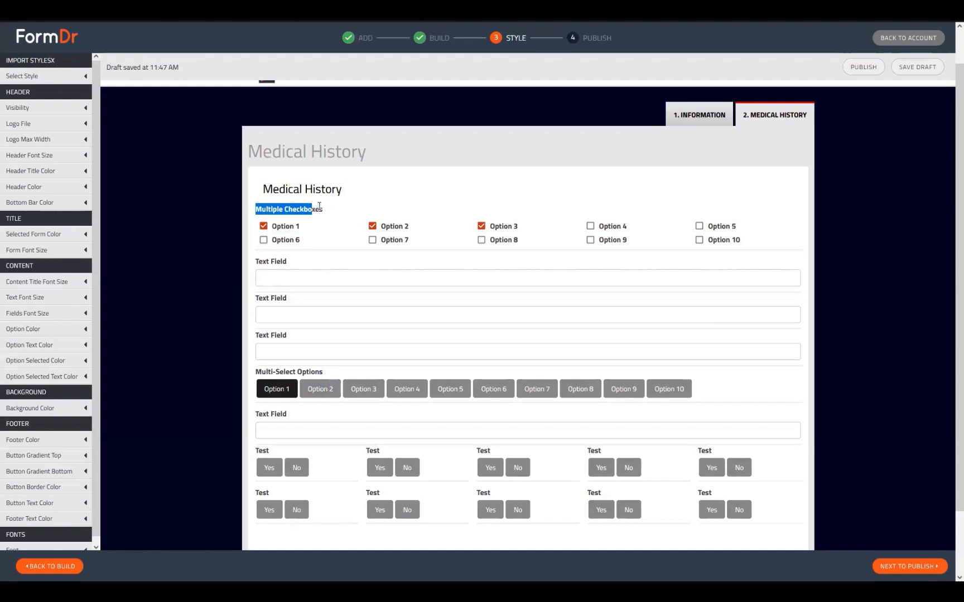
left_click(317, 207)
Select Option 2 and Option 3 in addition to Option 1 under Multi-Select Options to test their conditional Text Fields.
scroll(324, 317, "down", 2)
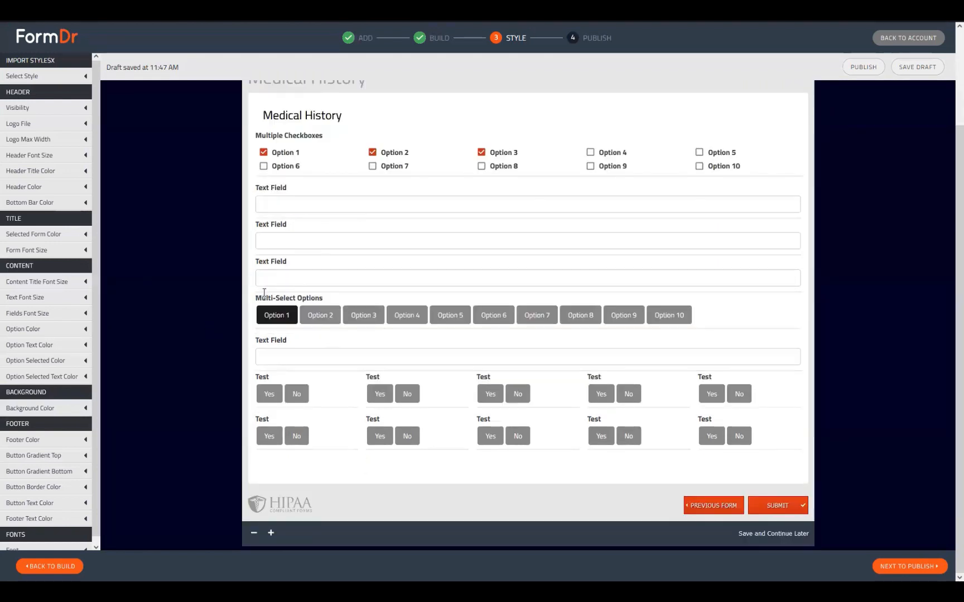
left_click_drag(261, 298, 315, 312)
left_click(316, 315)
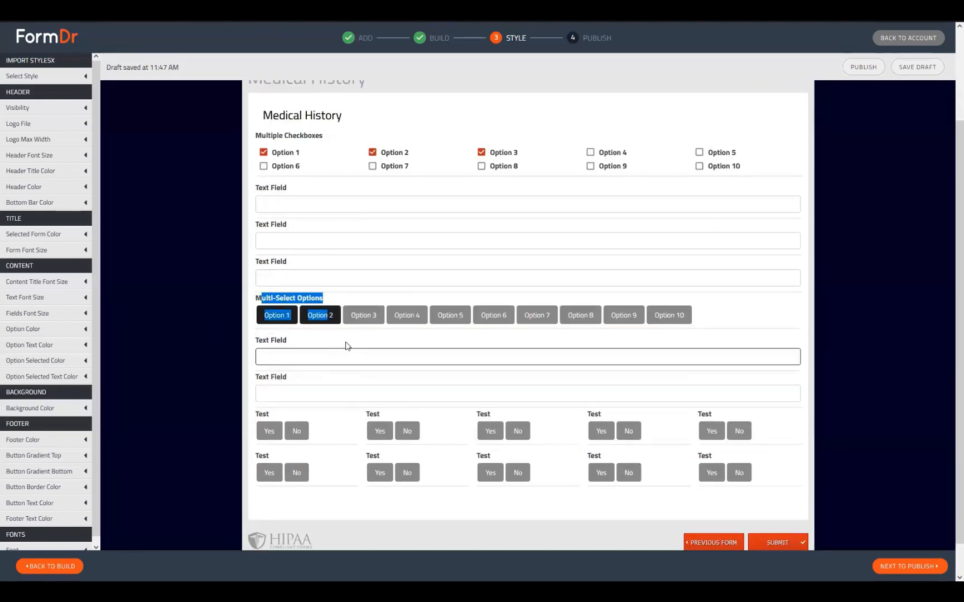
left_click(370, 319)
left_click(285, 320)
left_click(293, 316)
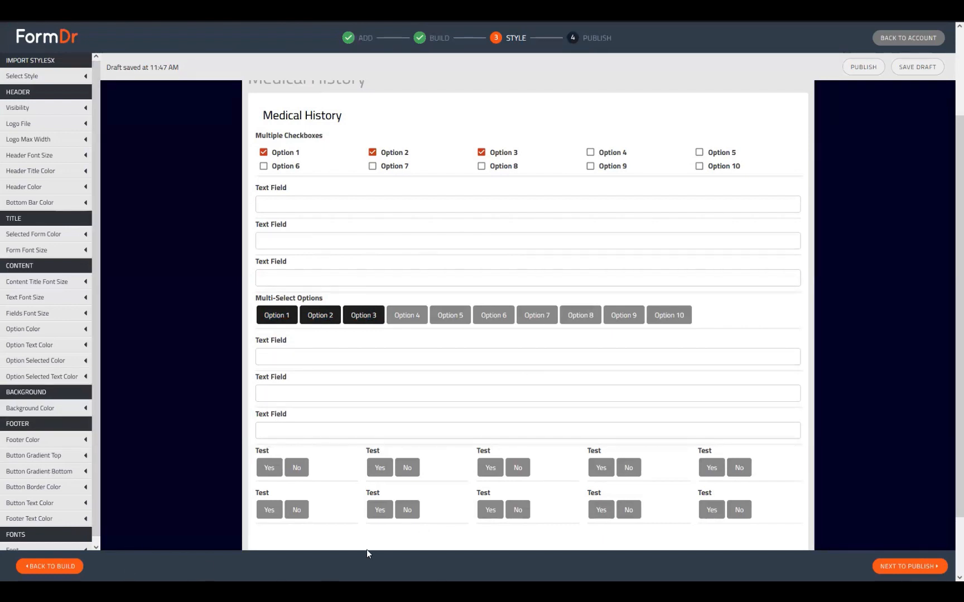
Answer Yes to the first three Test fields in the first row and the third in the second row.
scroll(329, 441, "down", 3)
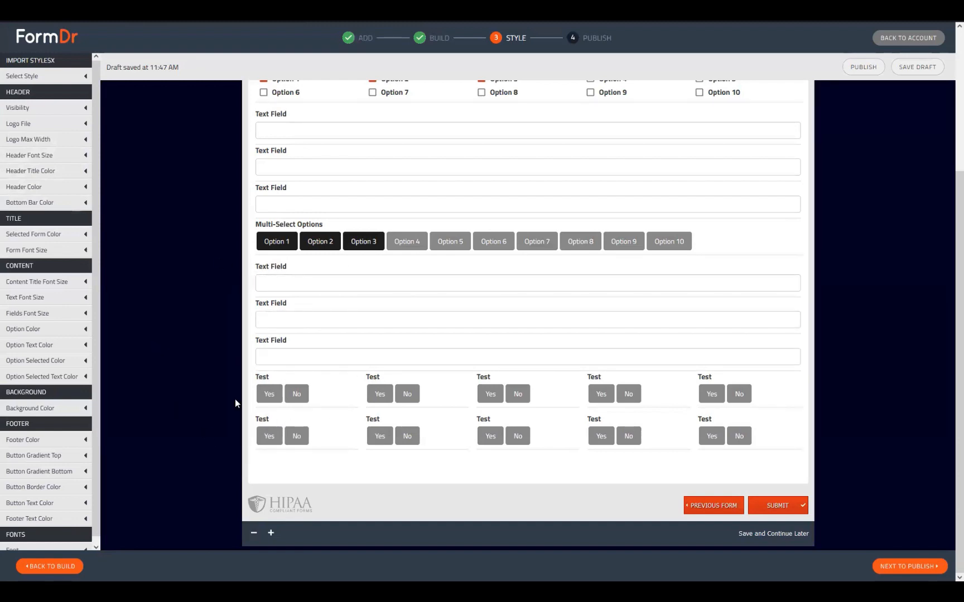
left_click(266, 399)
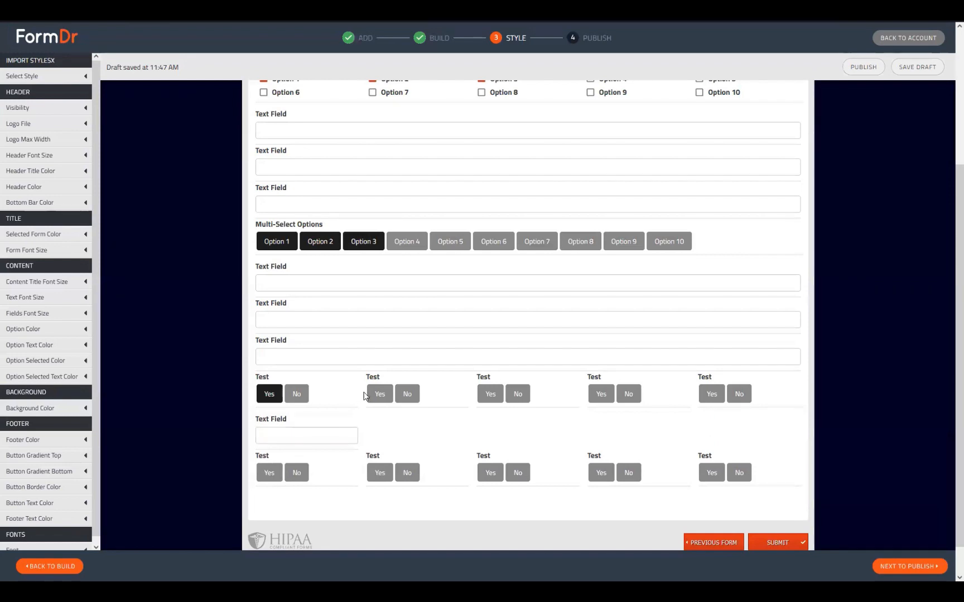
left_click(375, 395)
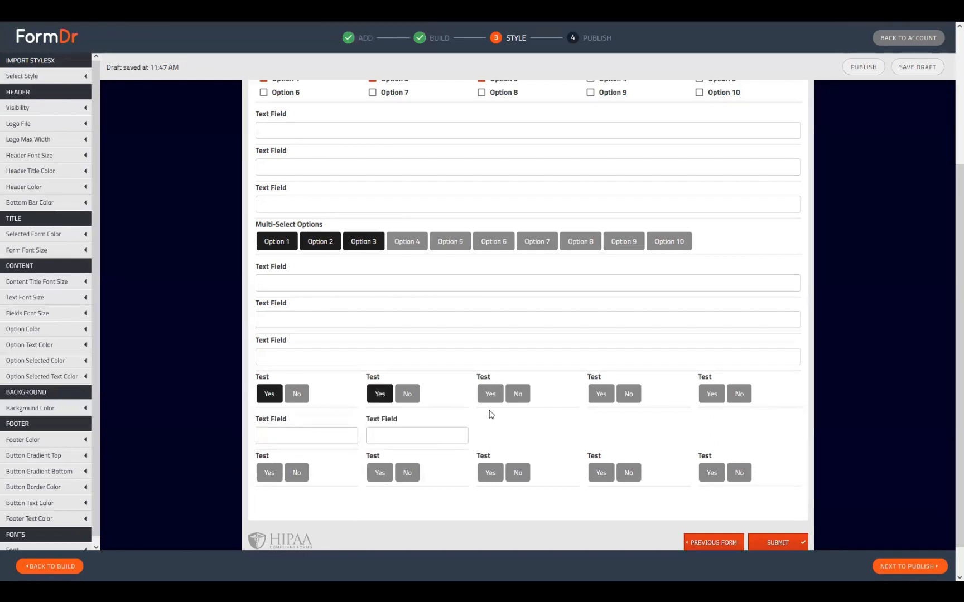
left_click(491, 399)
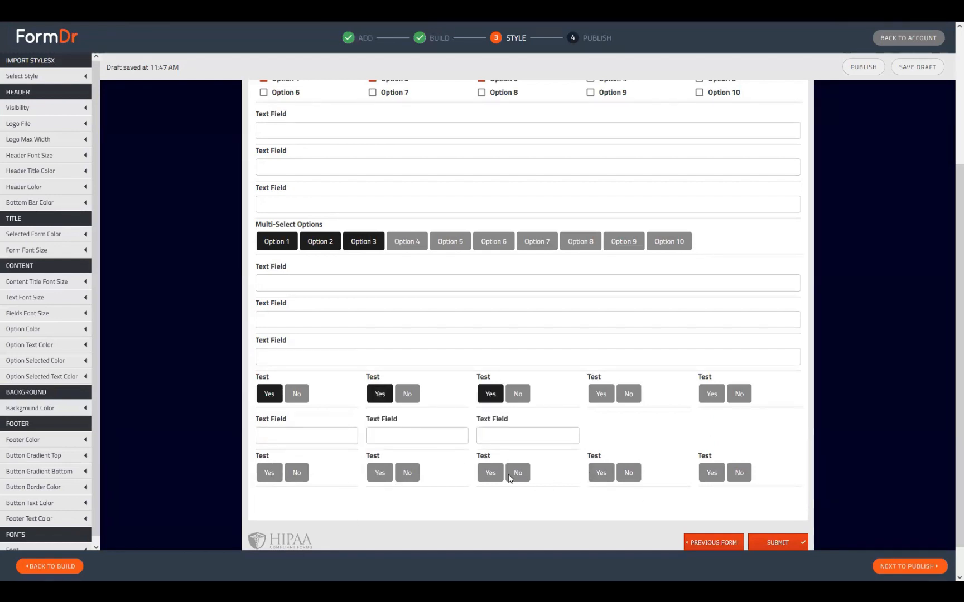
left_click(490, 474)
Test the fourth Test field in the first row with Yes, ending on No.
scroll(533, 491, "down", 2)
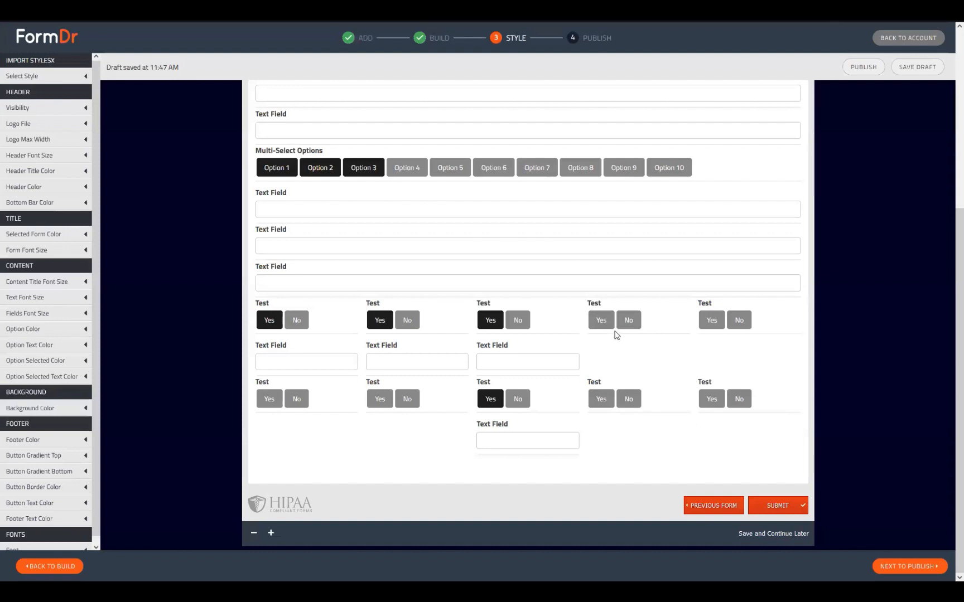
left_click(603, 324)
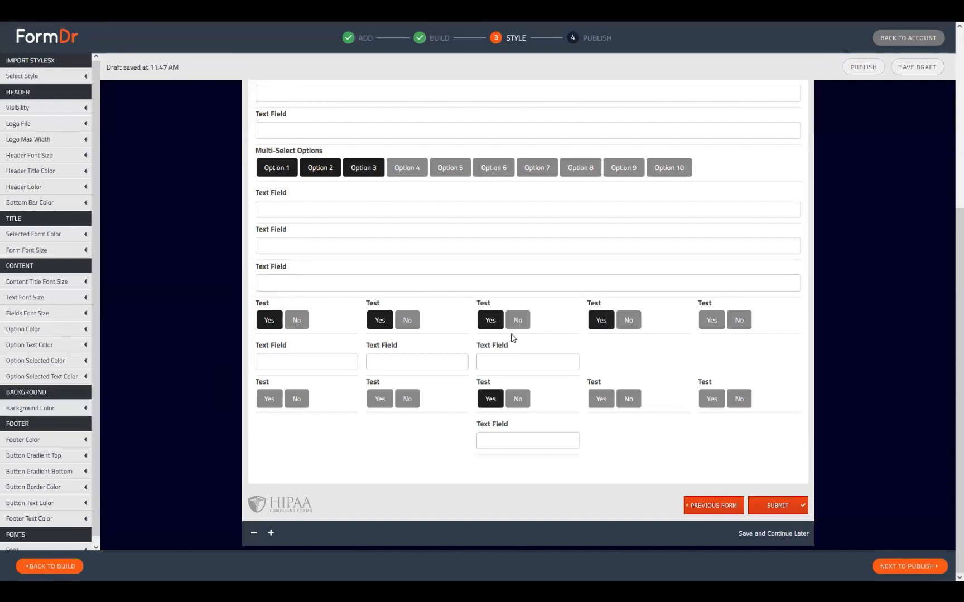
left_click(630, 327)
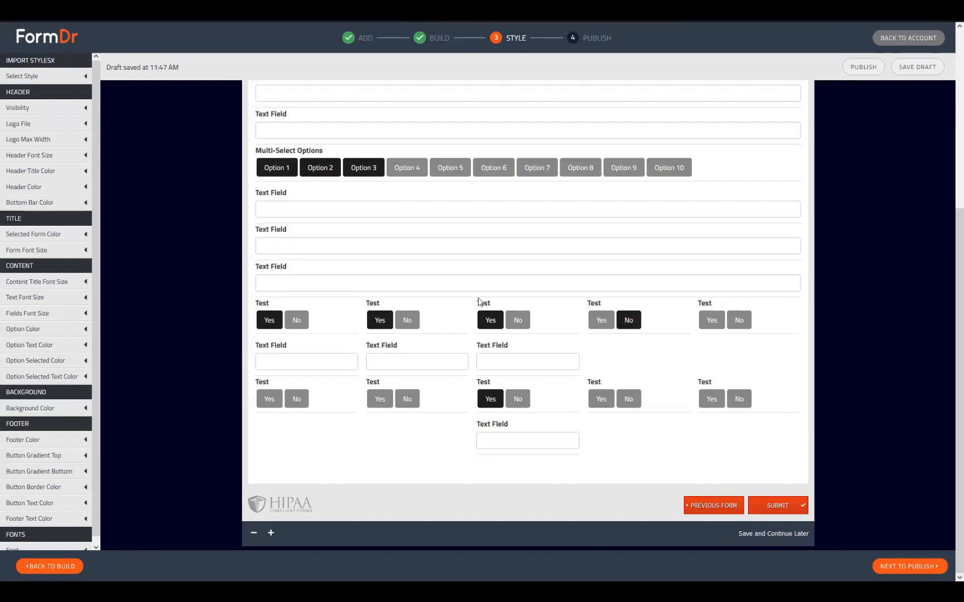
Examine how the Text Fields are arranged beneath the Multiple Checkboxes and Multi-Select Options fields in the preview.
scroll(598, 349, "up", 3)
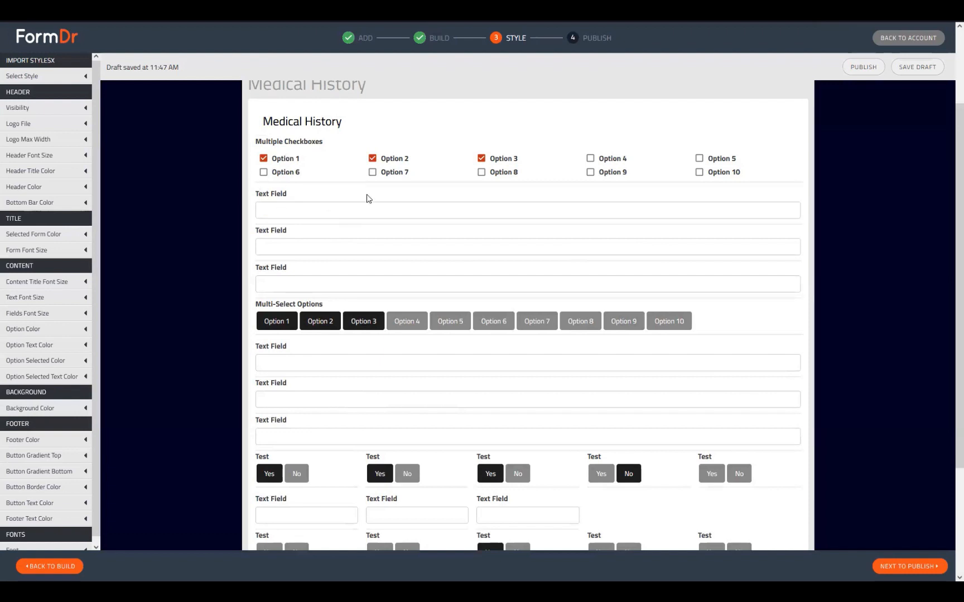
left_click(364, 209)
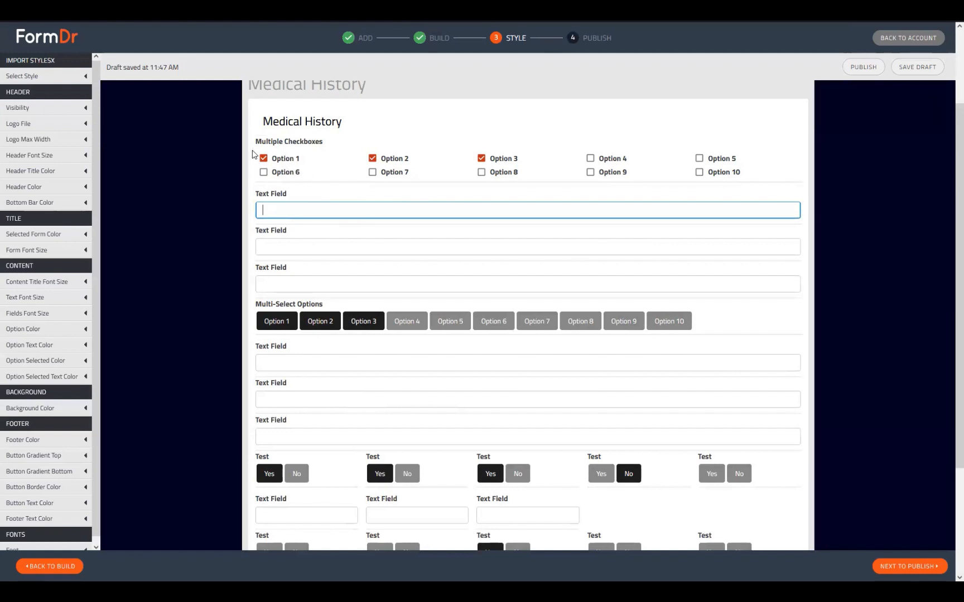
left_click_drag(252, 146, 350, 151)
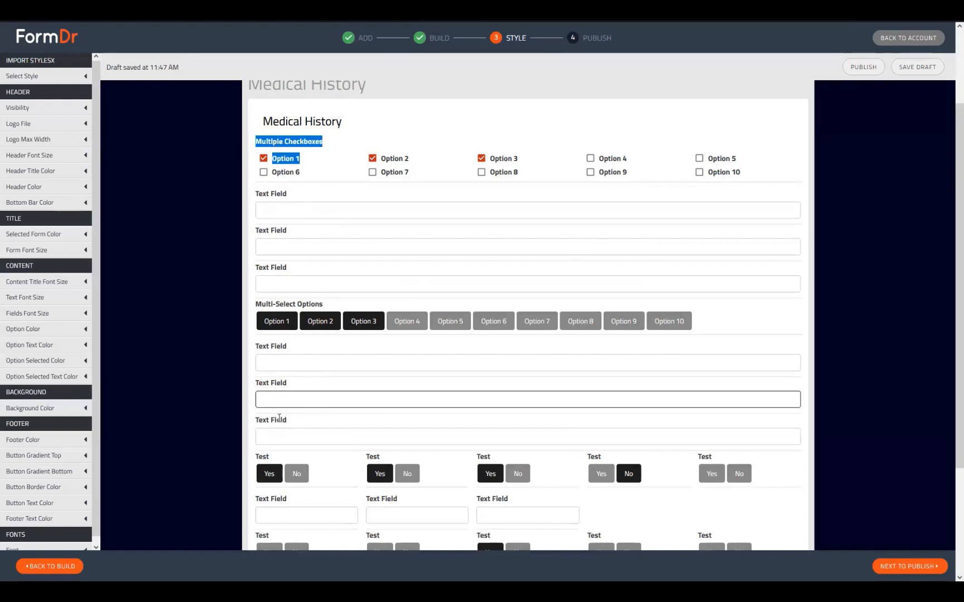
left_click_drag(252, 230, 477, 234)
left_click(484, 269)
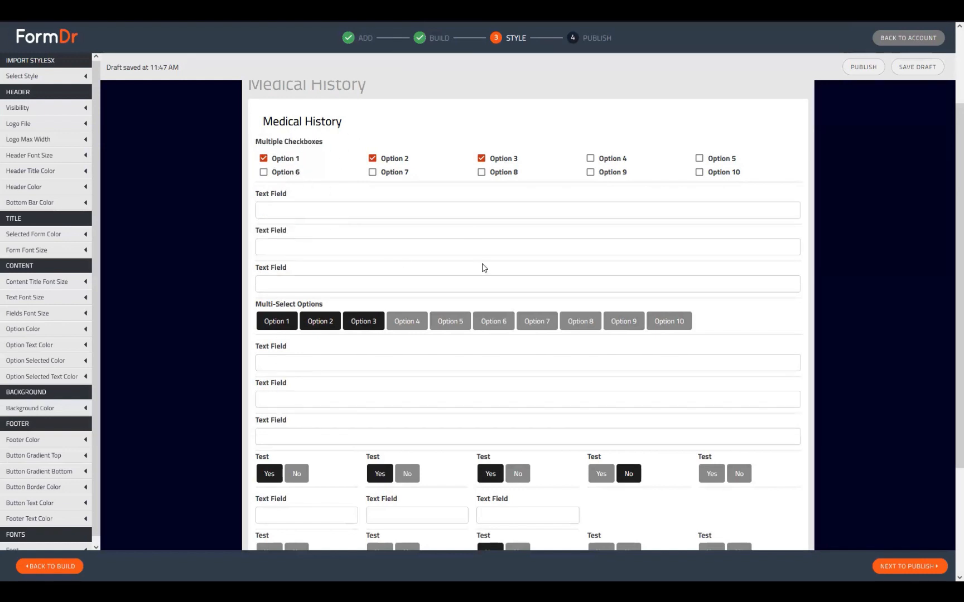
left_click(352, 246)
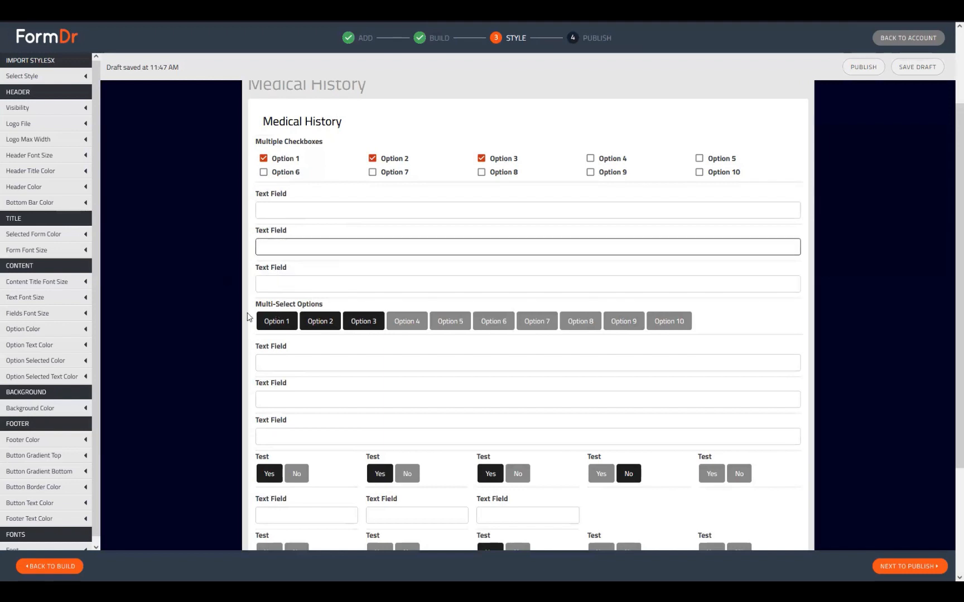
left_click_drag(271, 305, 355, 309)
left_click(350, 299)
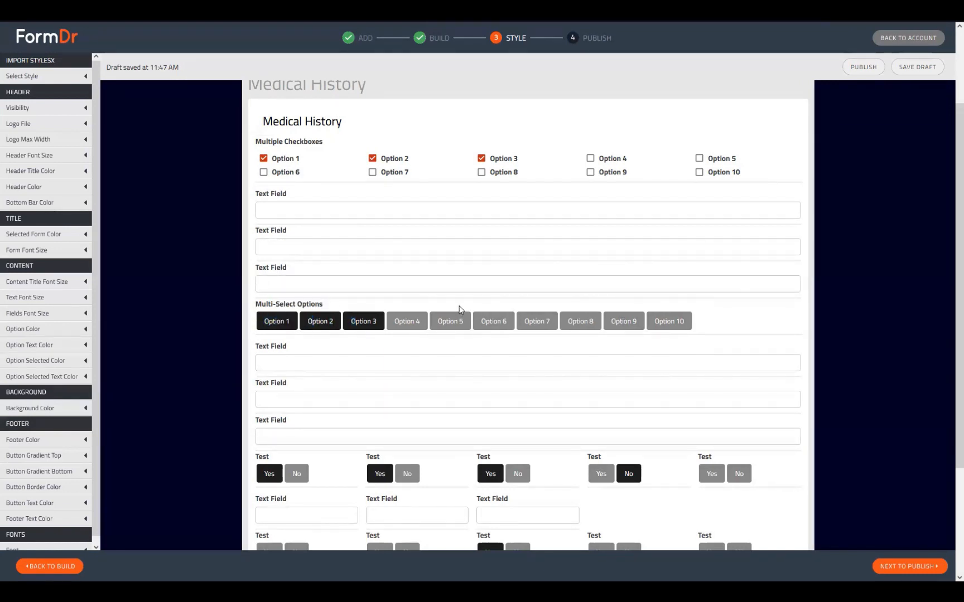
left_click(262, 364)
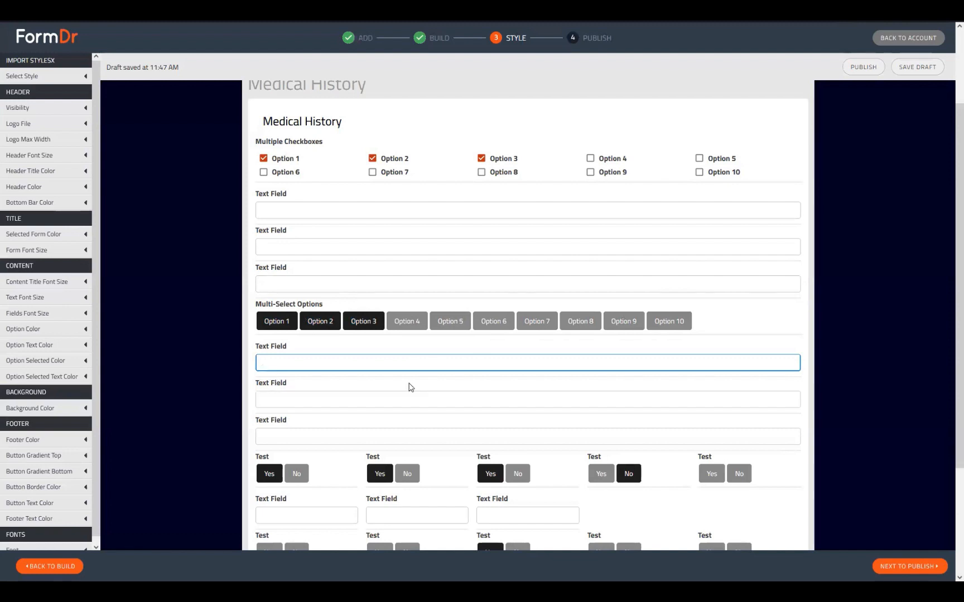
Compare the Text Fields under the individual Test columns with the full-width ones under Multi-Select Options and Multiple Checkboxes.
scroll(212, 271, "down", 3)
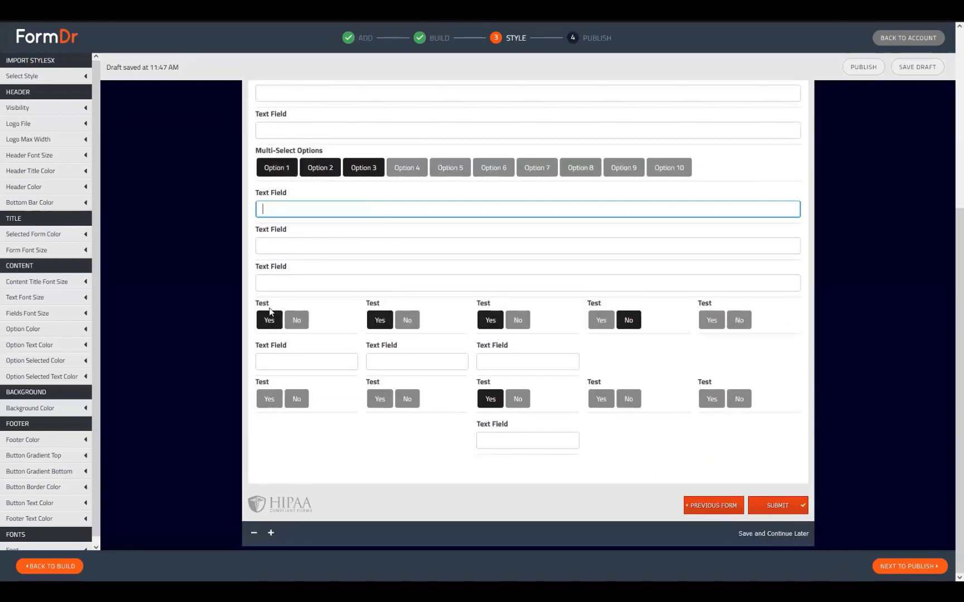
left_click(253, 301)
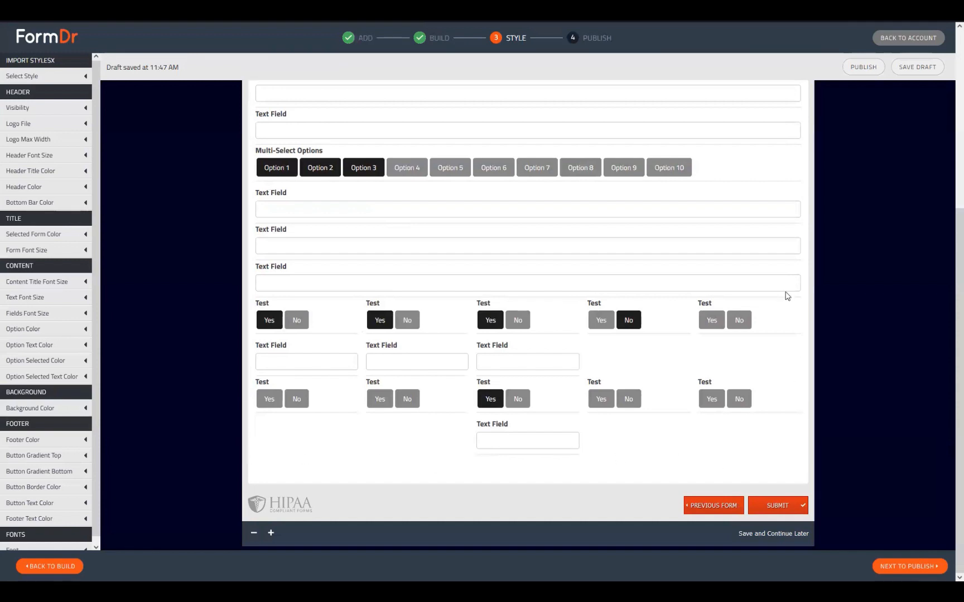
left_click(332, 361)
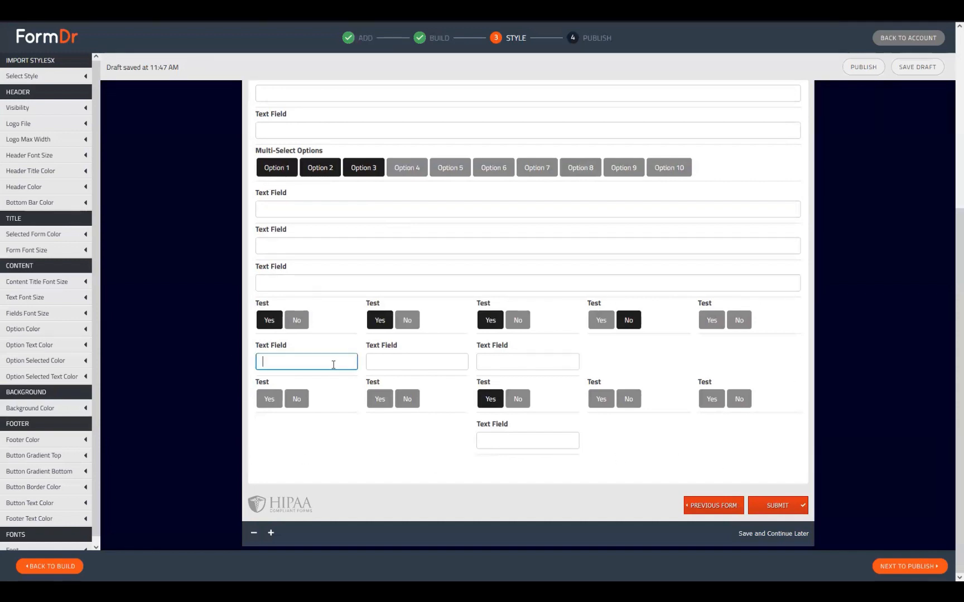
left_click(403, 368)
left_click(542, 362)
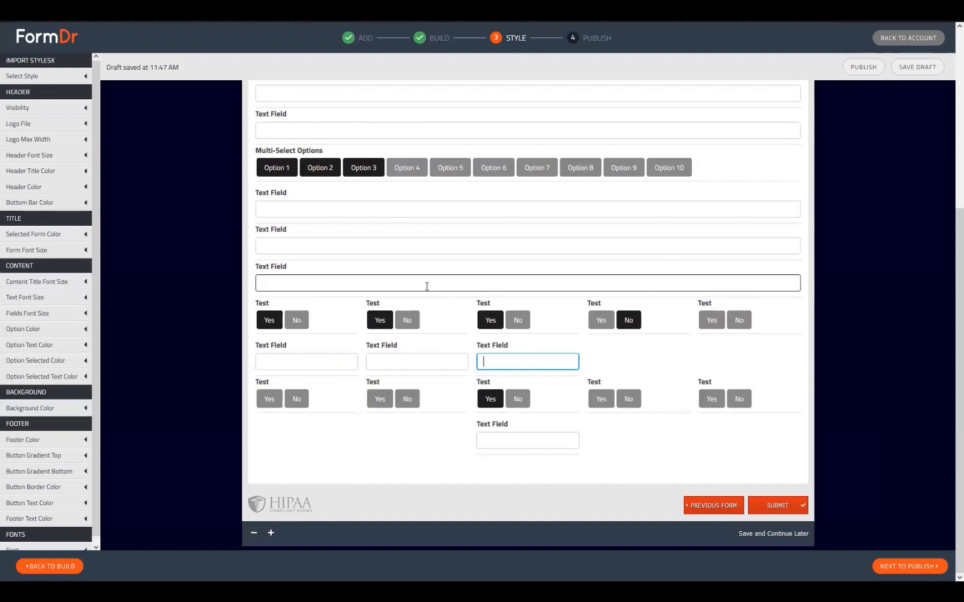
left_click_drag(289, 194, 256, 193)
left_click(294, 193)
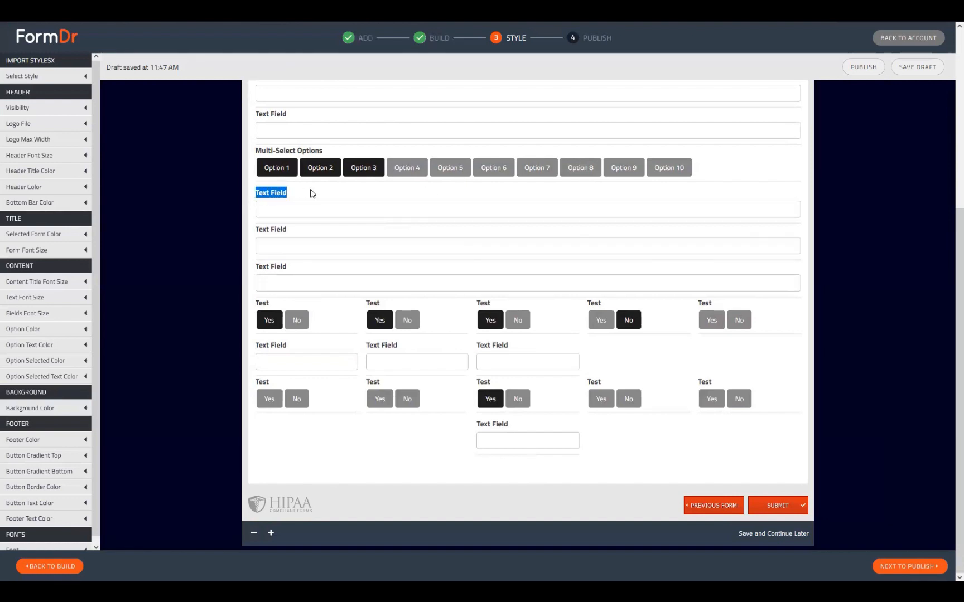
left_click(312, 193)
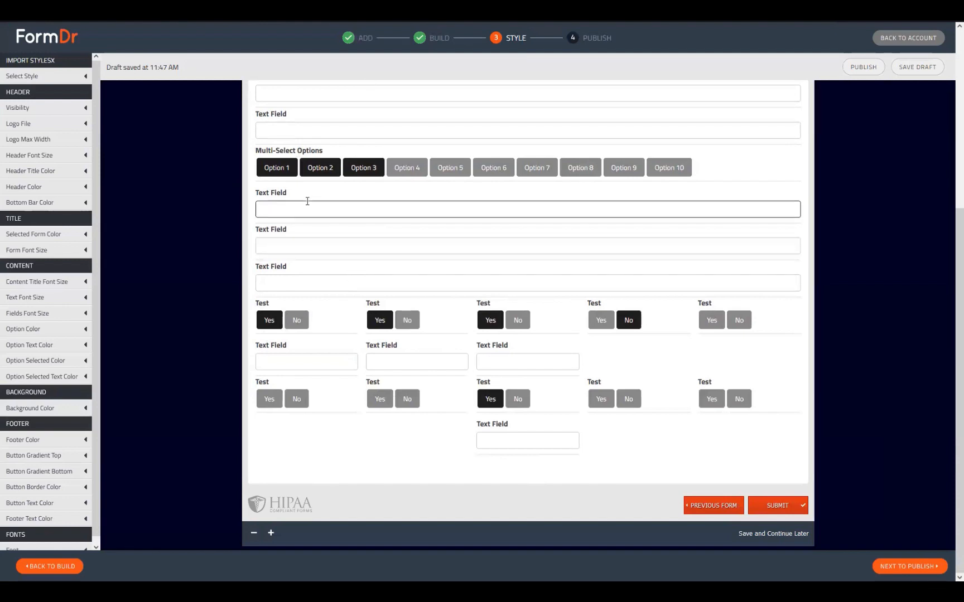
scroll(308, 201, "up", 4)
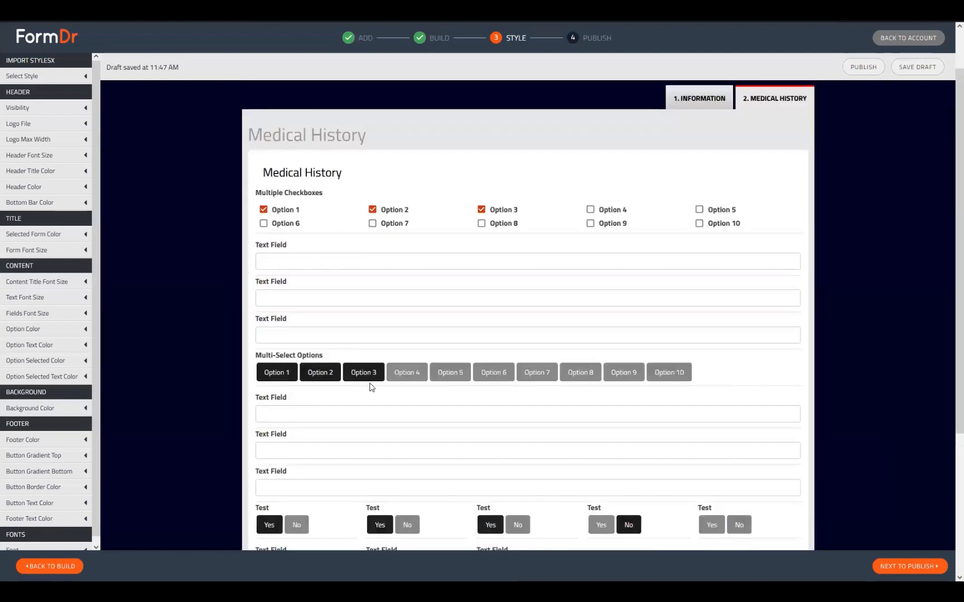
scroll(371, 387, "down", 4)
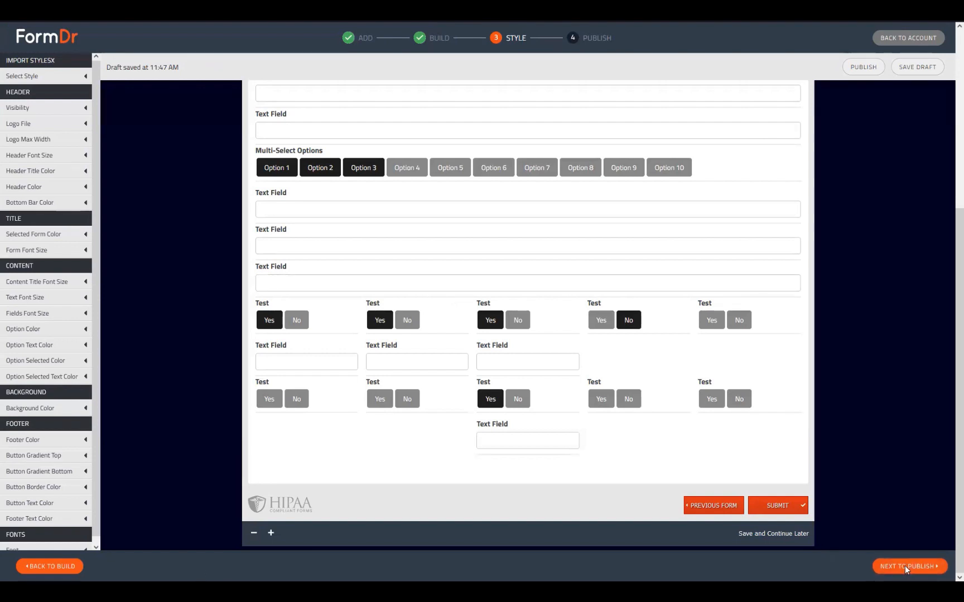
Return to the Build stage and open the Information form at its health conditions checkboxes.
left_click(61, 566)
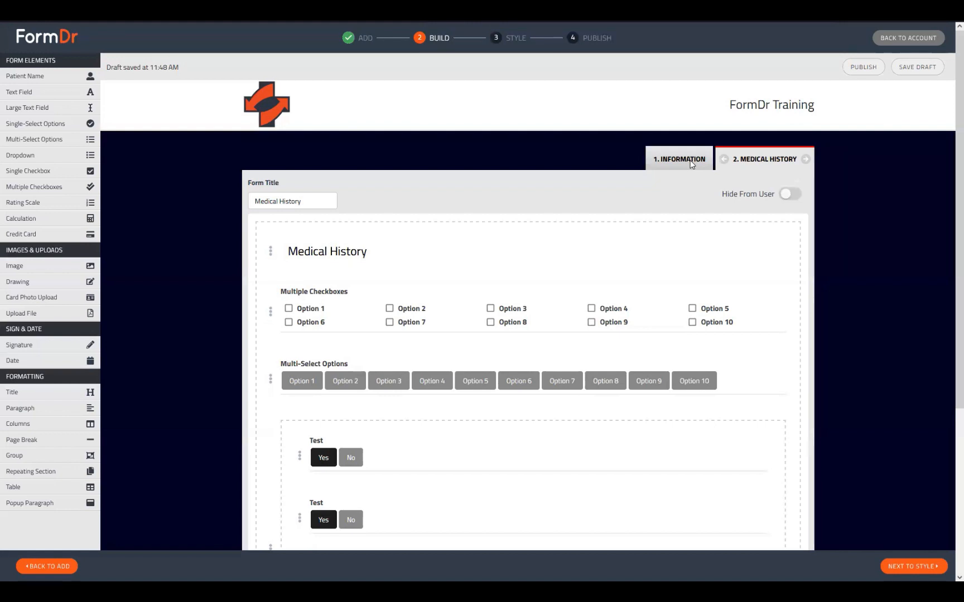
left_click(679, 160)
scroll(500, 337, "down", 5)
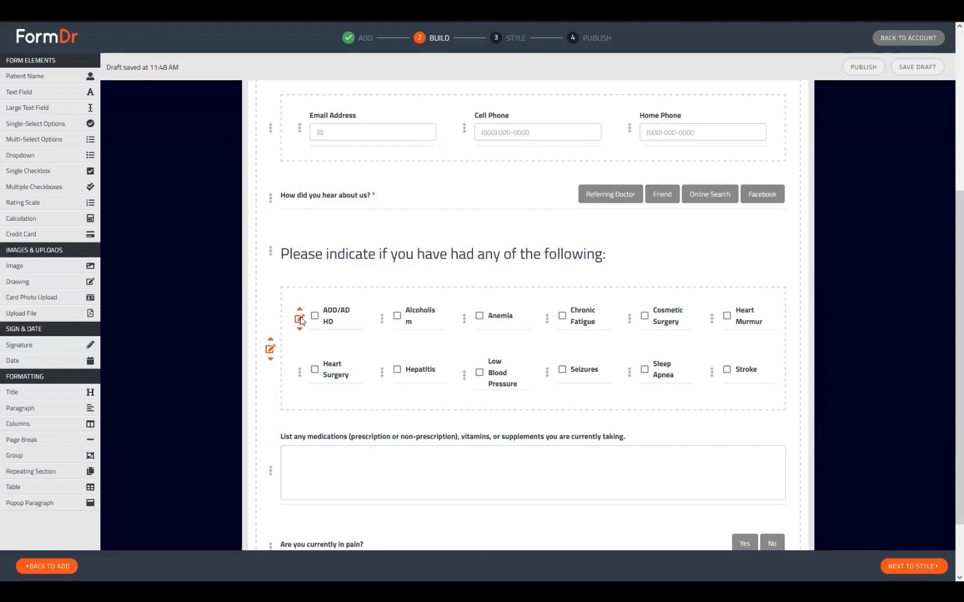
left_click(301, 319)
scroll(342, 346, "down", 4)
scroll(434, 322, "up", 3)
left_click(300, 272)
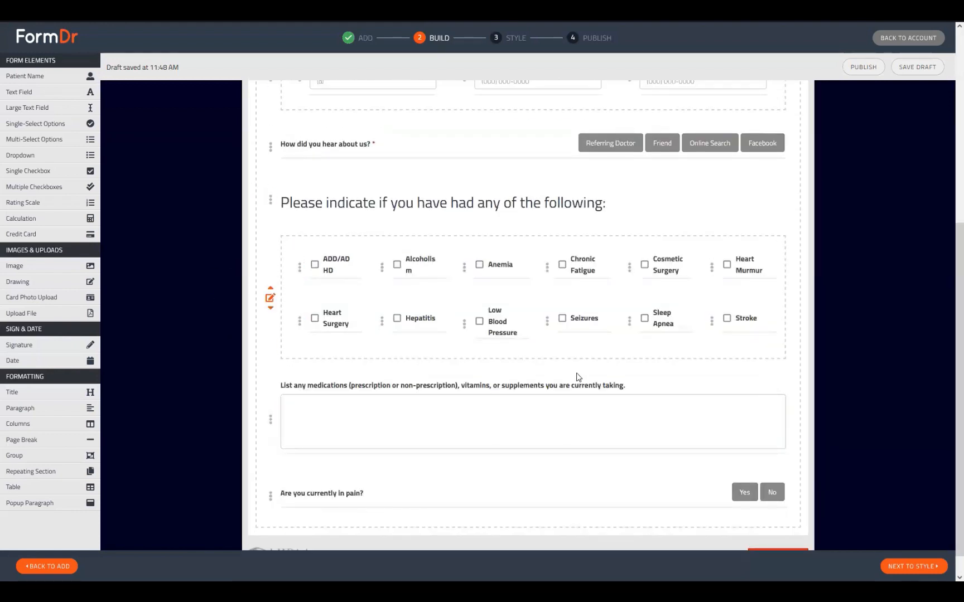
Edit the columns element holding the health conditions checkboxes, trying 4 columns and settling on 5.
left_click(270, 298)
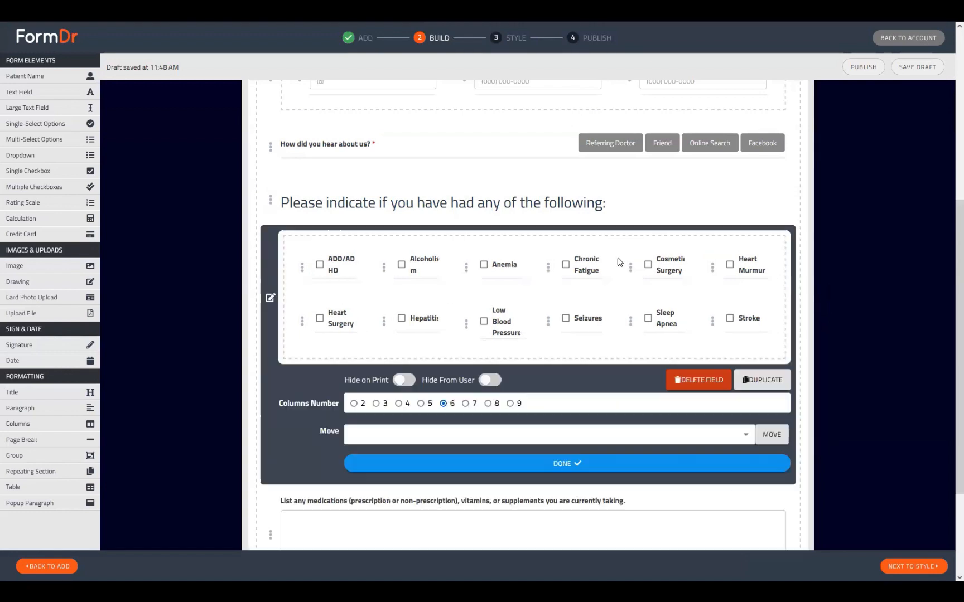
left_click(405, 402)
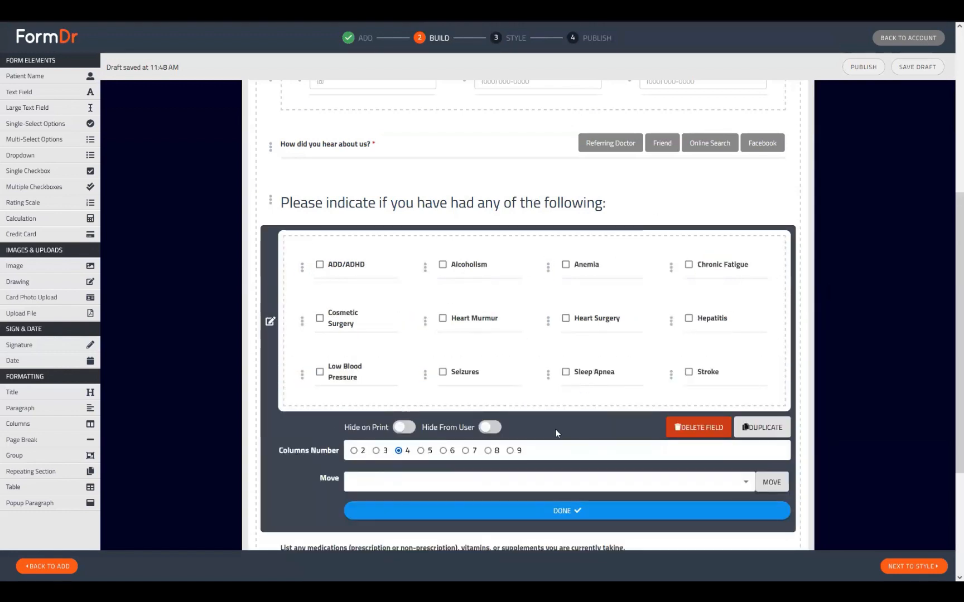
left_click(420, 451)
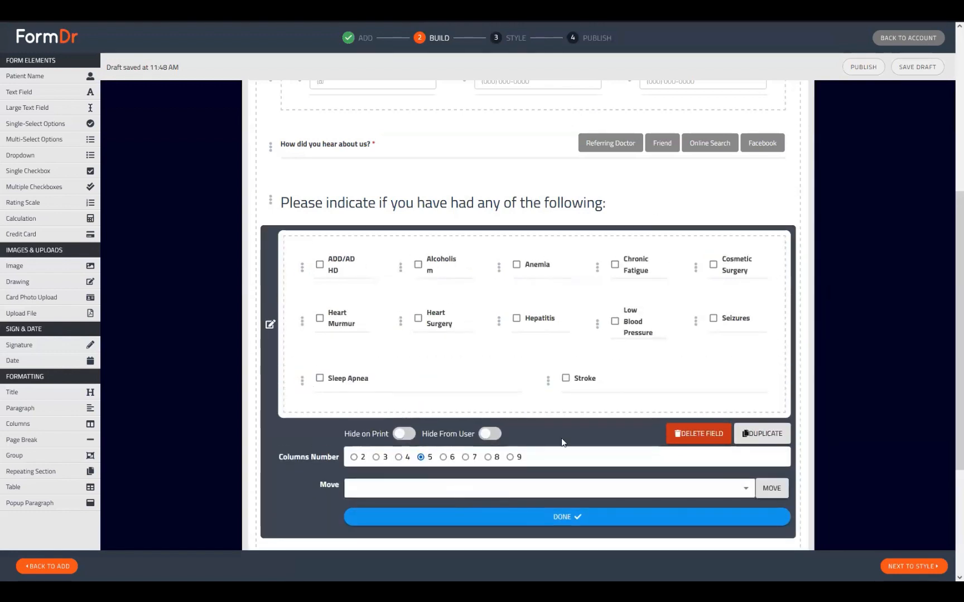
Add three empty groups after the Stroke checkbox in the conditions columns by placing one group and duplicating it.
left_click(425, 524)
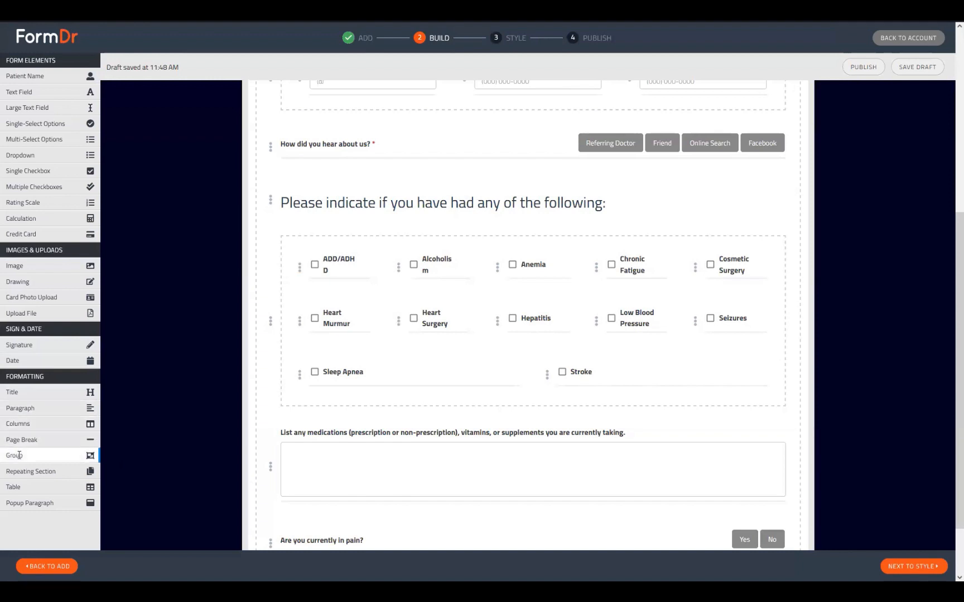
mouse_move(18, 456)
left_mouse_down()
mouse_move(181, 450)
mouse_move(429, 332)
mouse_move(417, 426)
mouse_move(383, 443)
mouse_move(374, 427)
left_mouse_up()
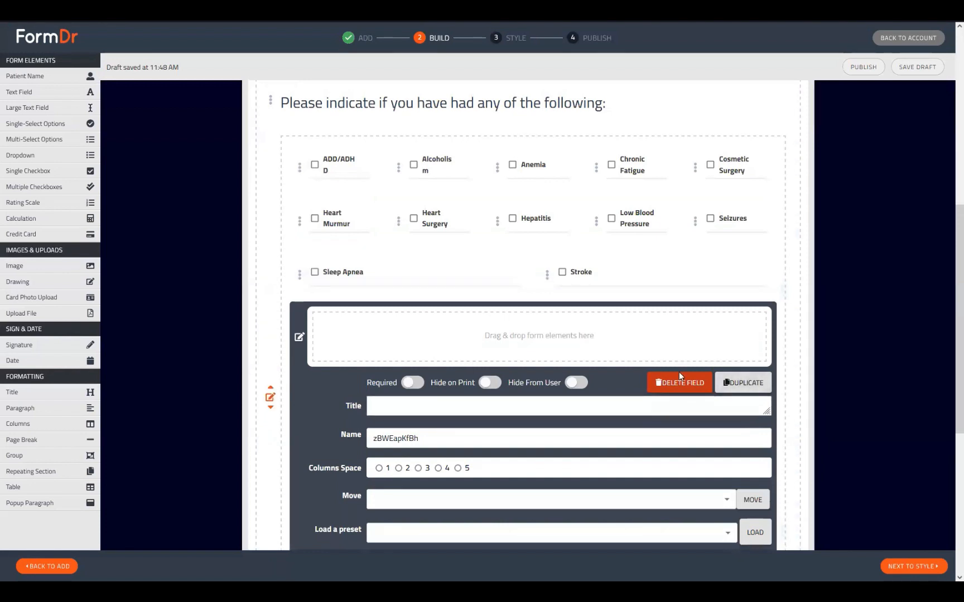
left_click(742, 383)
left_click(291, 565)
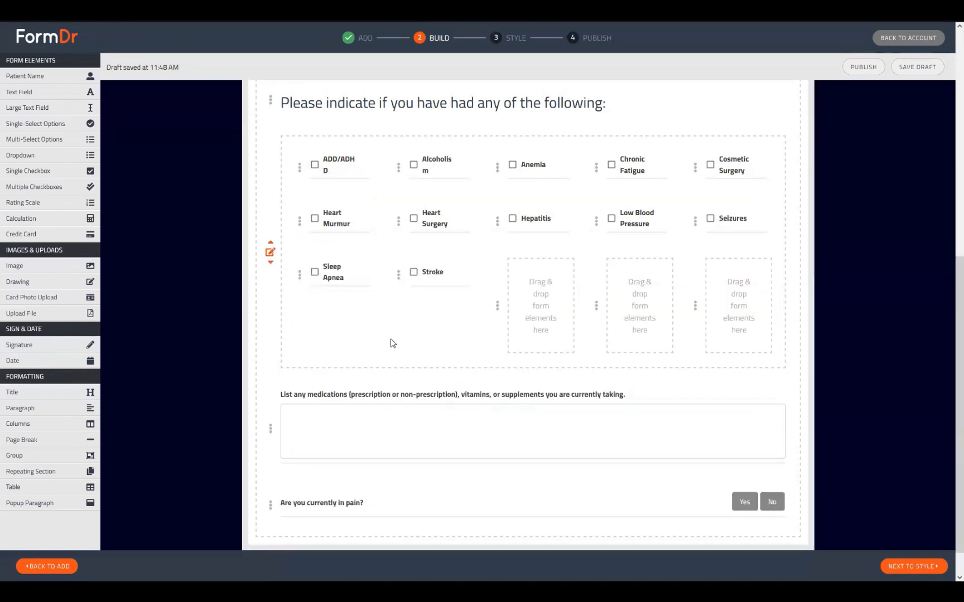
Set the conditions checkbox section to 4 columns and delete the three empty groups in its last row.
left_click(270, 253)
left_click(399, 431)
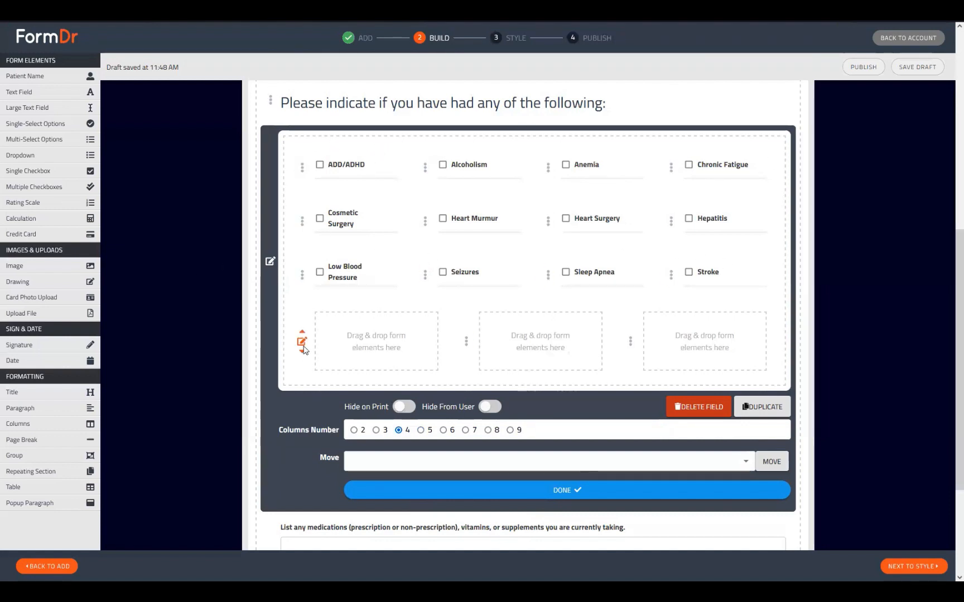
left_click(301, 342)
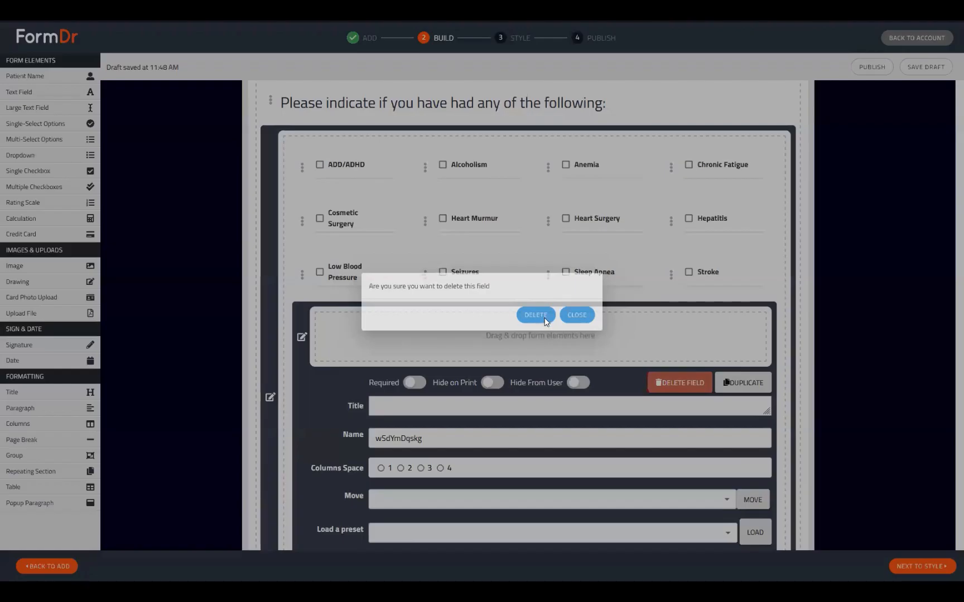
left_click(542, 315)
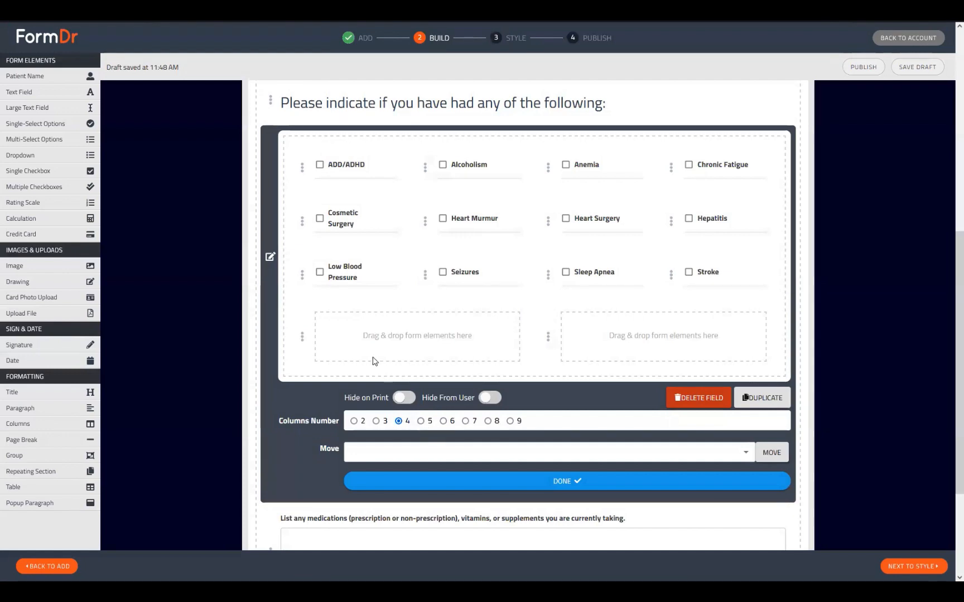
left_click(302, 337)
left_click(679, 383)
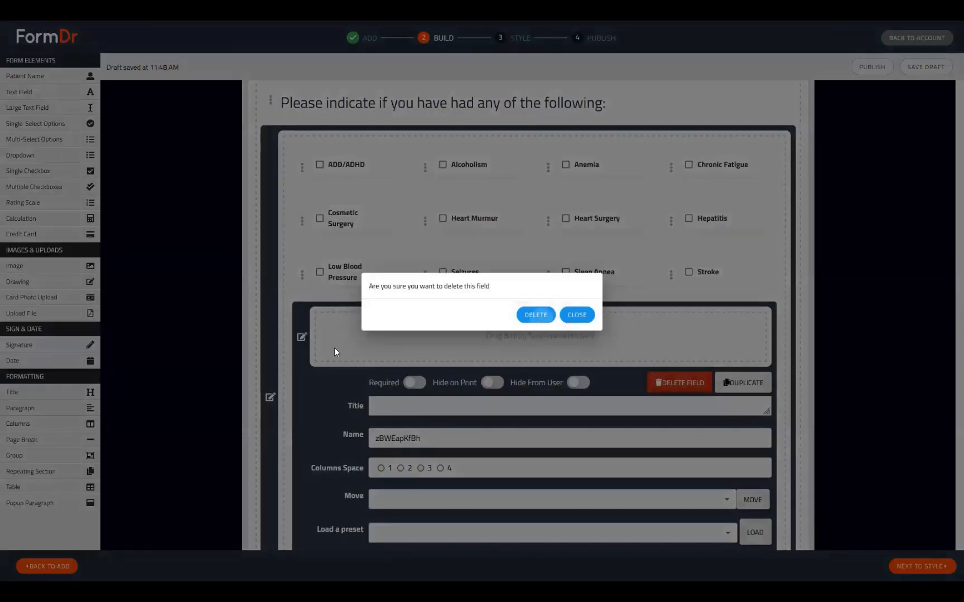
left_click(535, 315)
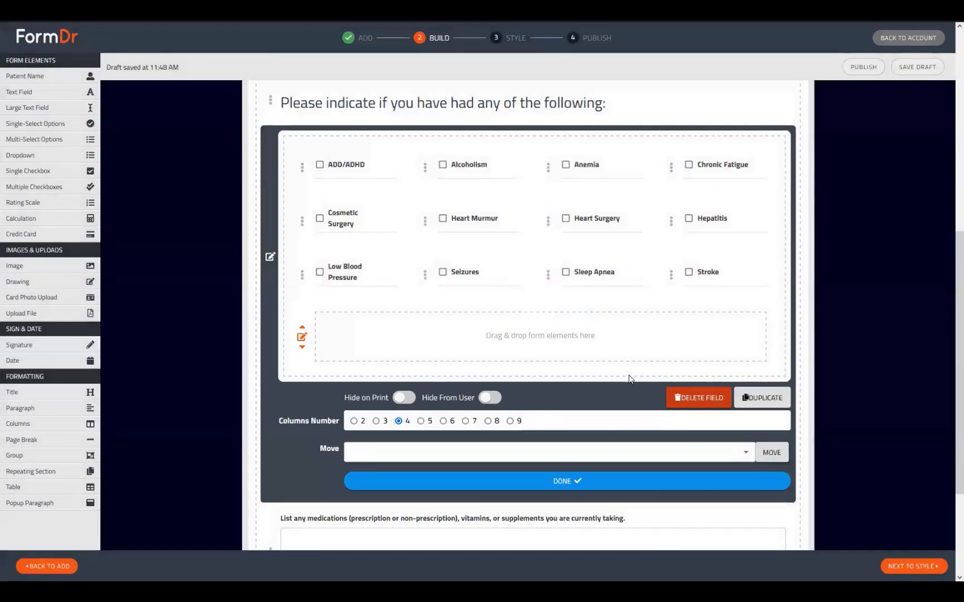
left_click(301, 338)
left_click(690, 382)
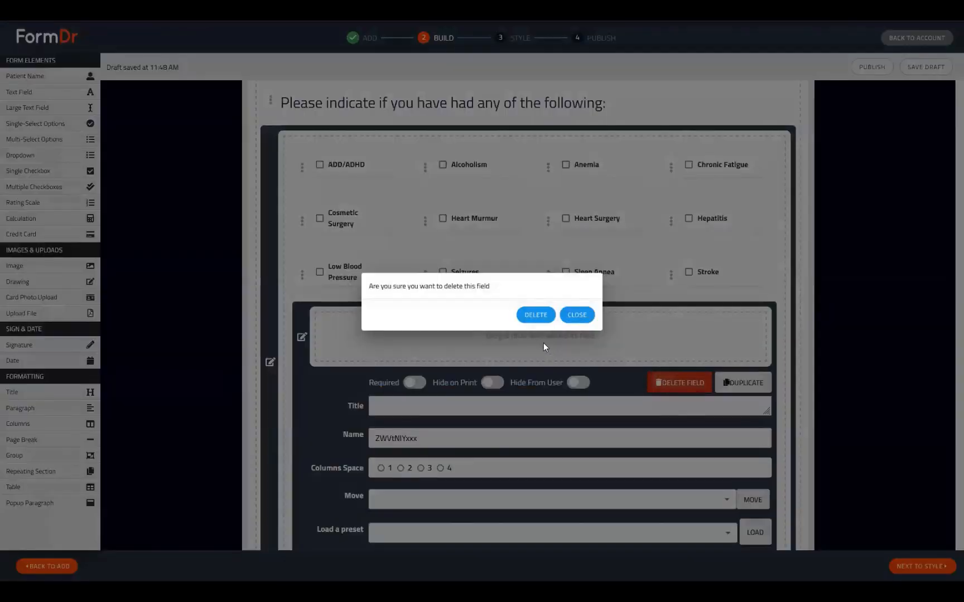
left_click(534, 316)
left_click(493, 408)
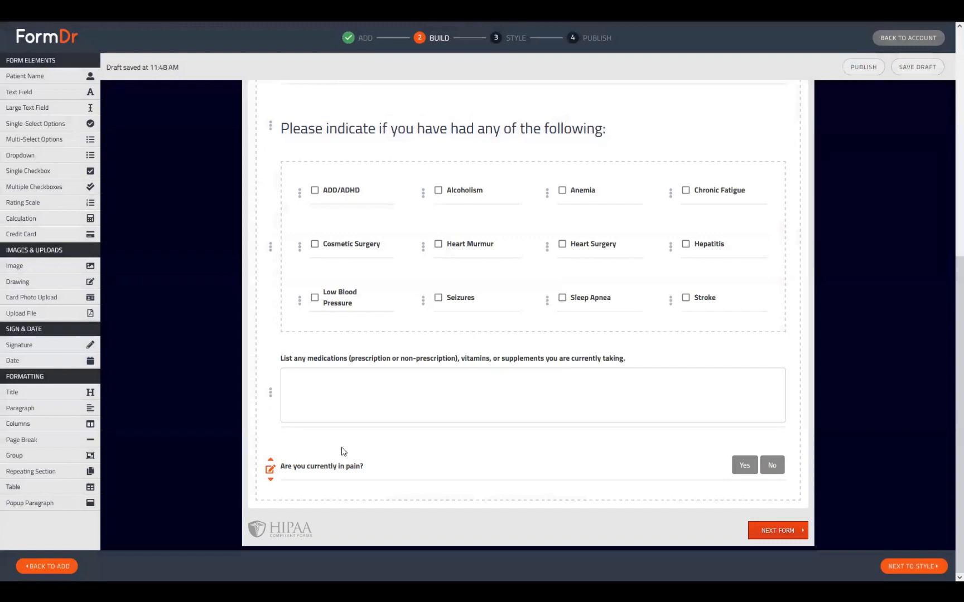
Move the conditions section above its heading and back, and below the medications question and back.
scroll(342, 453, "up", 6)
scroll(346, 340, "down", 3)
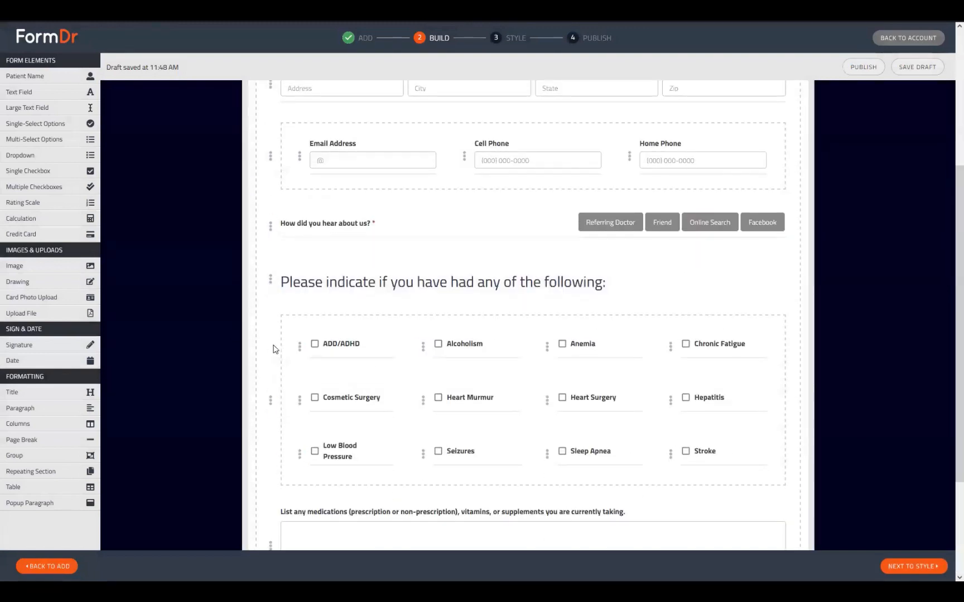
left_click_drag(271, 400, 294, 337)
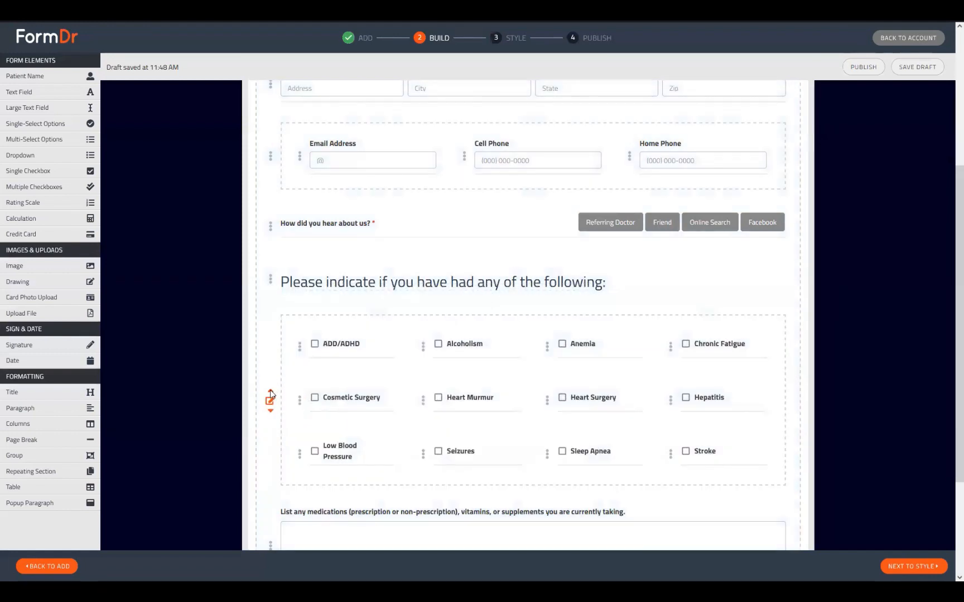
left_click(270, 391)
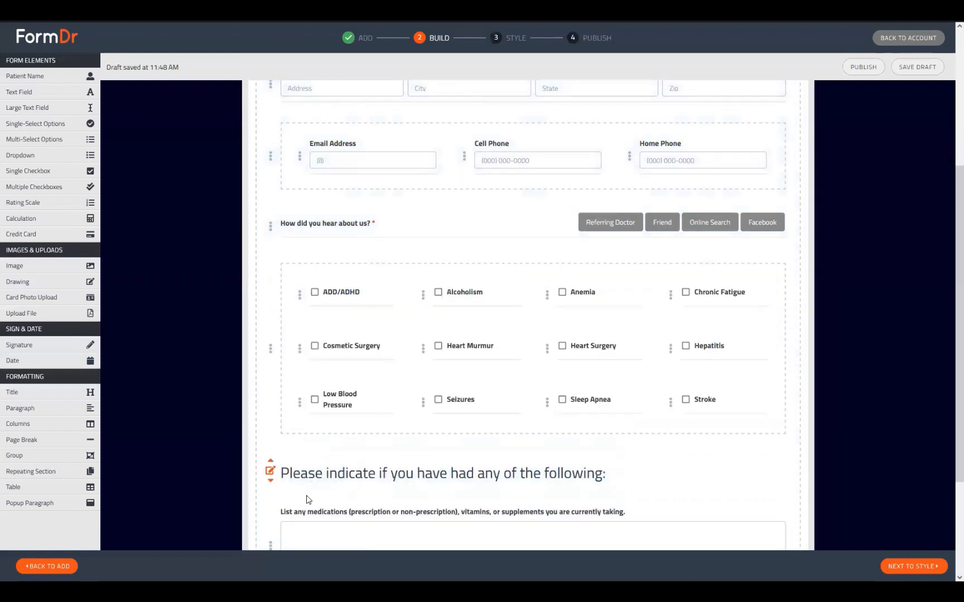
left_click(270, 357)
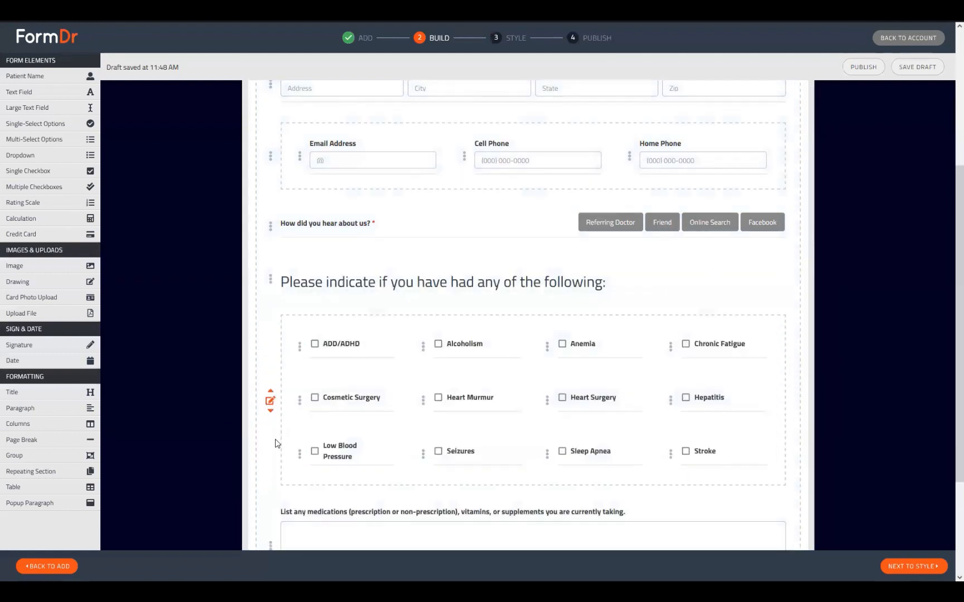
scroll(275, 445, "down", 3)
left_click(270, 258)
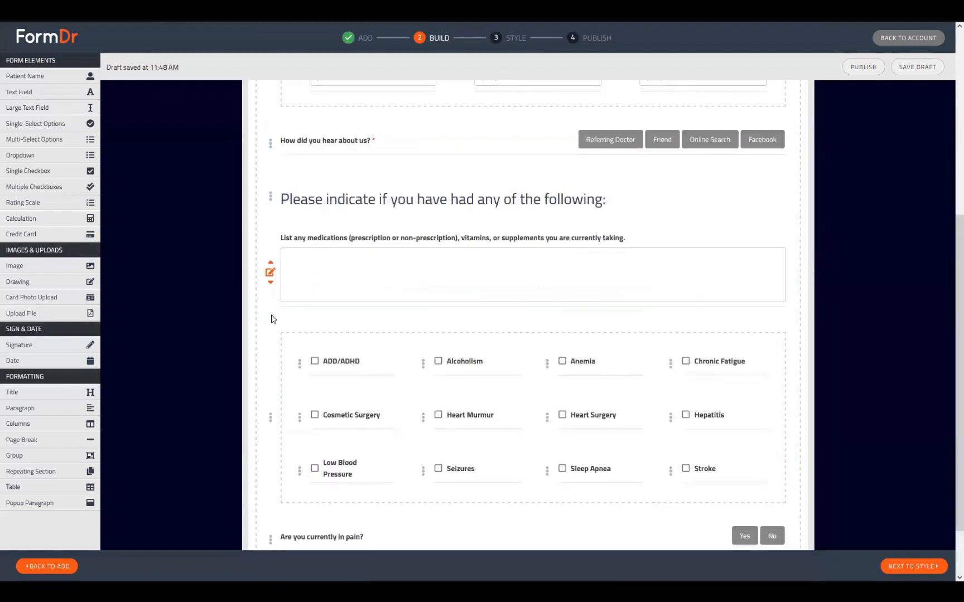
left_click(267, 337)
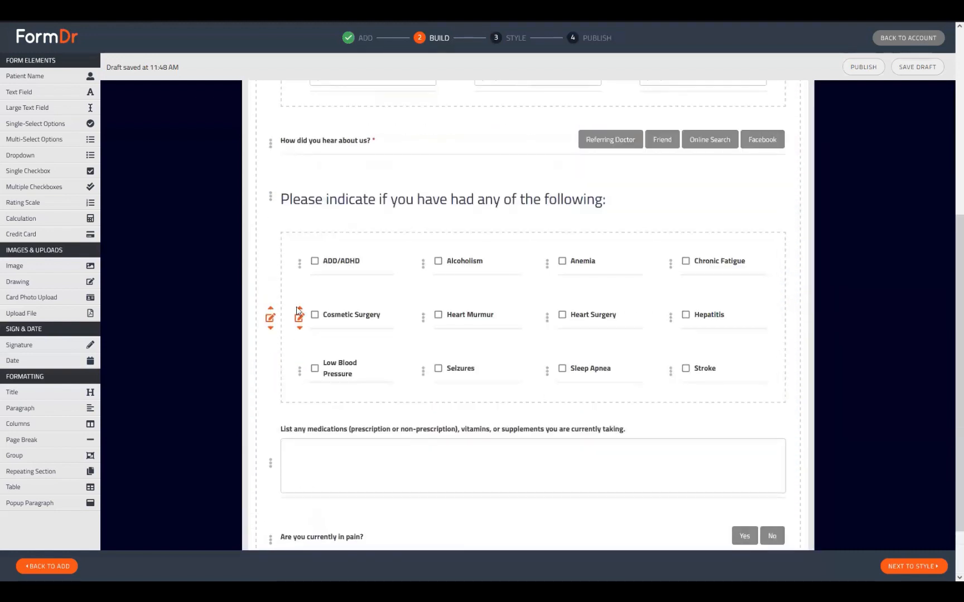
Move the conditions checkbox section to the Medical History form.
left_click(270, 318)
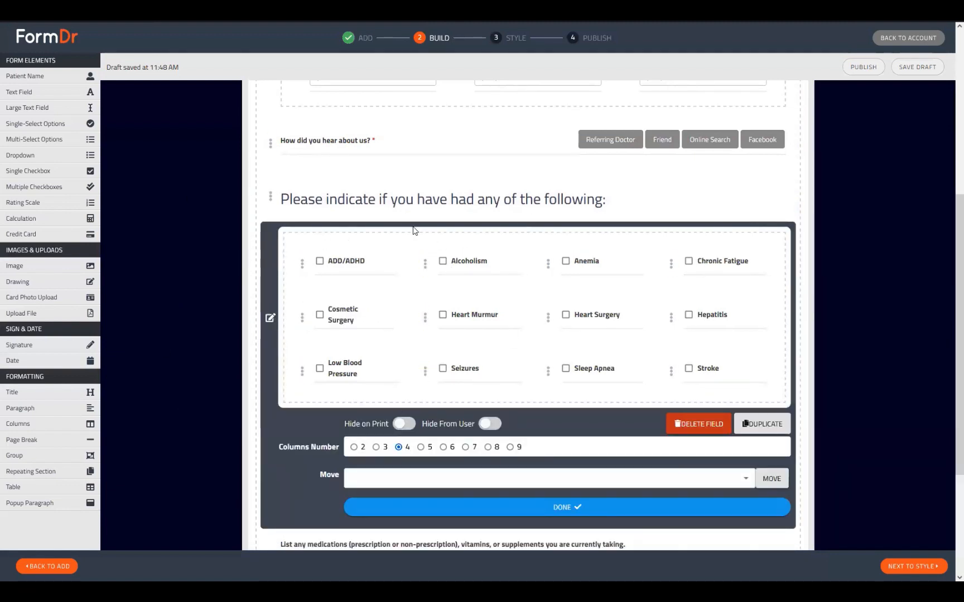
left_click(370, 478)
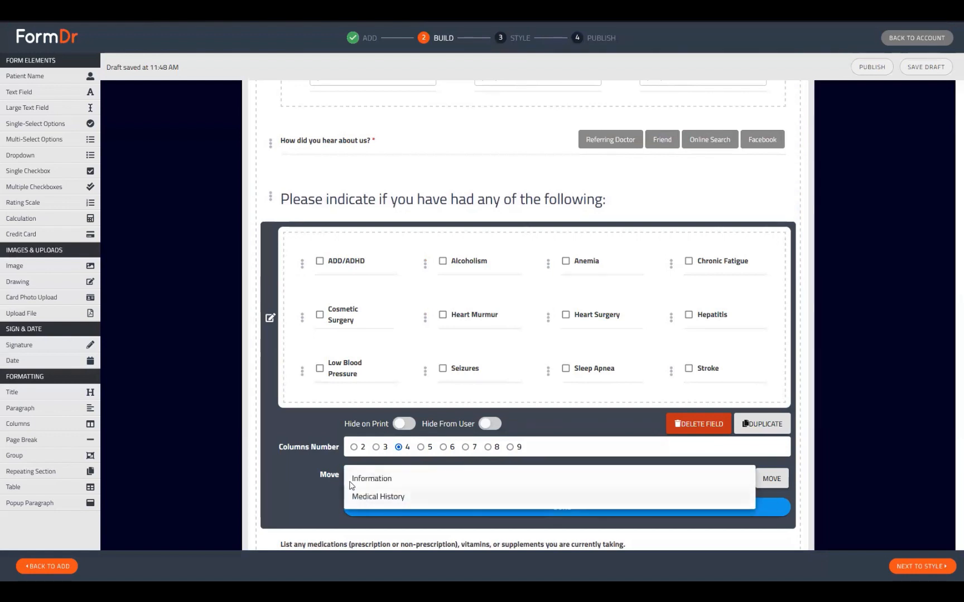
left_click(371, 474)
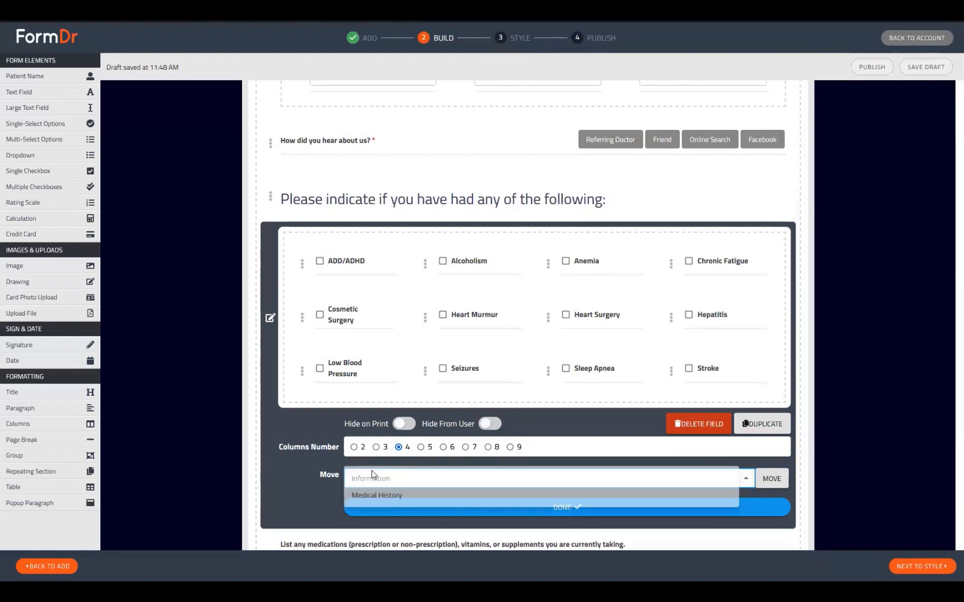
left_click(374, 499)
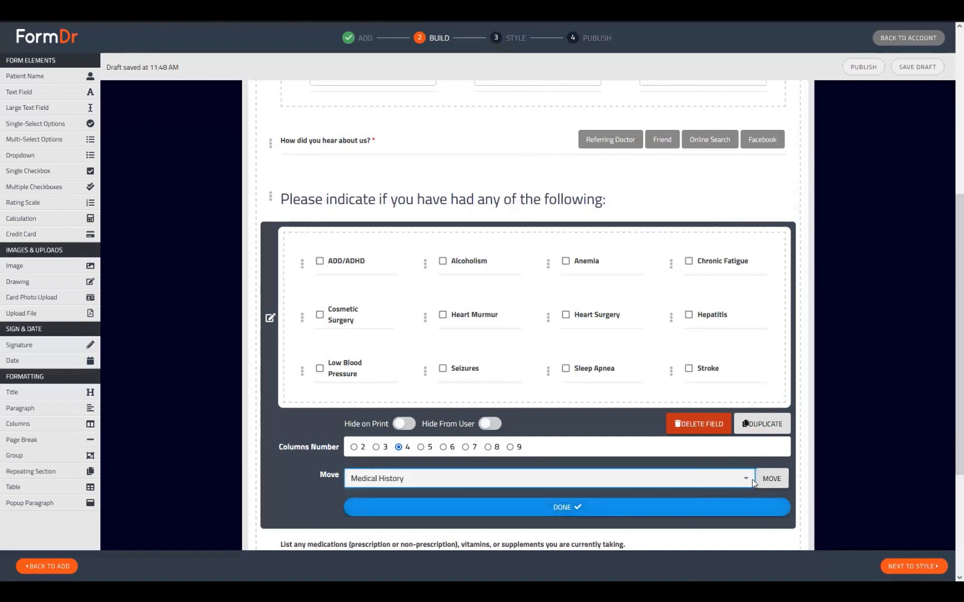
left_click(772, 478)
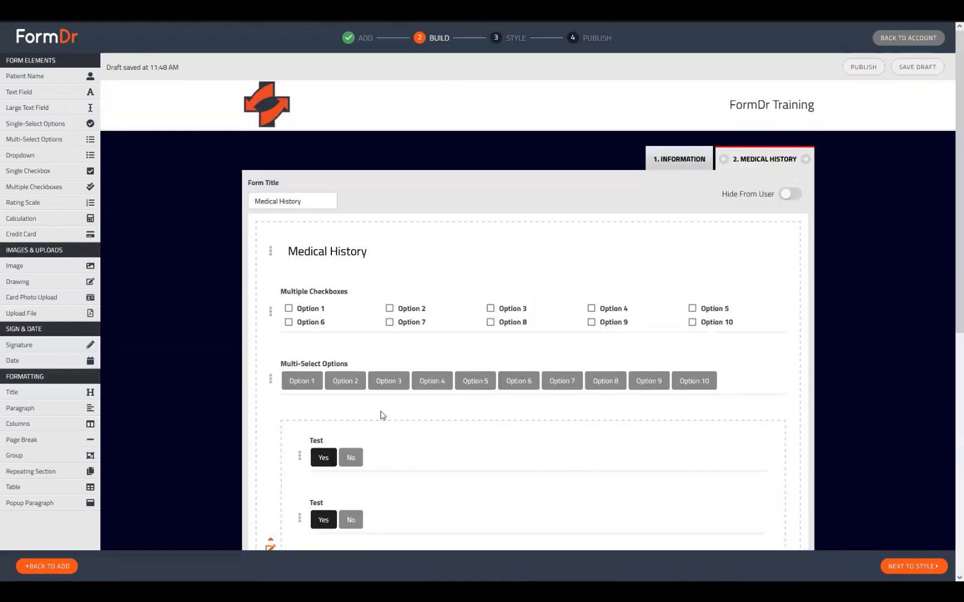
Place the Heart Murmur checkbox directly after Alcoholism and reposition the conditions section directly beneath the Medical History title.
scroll(388, 424, "down", 10)
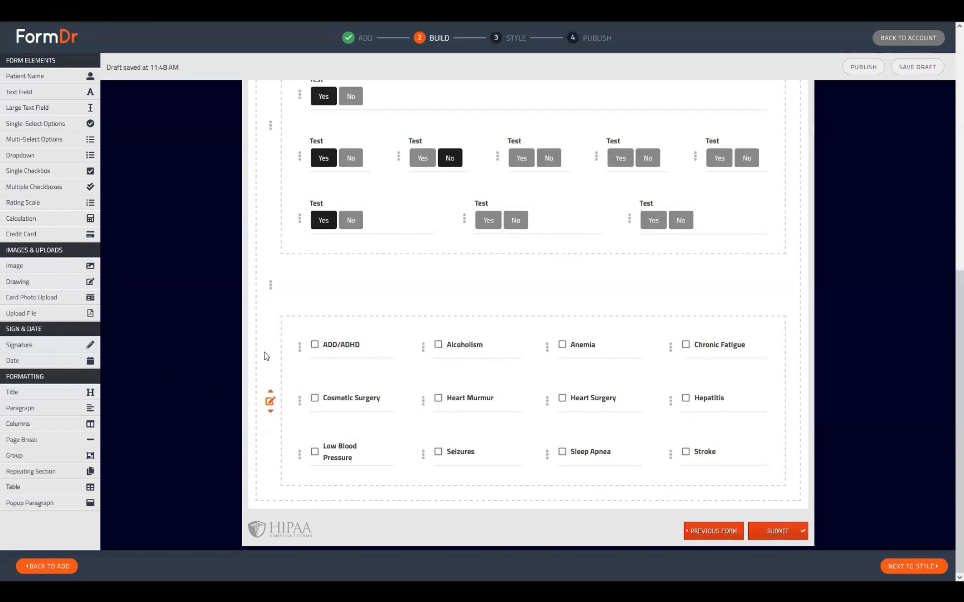
left_click_drag(271, 363, 304, 416)
left_click_drag(534, 392, 499, 454)
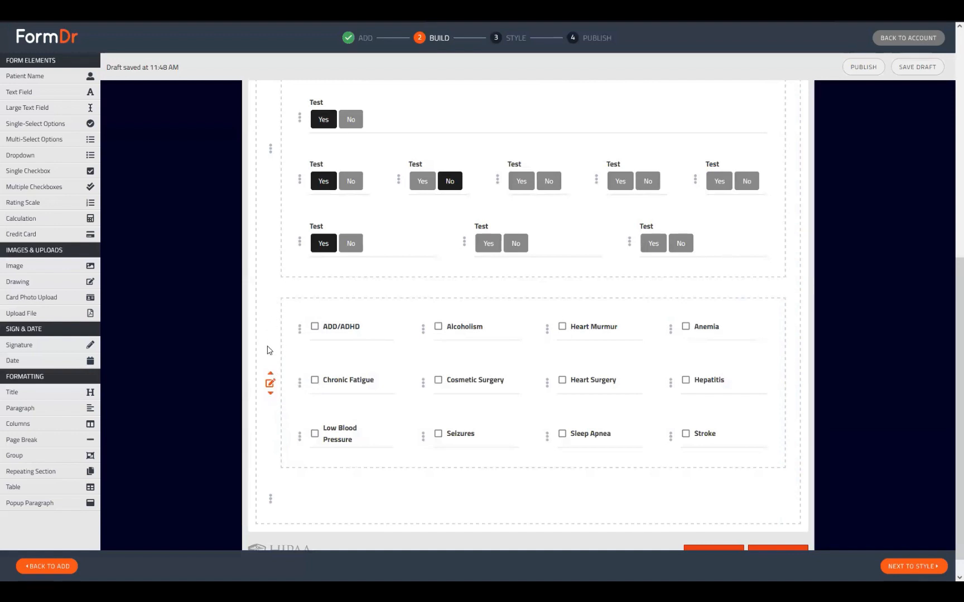
left_click_drag(272, 342, 290, 274)
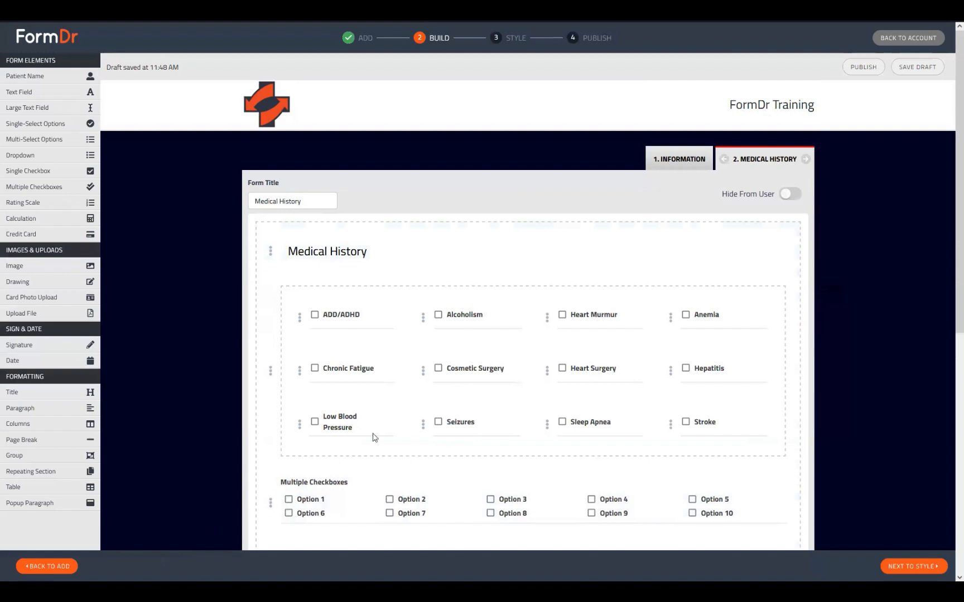
Return the conditions section to the Information form and place it beneath the "Please indicate if you have had any of the following:" heading.
left_click(270, 371)
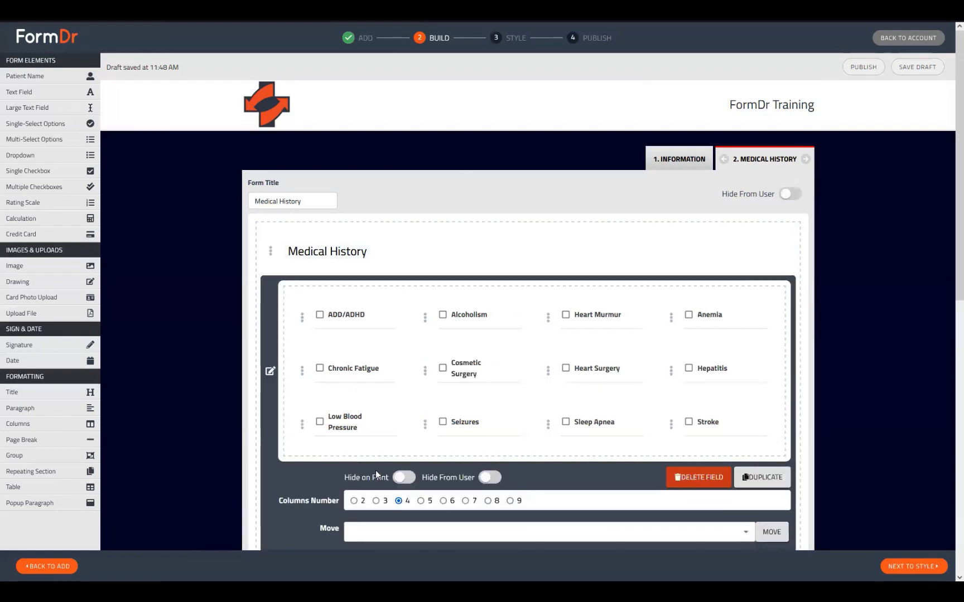
scroll(376, 475, "down", 5)
left_click(501, 273)
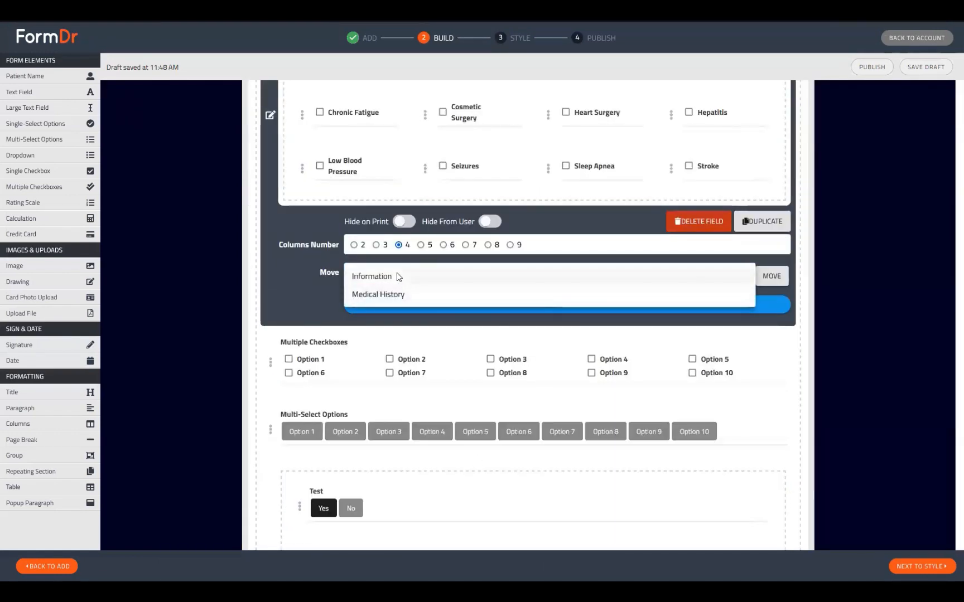
left_click(399, 277)
left_click(772, 276)
scroll(467, 457, "down", 6)
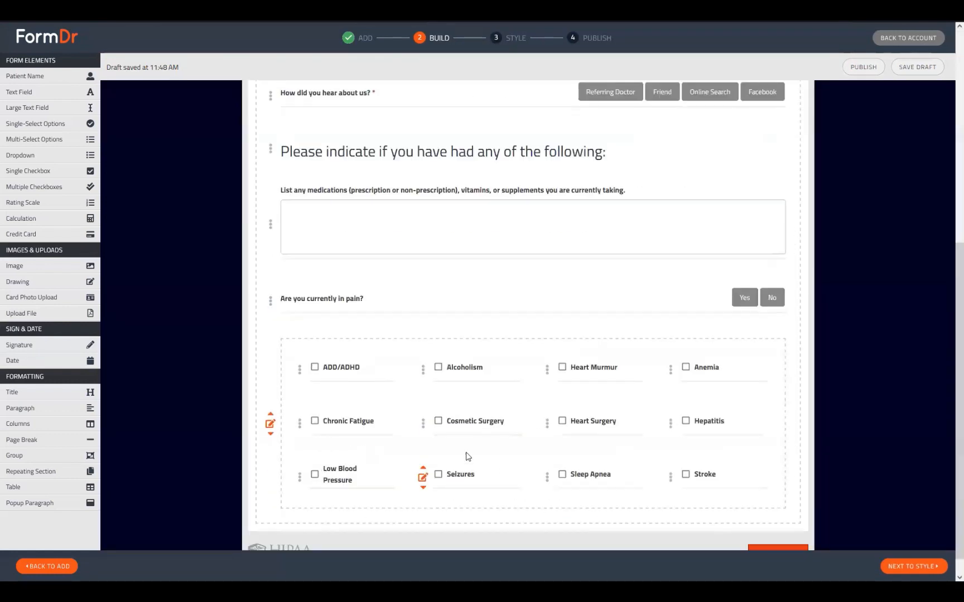
left_click_drag(265, 394, 322, 186)
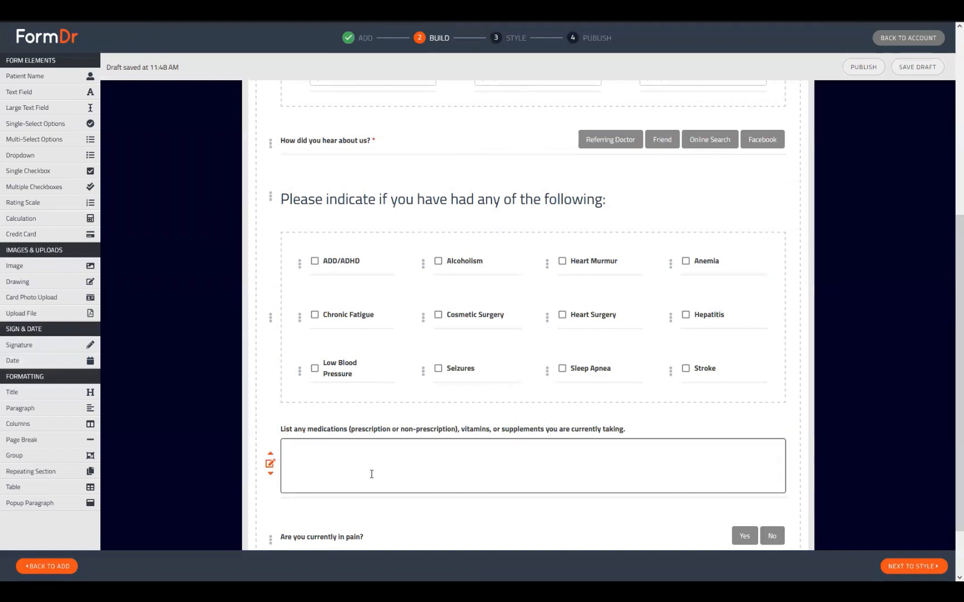
Add a group below the "How did you hear about us?" question and move the "Please indicate if you have had any of the following:" heading into it.
scroll(214, 407, "down", 1)
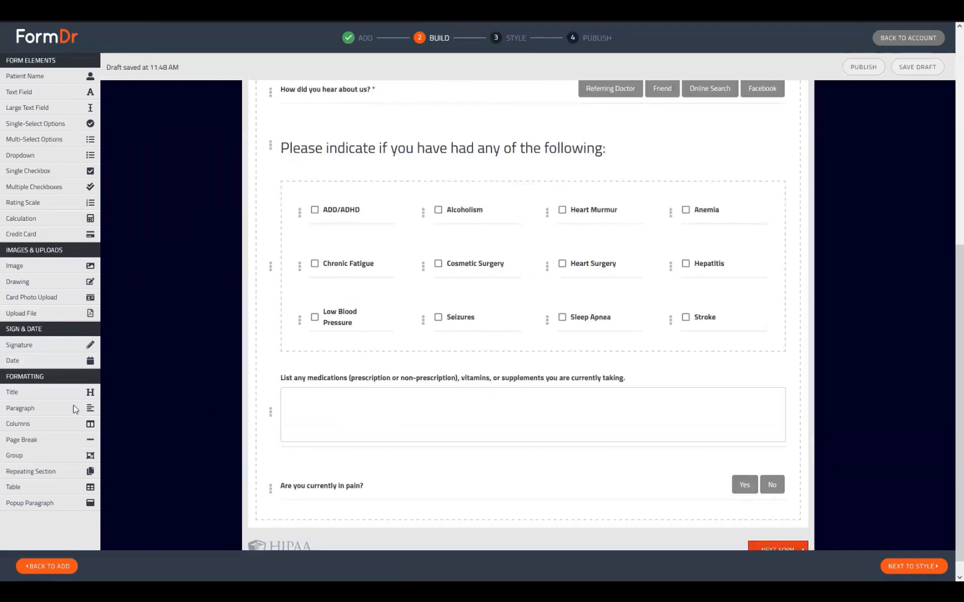
scroll(241, 447, "up", 1)
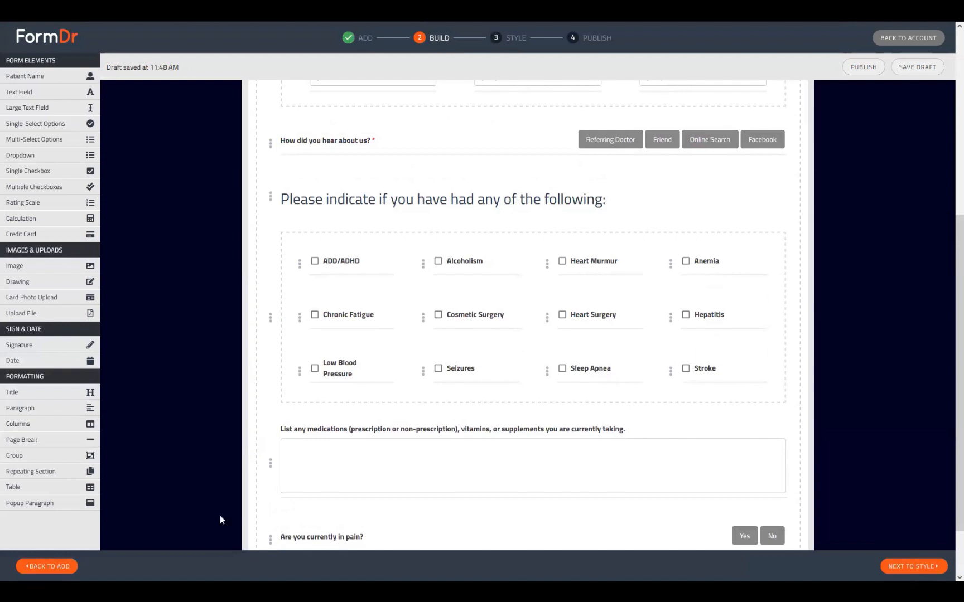
left_click_drag(31, 455, 331, 184)
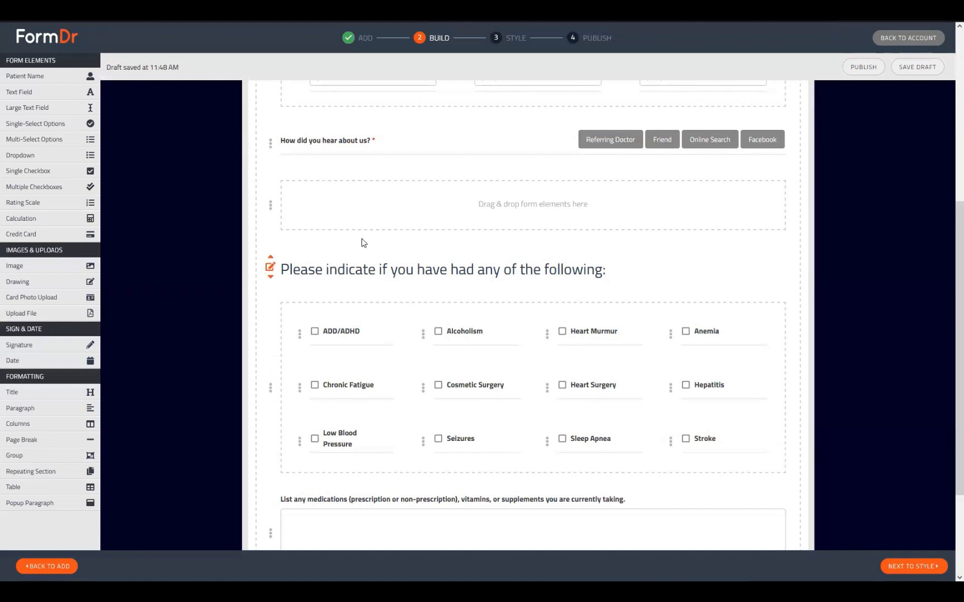
left_click_drag(362, 242, 371, 214)
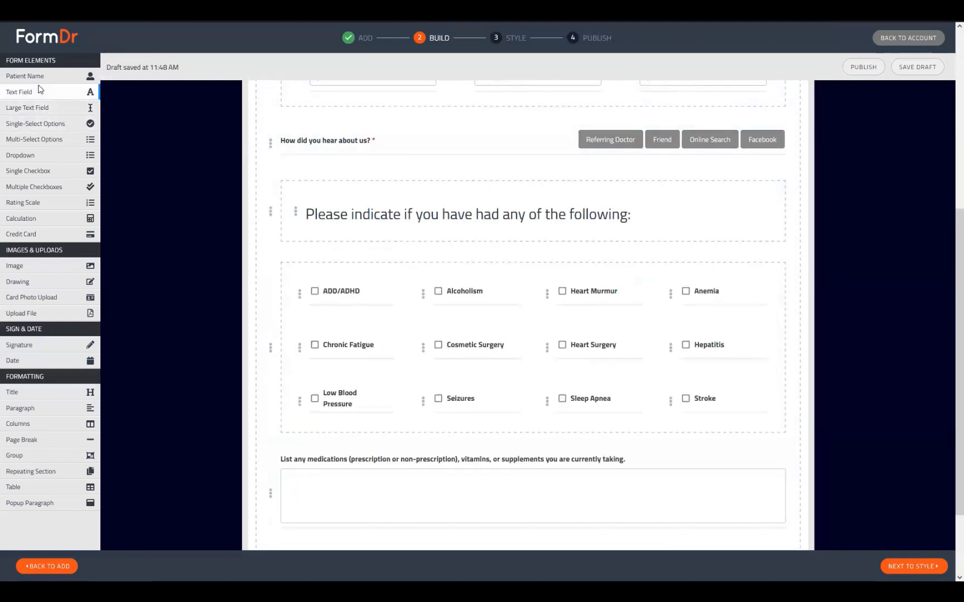
Add a text field beneath the heading inside the new group and delete that field again.
left_click_drag(32, 96, 402, 257)
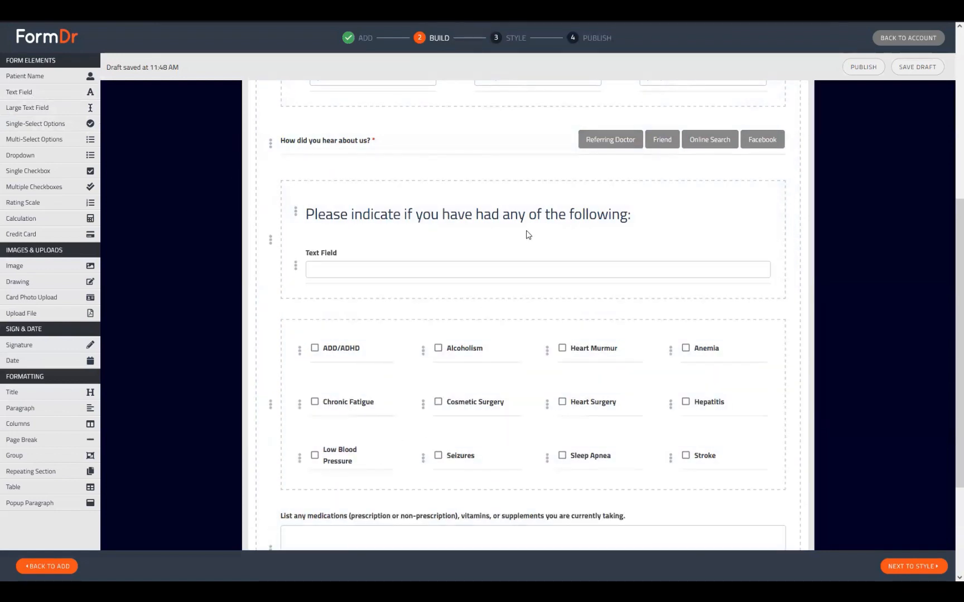
left_click(295, 266)
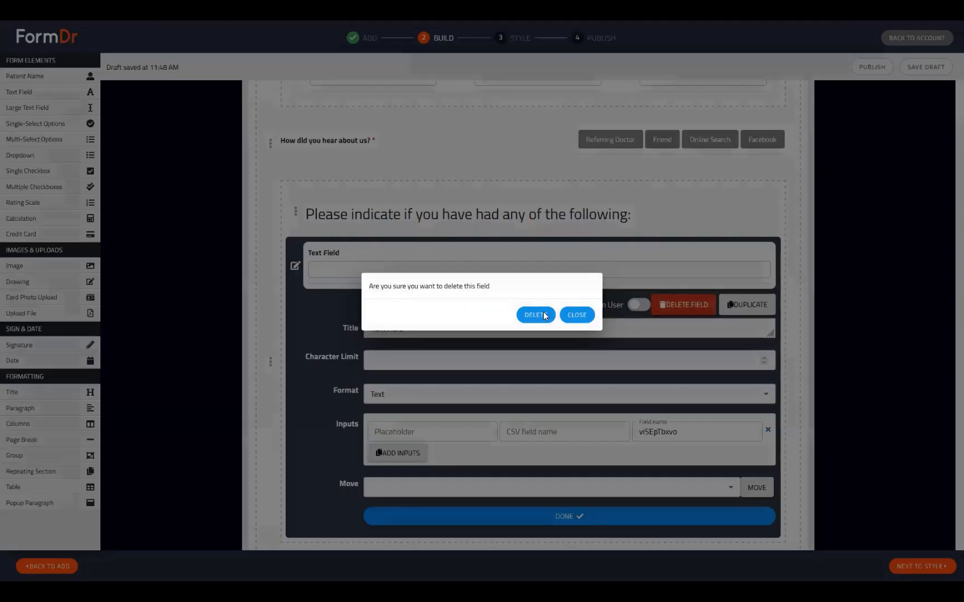
left_click(540, 313)
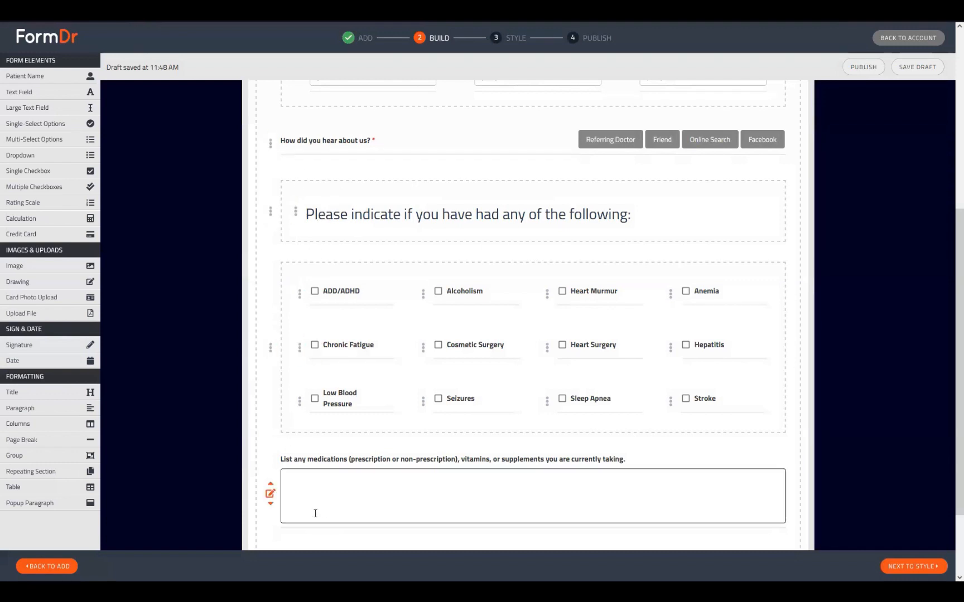
Move the conditions checkbox section into the heading's group and take it back out.
scroll(342, 343, "down", 2)
scroll(342, 343, "up", 4)
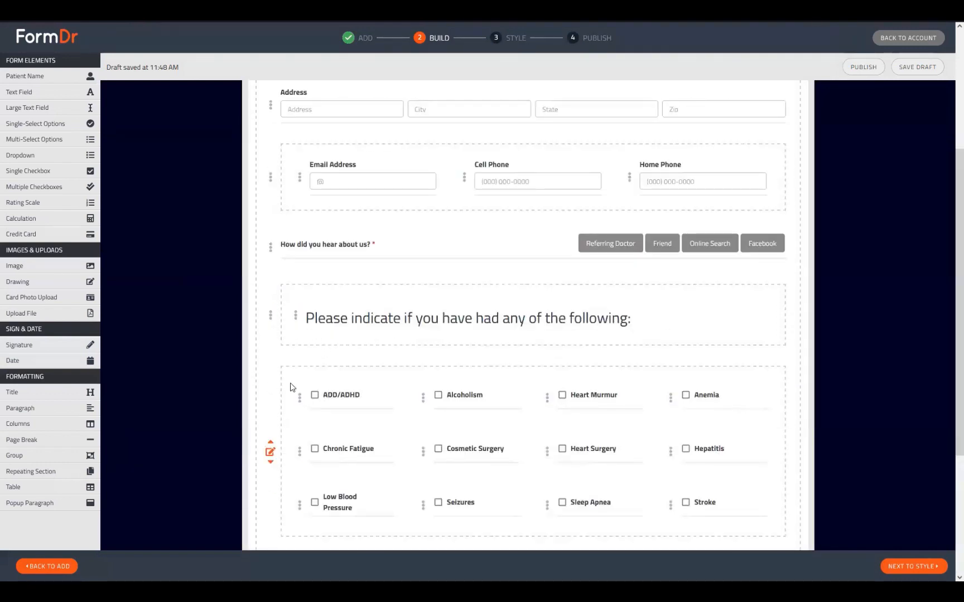
left_click_drag(291, 387, 332, 245)
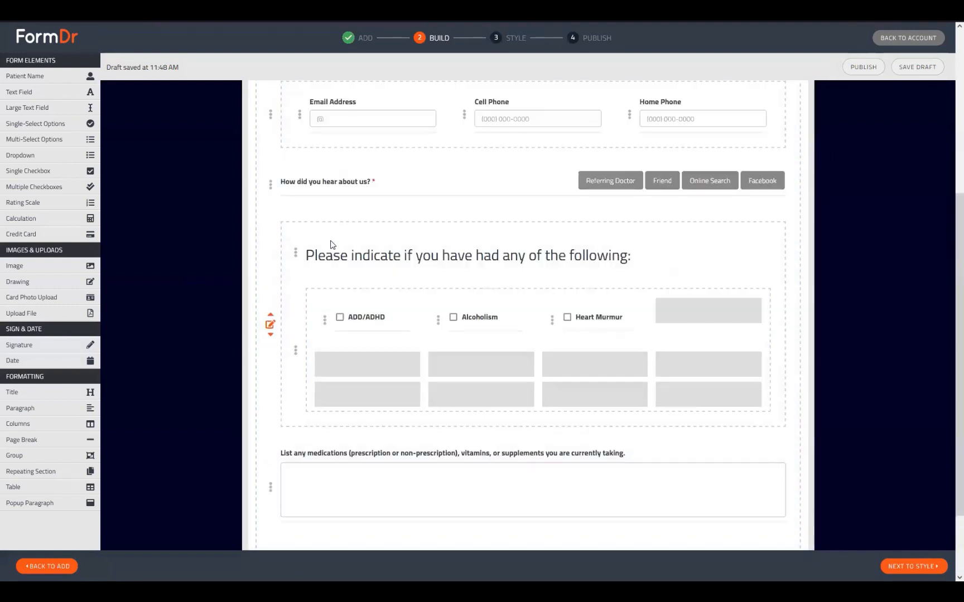
scroll(312, 290, "down", 2)
left_click_drag(296, 316, 316, 313)
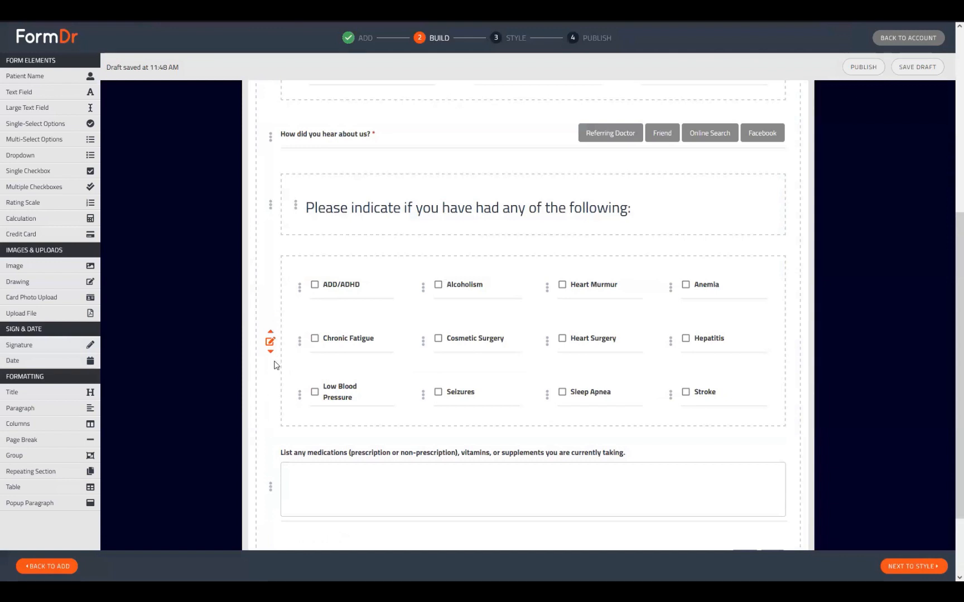
Move the conditions checkbox section into the group, beneath the "Please indicate if you have had any of the following:" heading.
left_click_drag(271, 385, 278, 344)
left_click_drag(274, 404, 277, 350)
mouse_move(272, 342)
left_click_drag(271, 395, 313, 299)
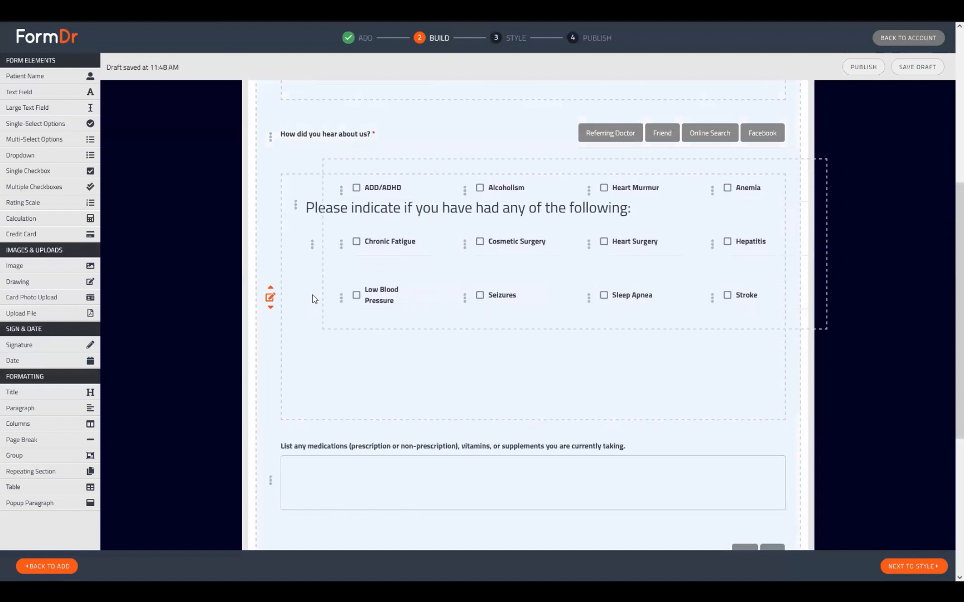
left_click_drag(313, 299, 313, 299)
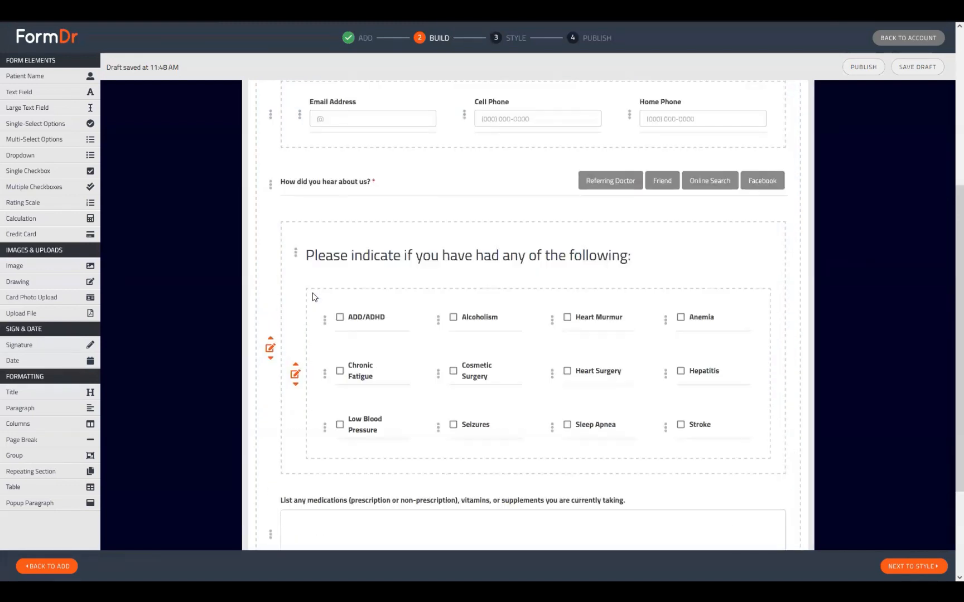
Move the medications list field and the "Are you currently in pain?" question into the group, beneath the conditions checkboxes.
scroll(382, 307, "down", 3)
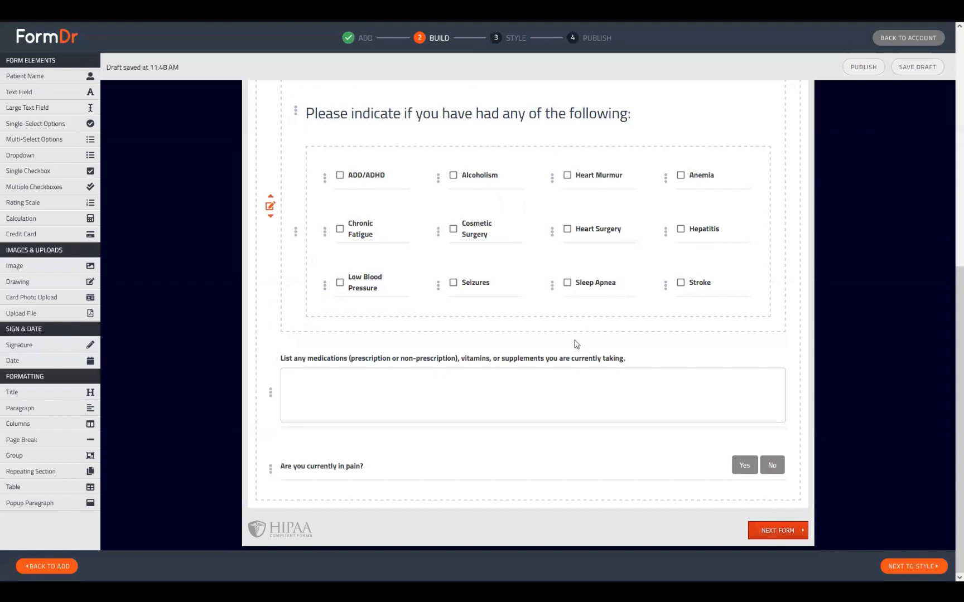
left_click_drag(295, 377, 350, 302)
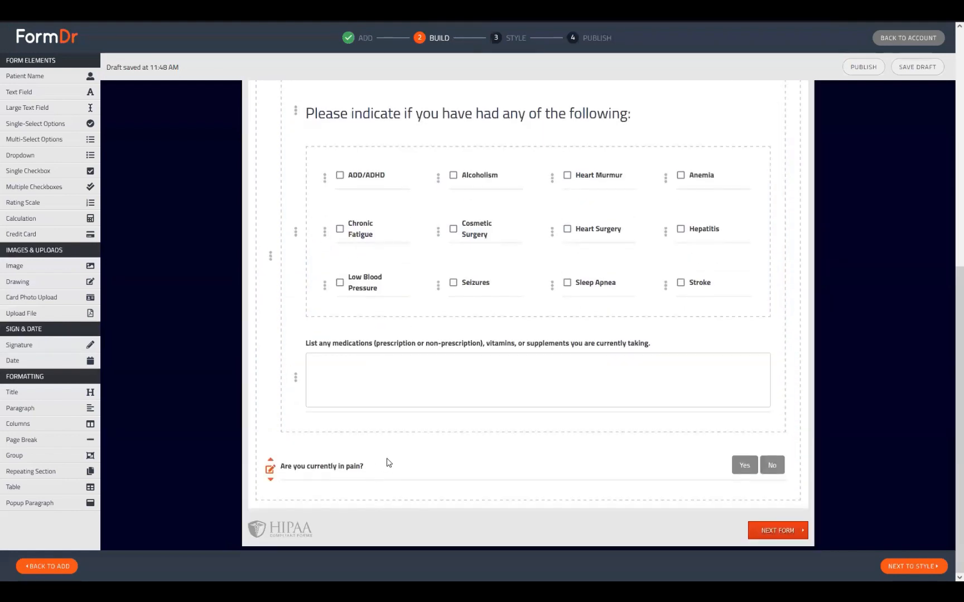
left_click_drag(388, 463, 480, 390)
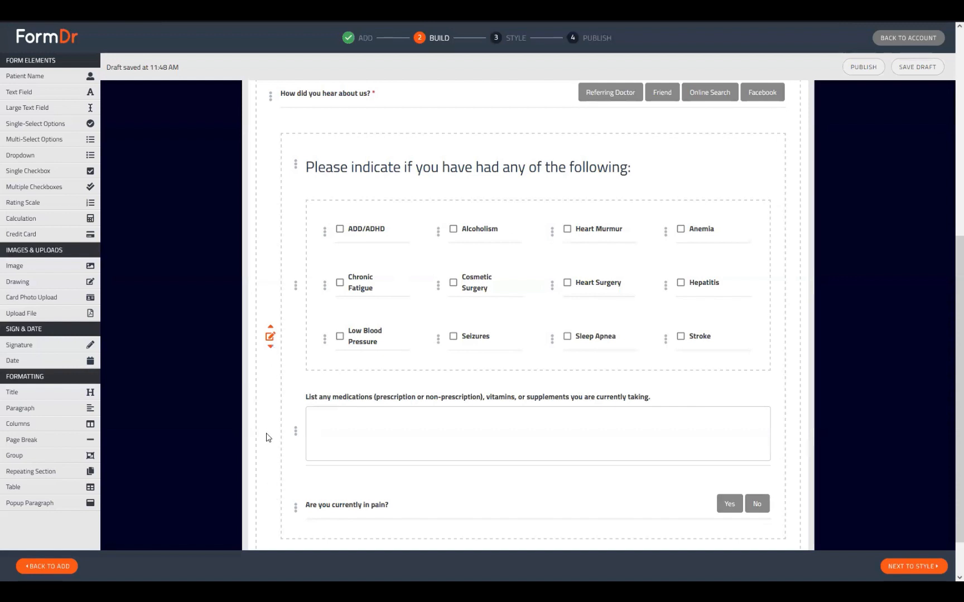
Move the whole conditions group to the start of the Information form and back beneath the "How did you hear about us?" question.
left_click_drag(266, 416, 323, 294)
scroll(263, 391, "up", 3)
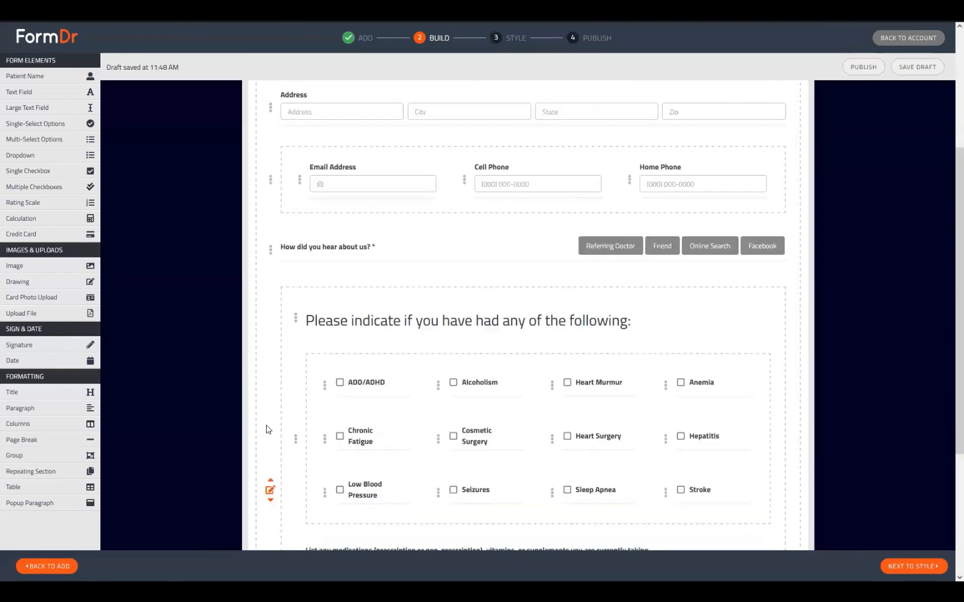
left_click_drag(267, 423, 302, 184)
scroll(342, 343, "up", 3)
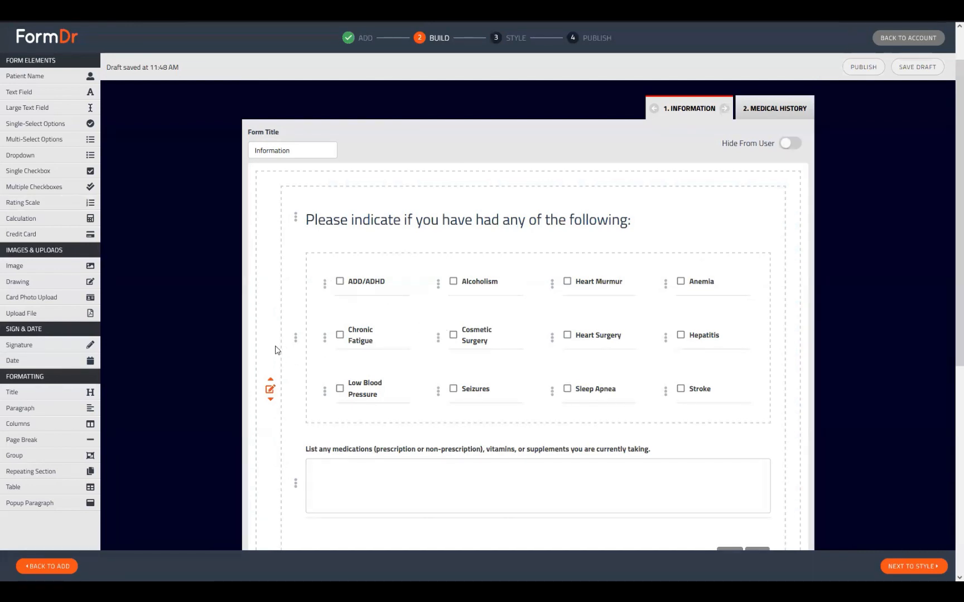
left_click_drag(266, 392, 189, 409)
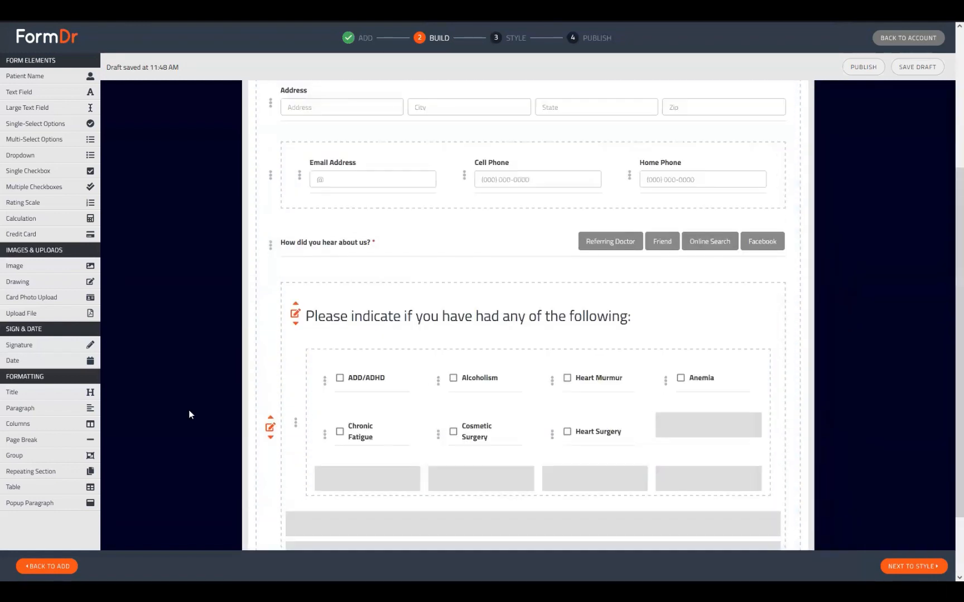
Transfer the whole conditions group from the Information form to the Medical History form.
scroll(301, 405, "down", 3)
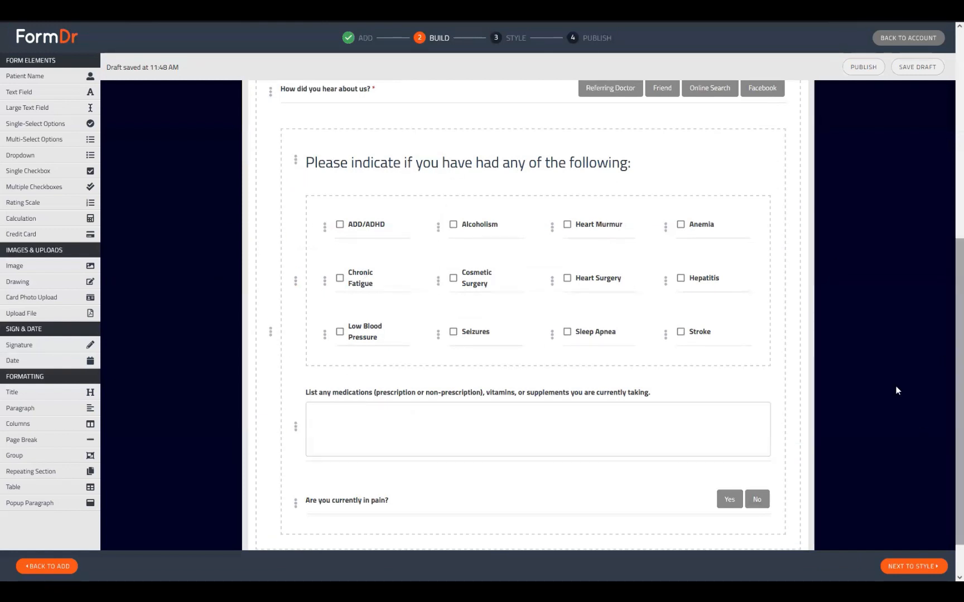
scroll(734, 480, "up", 5)
scroll(751, 398, "down", 3)
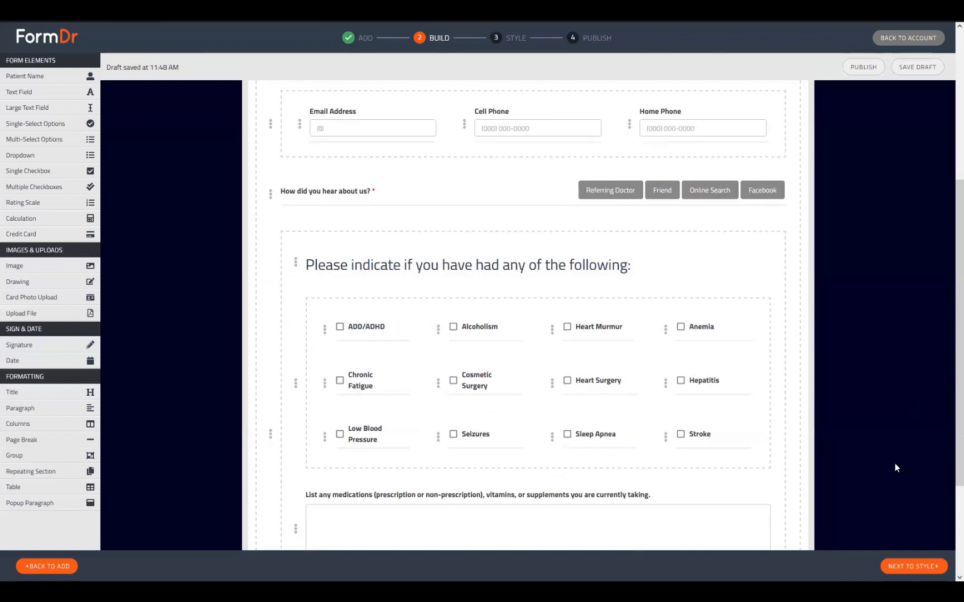
scroll(256, 345, "down", 3)
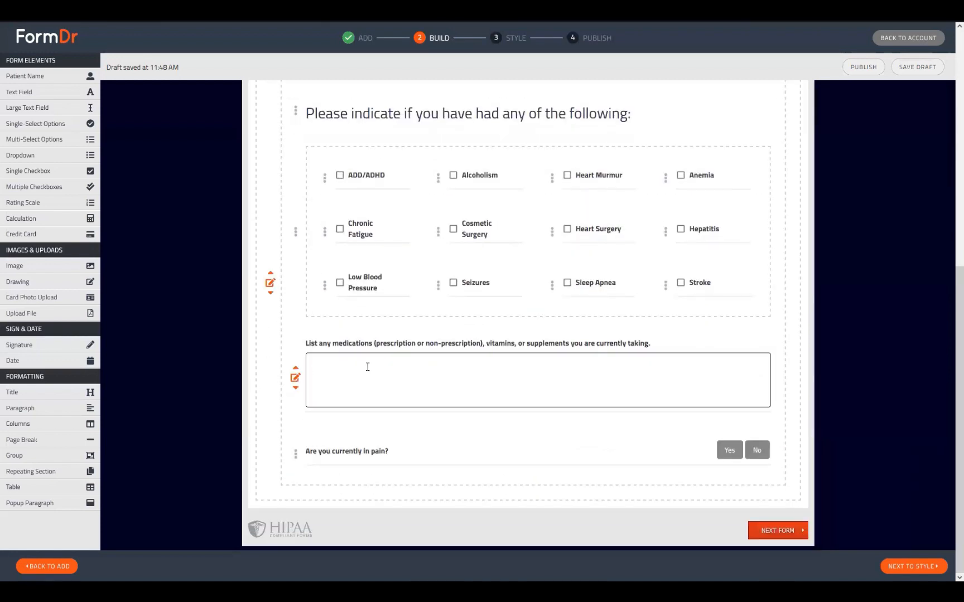
left_click(270, 284)
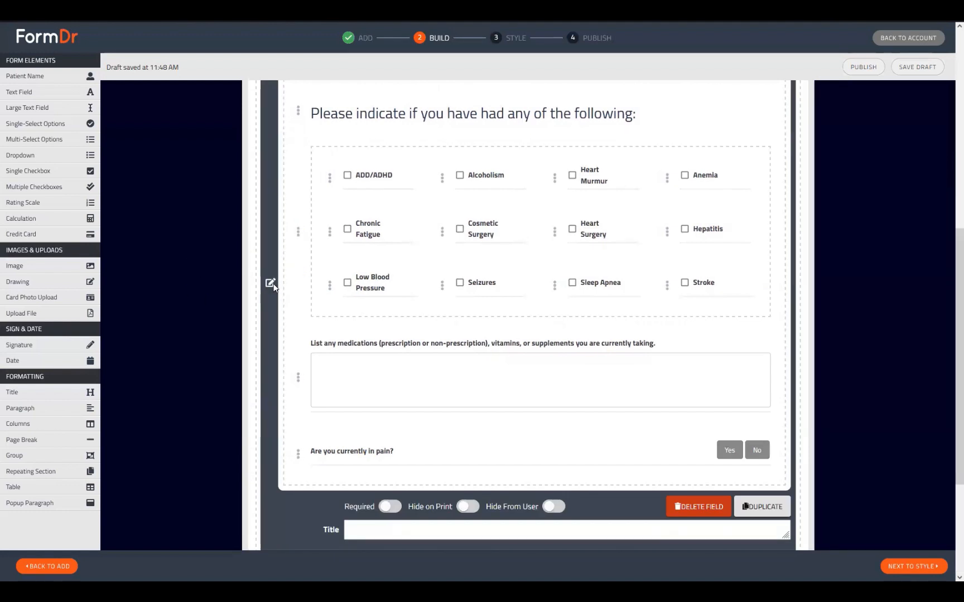
scroll(285, 312, "down", 3)
left_click(405, 415)
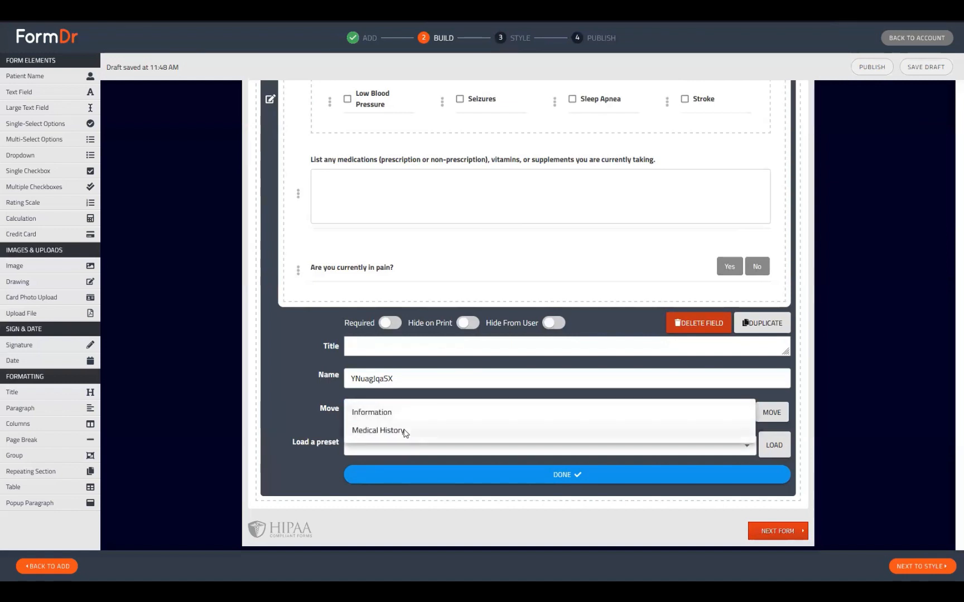
left_click(405, 432)
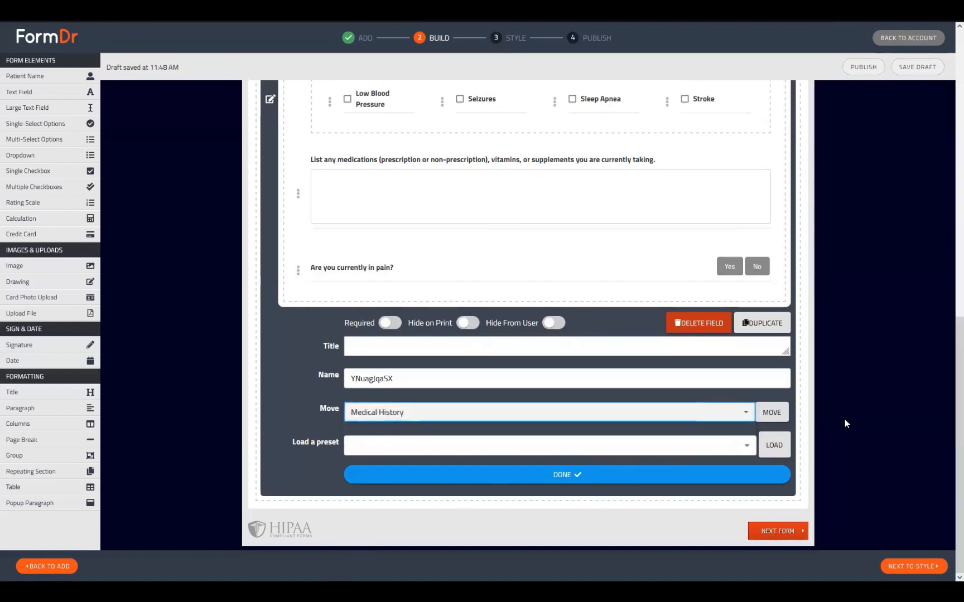
left_click(776, 410)
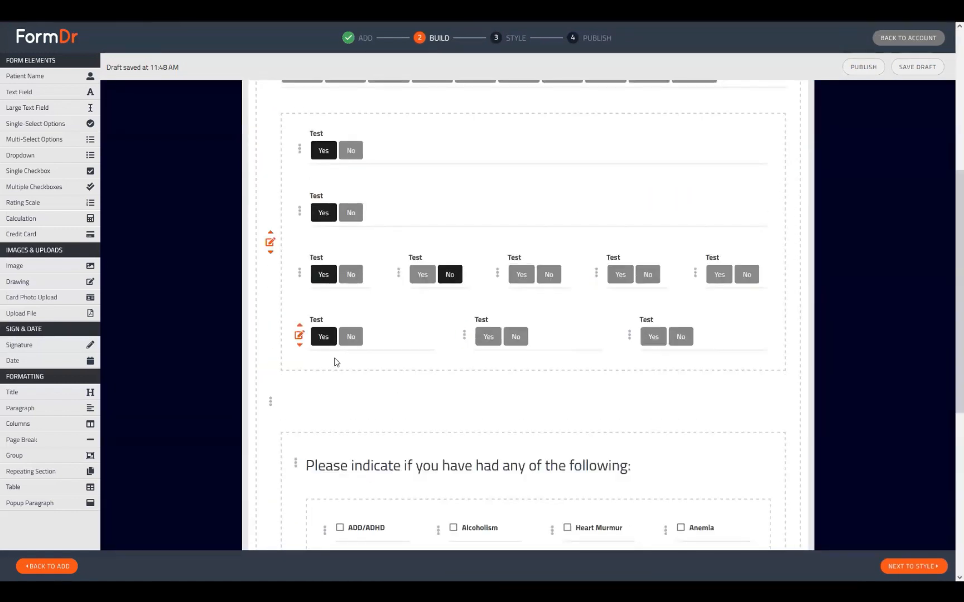
Reposition the conditions group as the first element of the Medical History form.
scroll(194, 419, "down", 3)
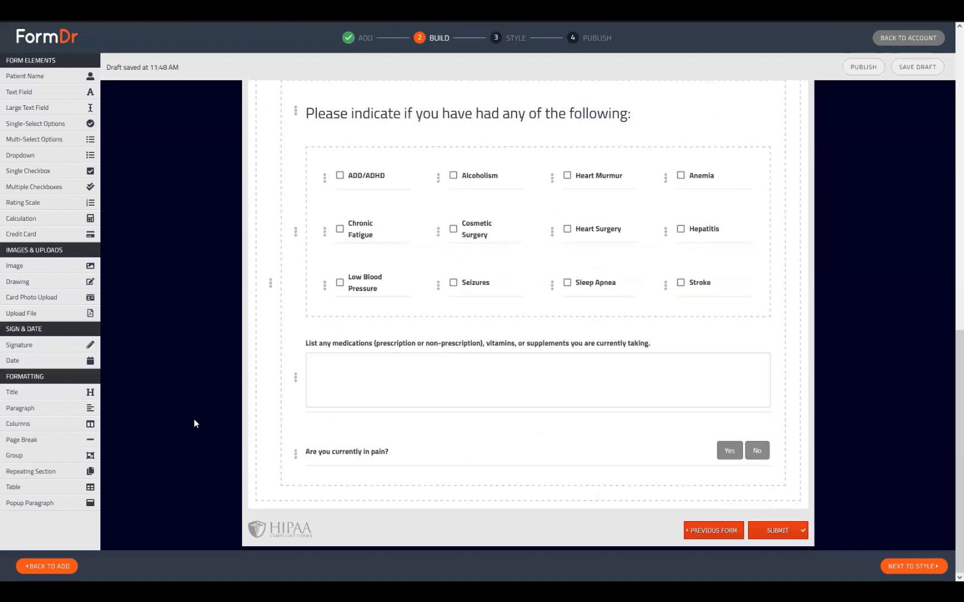
scroll(458, 318, "up", 6)
scroll(279, 399, "down", 3)
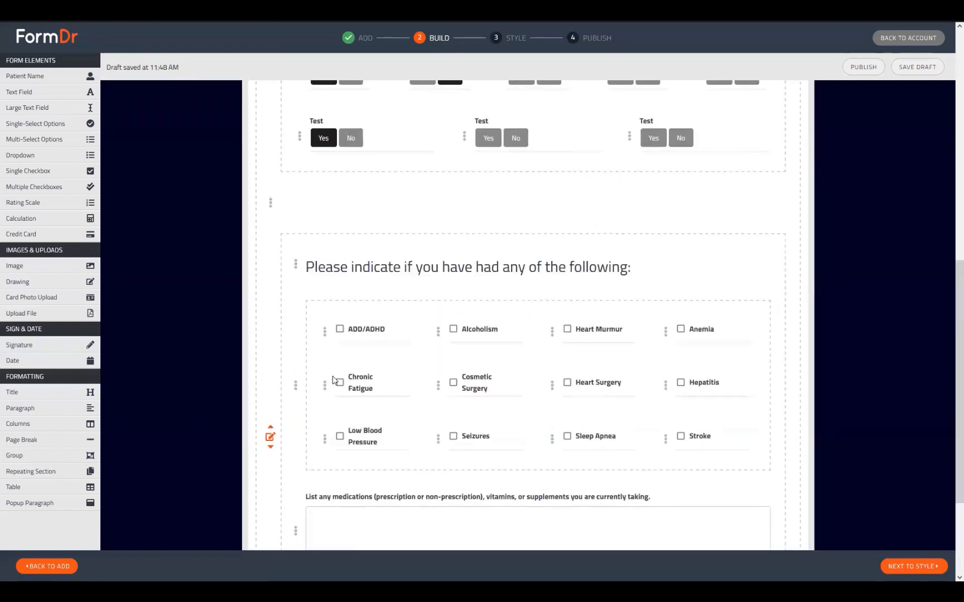
left_click_drag(270, 437, 364, 213)
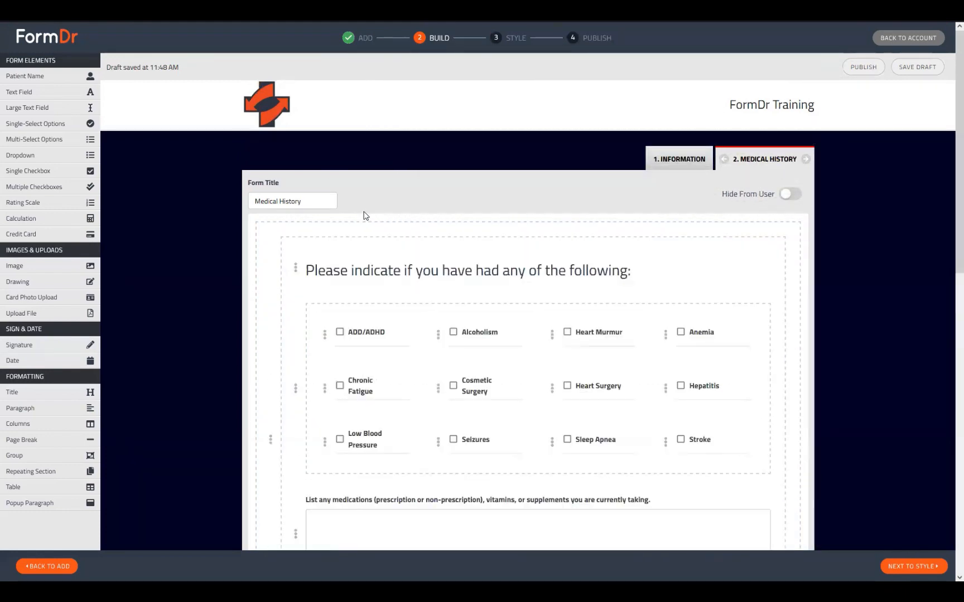
Delete the "Medical History" paragraph beneath the conditions group and confirm the deletion.
scroll(406, 302, "down", 5)
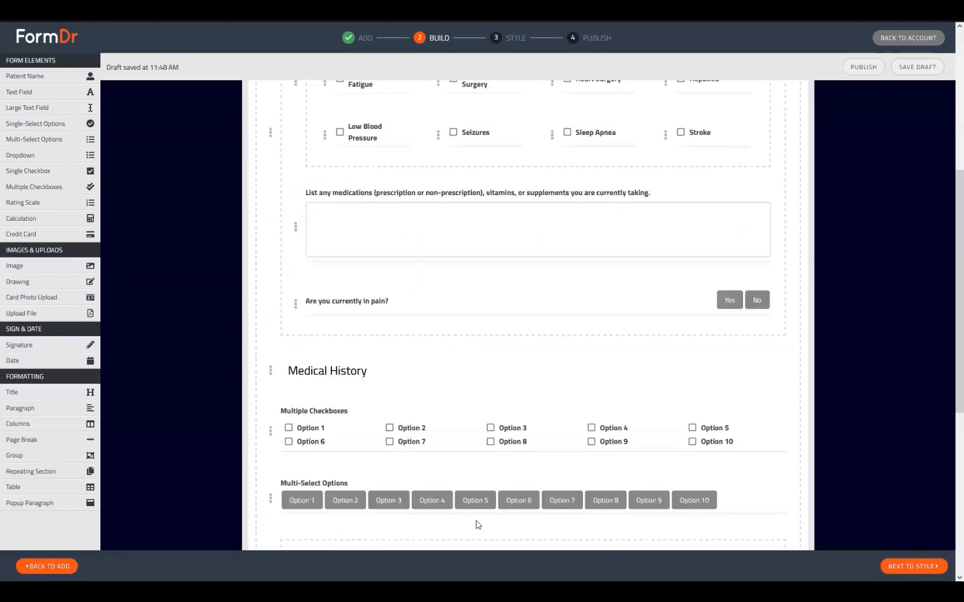
left_click(269, 374)
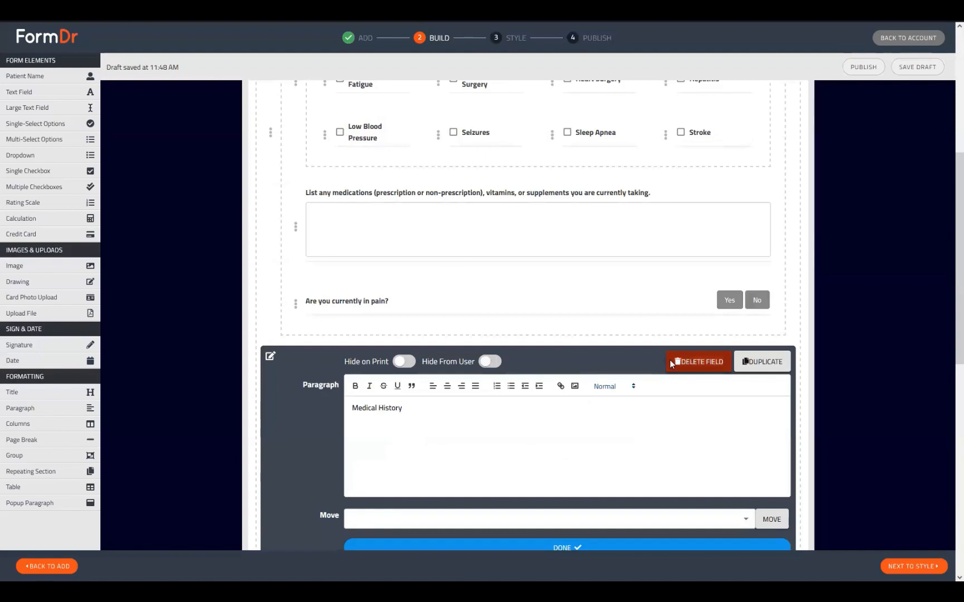
left_click(695, 361)
left_click(535, 314)
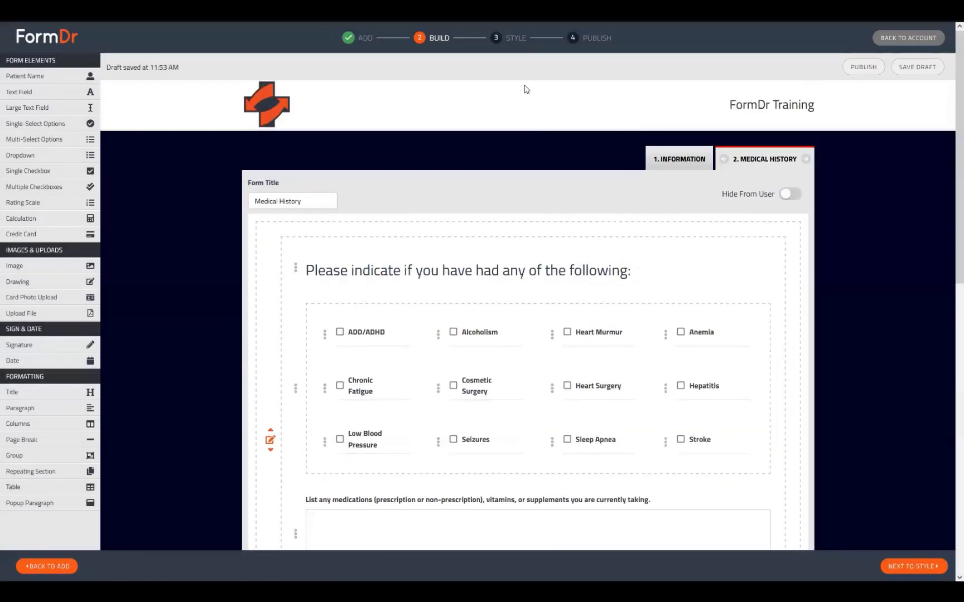
Duplicate a "Test" Yes/No field repeatedly to fill the columns section below the Multi-Select Options with more rows.
scroll(435, 352, "down", 3)
scroll(293, 566, "down", 5)
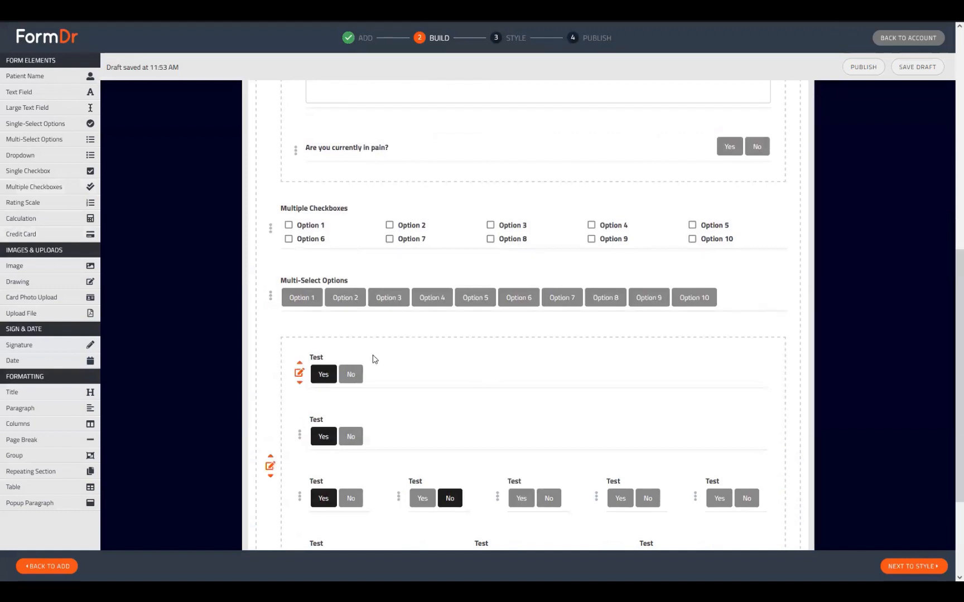
scroll(373, 360, "up", 10)
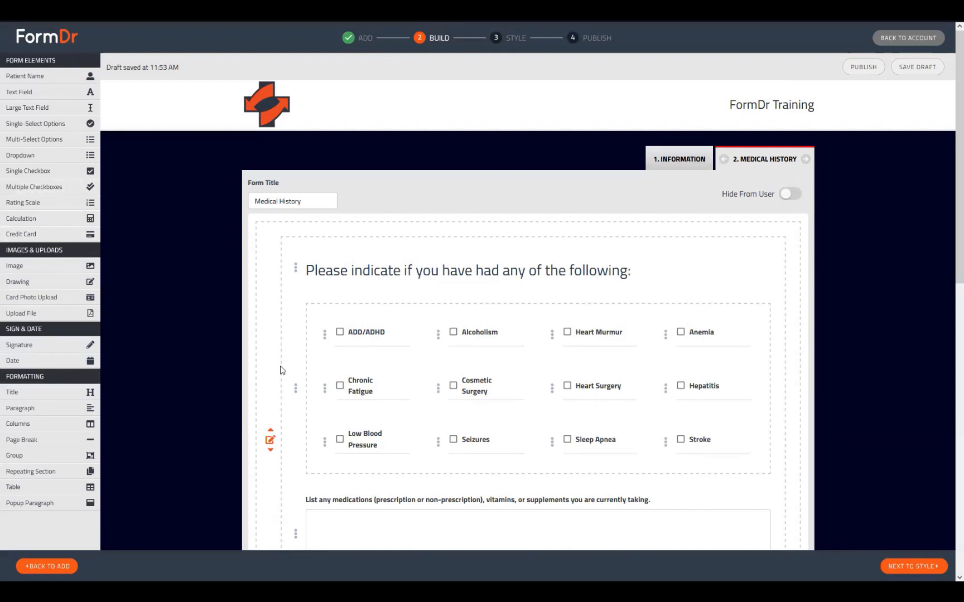
scroll(285, 386, "down", 10)
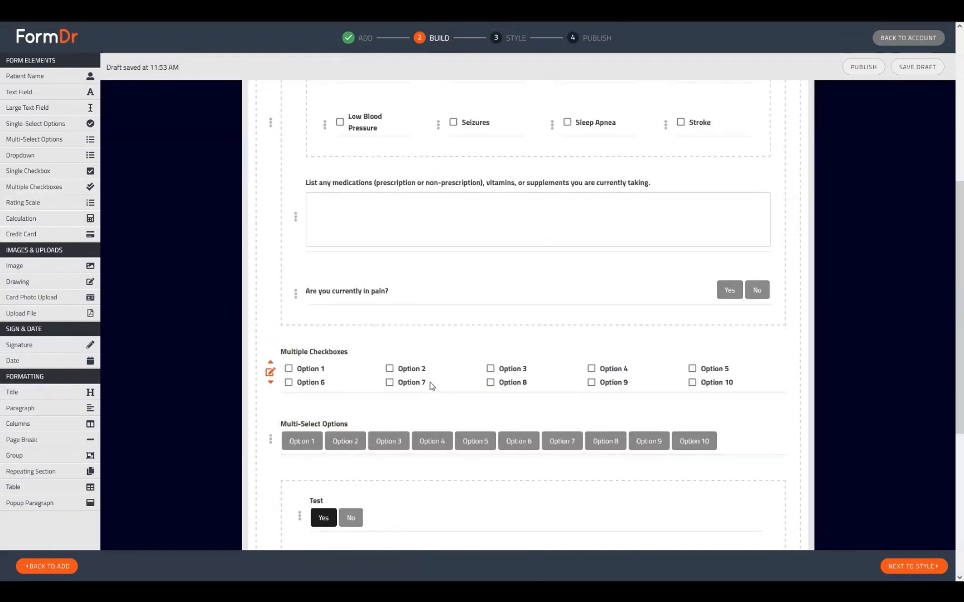
left_click(628, 411)
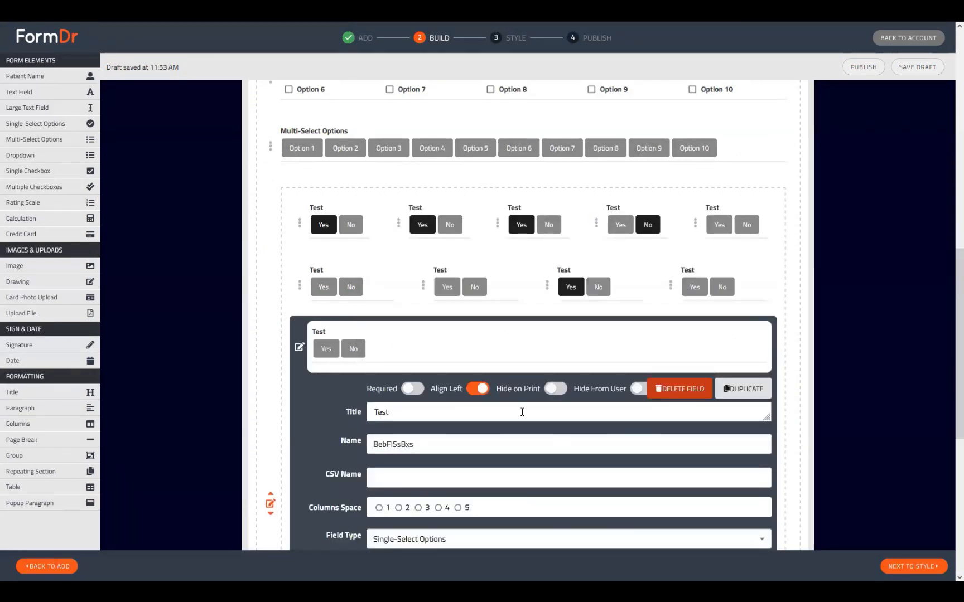
left_click(748, 158)
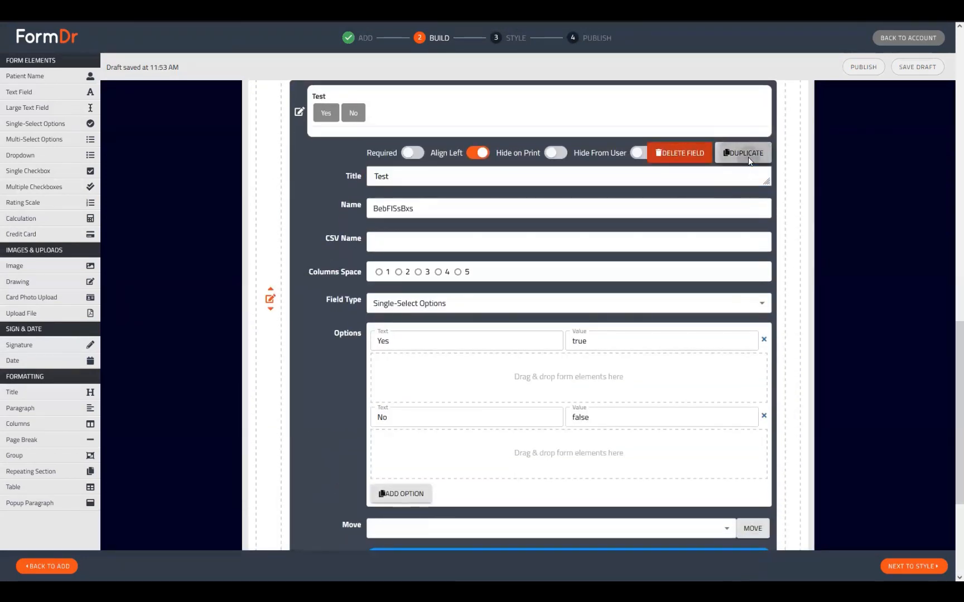
left_click(749, 118)
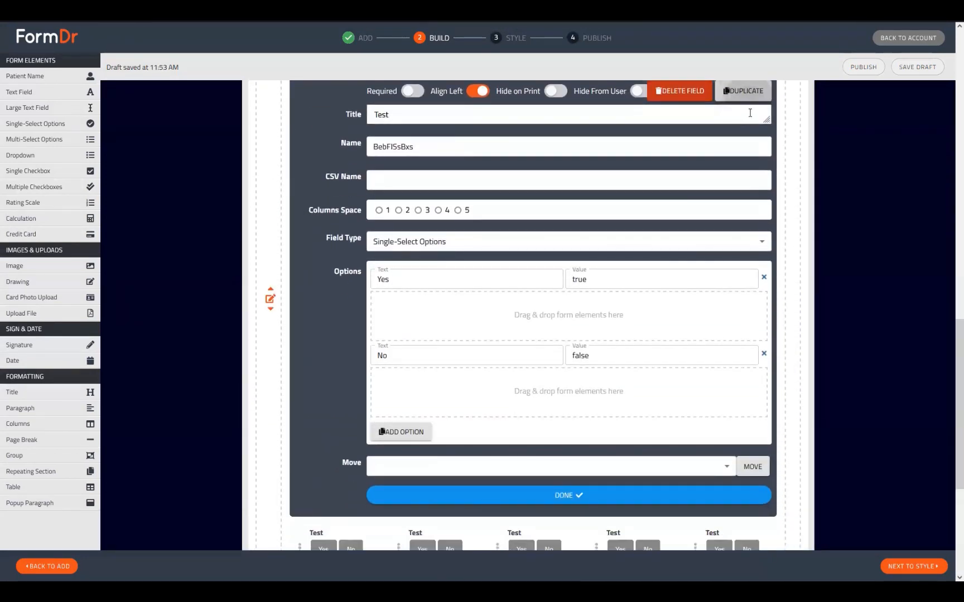
left_click(747, 90)
left_click(568, 466)
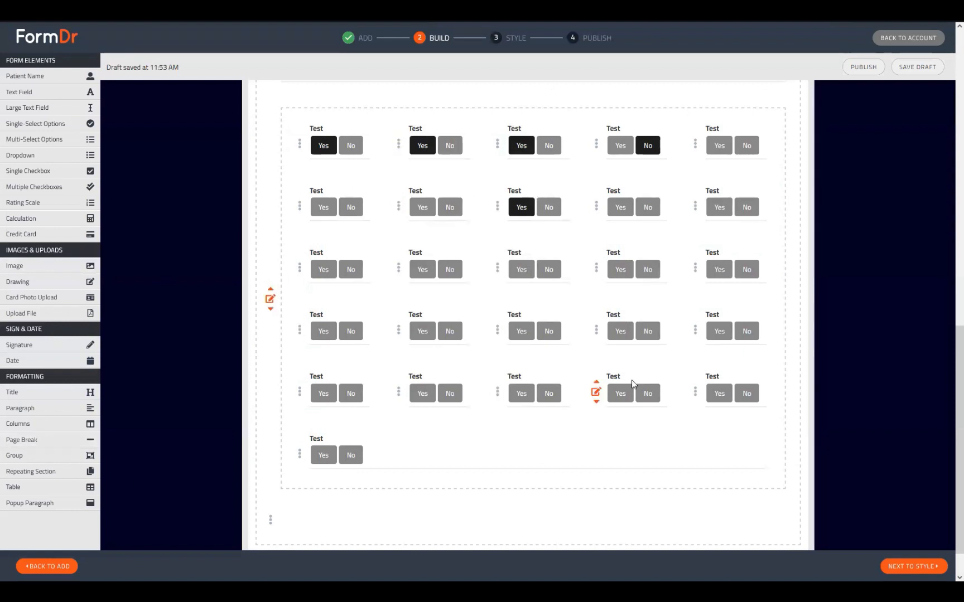
Try to move the section of "Test" fields higher in the Medical History form.
scroll(518, 411, "up", 3)
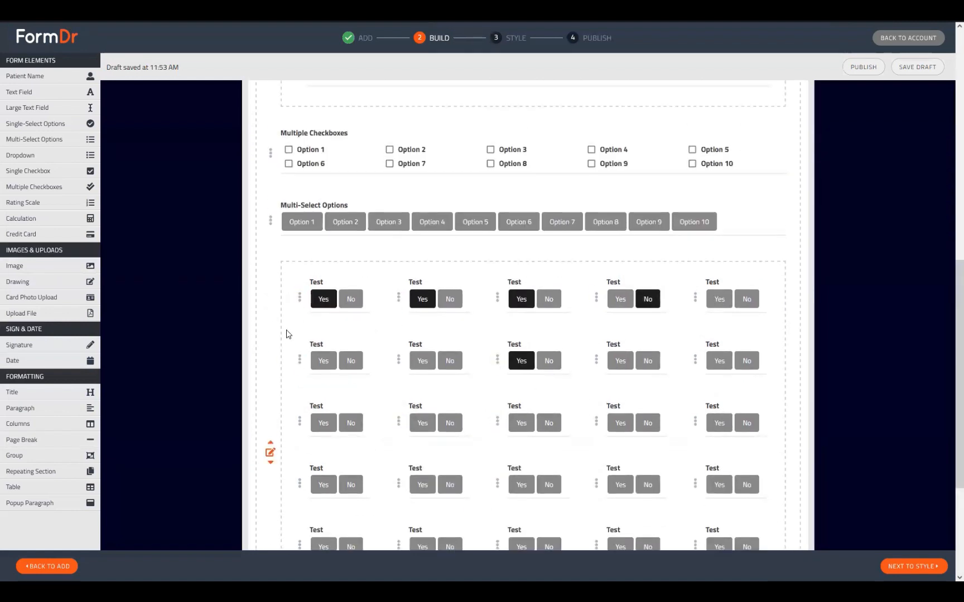
left_click_drag(271, 344, 344, 322)
scroll(338, 261, "up", 5)
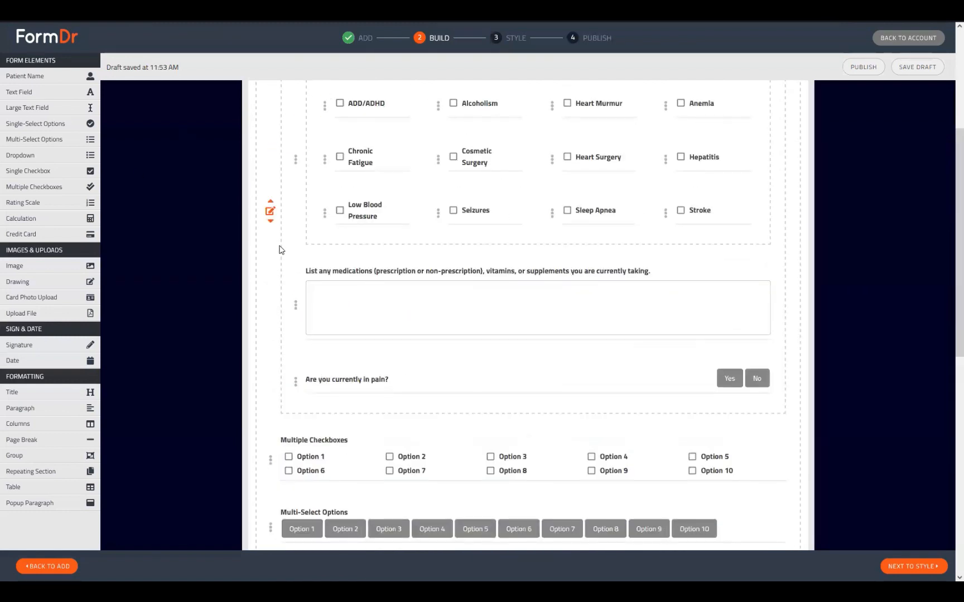
scroll(278, 249, "up", 3)
scroll(251, 329, "down", 4)
scroll(225, 332, "down", 1)
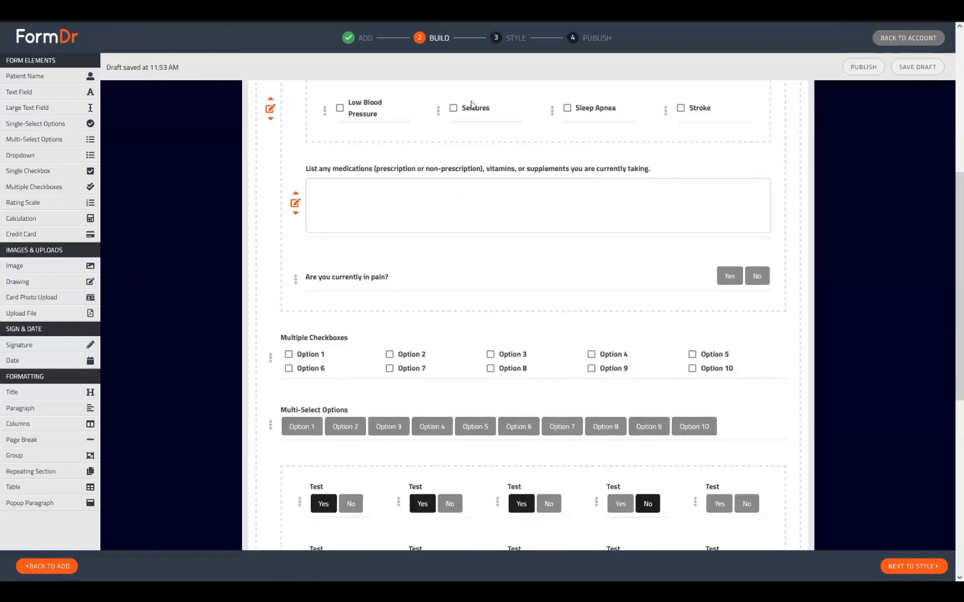
scroll(258, 342, "down", 6)
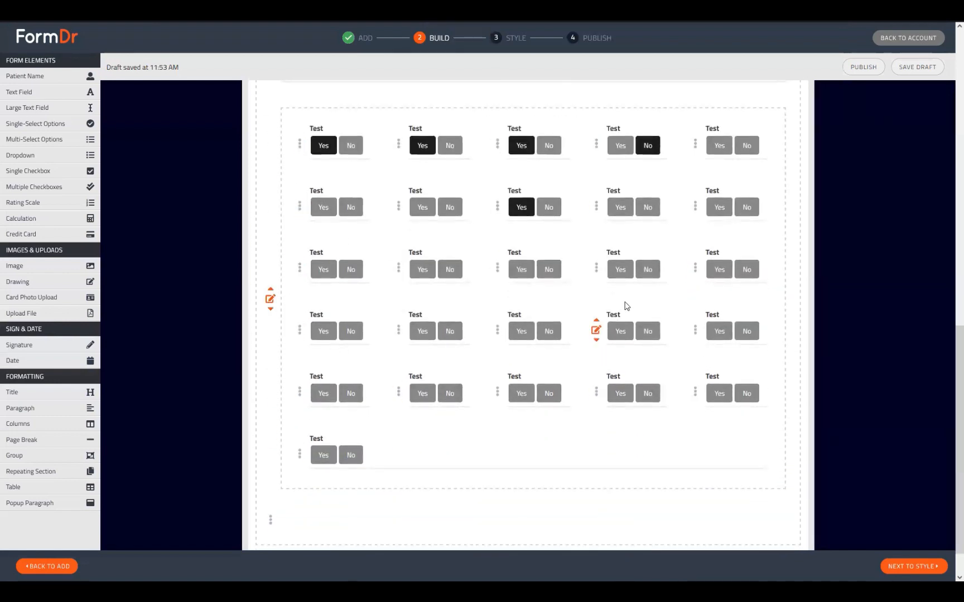
Insert a new columns section between the Multi-Select Options and the existing Test section, and place the first Test field in it.
scroll(456, 146, "up", 4)
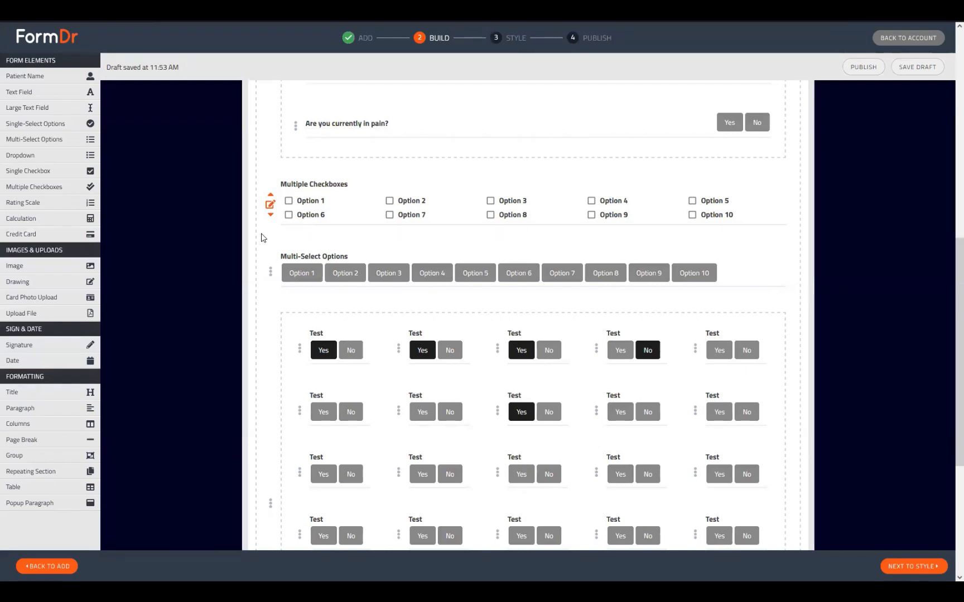
scroll(447, 439, "down", 3)
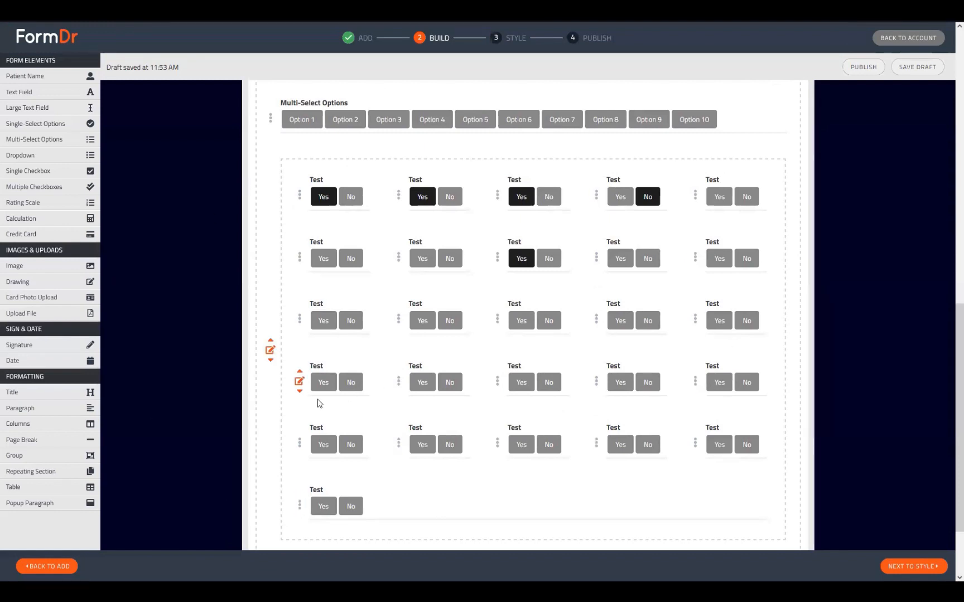
scroll(319, 402, "up", 2)
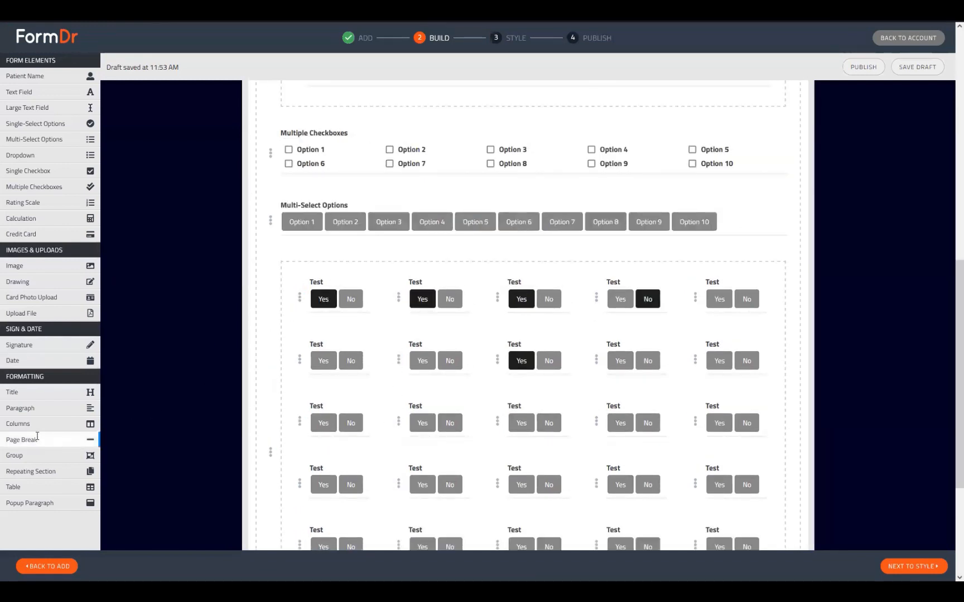
left_click_drag(50, 424, 395, 287)
left_click_drag(396, 382, 399, 299)
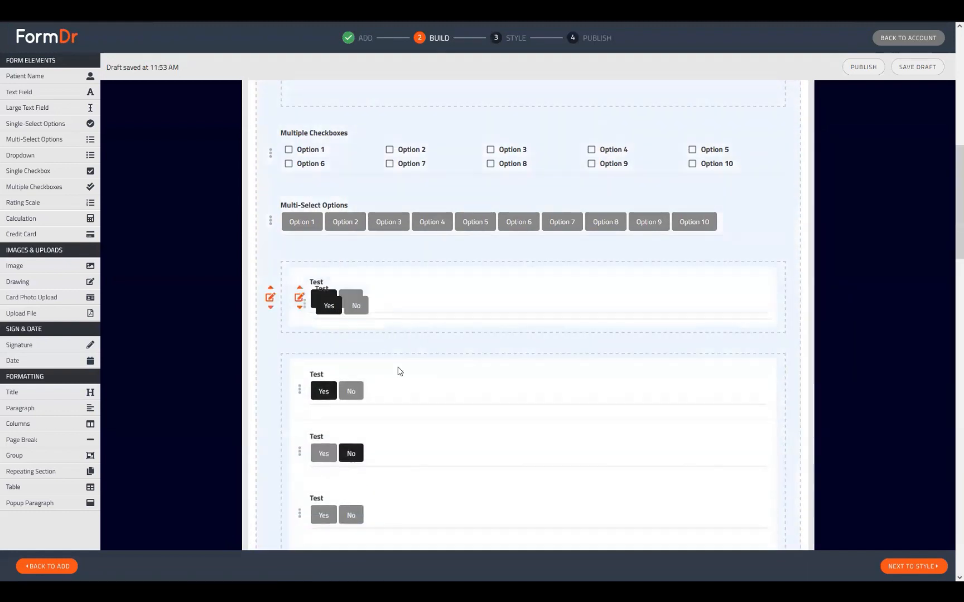
Transfer additional Test fields from the lower columns section into the new section above it.
left_click_drag(364, 439, 390, 362)
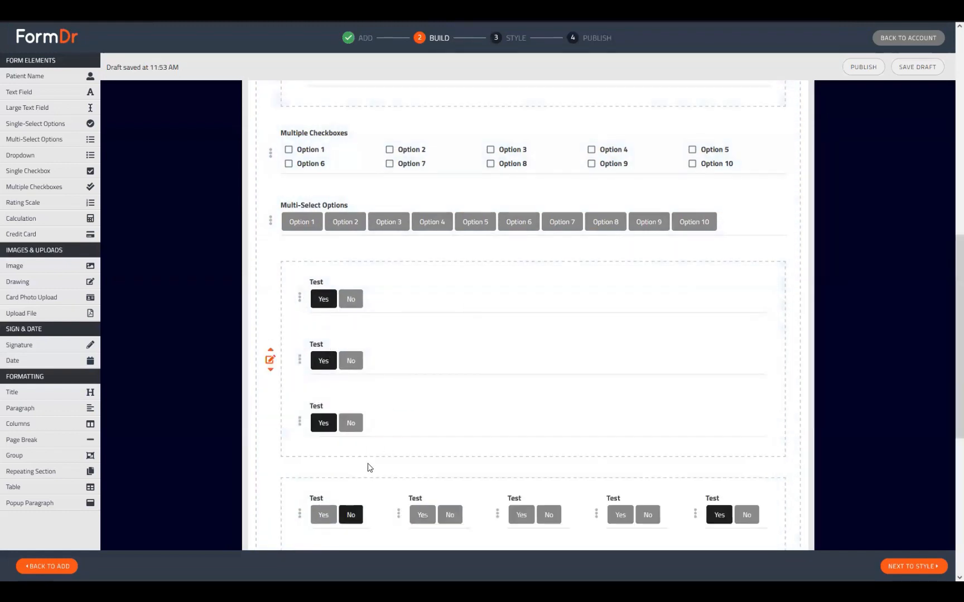
left_click_drag(342, 508, 349, 360)
scroll(378, 502, "down", 5)
left_click_drag(341, 319, 338, 282)
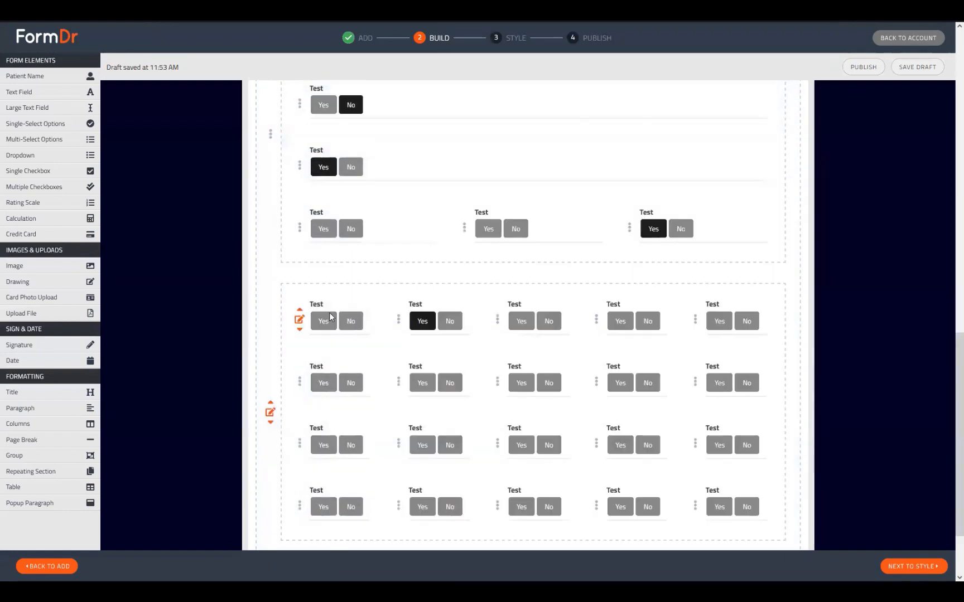
left_click_drag(330, 320, 326, 299)
scroll(318, 293, "up", 4)
Set the new Test section to 5 columns and close its settings.
left_click(270, 339)
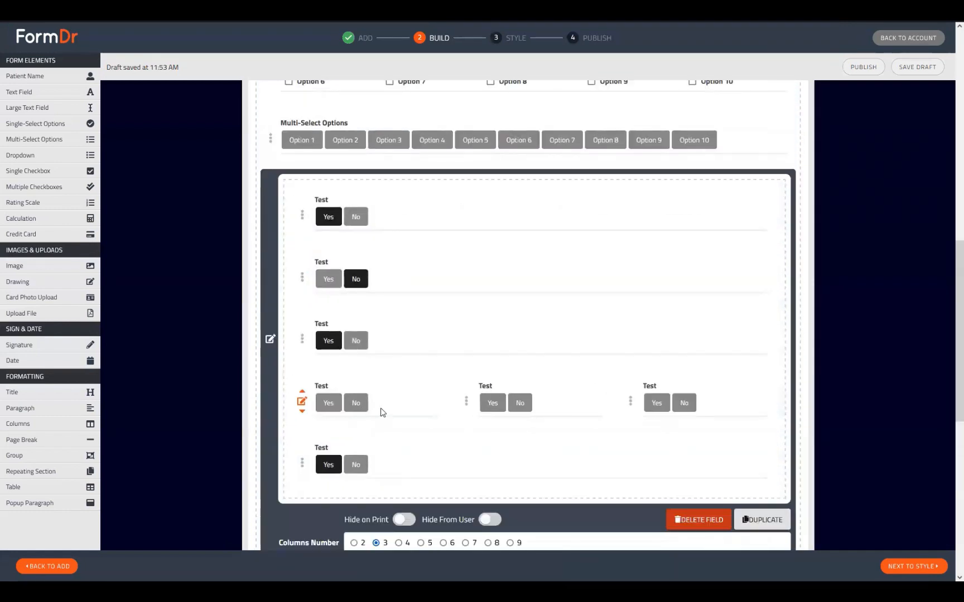
scroll(390, 396, "down", 4)
left_click(421, 340)
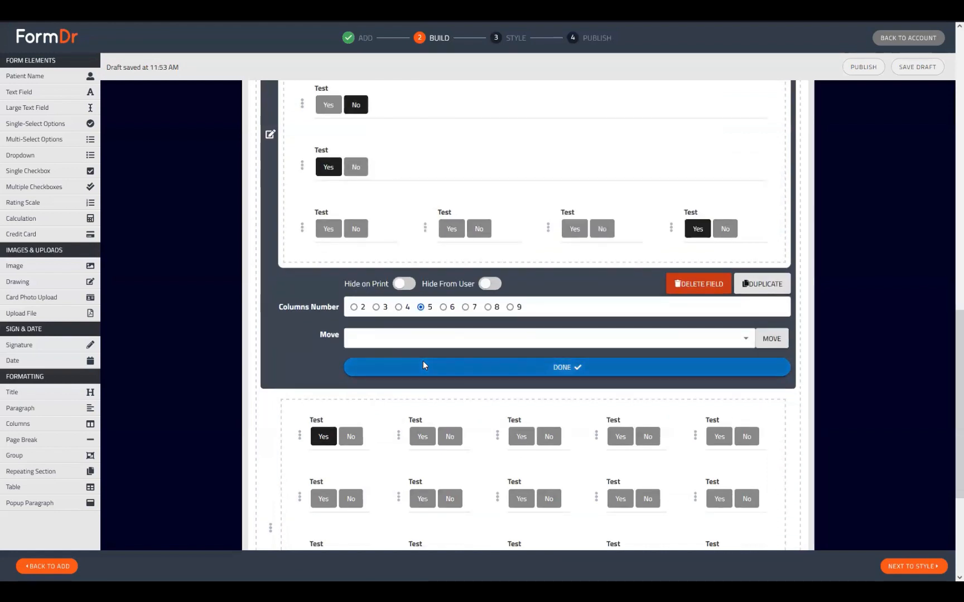
left_click(422, 364)
Add more Test fields from the lower section to the five-column section until it holds ten.
left_click(671, 228)
left_click(625, 404)
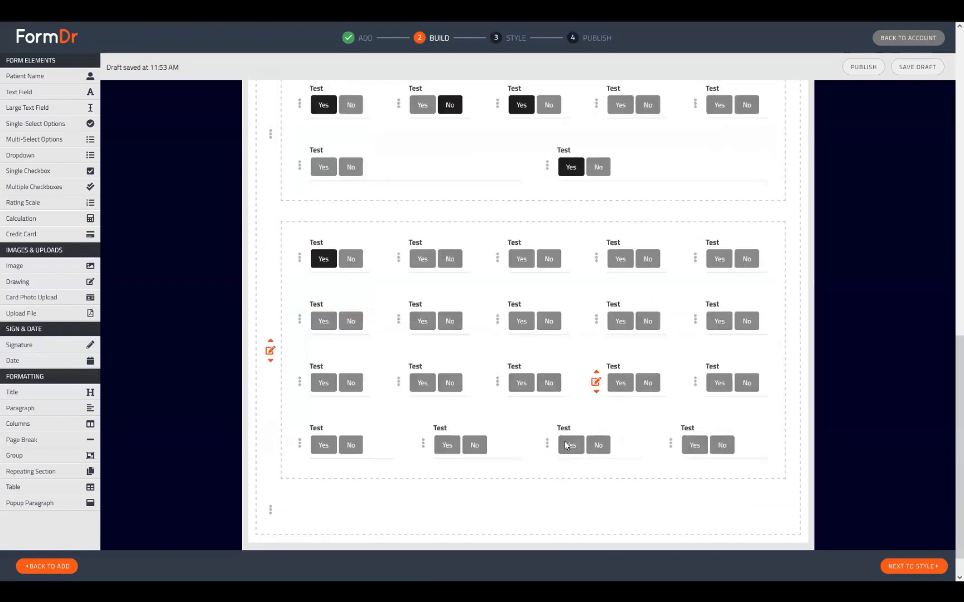
left_click_drag(350, 271, 394, 429)
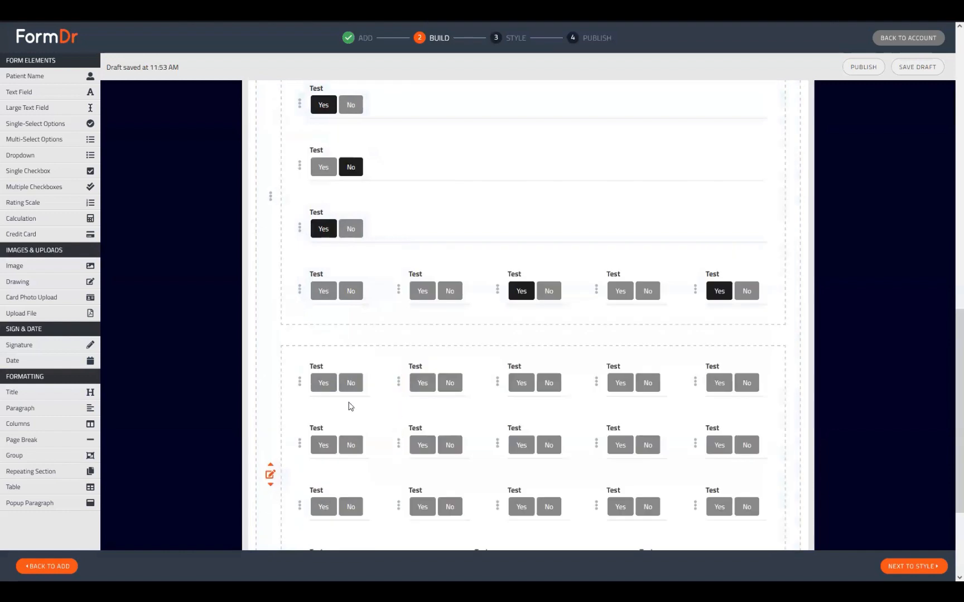
left_click_drag(339, 396, 368, 243)
left_click_drag(332, 372, 321, 272)
Reapply 5 columns to the upper Test section to arrange its fields in two rows of five, and finish editing it.
left_click(270, 227)
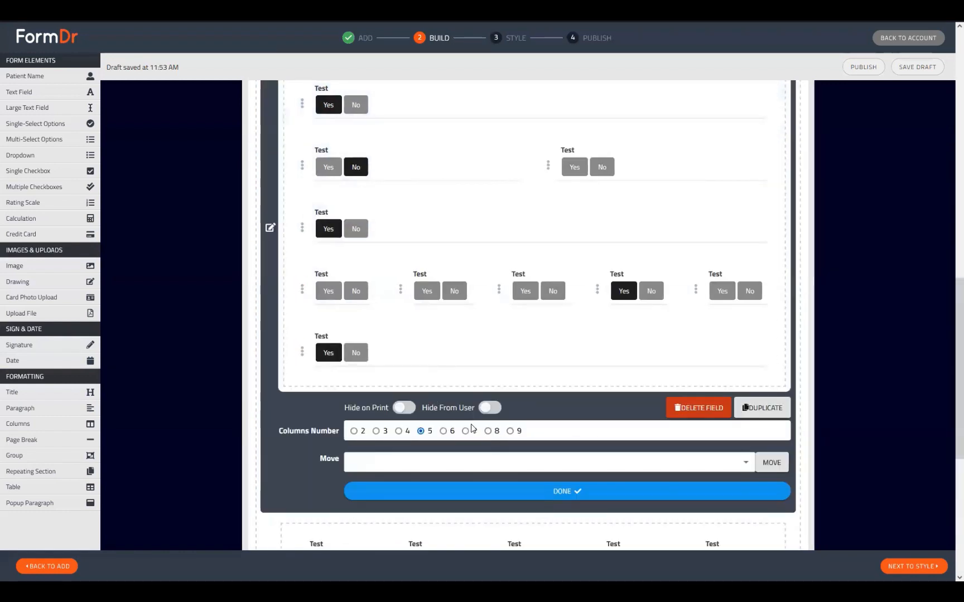
left_click(443, 431)
left_click(420, 390)
left_click(305, 355)
scroll(524, 443, "down", 4)
left_click(522, 438)
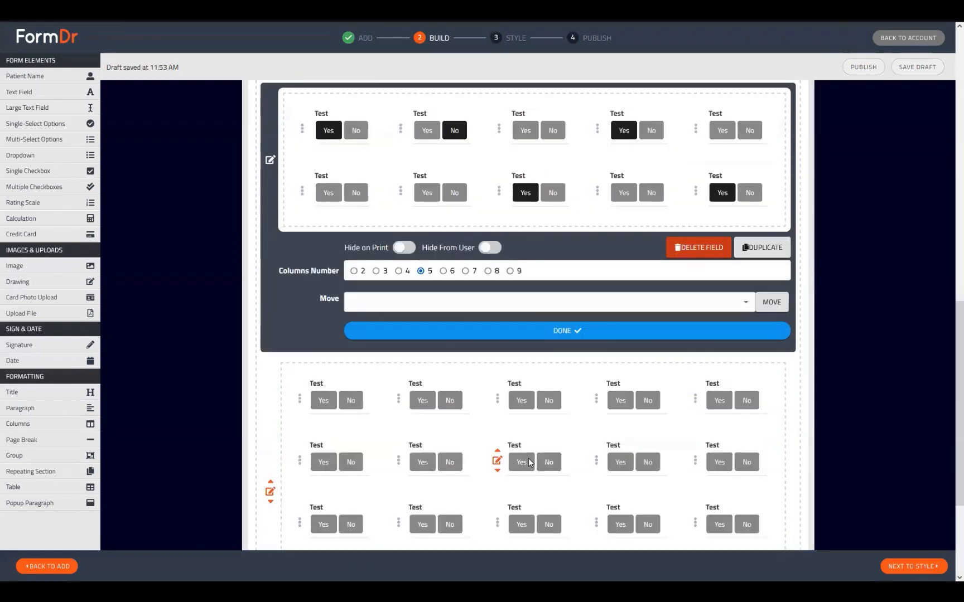
scroll(524, 335, "up", 3)
left_click(497, 484)
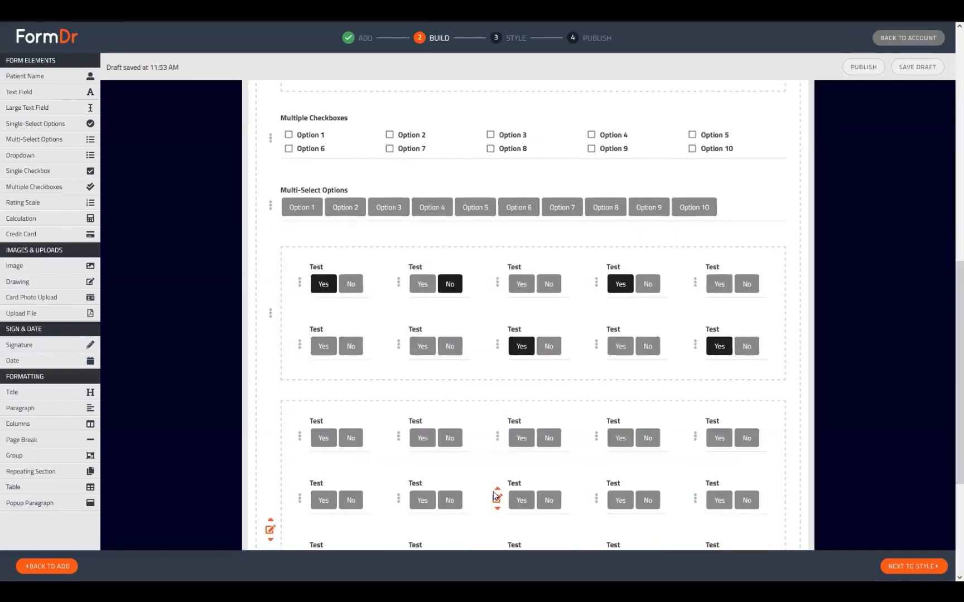
Try to move the upper Test section higher in the Medical History form.
left_click_drag(271, 313, 291, 241)
scroll(592, 274, "down", 3)
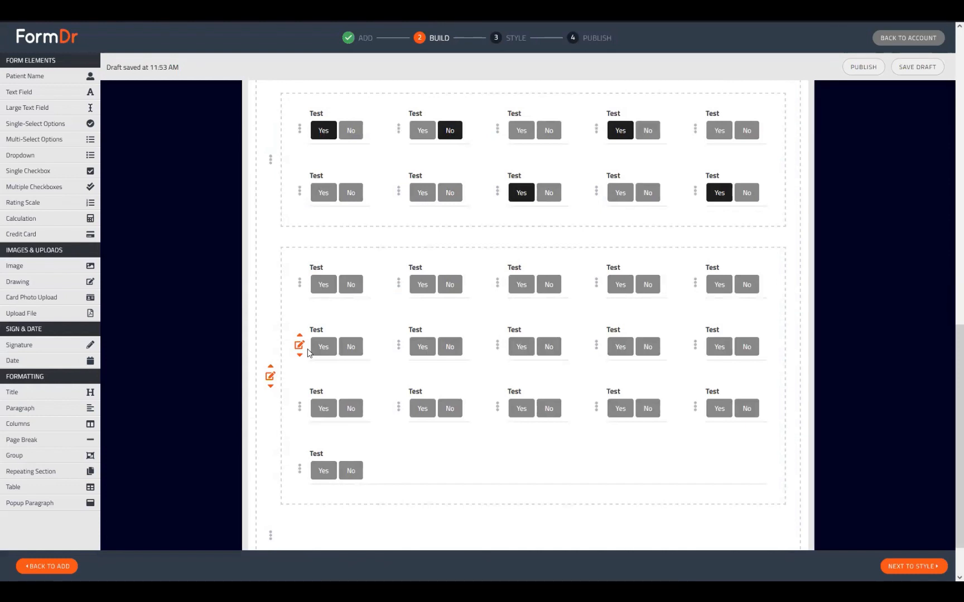
scroll(357, 486, "up", 2)
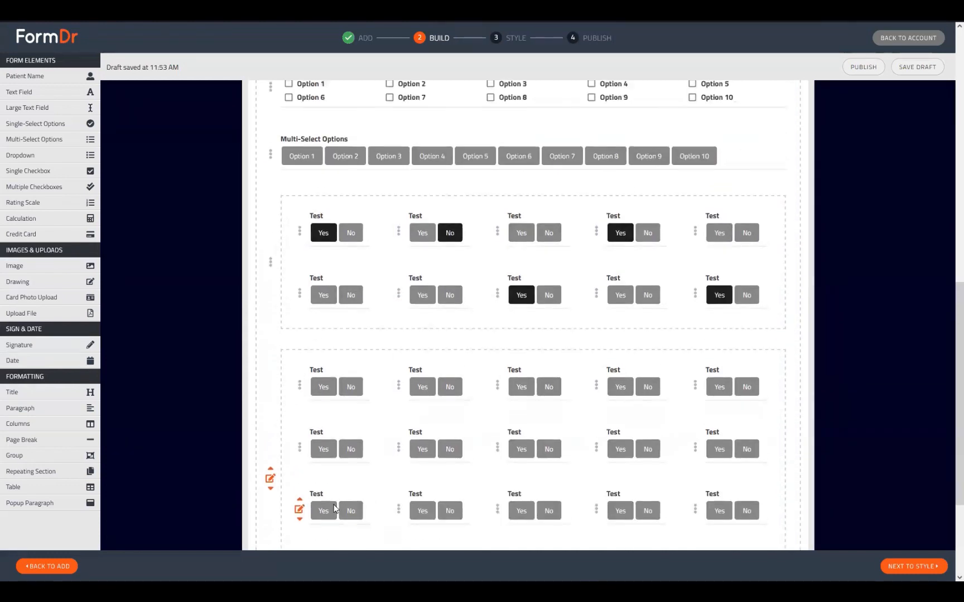
Switch the Use as Page Break option on and back off for the blank element beneath the Test sections, and close its settings.
scroll(368, 485, "down", 1)
scroll(271, 446, "down", 2)
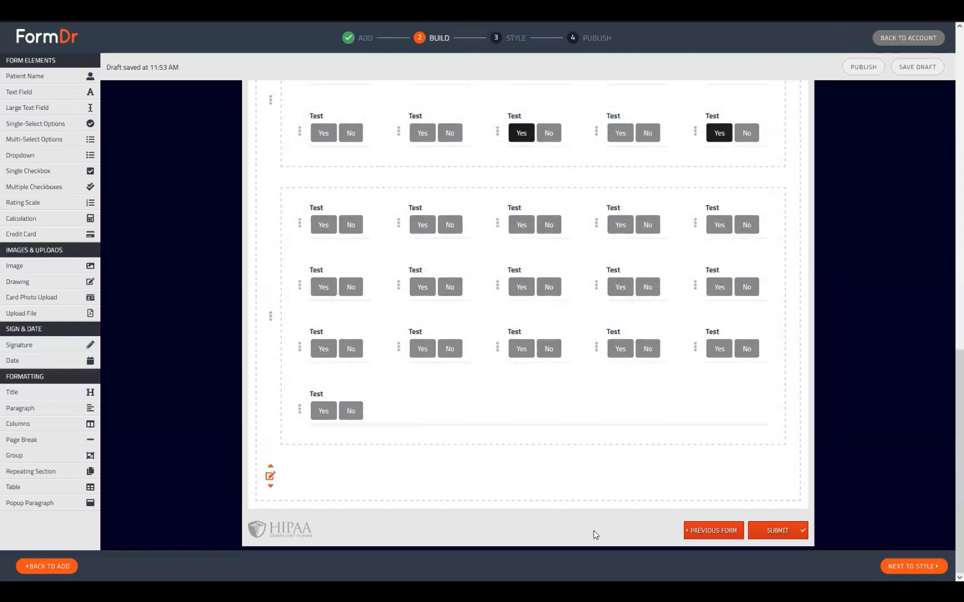
left_click(564, 496)
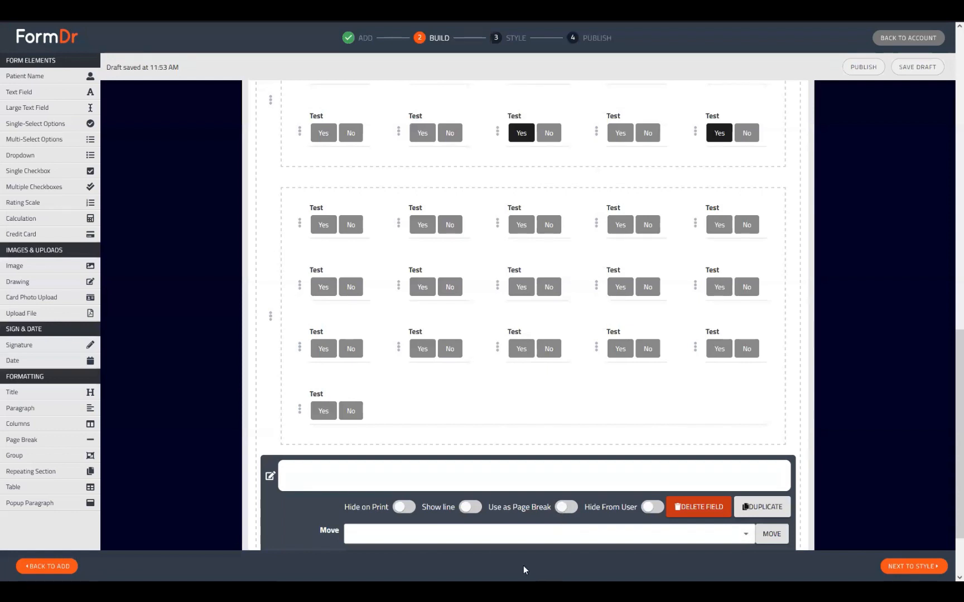
left_click(567, 507)
left_click(566, 507)
left_click(270, 476)
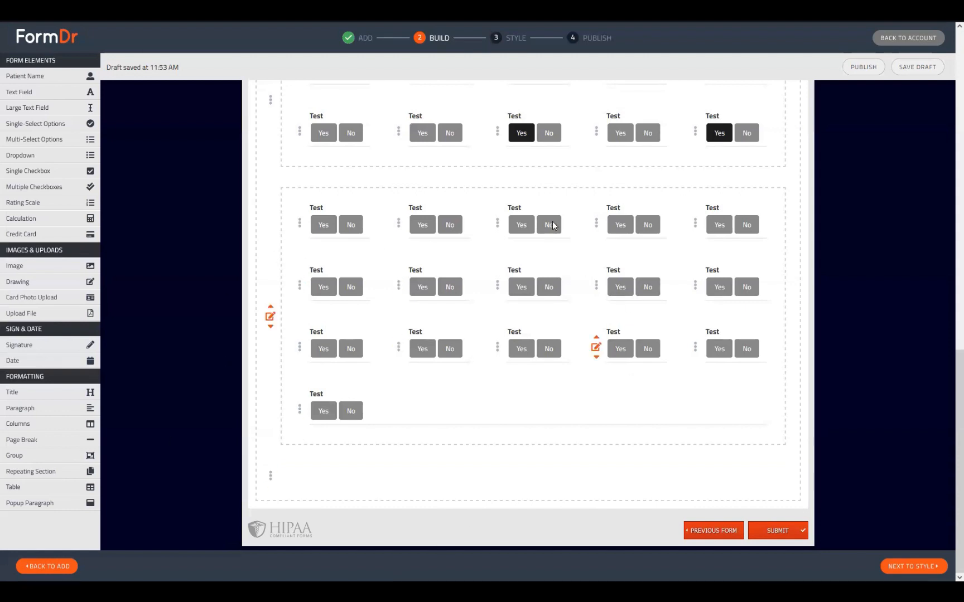
Place a page break element between the two Test sections, then open its settings and close them without changing any option.
scroll(502, 282, "up", 1)
scroll(502, 281, "up", 1)
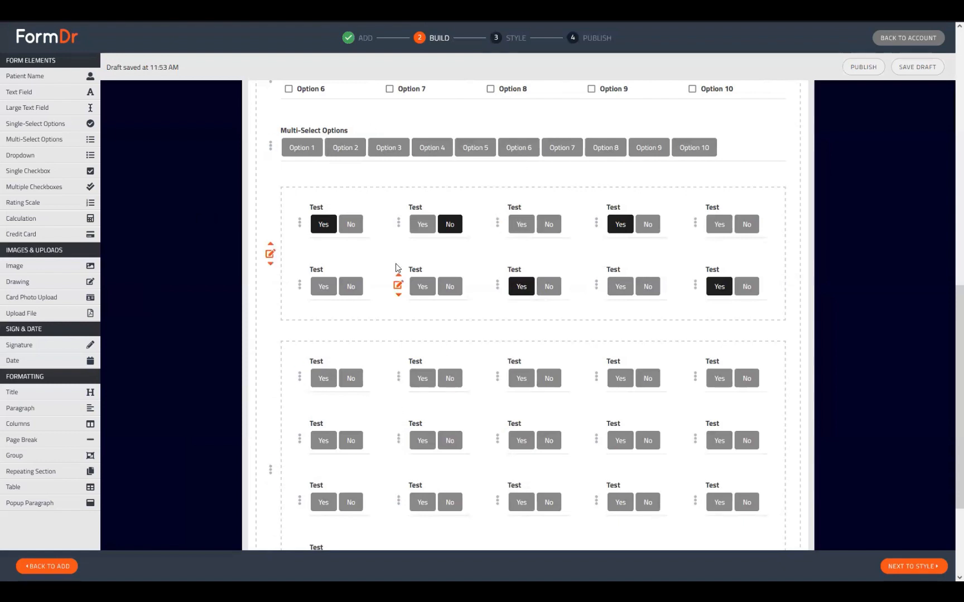
scroll(351, 382, "down", 2)
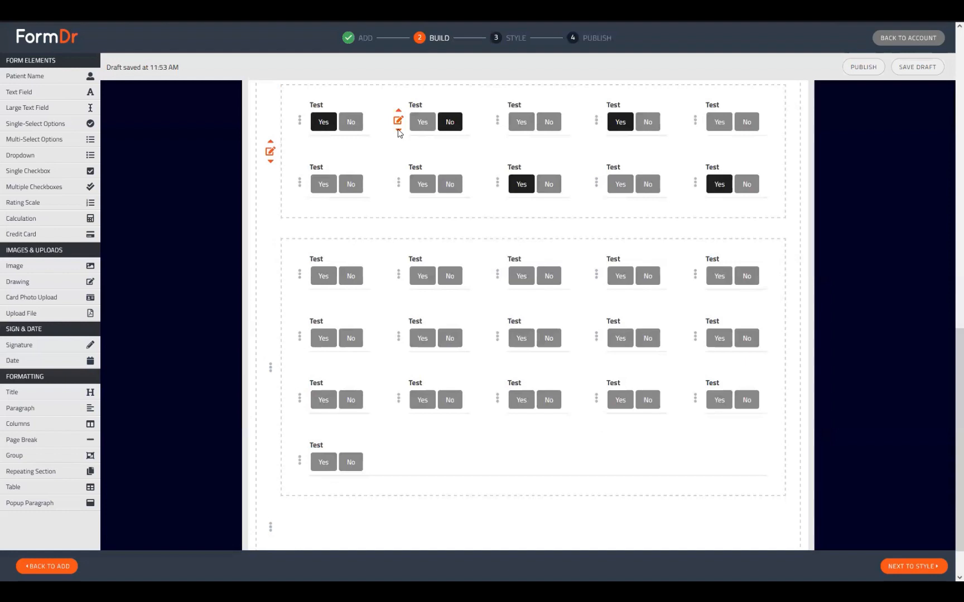
left_click_drag(307, 521, 366, 239)
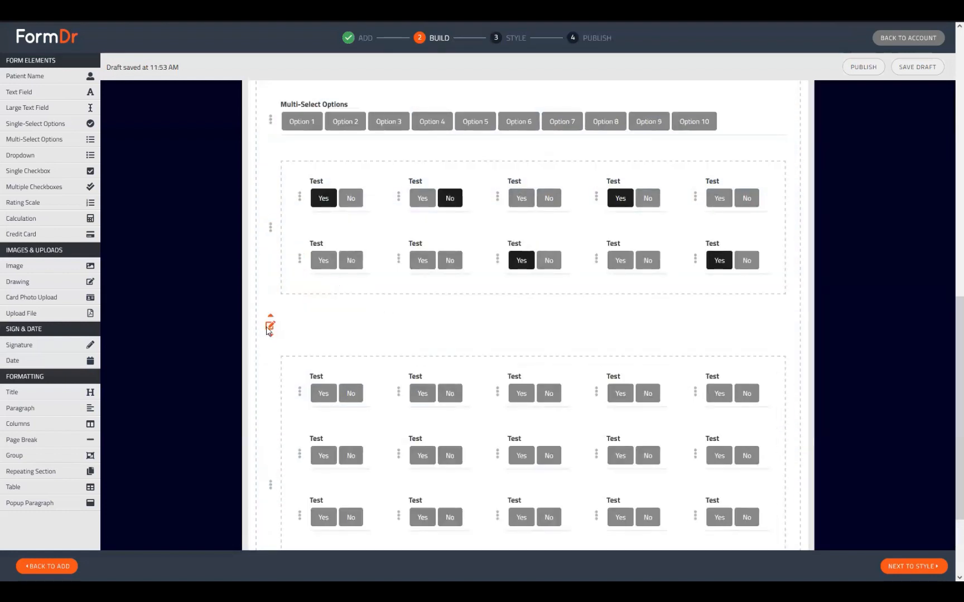
left_click_drag(271, 331, 276, 332)
left_click(269, 324)
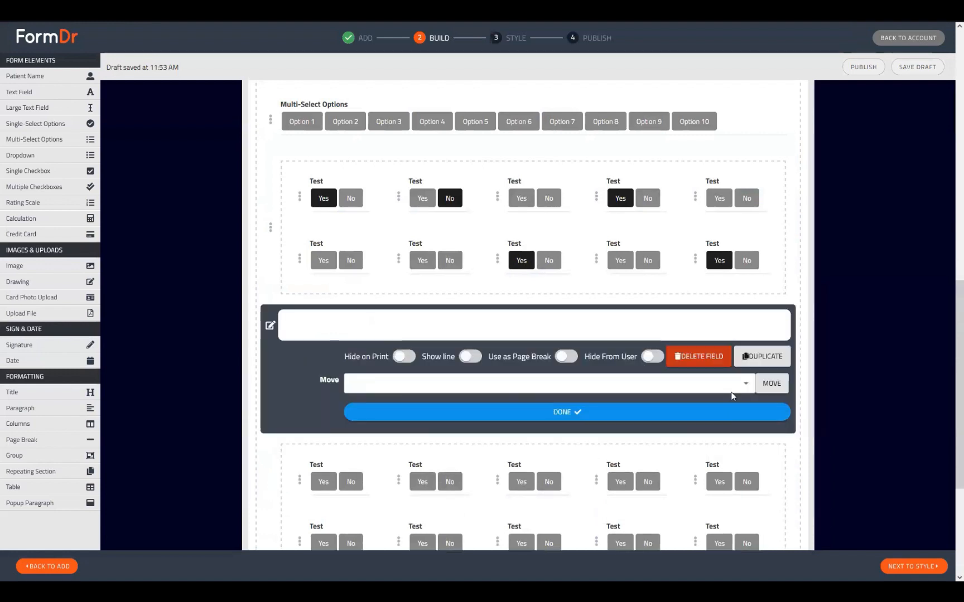
left_click(426, 412)
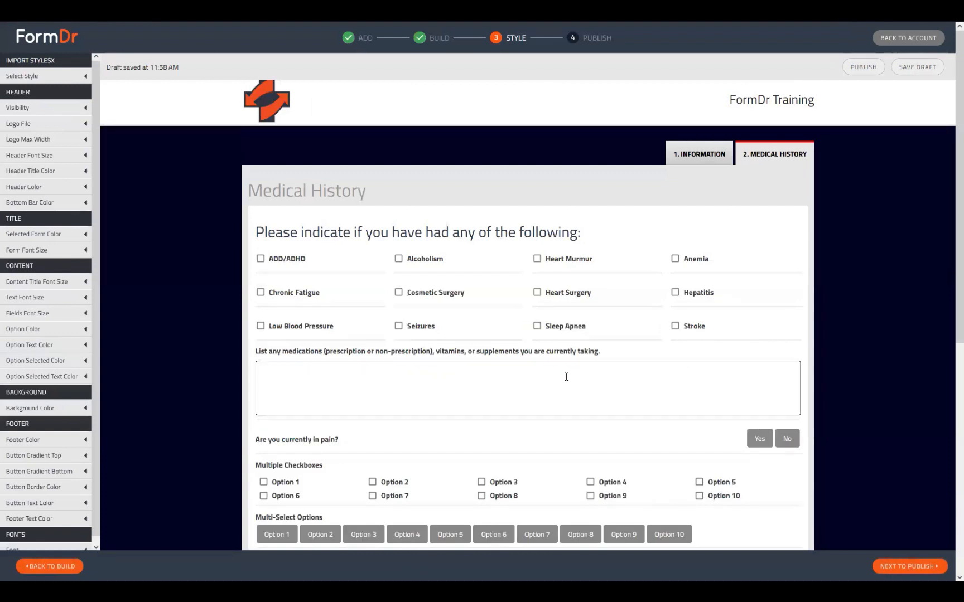
Review the full Medical History form in the style preview and return to the Build stage.
scroll(536, 404, "down", 5)
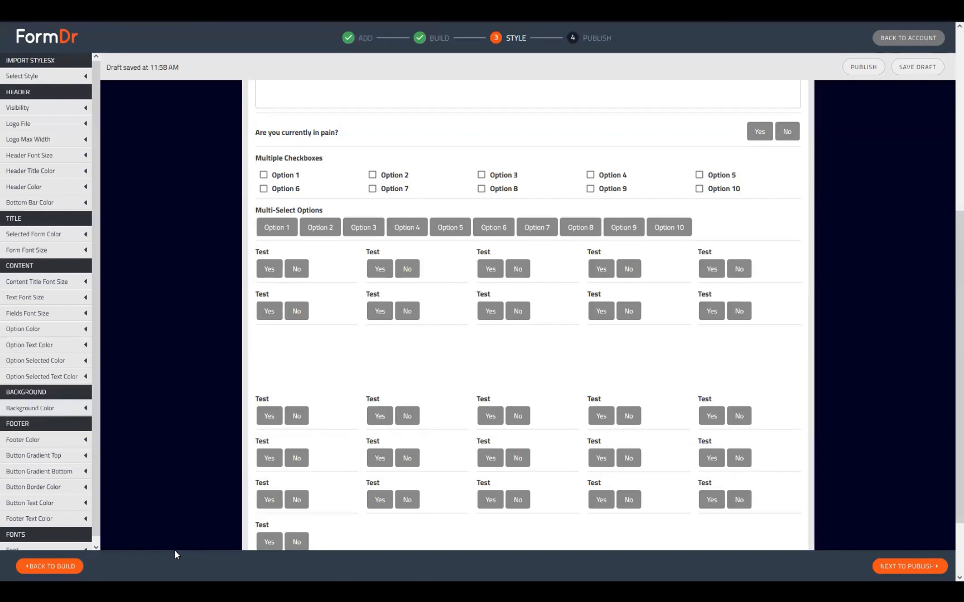
scroll(295, 523, "up", 5)
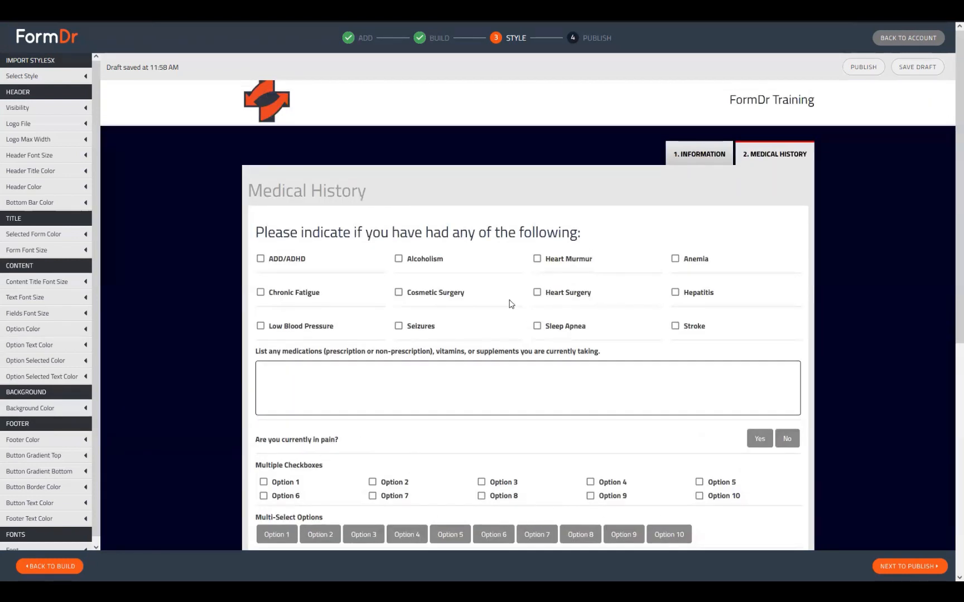
left_click(69, 565)
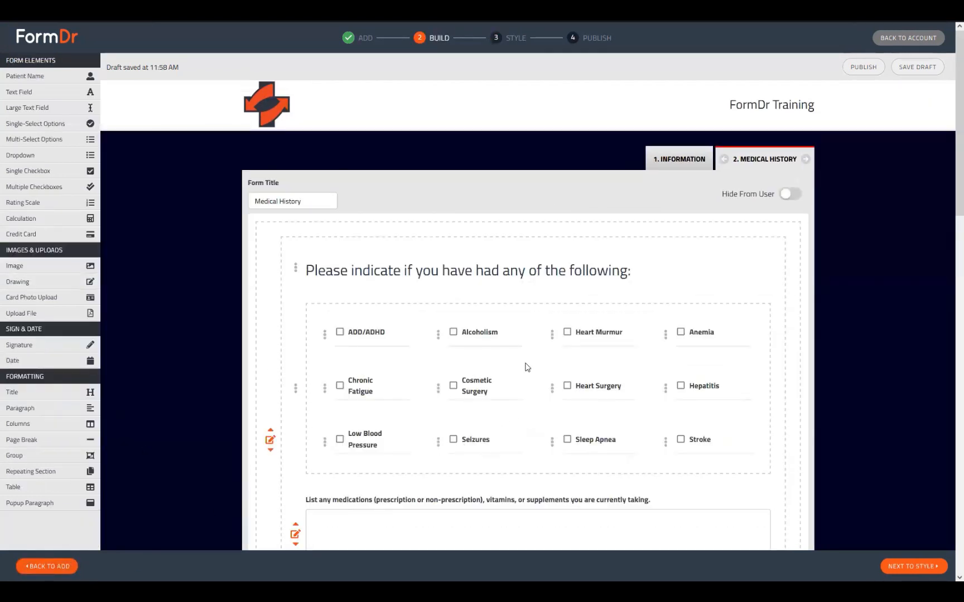
Switch to the Information form and add an image element above the Patient Name field.
left_click(672, 158)
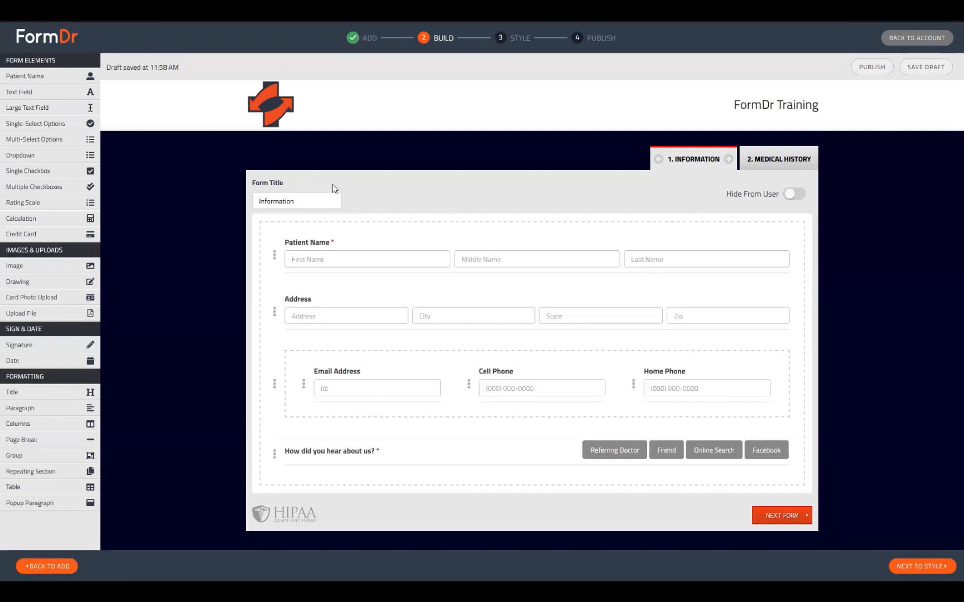
left_click(297, 200)
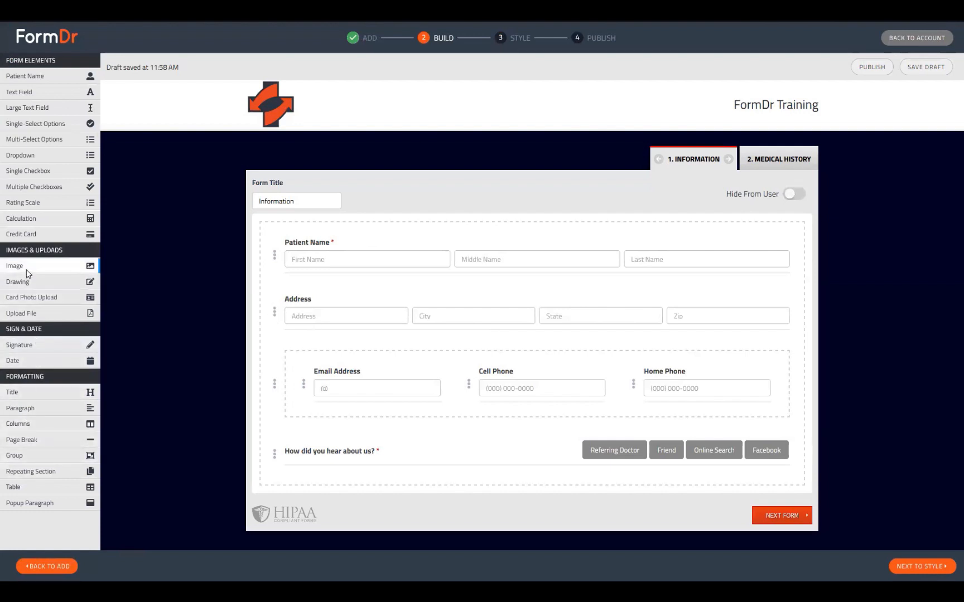
left_click_drag(29, 269, 459, 259)
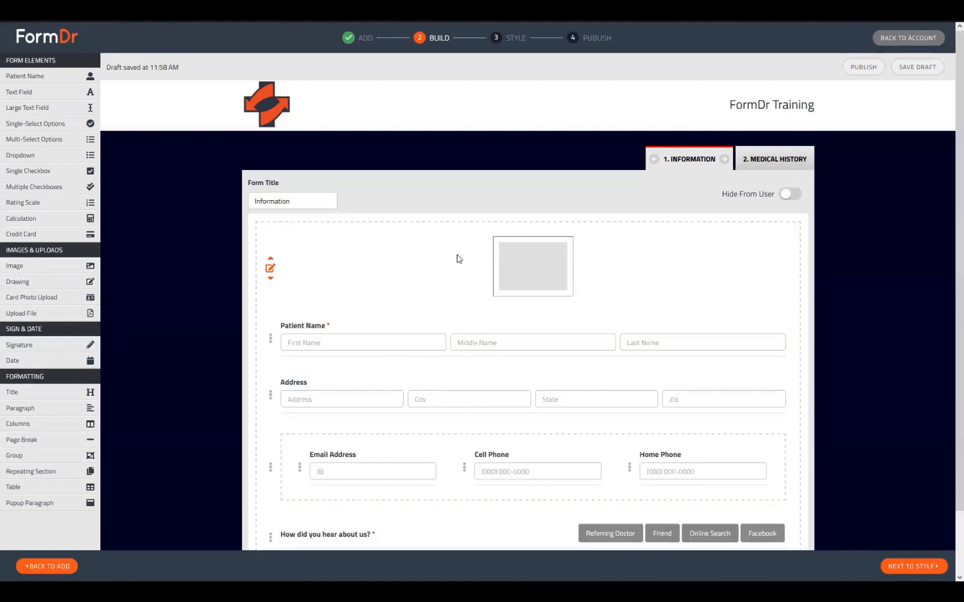
Upload FormDr-Logo-Light.png from the Desktop into the new image element.
left_click(271, 270)
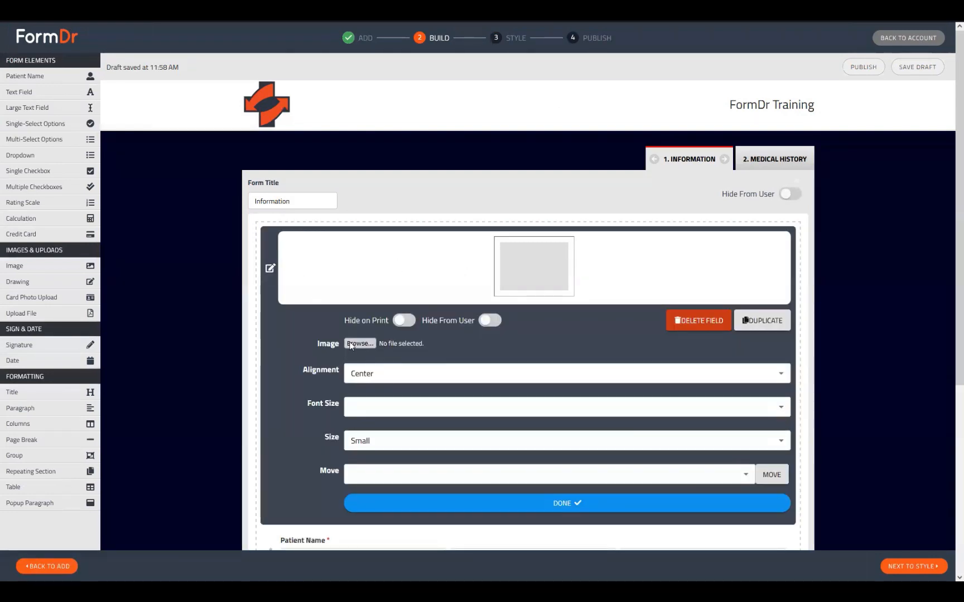
left_click(360, 343)
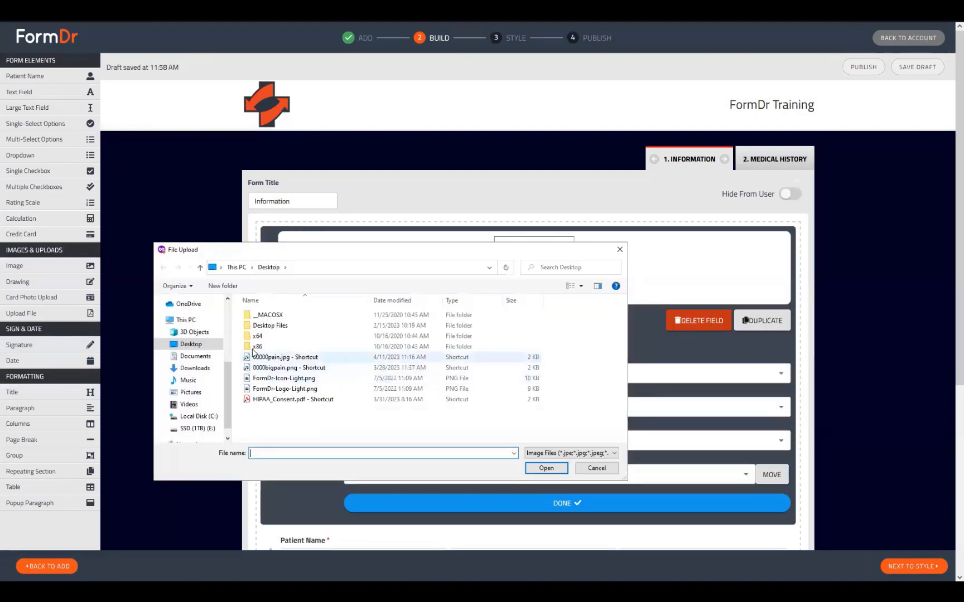
left_click(301, 389)
left_click(551, 472)
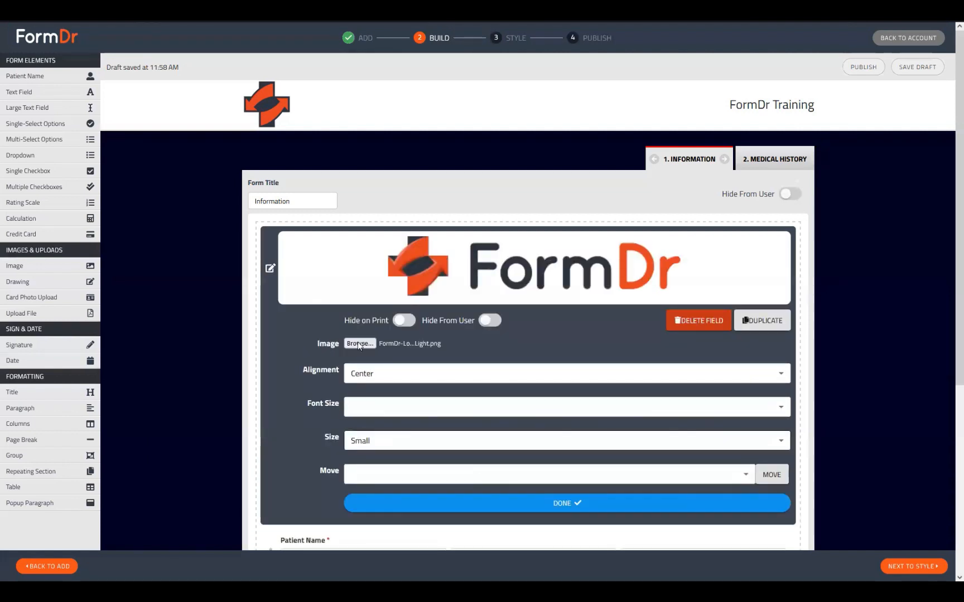
Set the logo image's size to Tiny and close its settings.
left_click(390, 438)
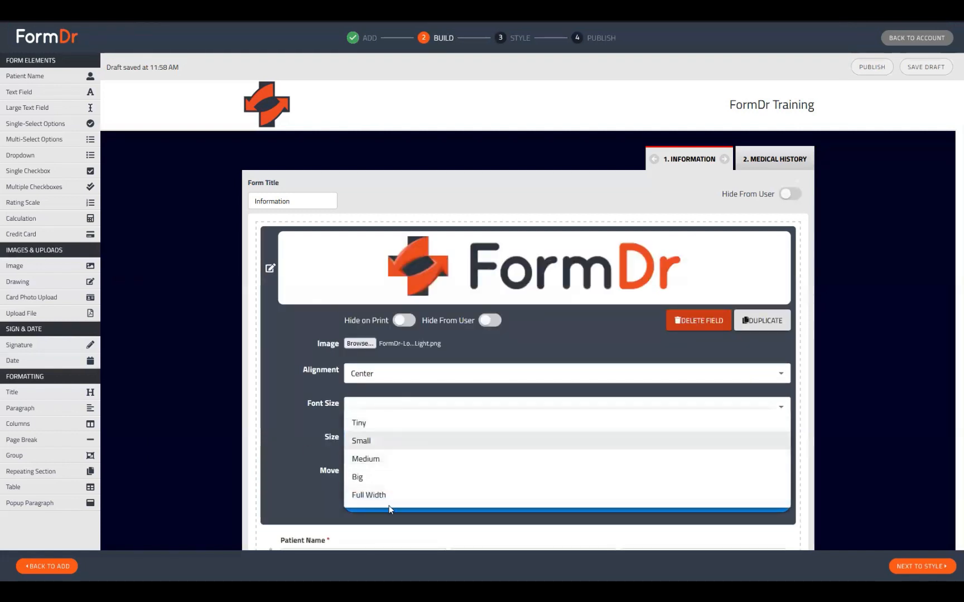
left_click(373, 424)
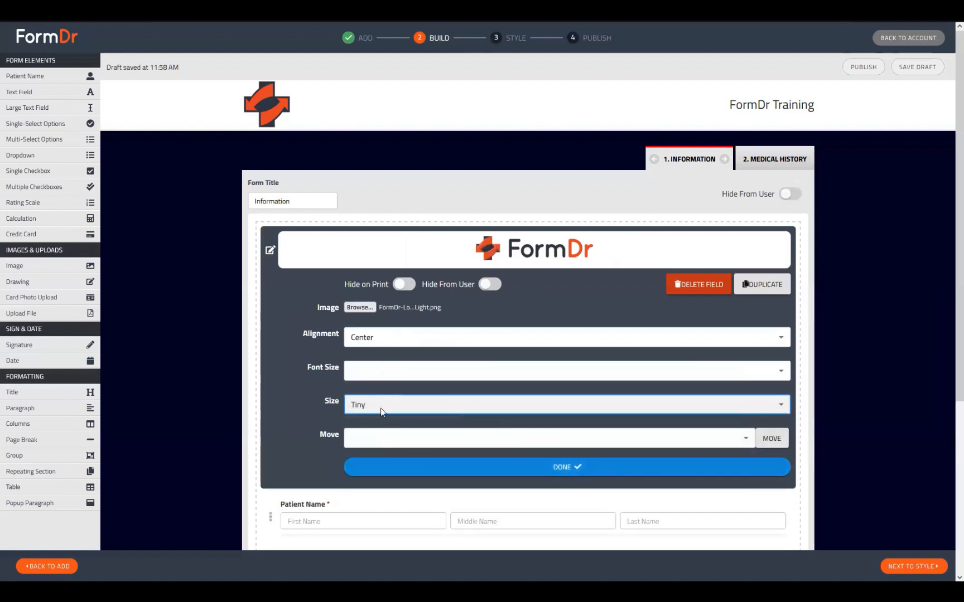
left_click(365, 406)
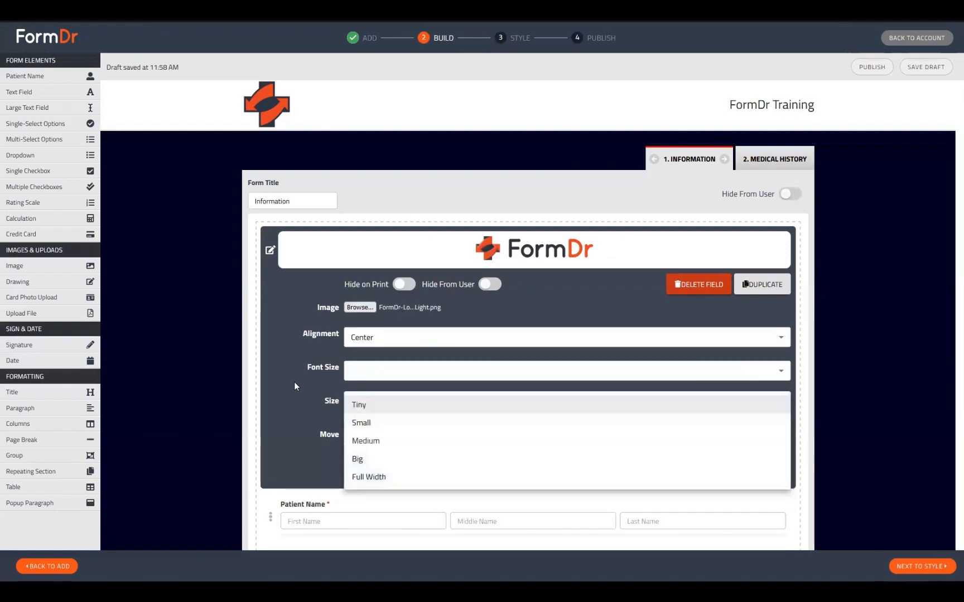
left_click(371, 408)
left_click(271, 250)
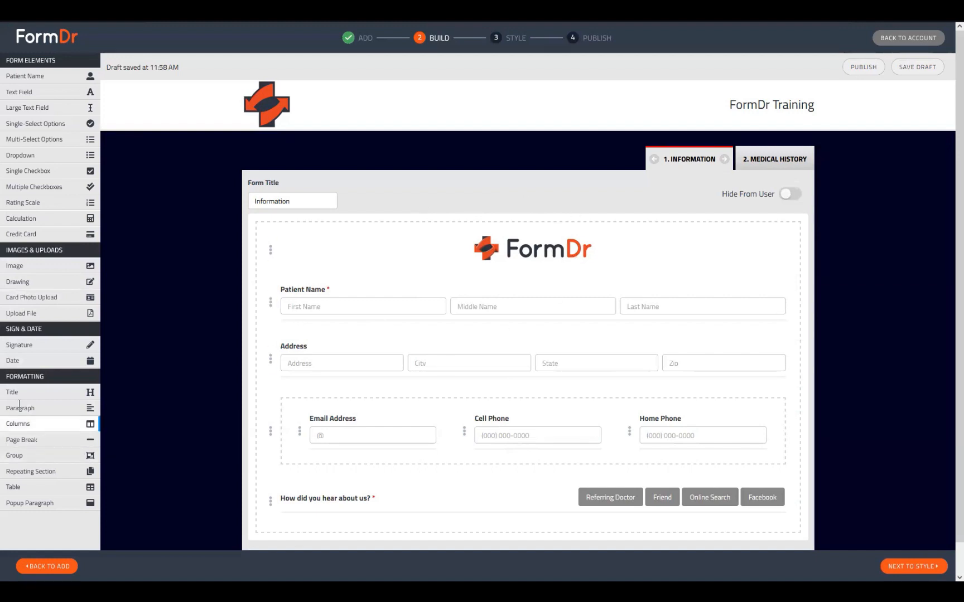
Add a paragraph element between the logo and Patient Name, with ADDRESS, PHONE and EMAIL on three separate lines.
left_click_drag(19, 409, 270, 295)
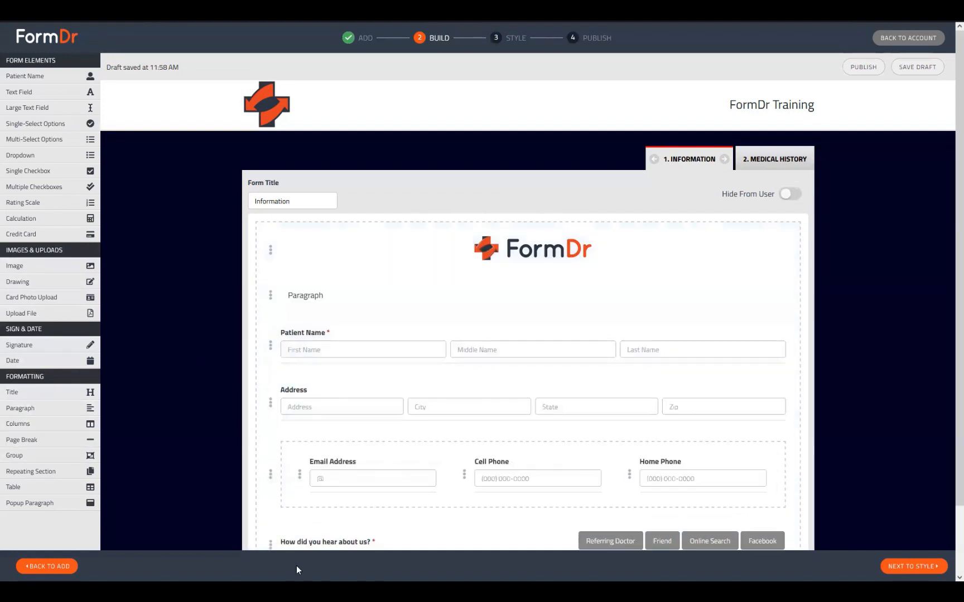
left_click(270, 296)
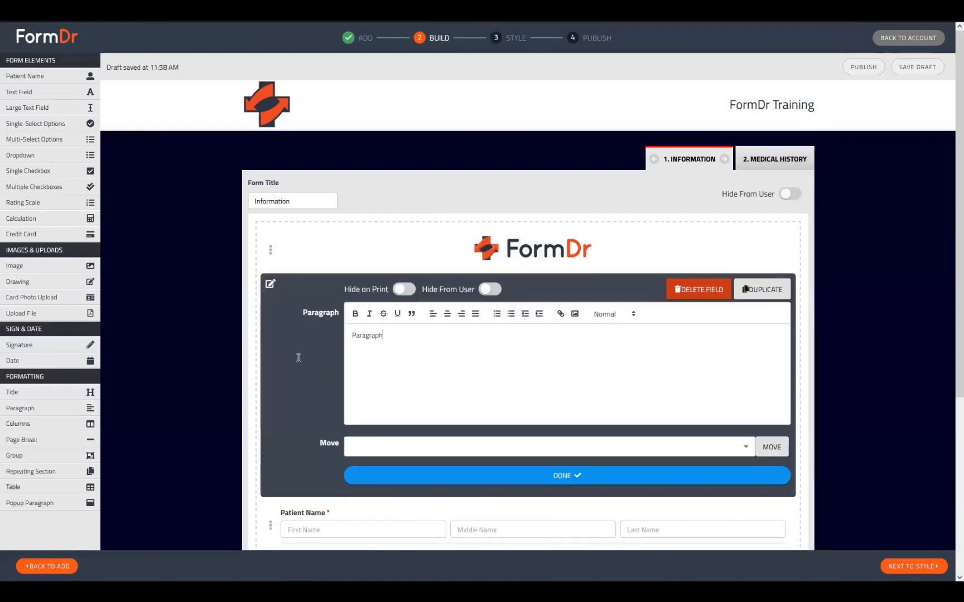
key("ctrl+a")
type("ADDRESS")
key("Return")
type("PHONE")
key("Return")
type("EMAIL")
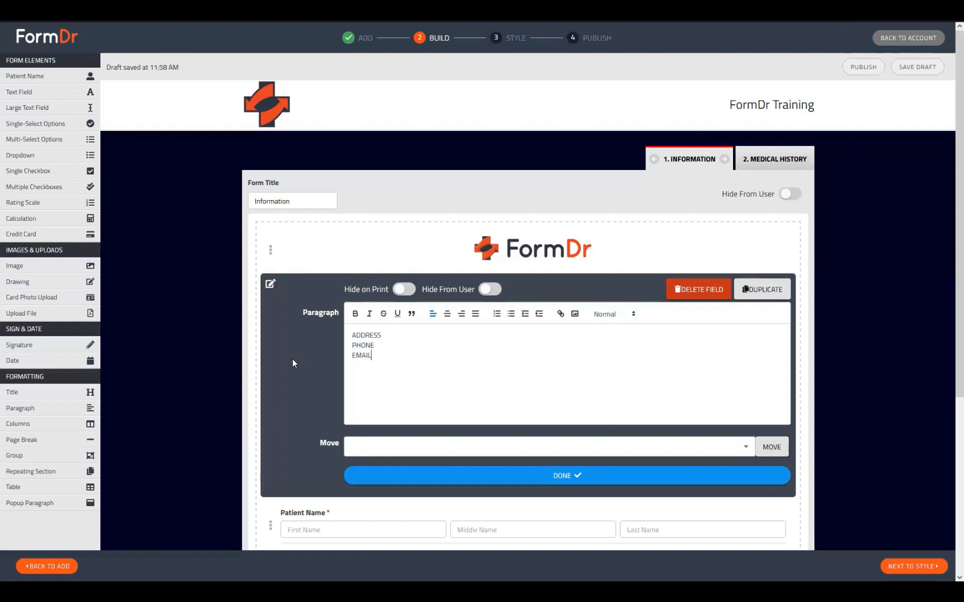
Make all three lines of the paragraph bold and centred, and finish editing it.
left_click_drag(351, 335, 400, 384)
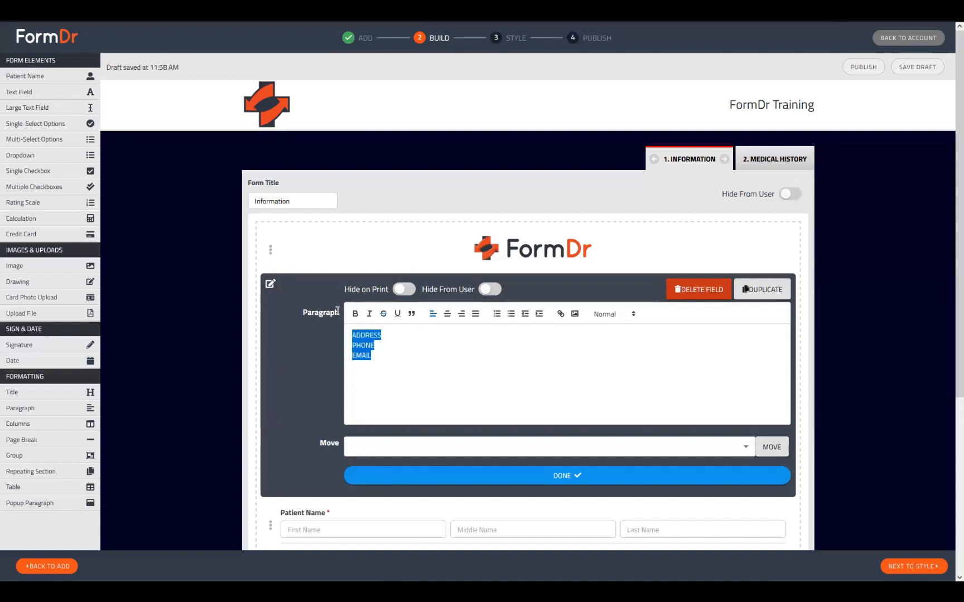
left_click(355, 313)
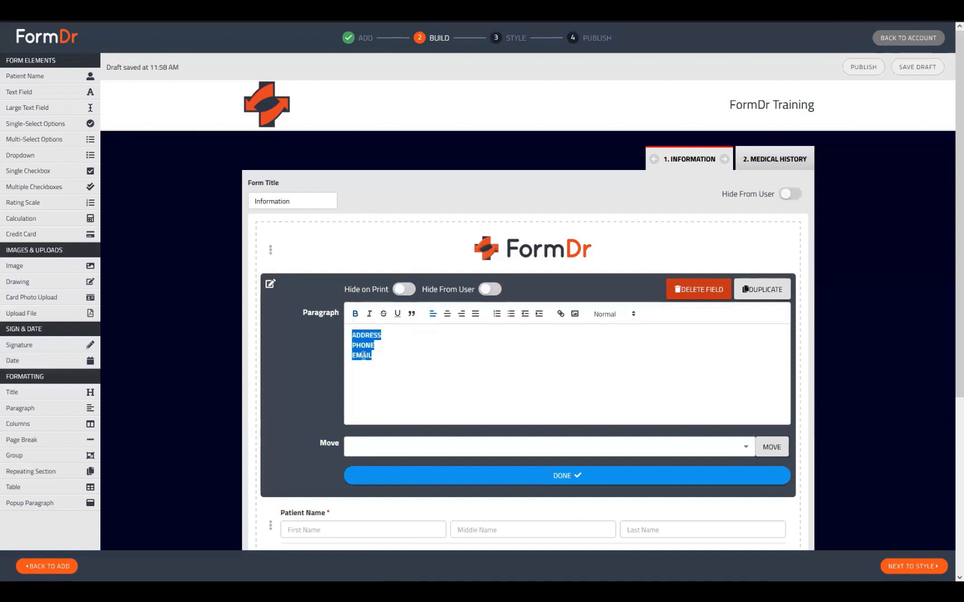
left_click(448, 317)
left_click(550, 475)
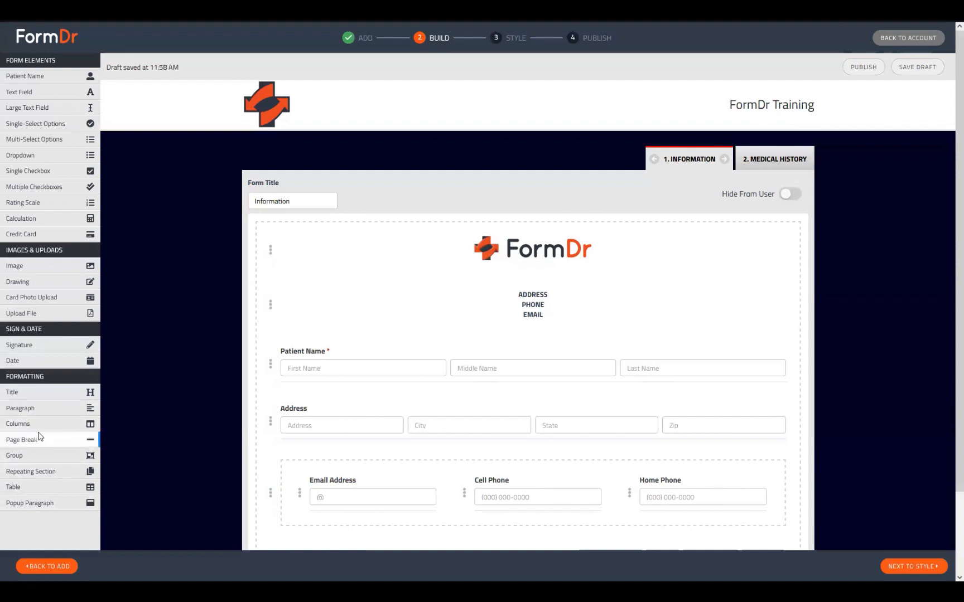
Add a columns element at the start of the Information form and move the logo and the contact paragraph into it.
left_click_drag(37, 428, 484, 249)
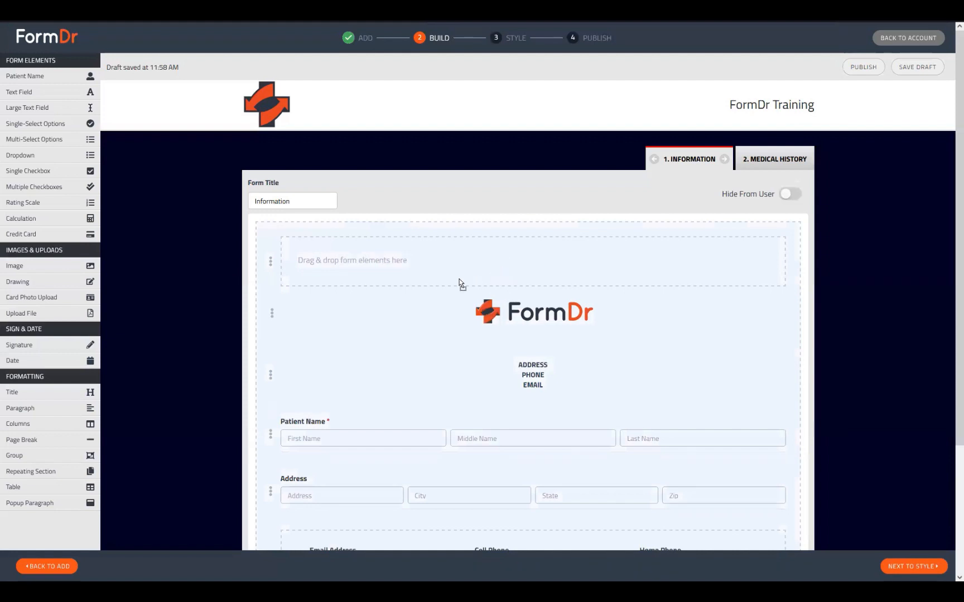
left_click_drag(445, 305, 512, 277)
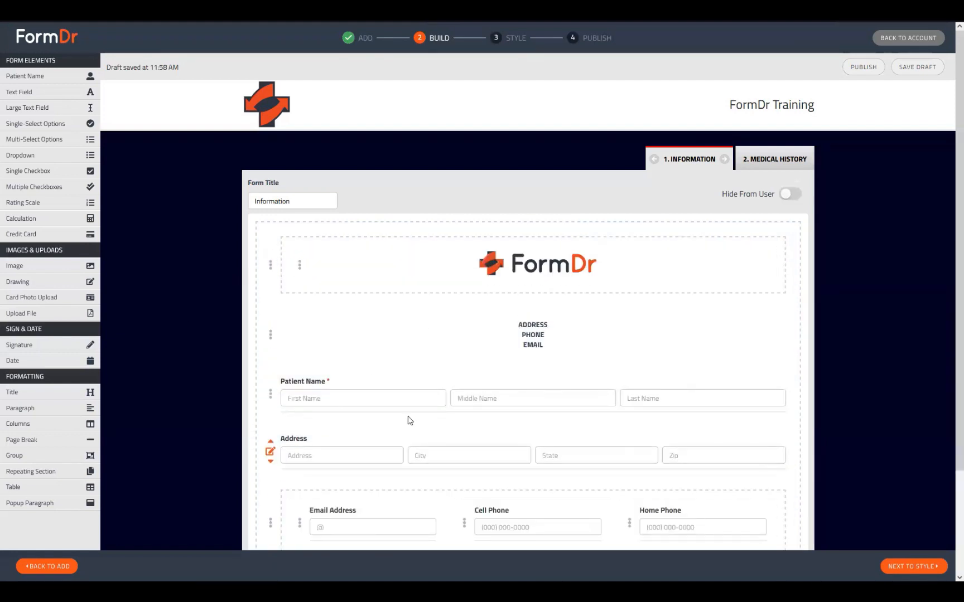
left_click_drag(467, 335, 503, 296)
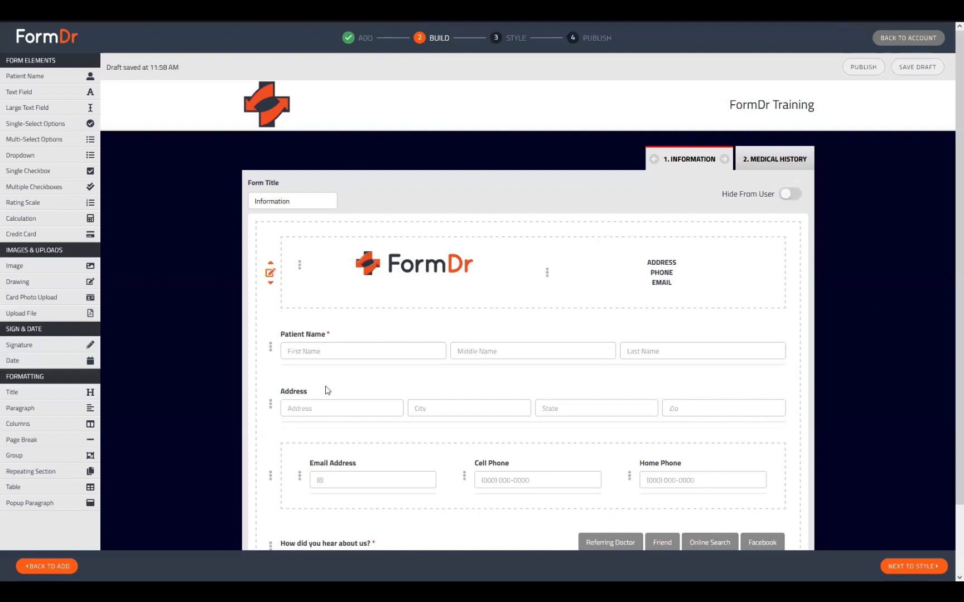
Right-align the ADDRESS, PHONE and EMAIL lines in the contact paragraph and close its settings.
left_click(546, 273)
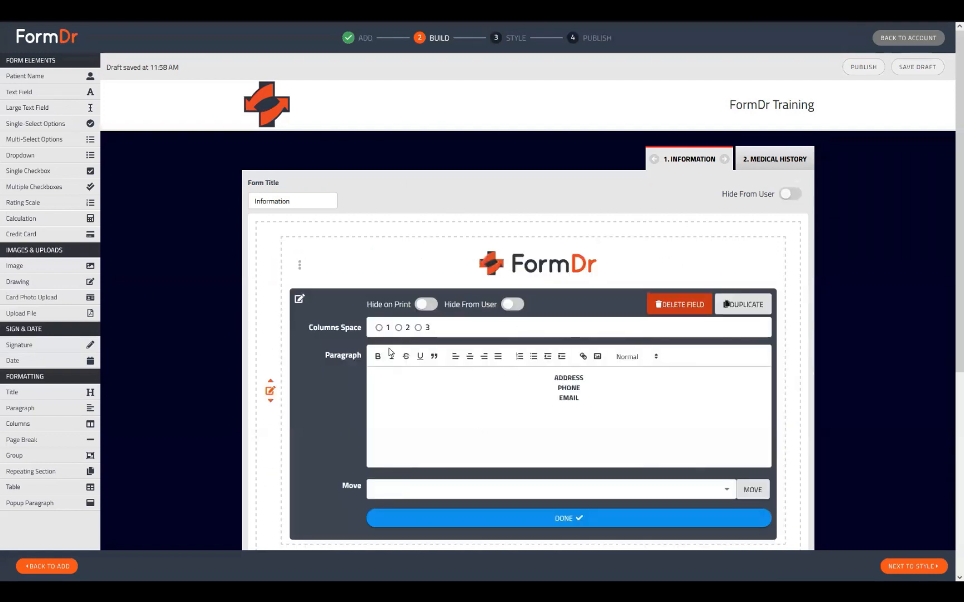
left_click(485, 357)
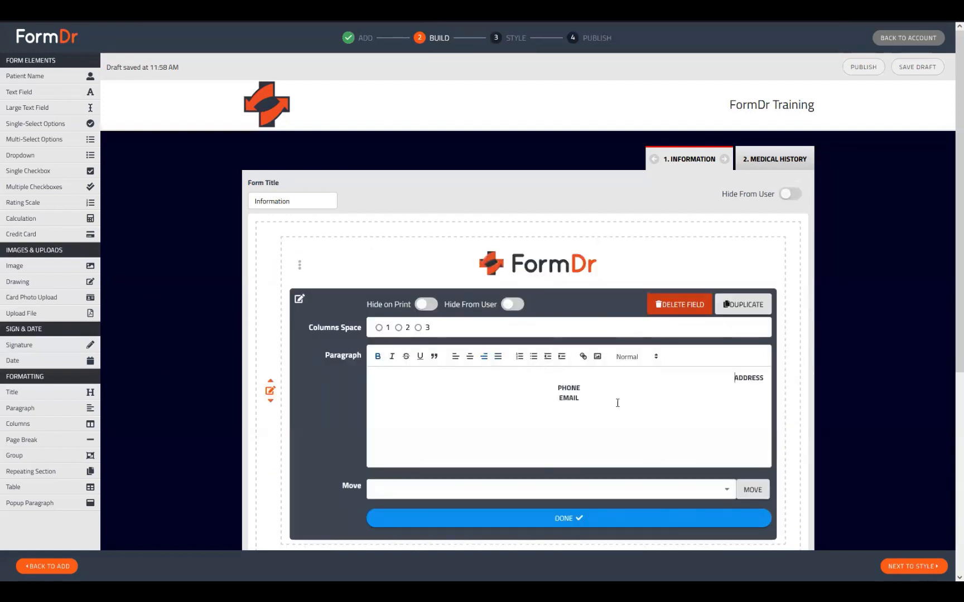
left_click_drag(618, 400, 408, 357)
left_click(485, 357)
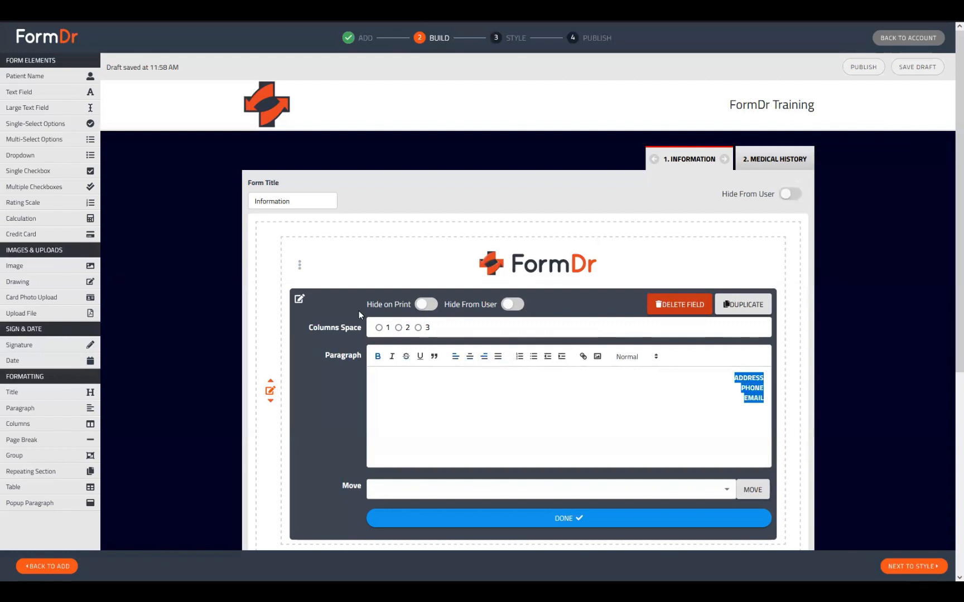
left_click(304, 299)
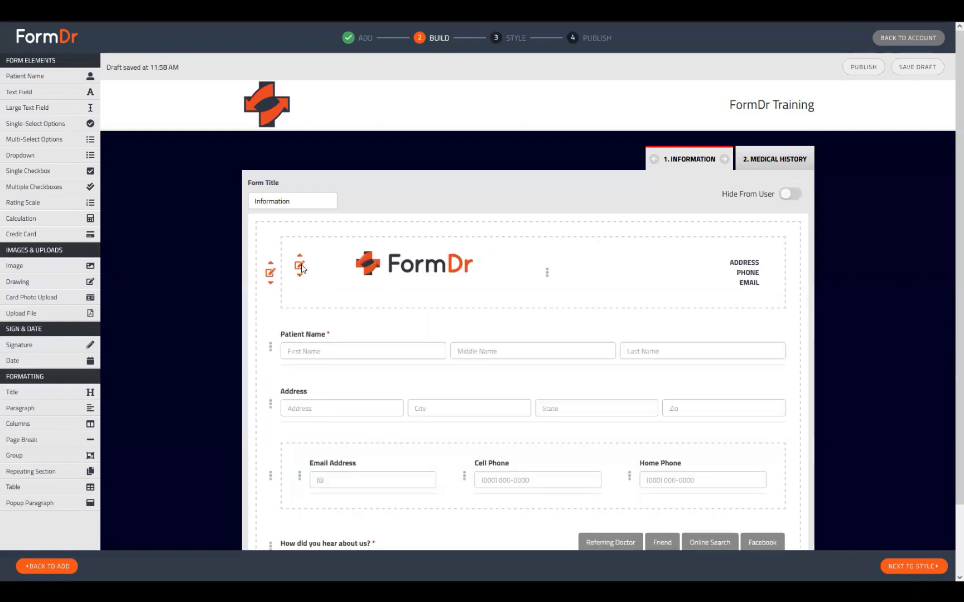
Set the logo image's alignment to Left and close its settings.
left_click(301, 267)
left_click(409, 384)
left_click(400, 364)
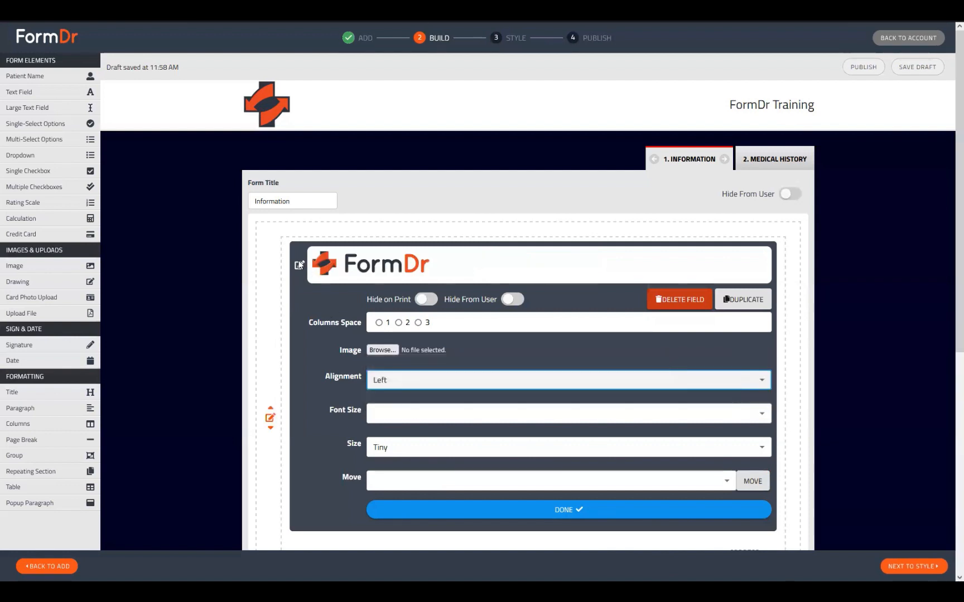
left_click(299, 264)
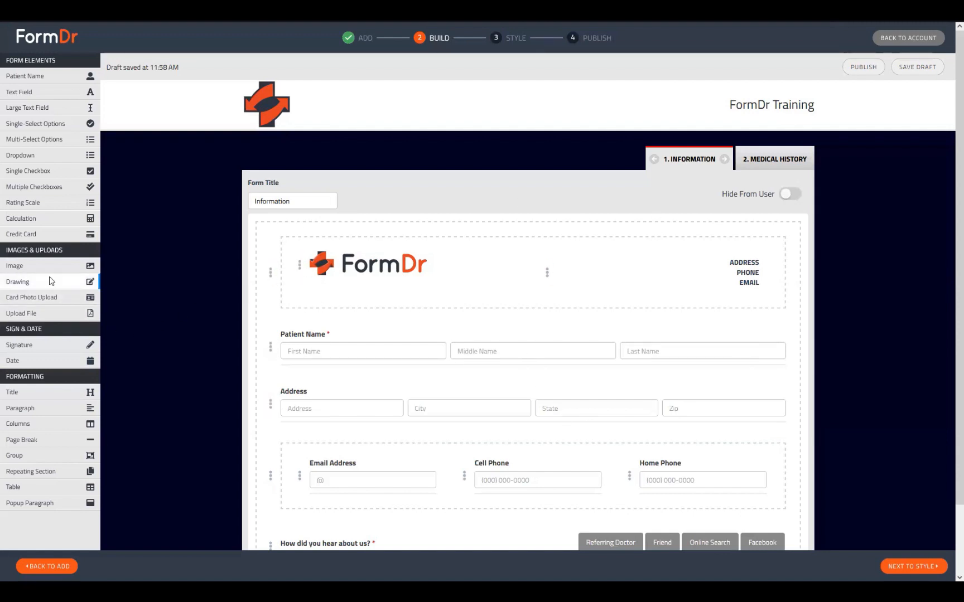
Review the settings and options of the "How did you hear about us?" field and close them without changing anything.
scroll(62, 173, "down", 2)
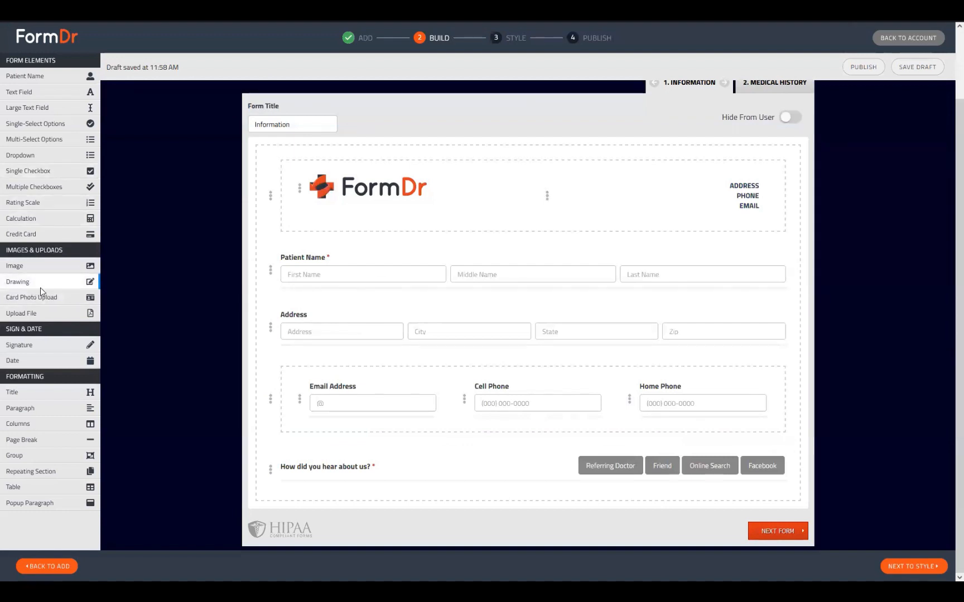
left_click(270, 471)
scroll(484, 424, "down", 8)
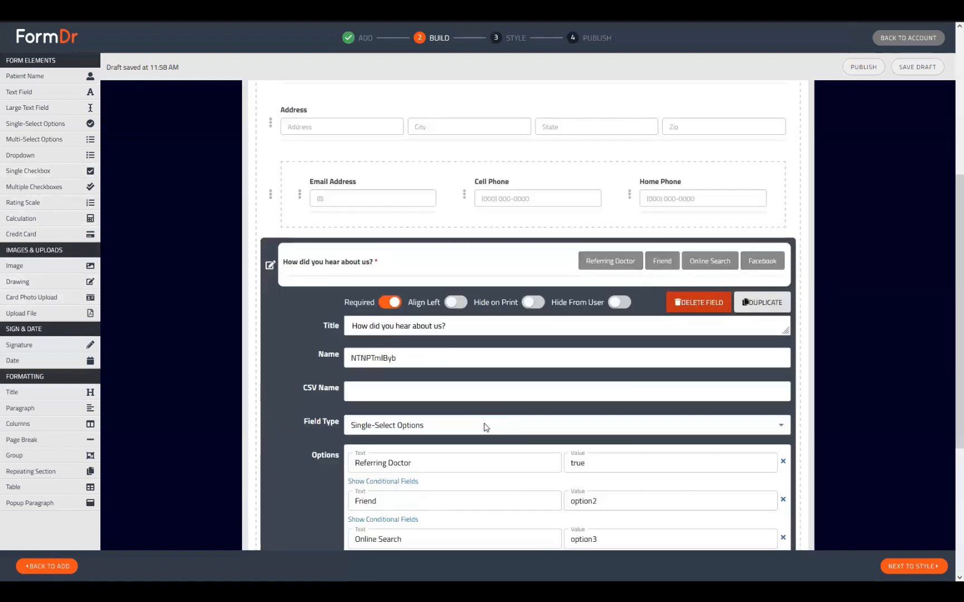
scroll(407, 356, "up", 5)
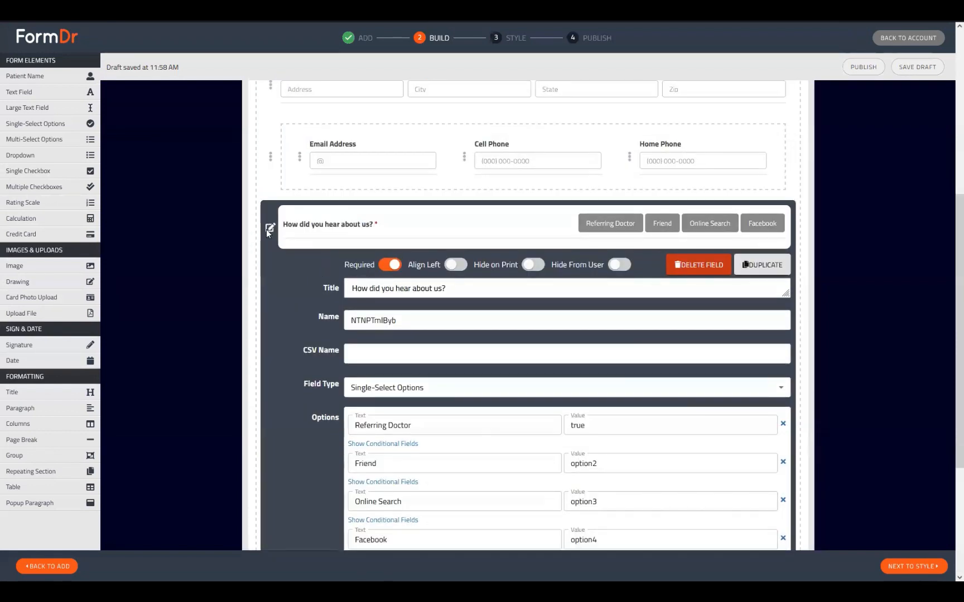
left_click(266, 229)
scroll(782, 164, "up", 3)
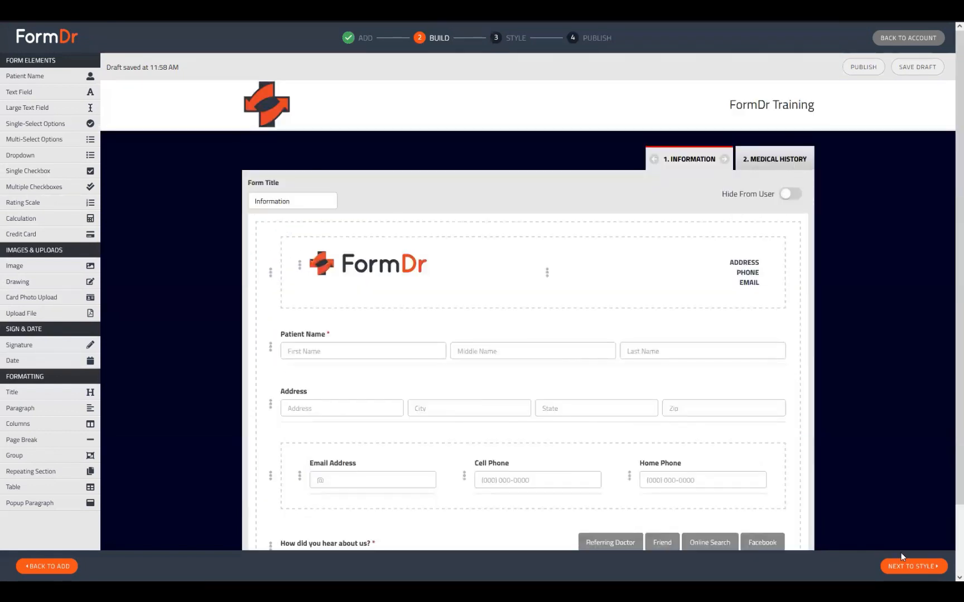
Test the Medical History form in the style preview by answering Yes to the pain question and circling heads on the body diagram.
left_click(918, 564)
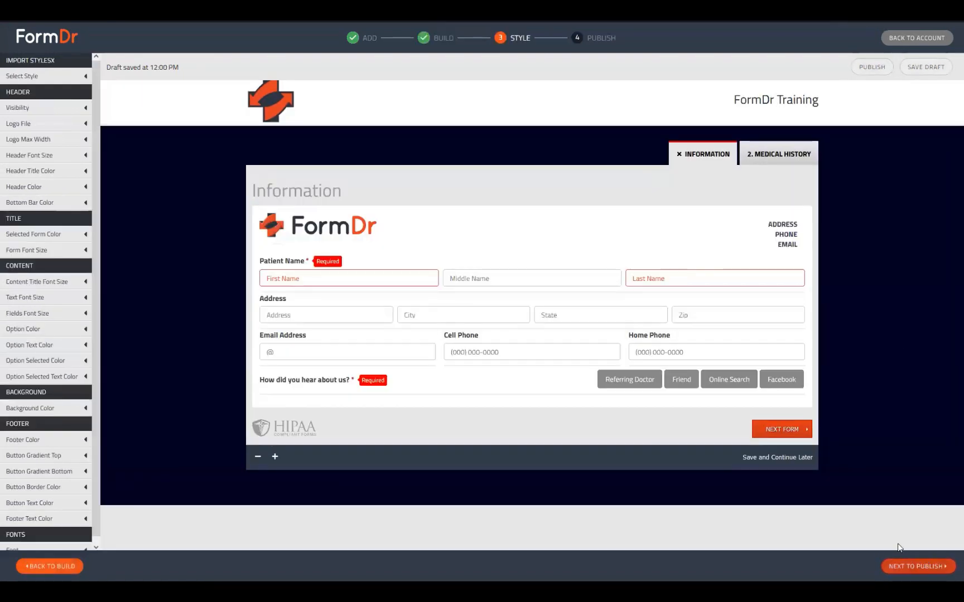
left_click(782, 159)
scroll(618, 327, "down", 3)
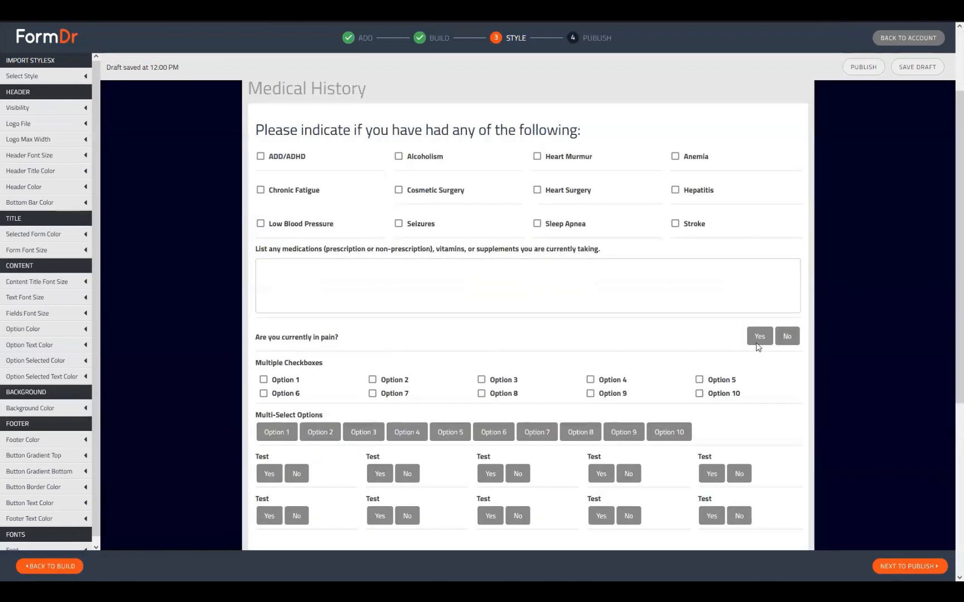
scroll(637, 444, "down", 3)
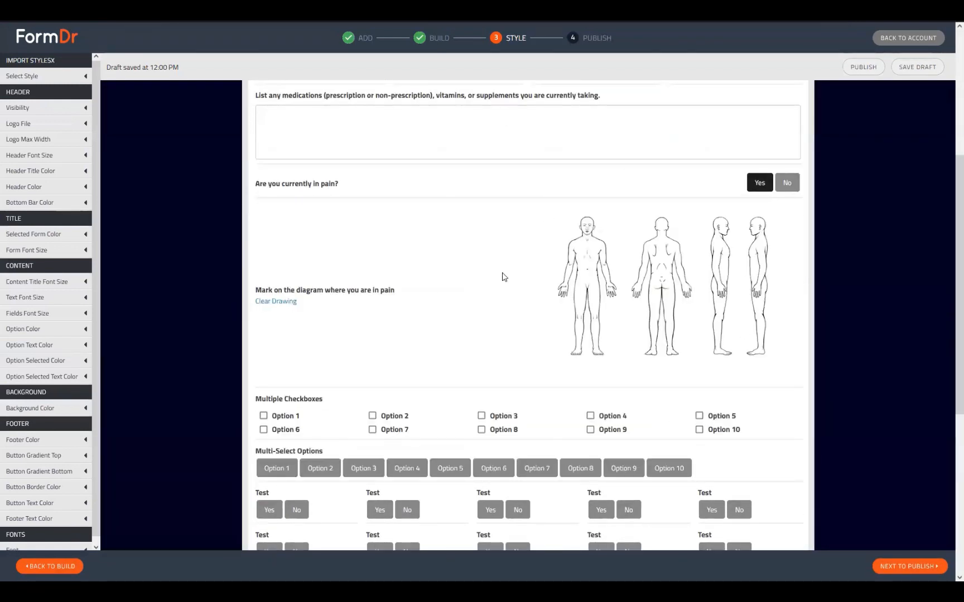
mouse_move(597, 218)
left_mouse_down()
mouse_move(578, 226)
mouse_move(583, 205)
left_mouse_up()
left_click_drag(766, 214, 723, 214)
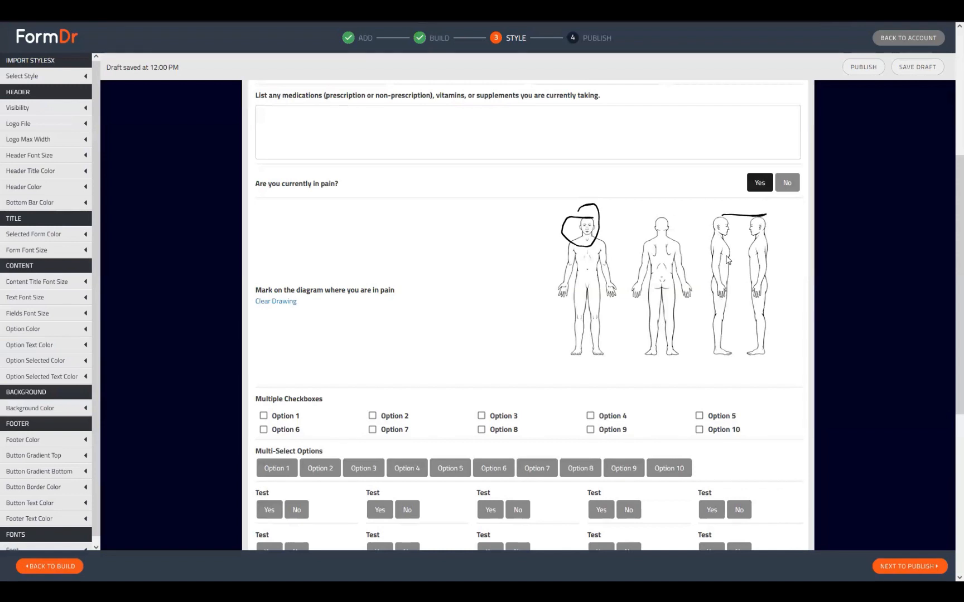
left_click_drag(727, 259, 764, 214)
scroll(776, 383, "up", 5)
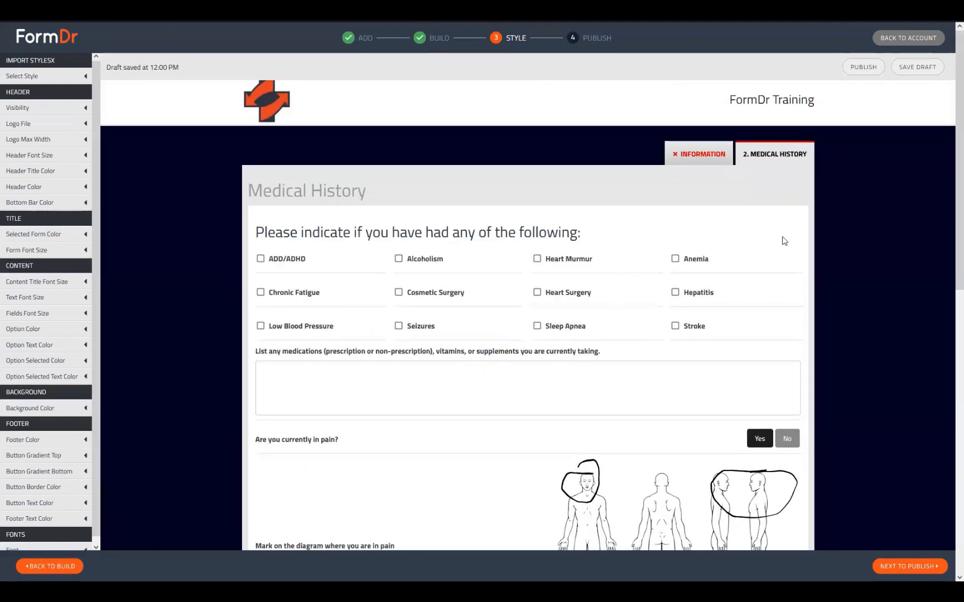
Return to the Build stage, switch to the Information form and reopen the Style stage.
left_click(78, 566)
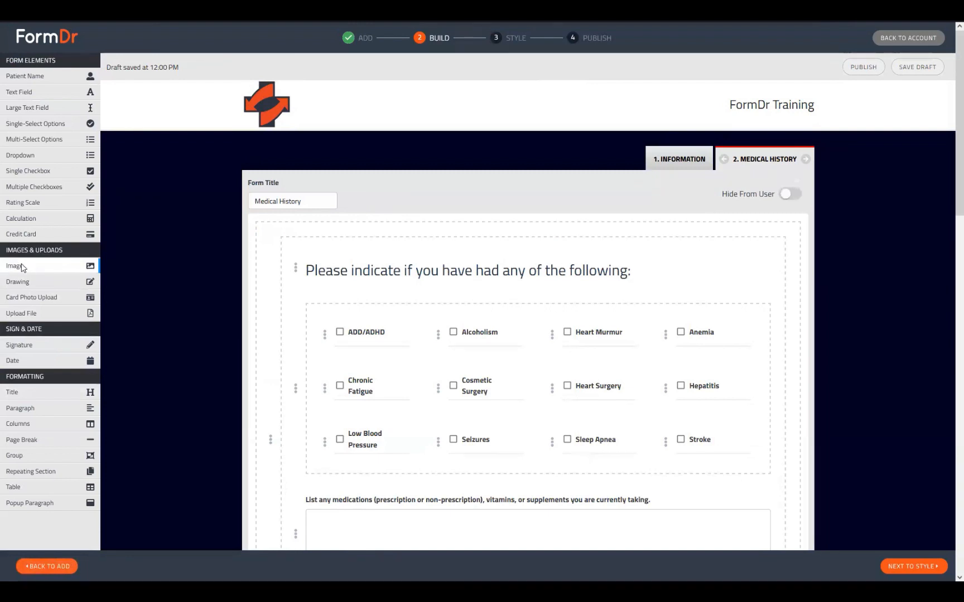
left_click(656, 166)
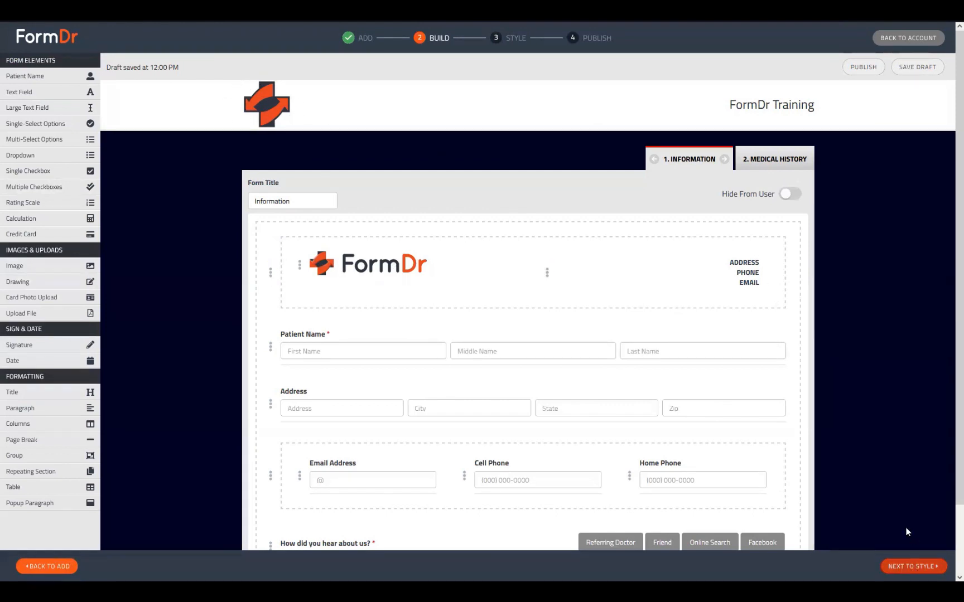
left_click(912, 566)
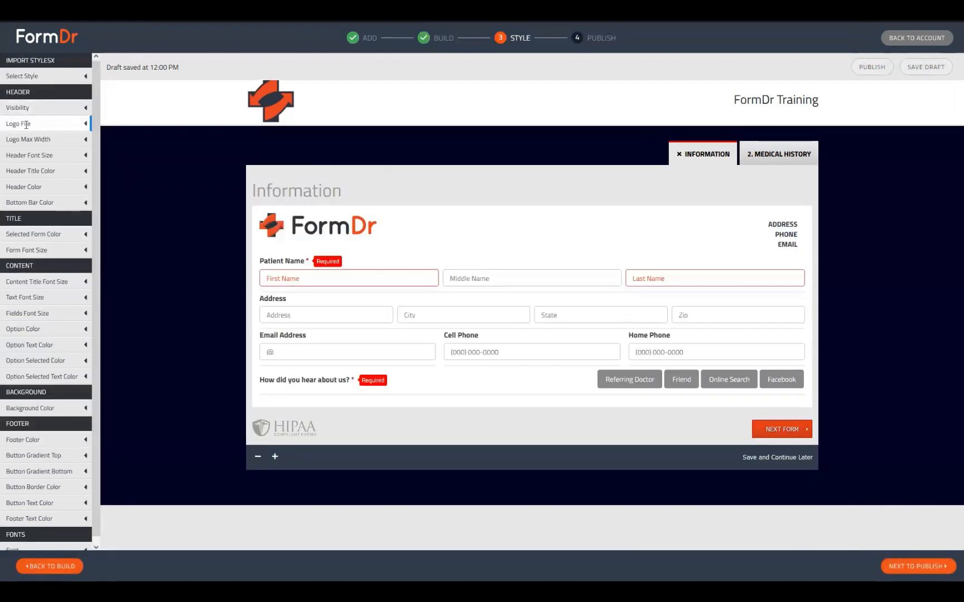
Replace the header logo file with FormDr-Logo-Light.png from the Desktop.
left_click(27, 123)
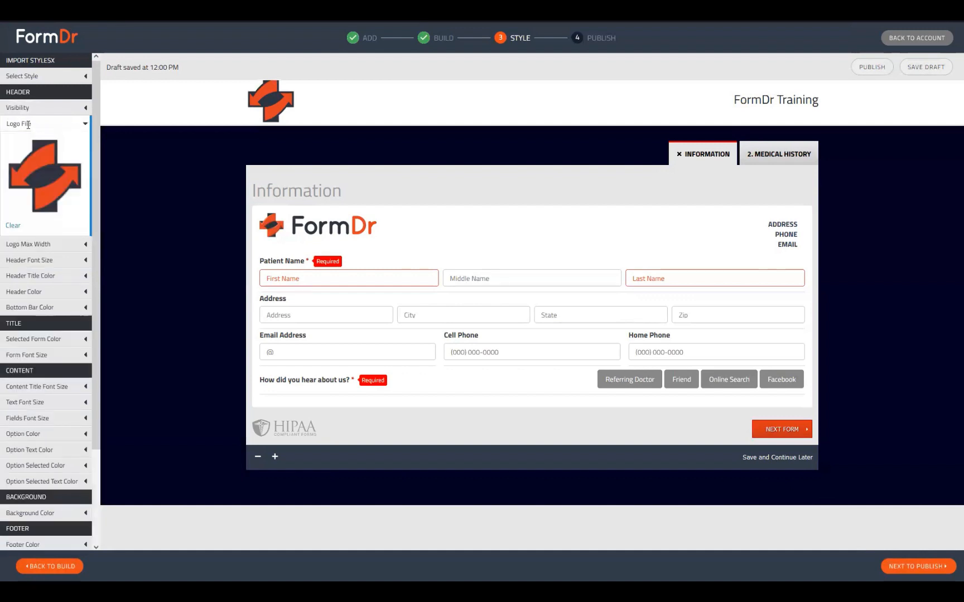
left_click(14, 226)
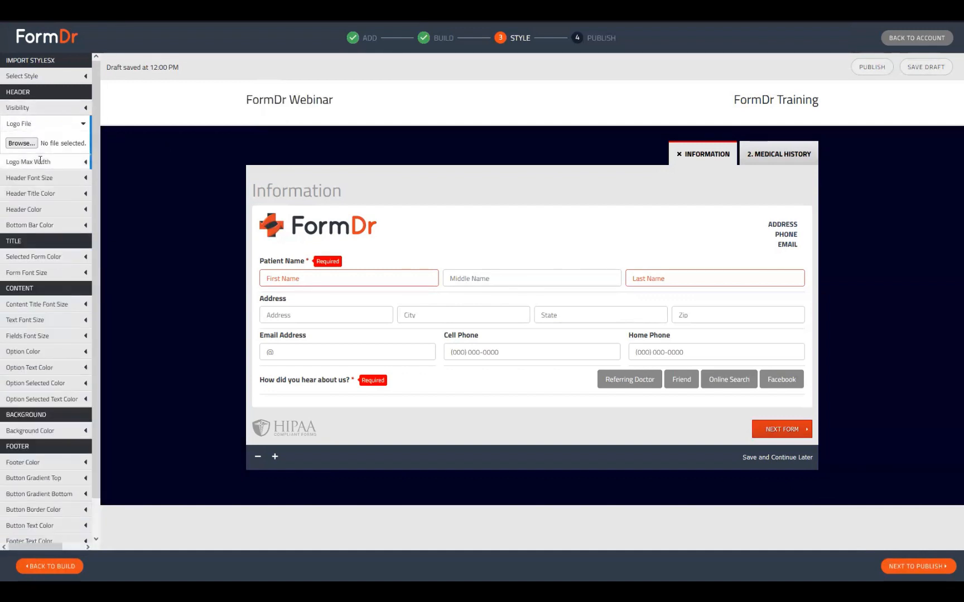
left_click(25, 144)
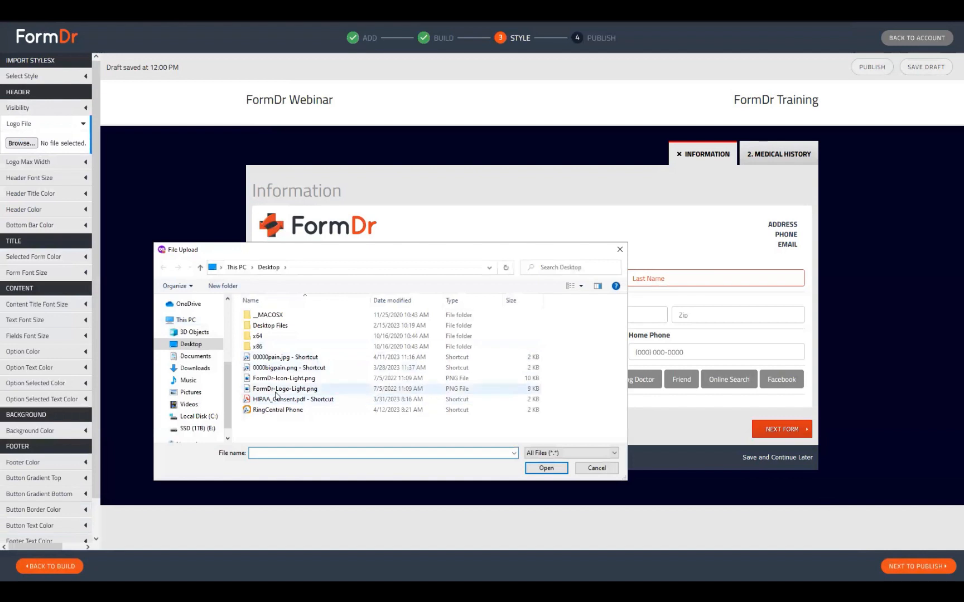
left_click(285, 389)
left_click(541, 470)
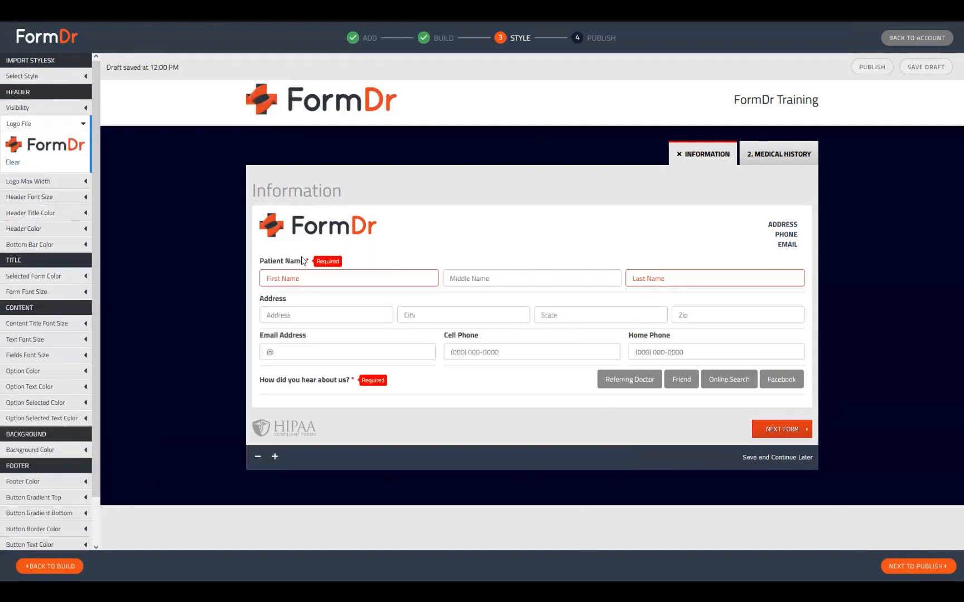
Set the header's bottom bar color to red, #FF0000.
left_click(34, 181)
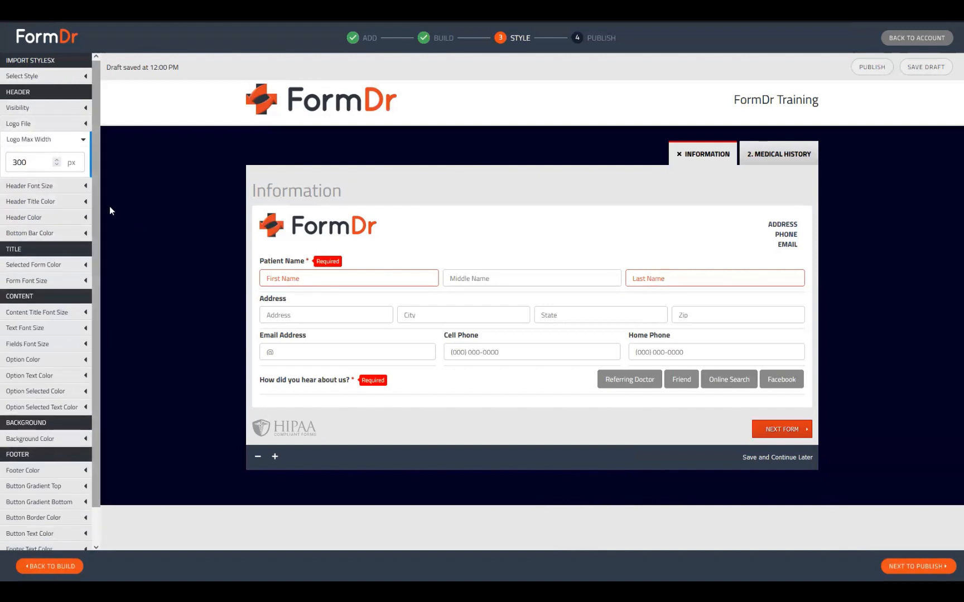
left_click(37, 233)
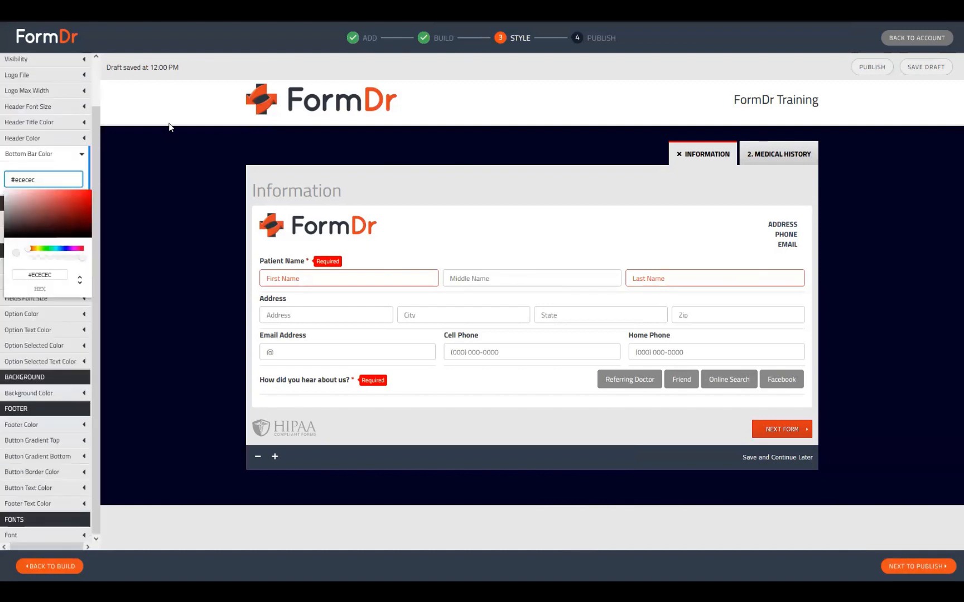
left_click_drag(63, 213, 290, 121)
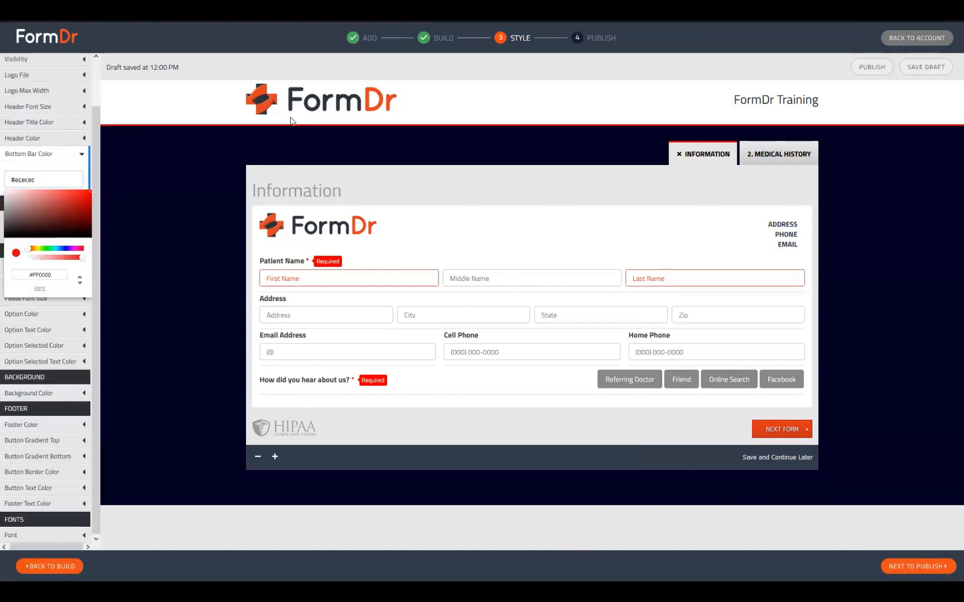
left_click(125, 224)
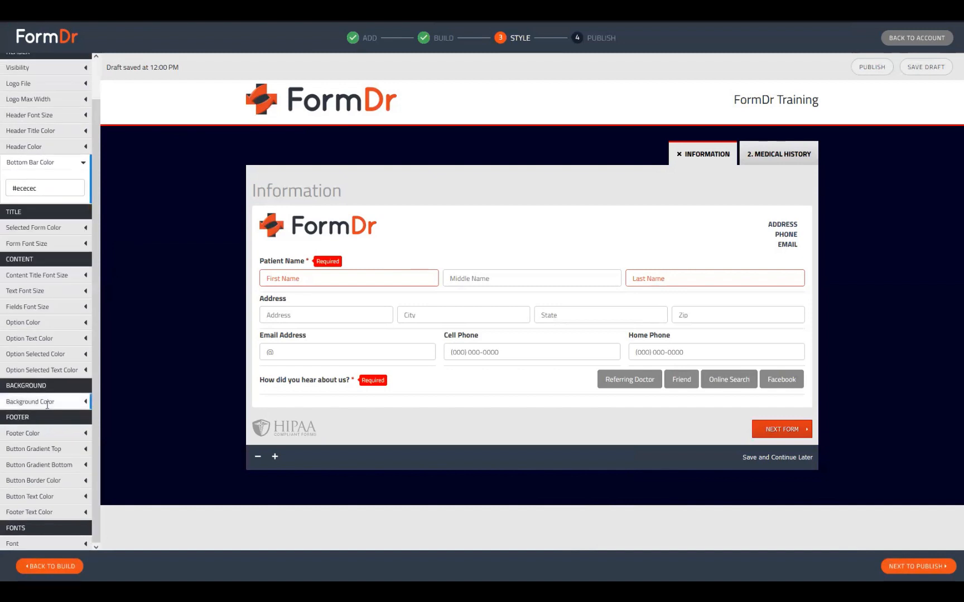
Change the form's background color to the dark navy #050532.
left_click(32, 398)
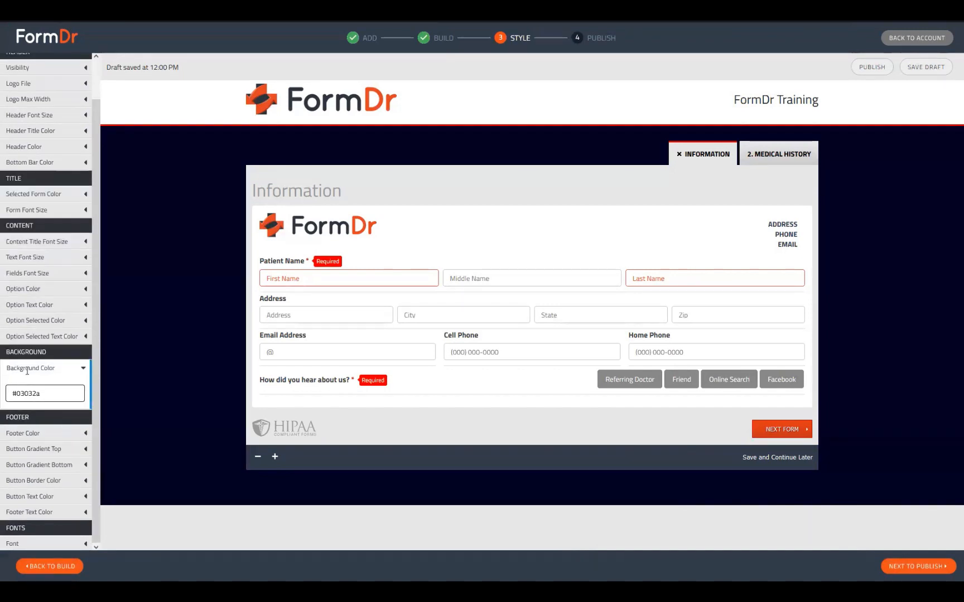
left_click(33, 397)
scroll(44, 410, "down", 1)
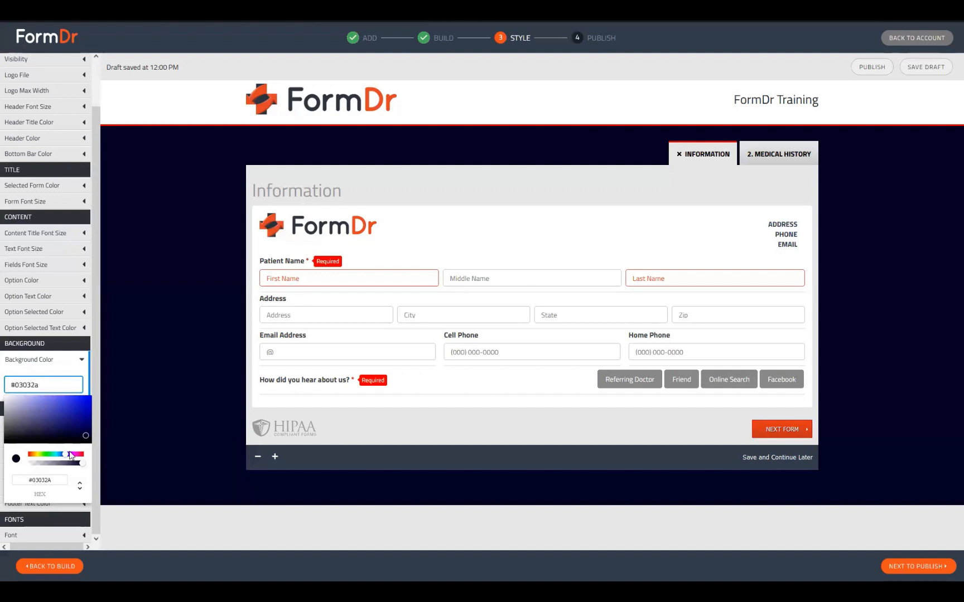
left_click_drag(33, 476, 64, 477)
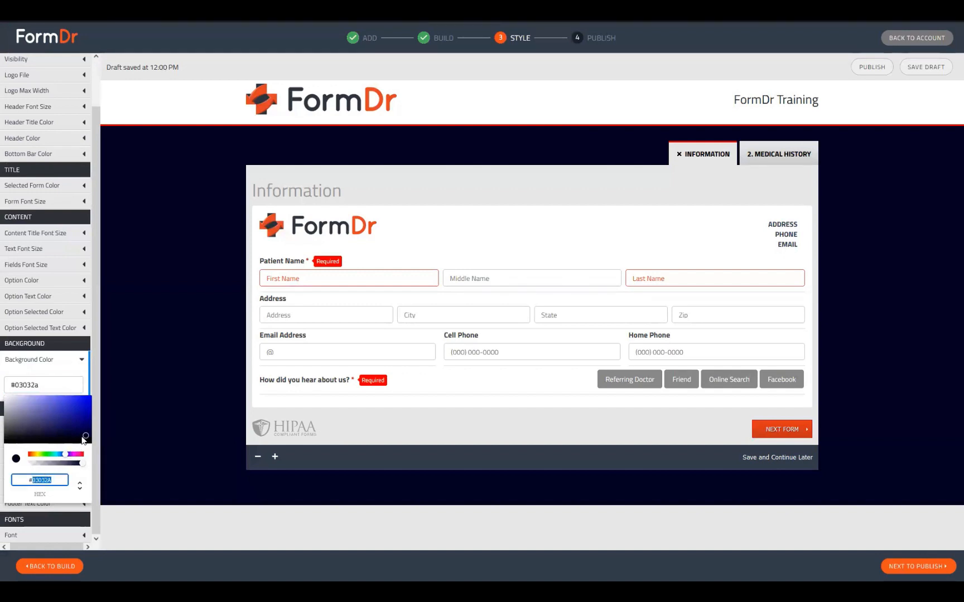
mouse_move(82, 441)
left_mouse_down()
mouse_move(18, 393)
mouse_move(79, 437)
mouse_move(58, 433)
mouse_move(84, 434)
left_mouse_up()
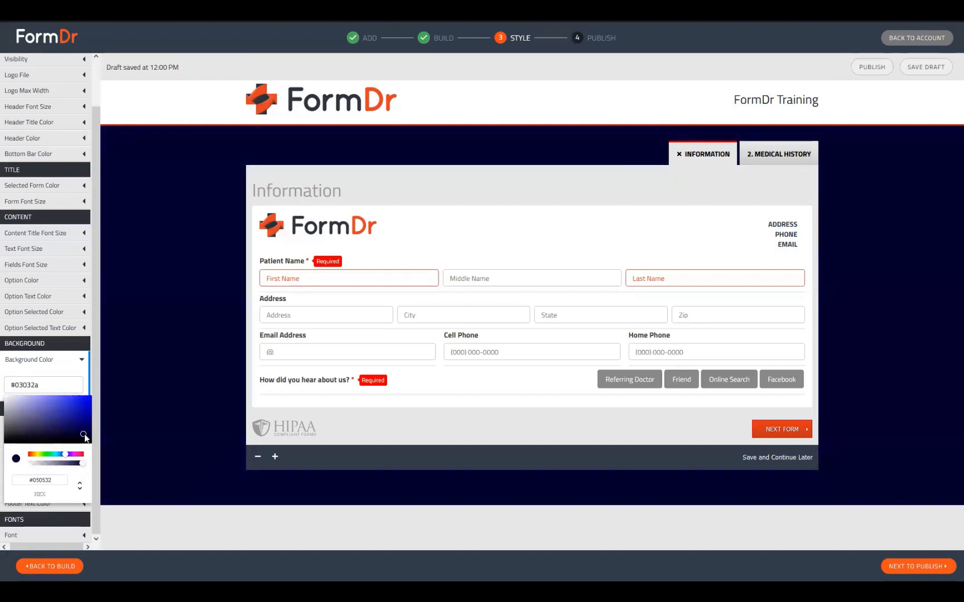
left_click(169, 253)
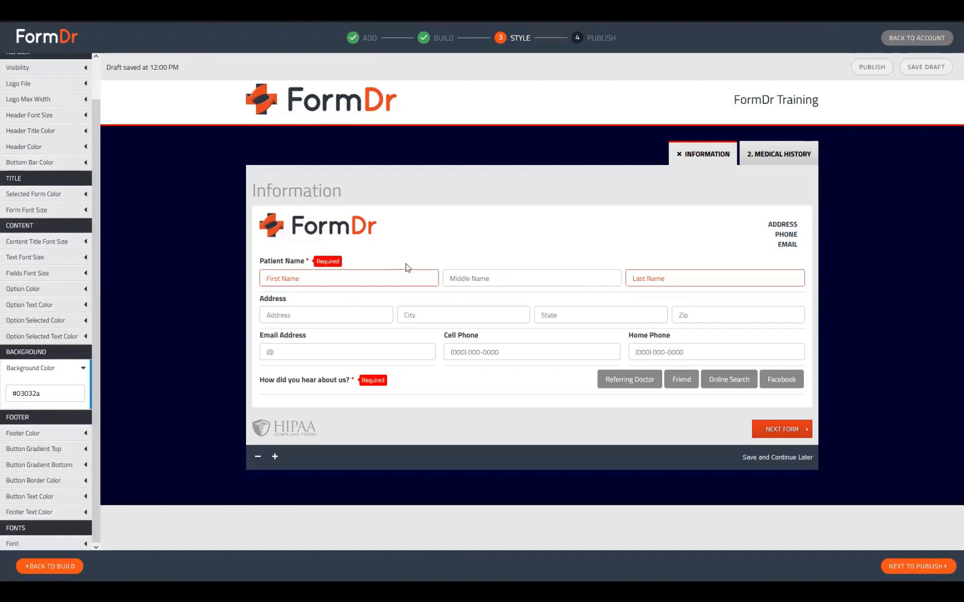
Publish the packet of forms and return to the account.
left_click(908, 566)
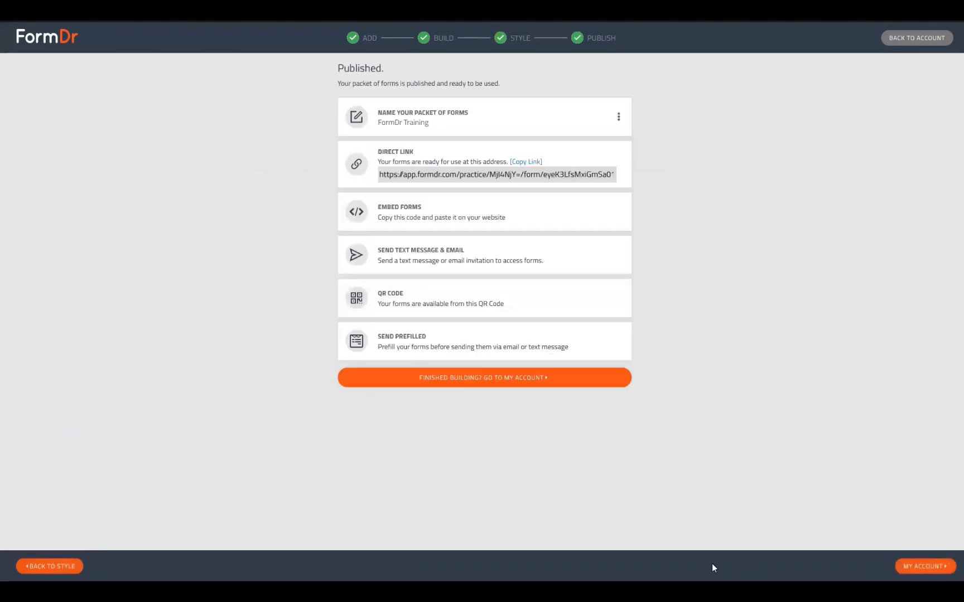
left_click(515, 385)
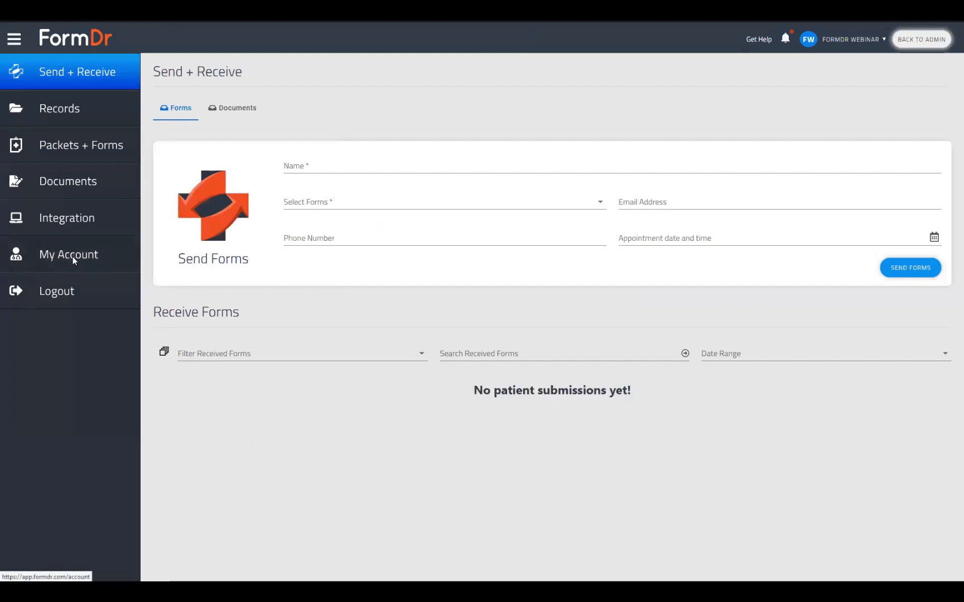
Open the product guide from the account's support page and look through the Building Forms articles, including Body Styles.
left_click(73, 257)
left_click(341, 107)
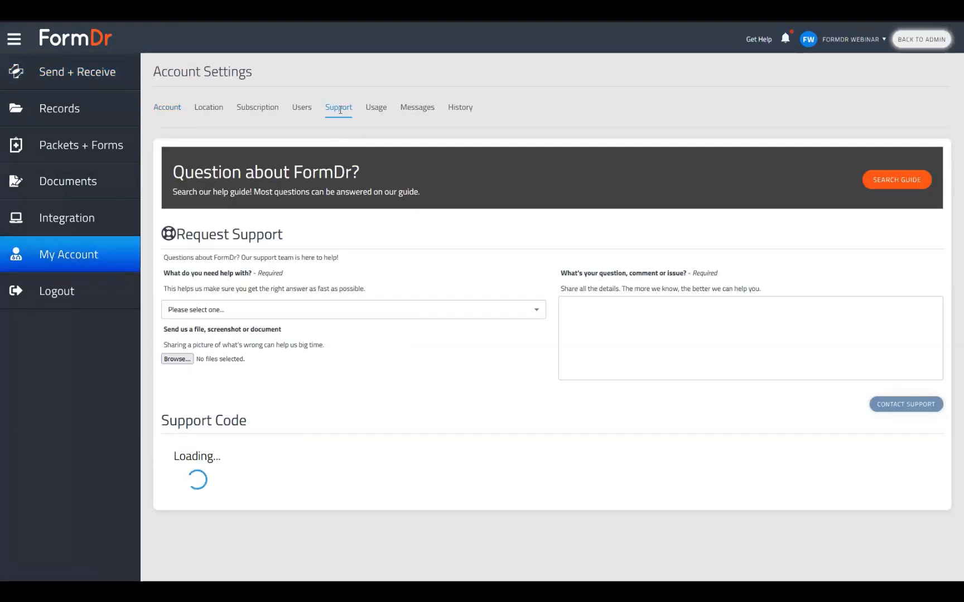
left_click(895, 180)
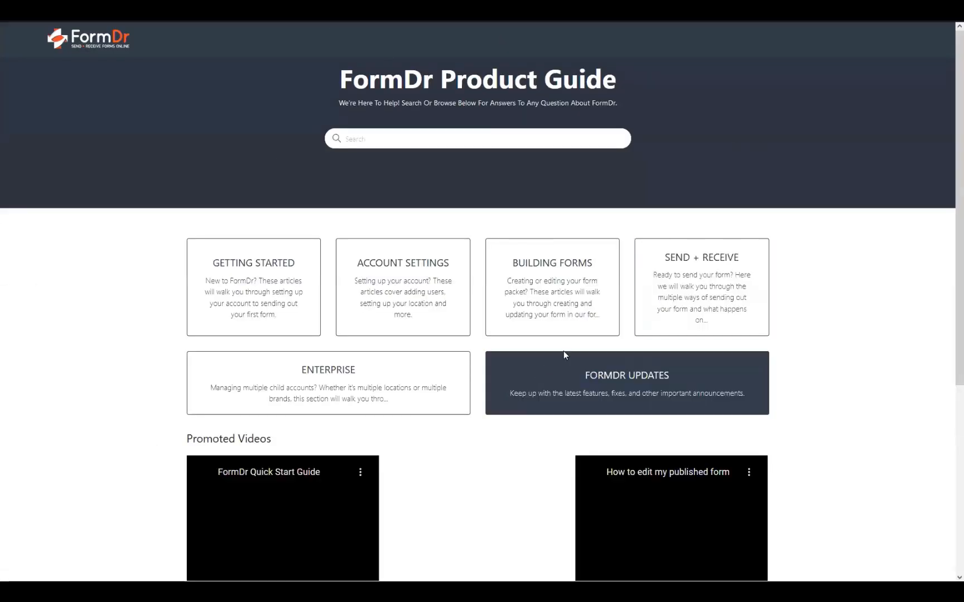
left_click(537, 278)
scroll(467, 353, "down", 10)
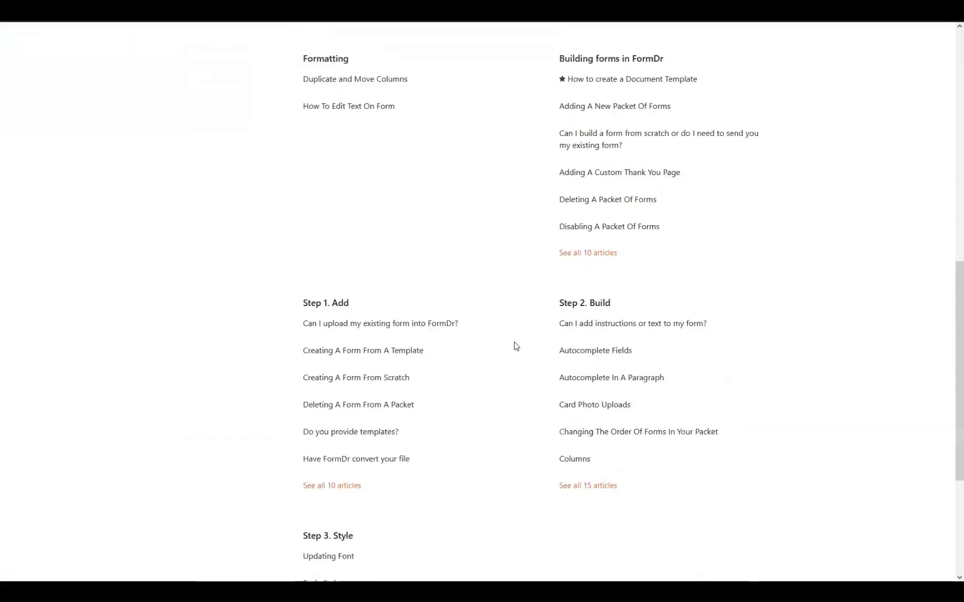
scroll(516, 347, "down", 4)
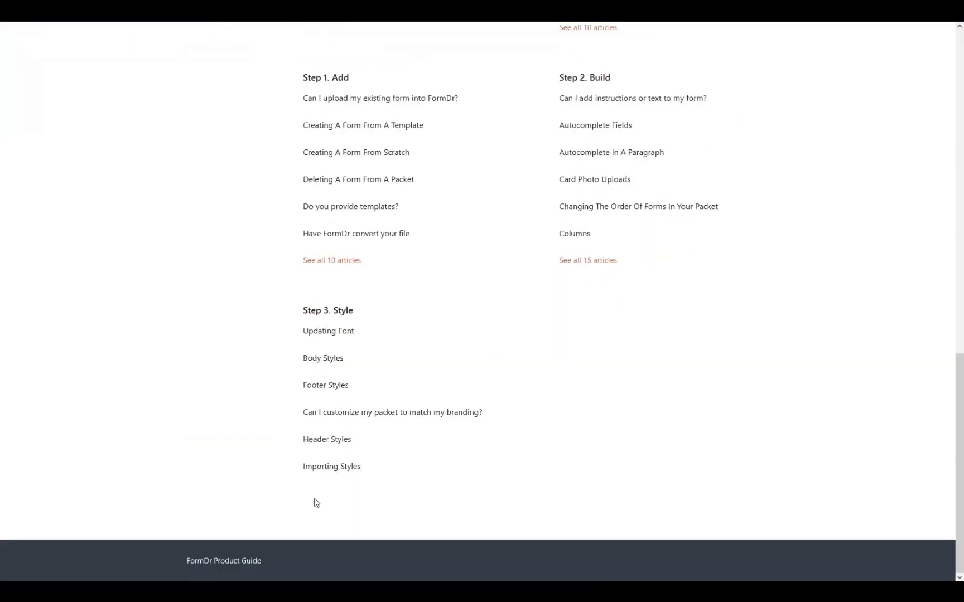
left_click(328, 359)
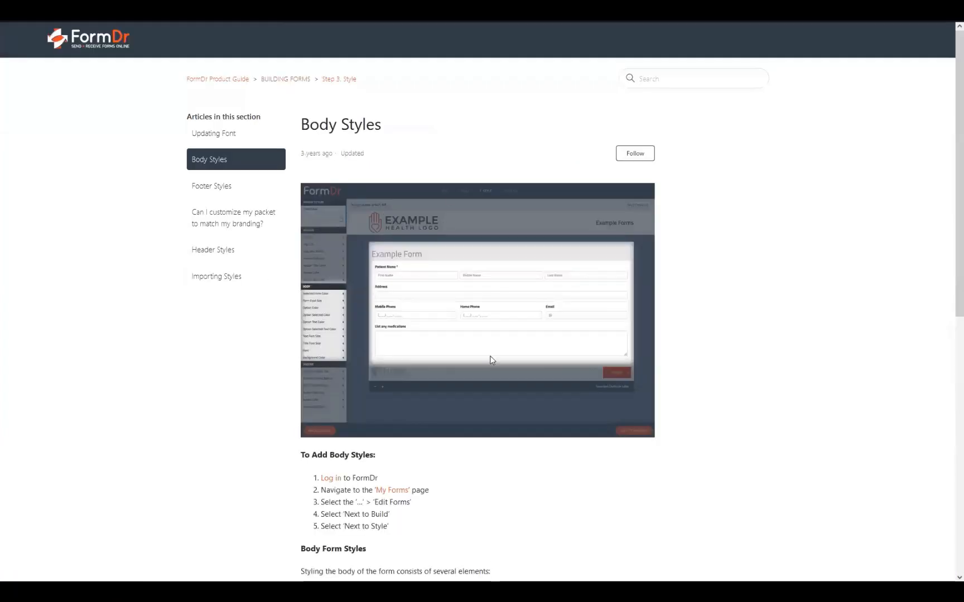
scroll(338, 299, "down", 4)
scroll(356, 418, "up", 4)
left_click(280, 79)
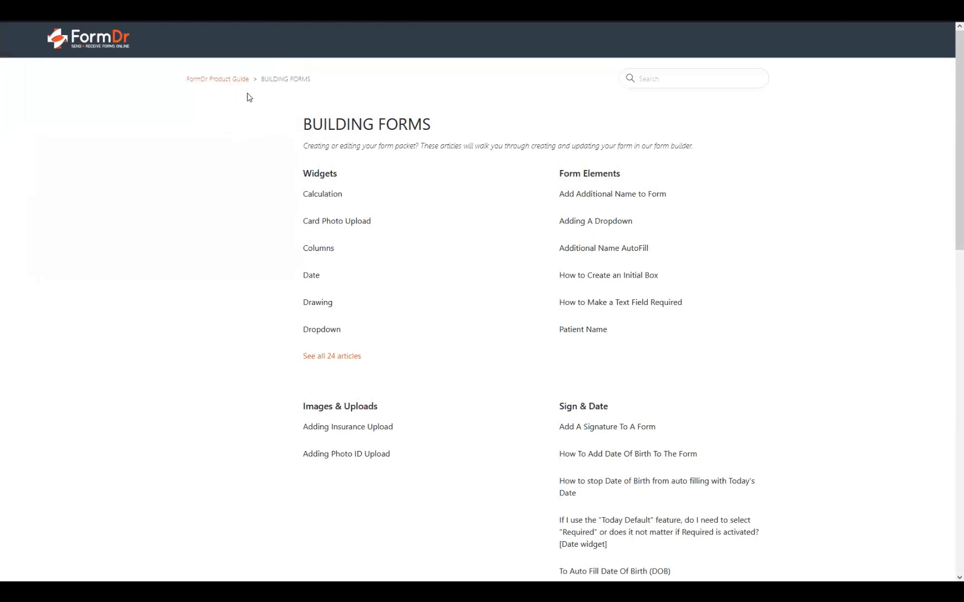
left_click(231, 80)
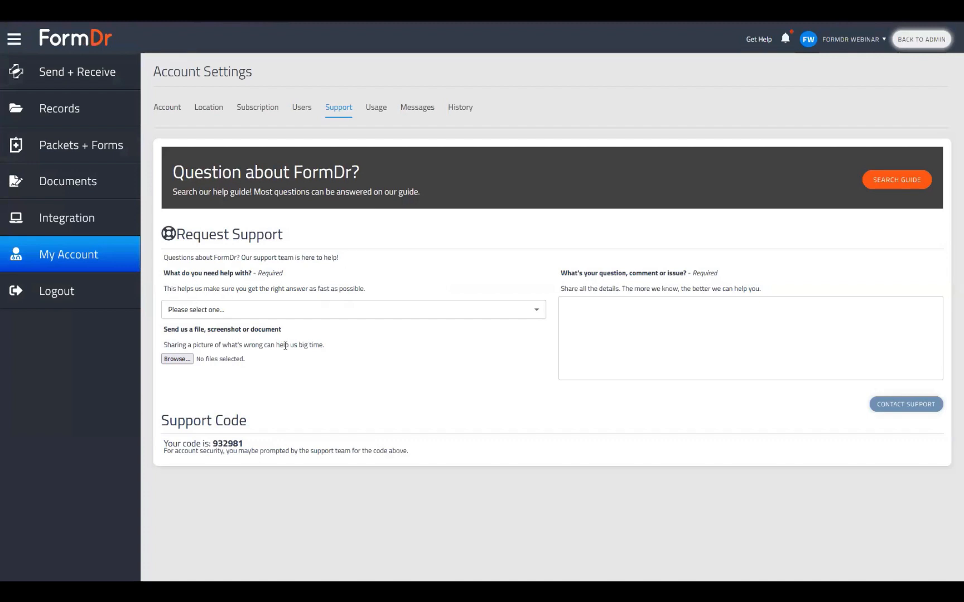
Reopen the FormDr Training packet for editing and continue to its Build stage.
left_click(84, 145)
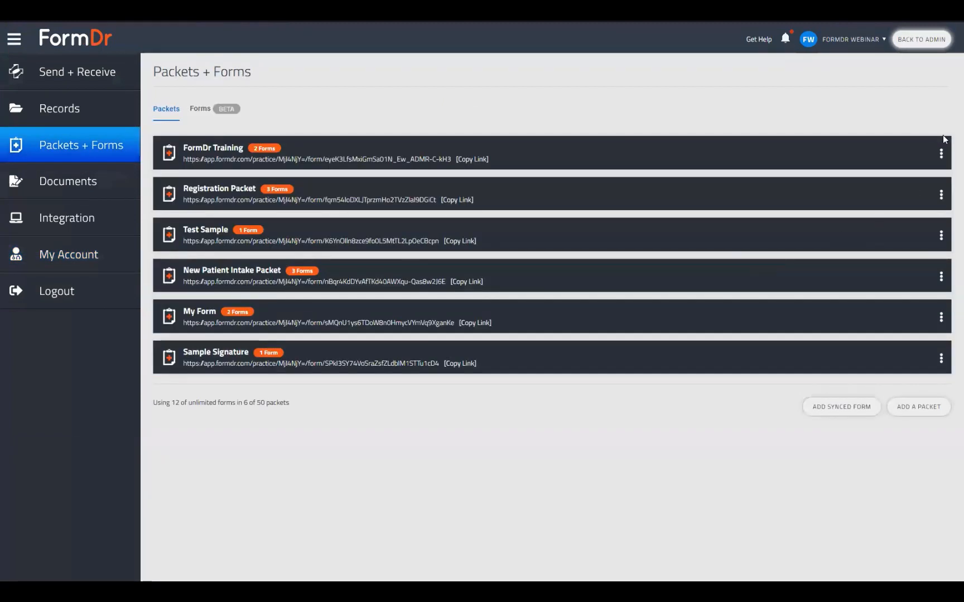
left_click(940, 156)
left_click(917, 172)
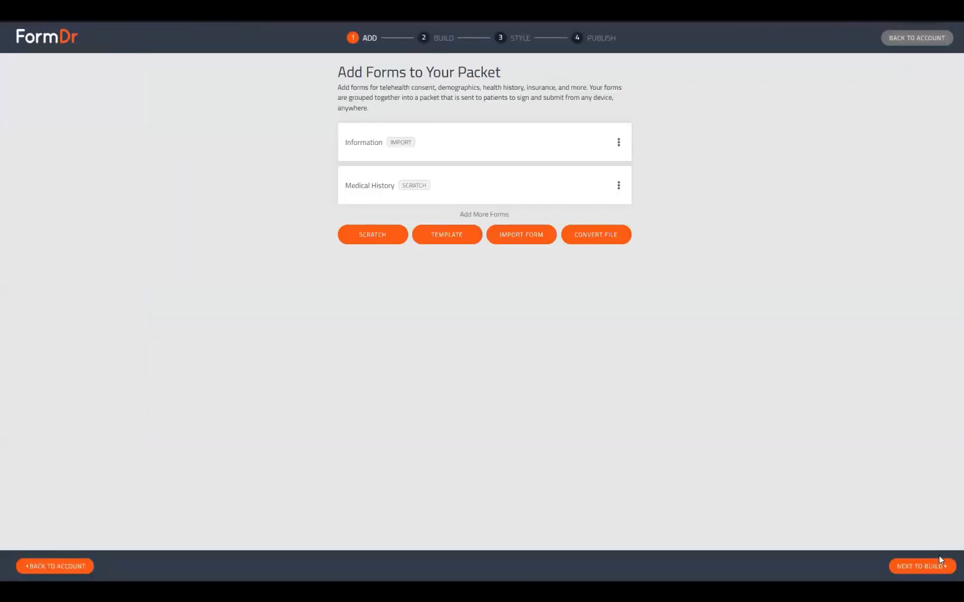
left_click(937, 560)
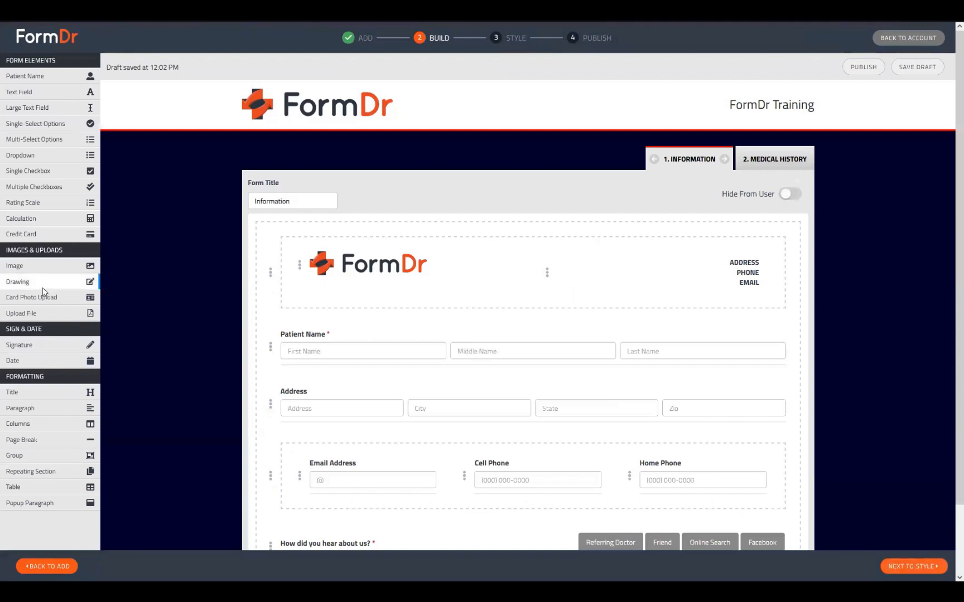
Add a paragraph above the Patient Name field with the text "This is a consent form".
left_click_drag(44, 408, 280, 365)
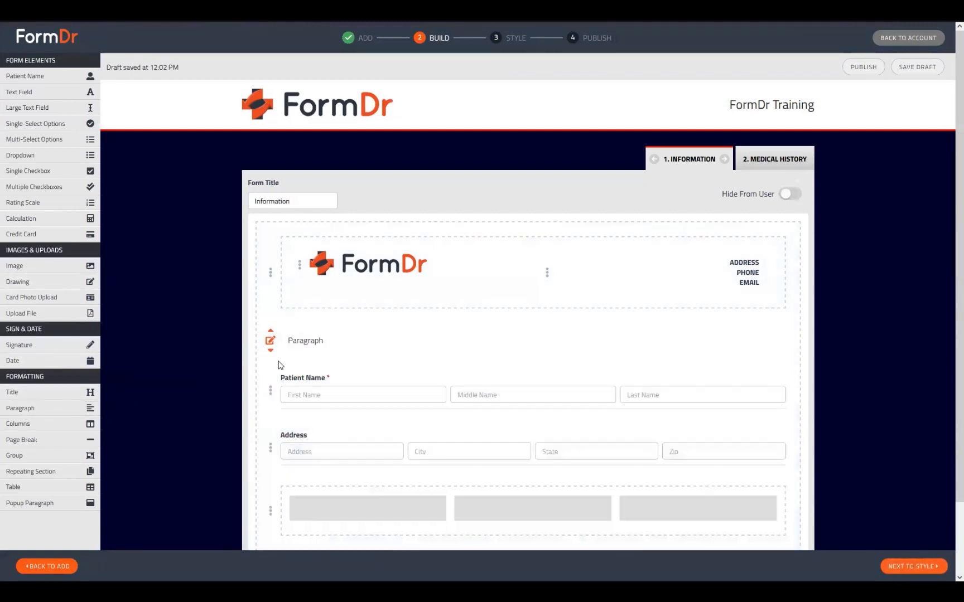
left_click(270, 340)
key("ctrl+a")
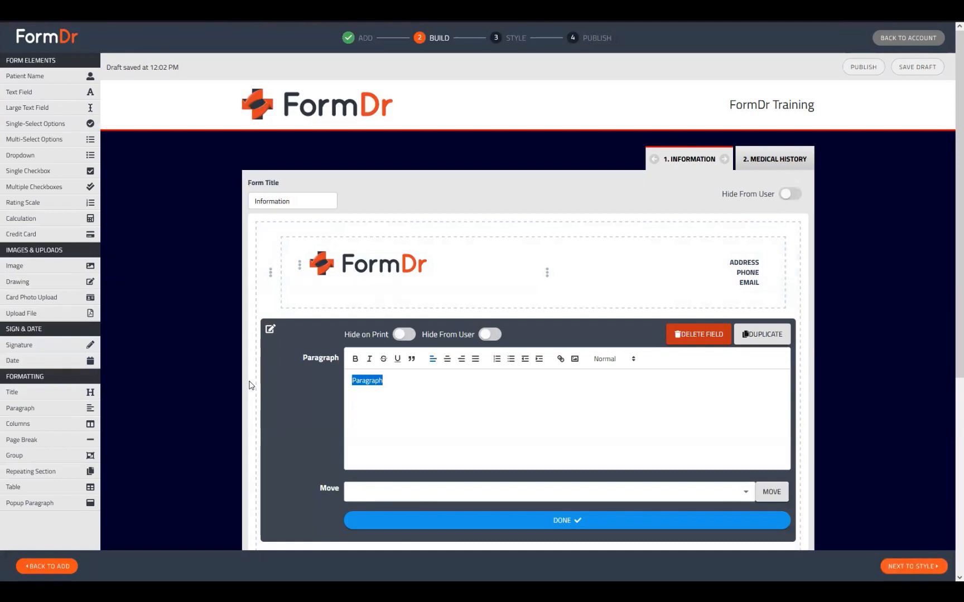
type("This is a consent")
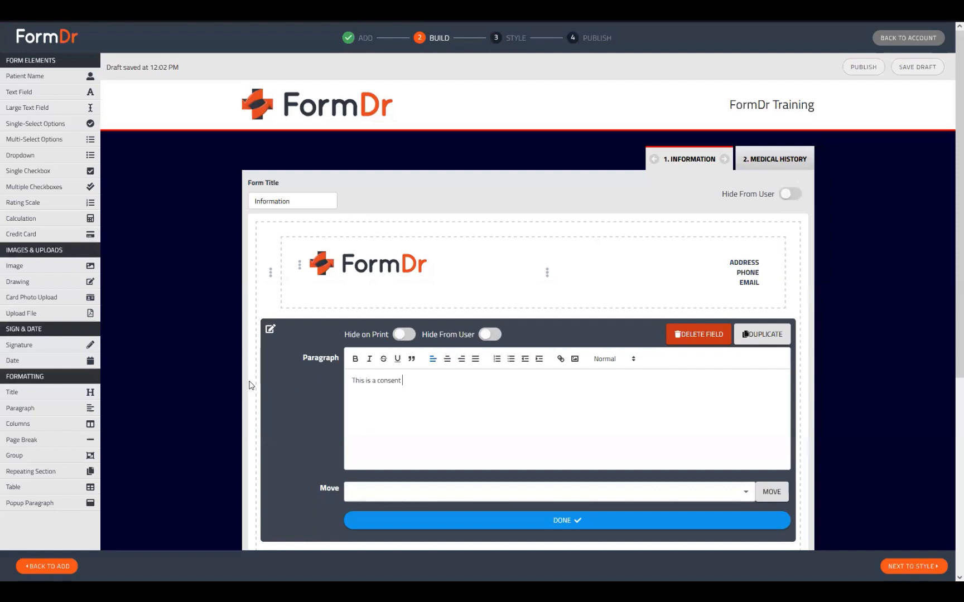
type("orm")
Format the consent paragraph's text as Heading 3 and close its editor.
left_click_drag(356, 393, 349, 363)
left_click(355, 362)
left_click(366, 362)
left_click(368, 360)
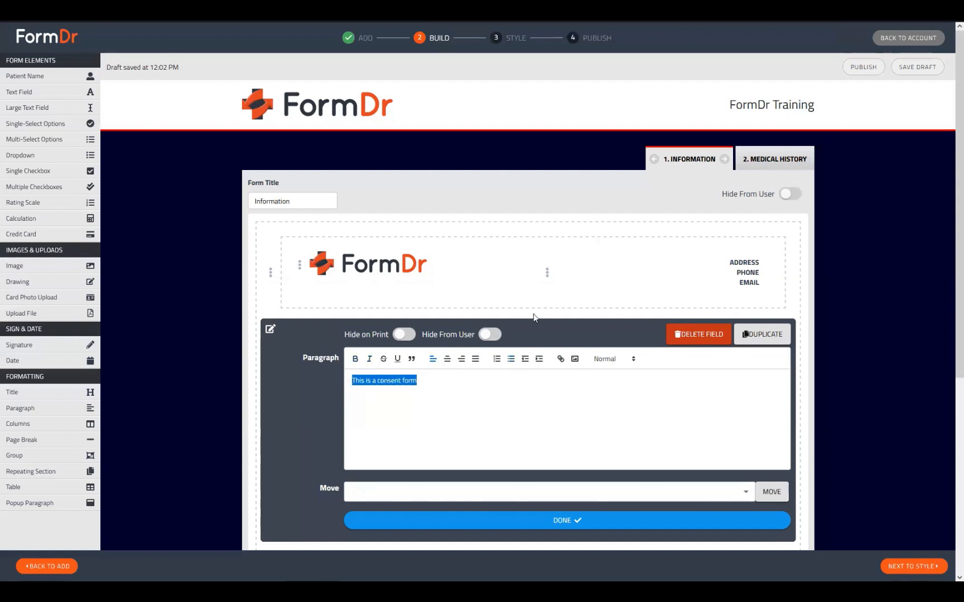
left_click(544, 401)
left_click_drag(544, 402, 347, 402)
left_click(634, 361)
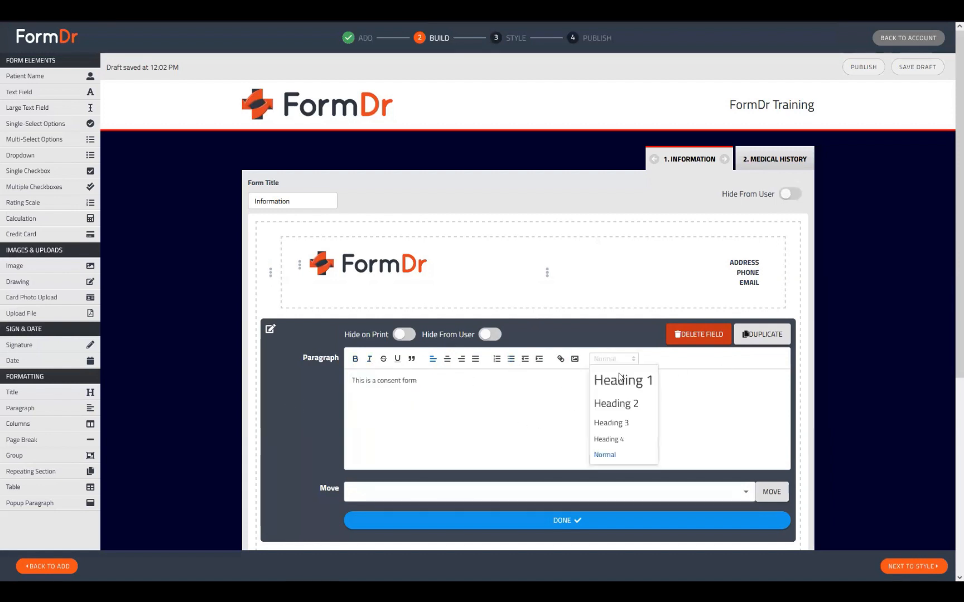
left_click(612, 424)
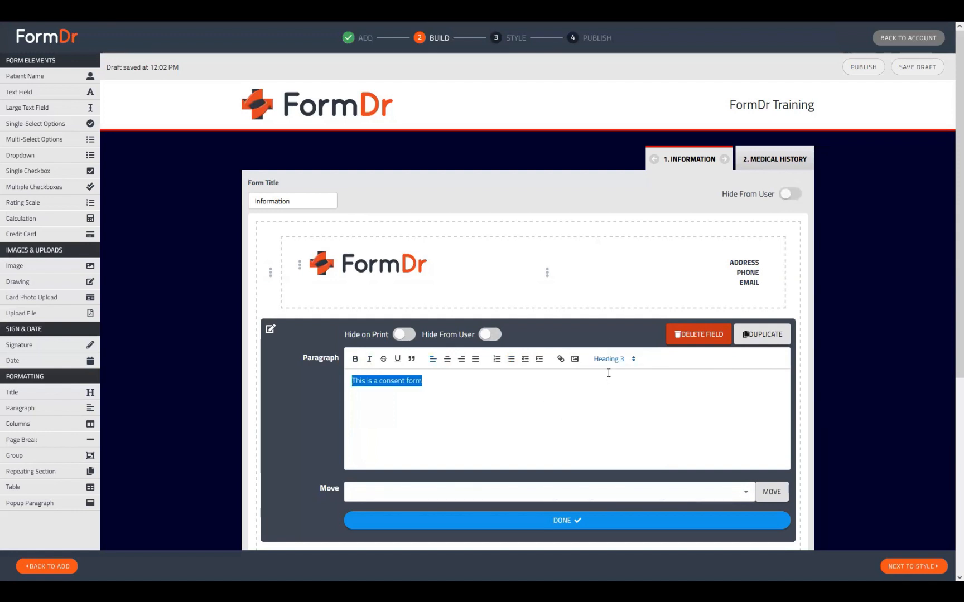
left_click(384, 401)
left_click(295, 353)
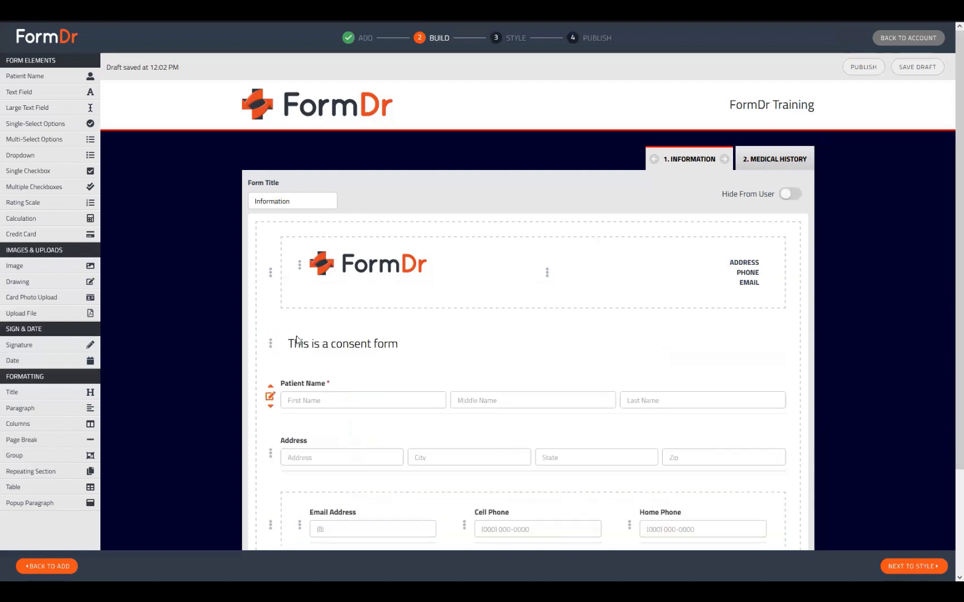
Replace the consent paragraph's text with the image FormDr-Icon-Light.png and finish editing the paragraph.
left_click(270, 346)
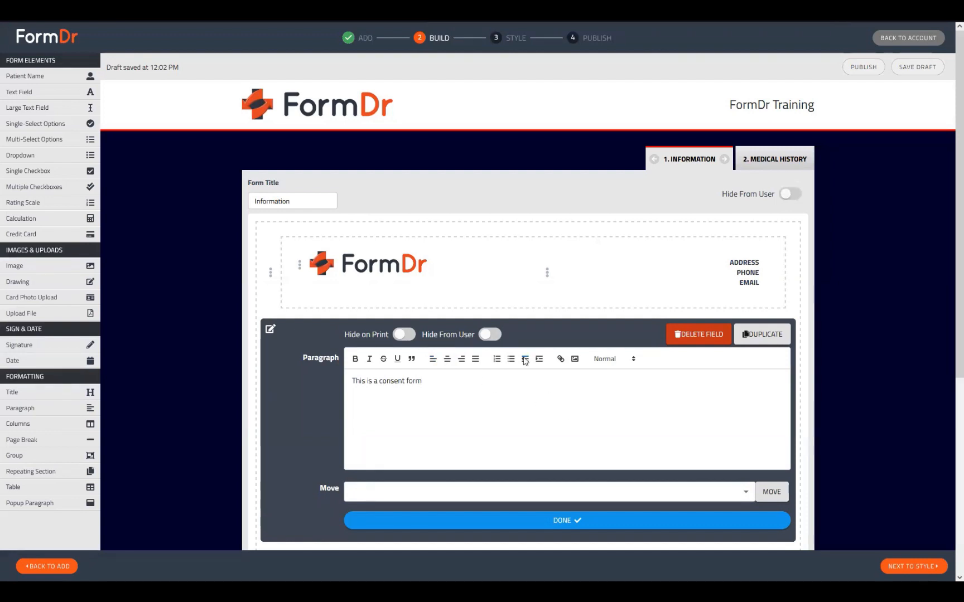
left_click_drag(430, 381, 160, 423)
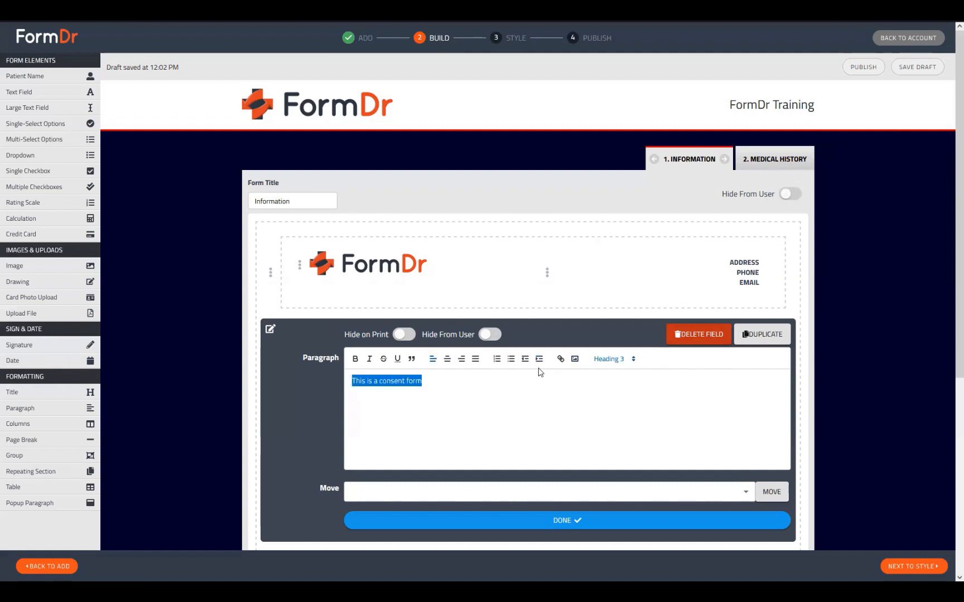
left_click(577, 360)
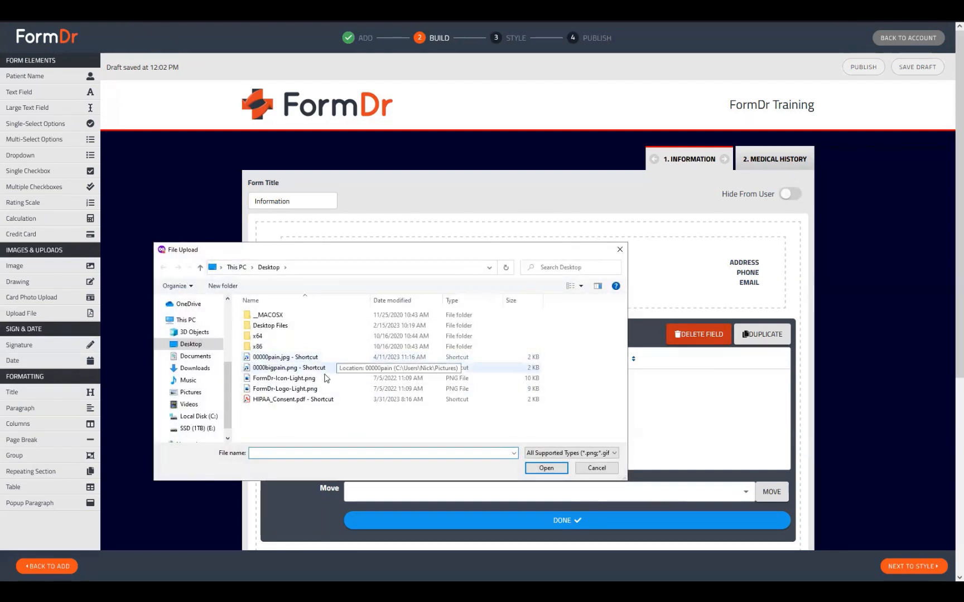
left_click(325, 379)
left_click(547, 468)
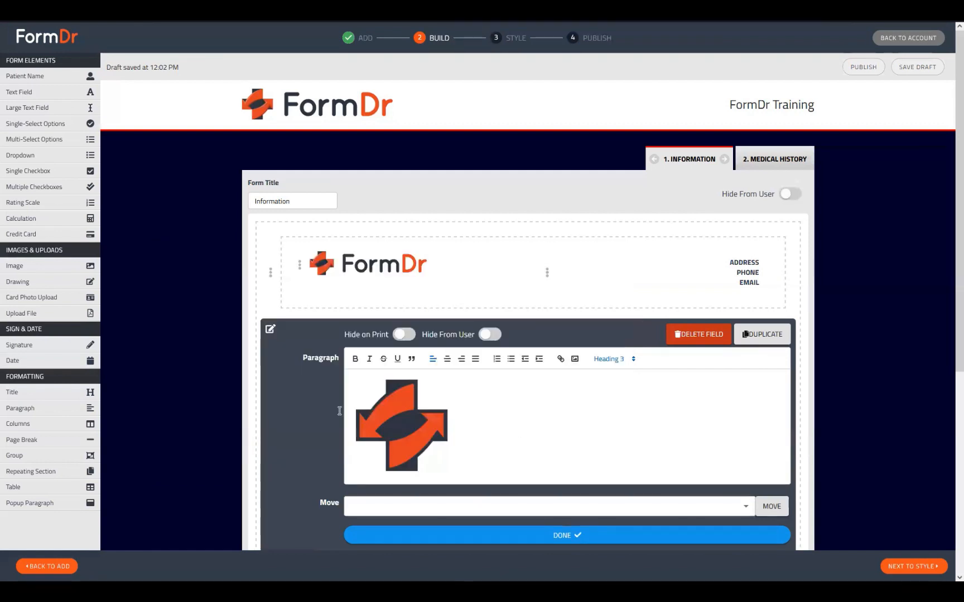
left_click(528, 537)
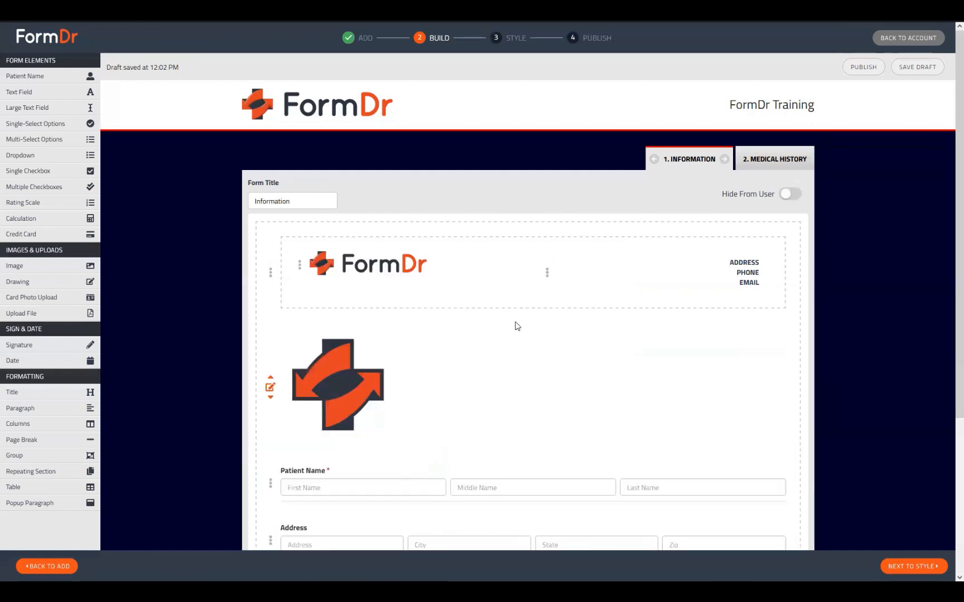
Delete the icon image from the paragraph and enter the autofill tags "[firstName] [lastName]" instead.
left_click(271, 388)
left_click_drag(541, 439, 310, 392)
key("BackSpace")
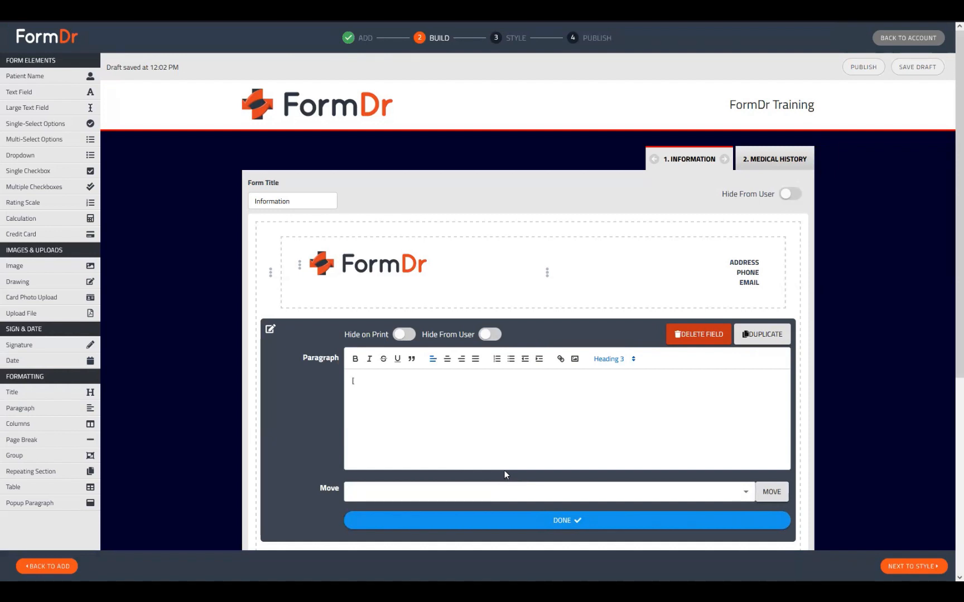
type("irstName] [lastName]")
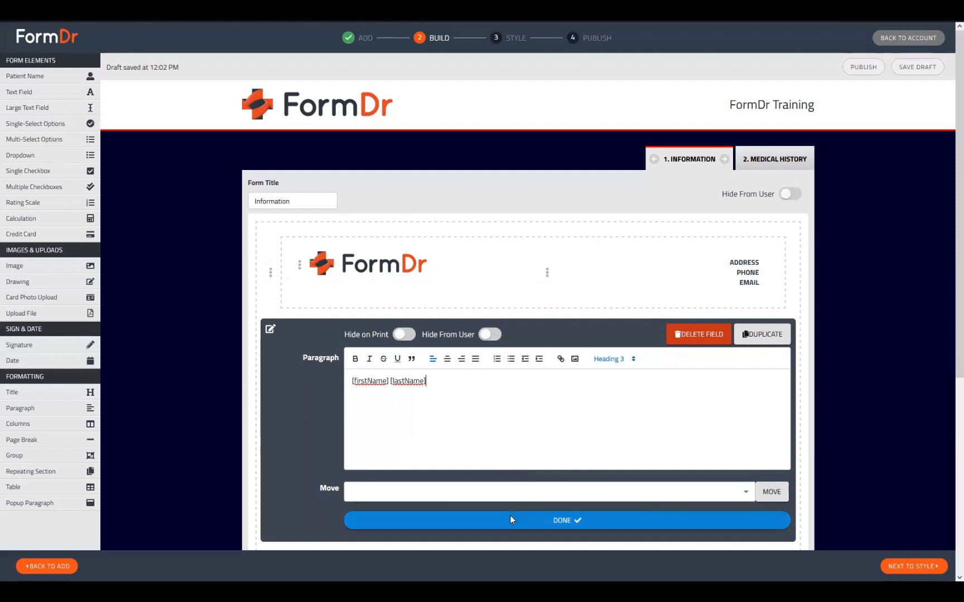
Finish editing the paragraph that holds the first and last name autofill tags.
left_click(485, 523)
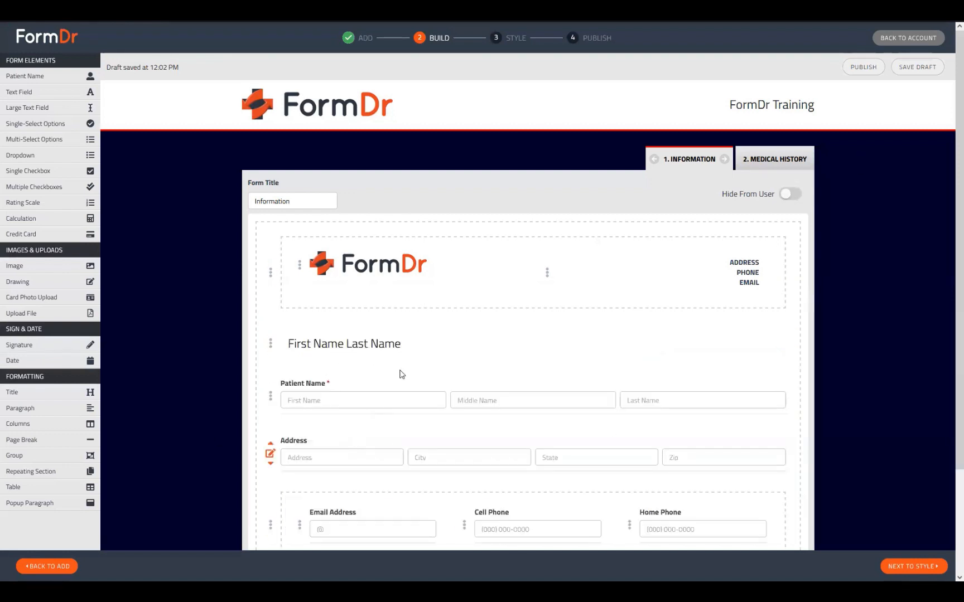
scroll(398, 374, "down", 2)
scroll(469, 417, "up", 2)
View the Medical History form, and move the Information form's autofill paragraph directly below the Patient Name field.
left_click(773, 159)
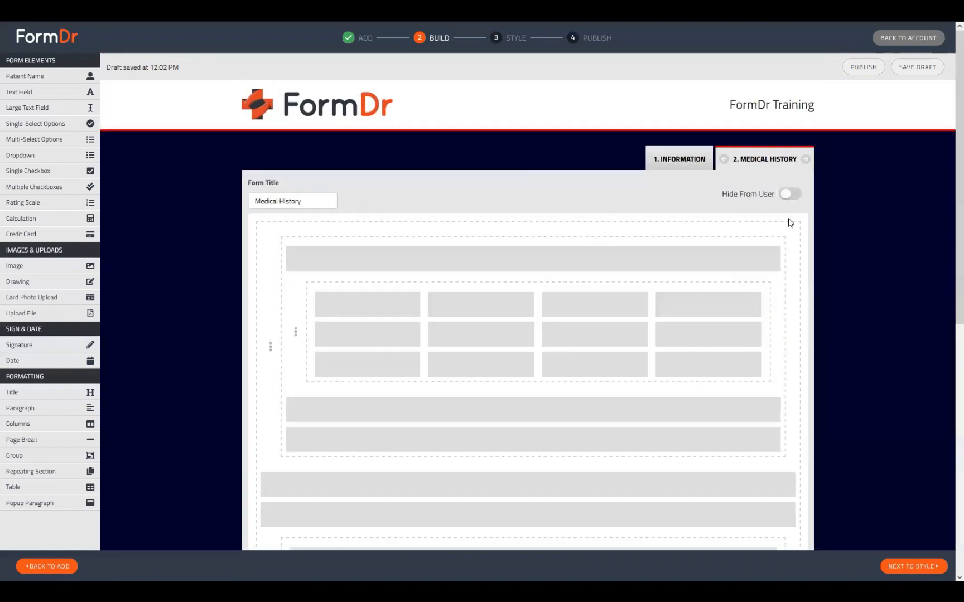
scroll(723, 264, "down", 5)
scroll(636, 387, "up", 1)
scroll(614, 401, "up", 5)
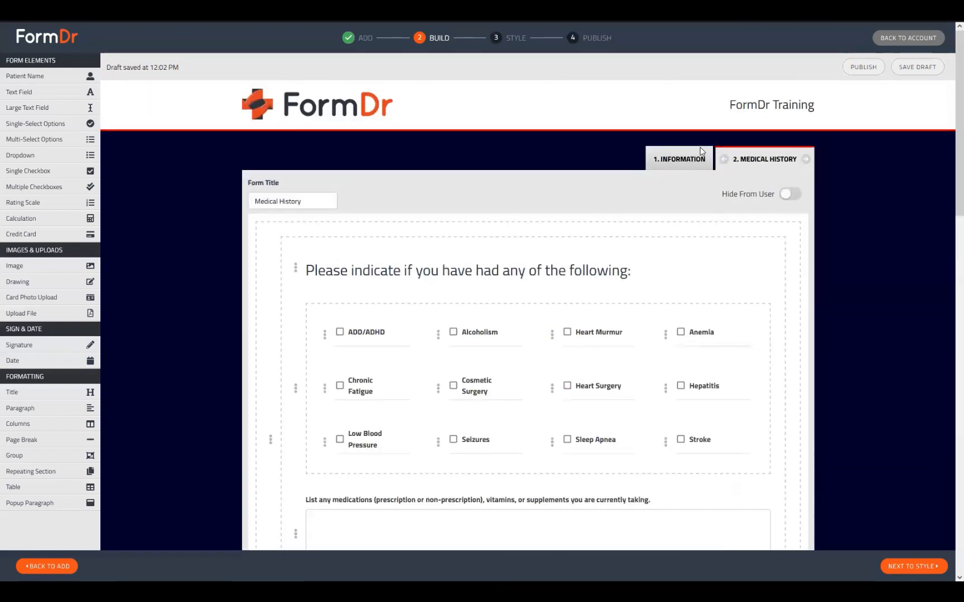
left_click(689, 159)
left_click_drag(348, 348, 369, 413)
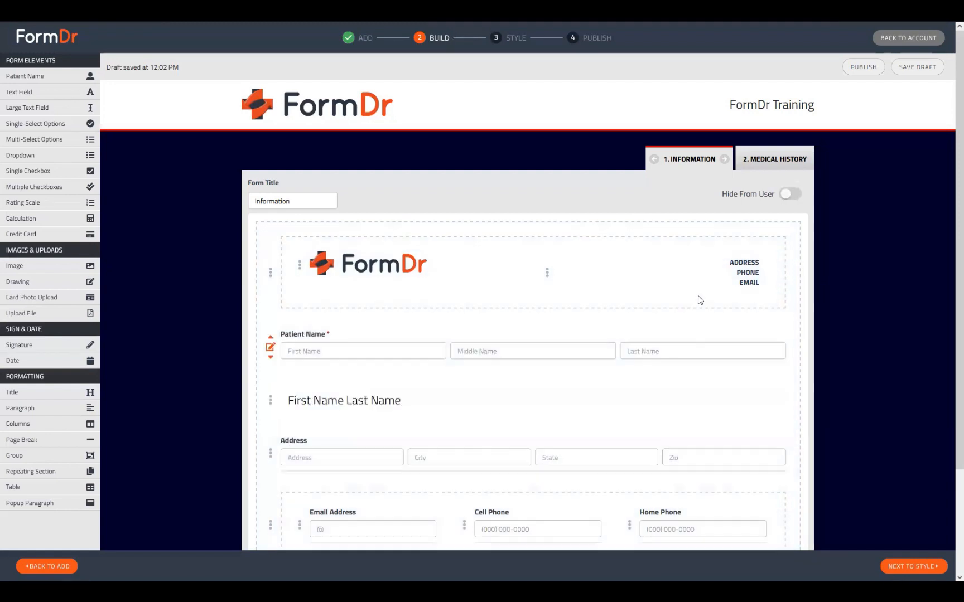
Examine the field names of the first and last name inputs in the Patient Name field's settings.
left_click(271, 347)
scroll(474, 337, "down", 4)
left_click_drag(704, 278, 639, 282)
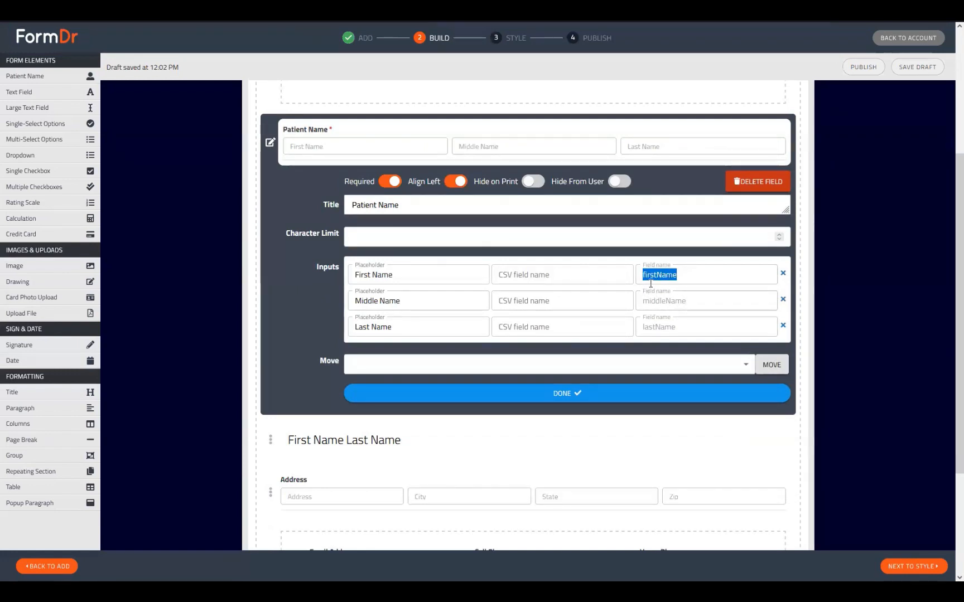
left_click(656, 280)
left_click_drag(697, 334, 642, 333)
left_click_drag(702, 275, 639, 283)
mouse_move(672, 327)
left_mouse_down()
mouse_move(632, 326)
mouse_move(659, 323)
left_mouse_up()
double_click(673, 326)
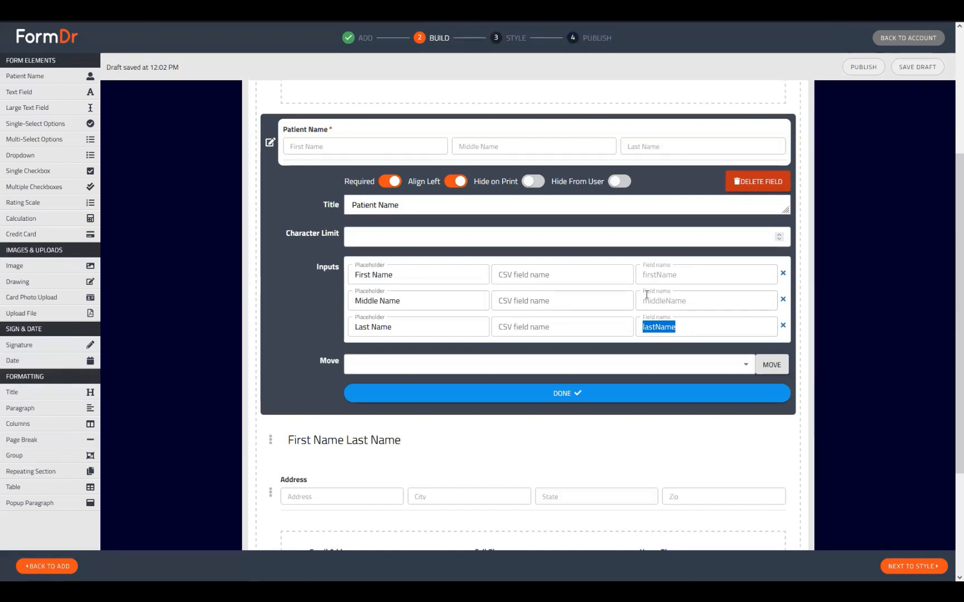
left_click(555, 393)
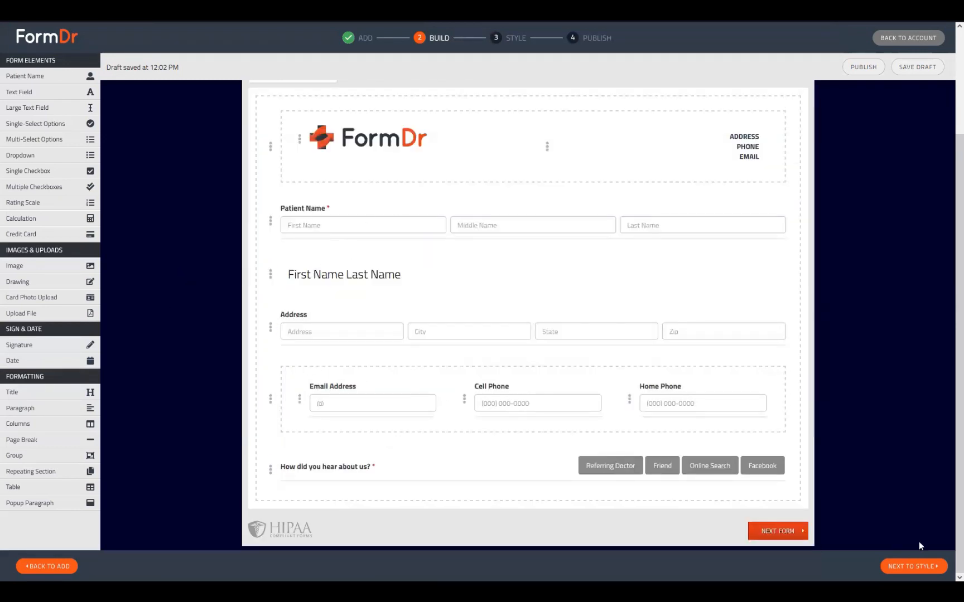
Examine the field name of the Address input in the Address field's settings.
mouse_move(269, 329)
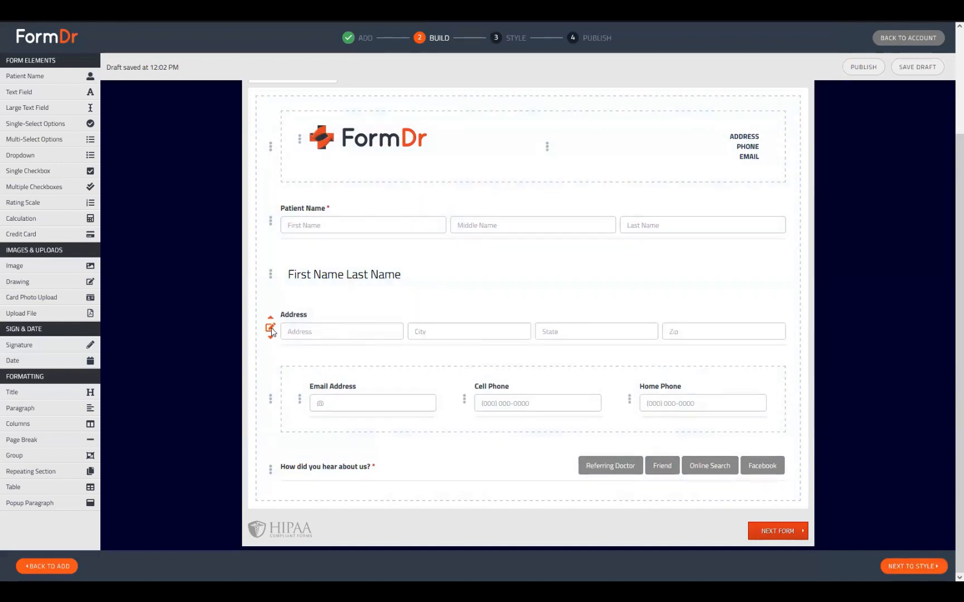
left_click(271, 329)
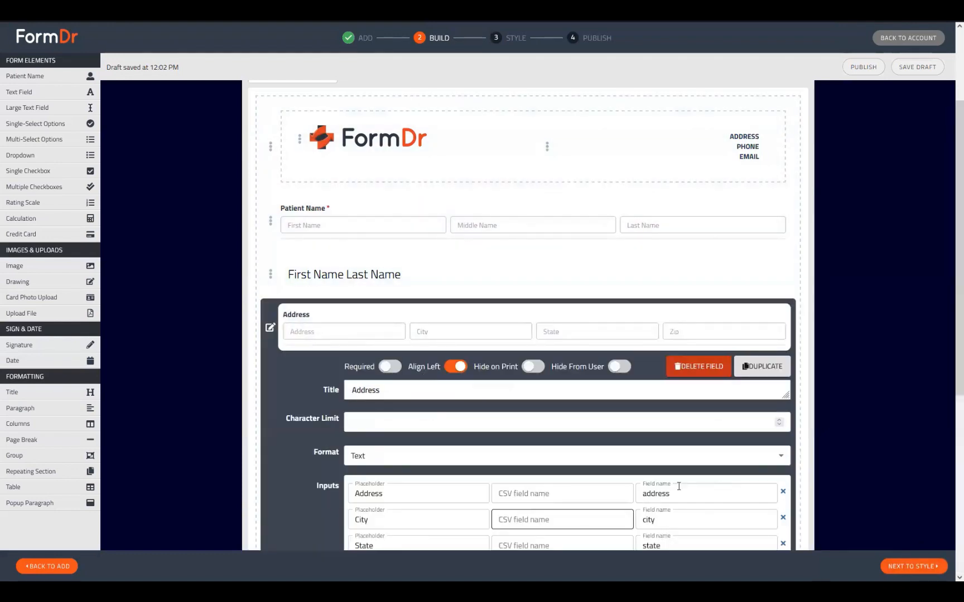
left_click(653, 497)
double_click(653, 498)
left_click(711, 496)
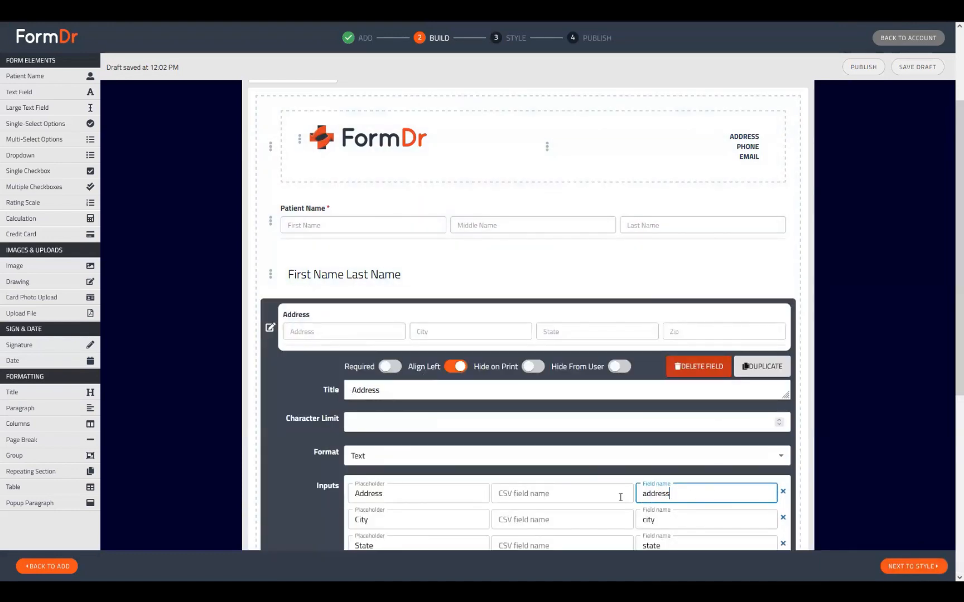
left_click(275, 330)
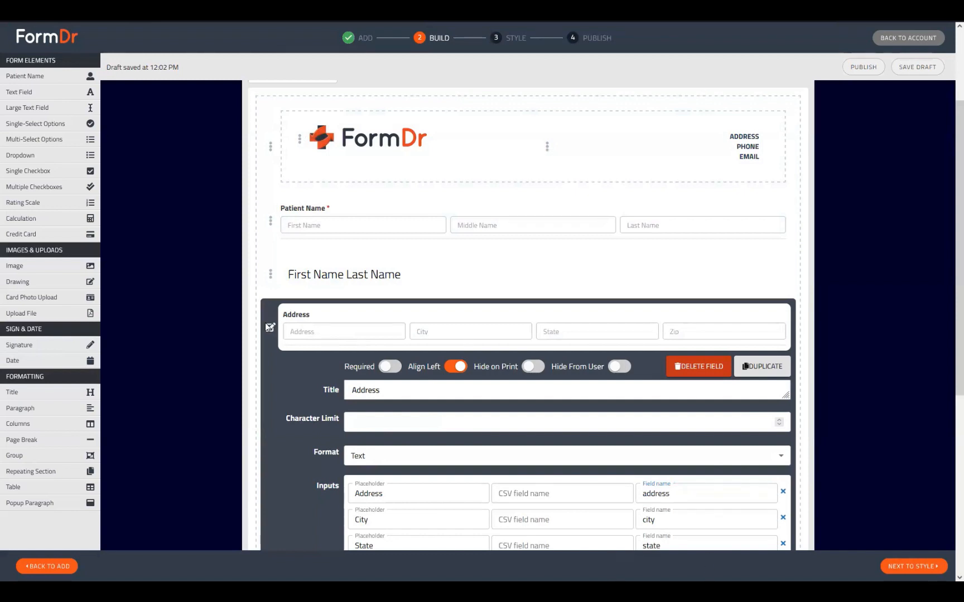
left_click(270, 327)
Add a second line in Normal style to the autofill paragraph with the tags "[address], [city], [state] [zip]" and finish editing.
left_click(272, 277)
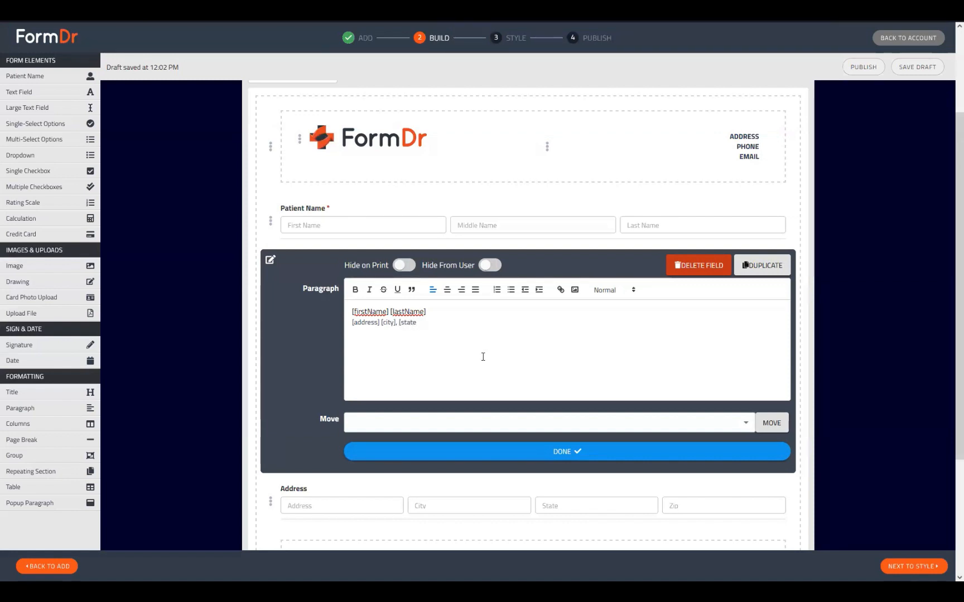
type("] [zip],")
left_click(508, 451)
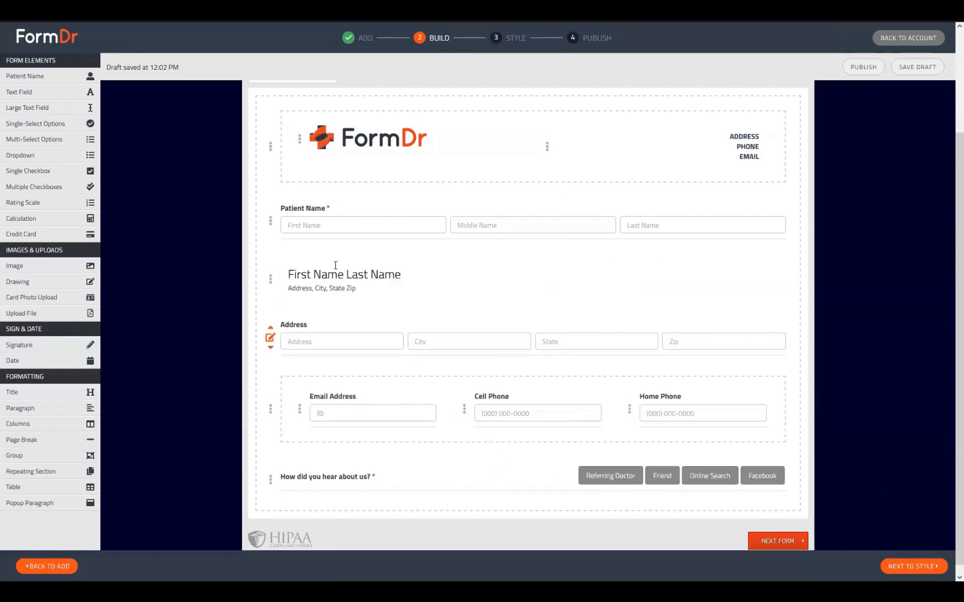
Check the field names of all four Address inputs against the tags used in the paragraph.
left_click(270, 338)
scroll(680, 499, "down", 2)
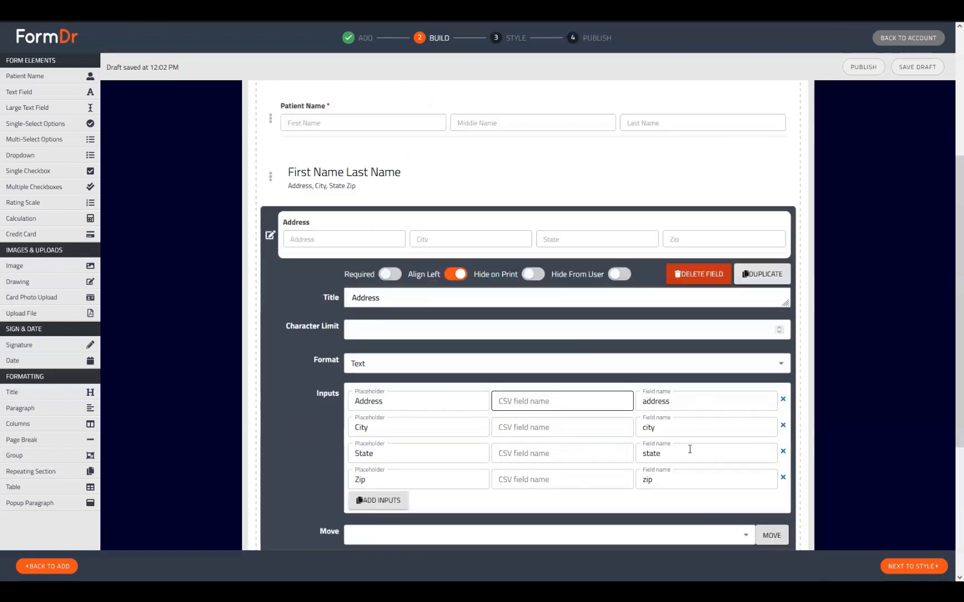
left_click(271, 236)
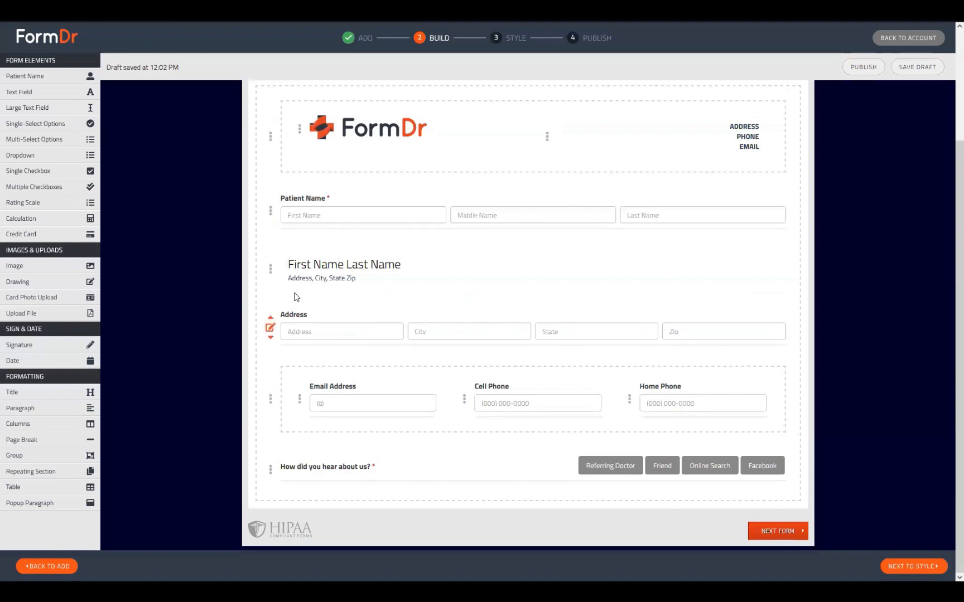
Proceed to the Style stage and fill in the patient's first and last name in the form preview.
left_click(914, 566)
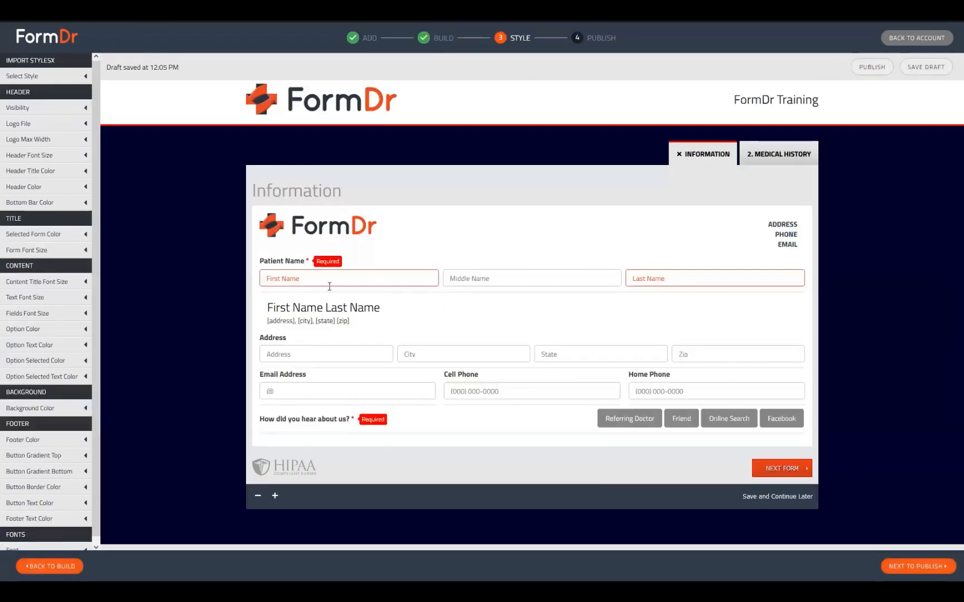
left_click(339, 281)
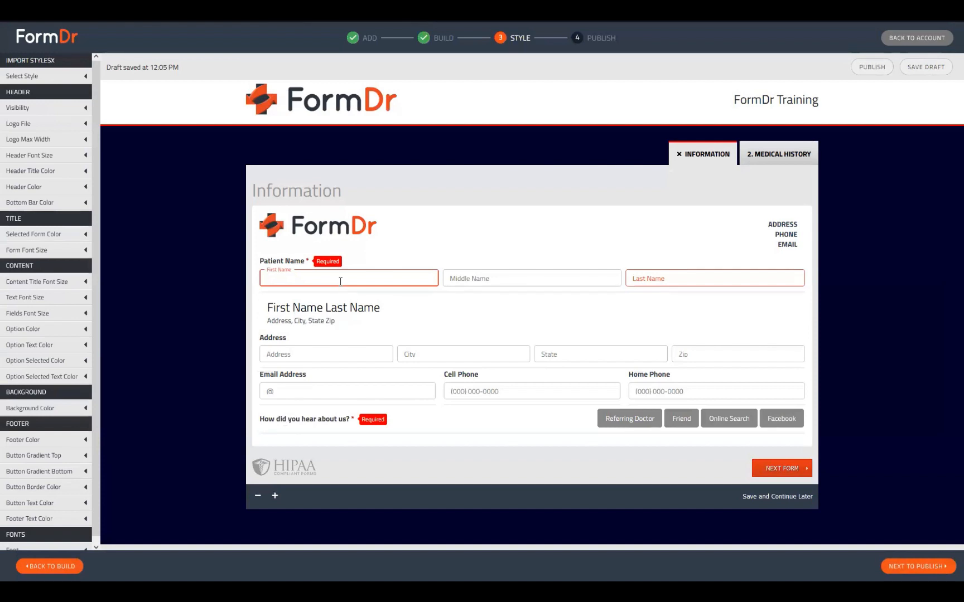
type("Nick")
key("Tab")
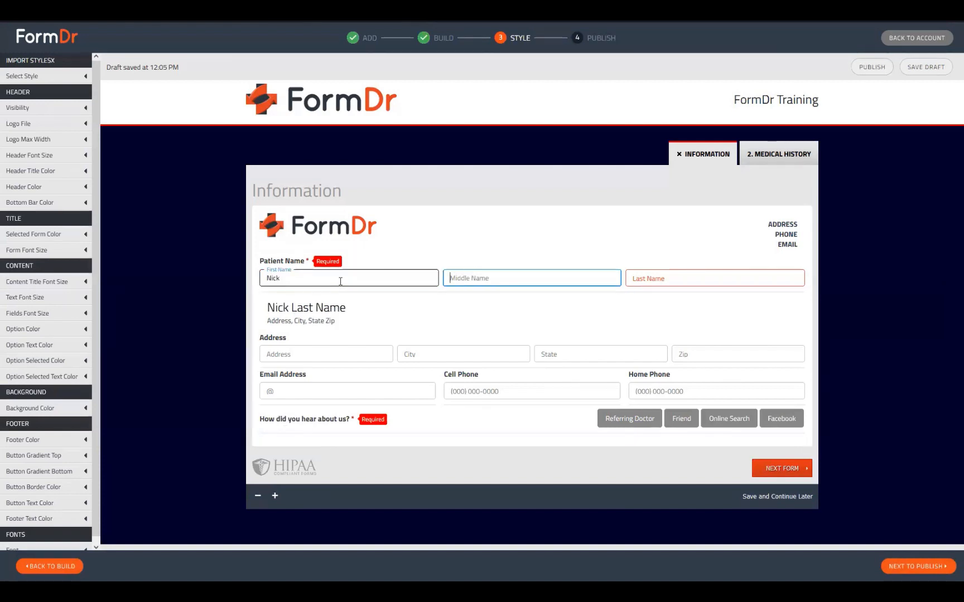
type("W")
key("Tab")
type("Webinar")
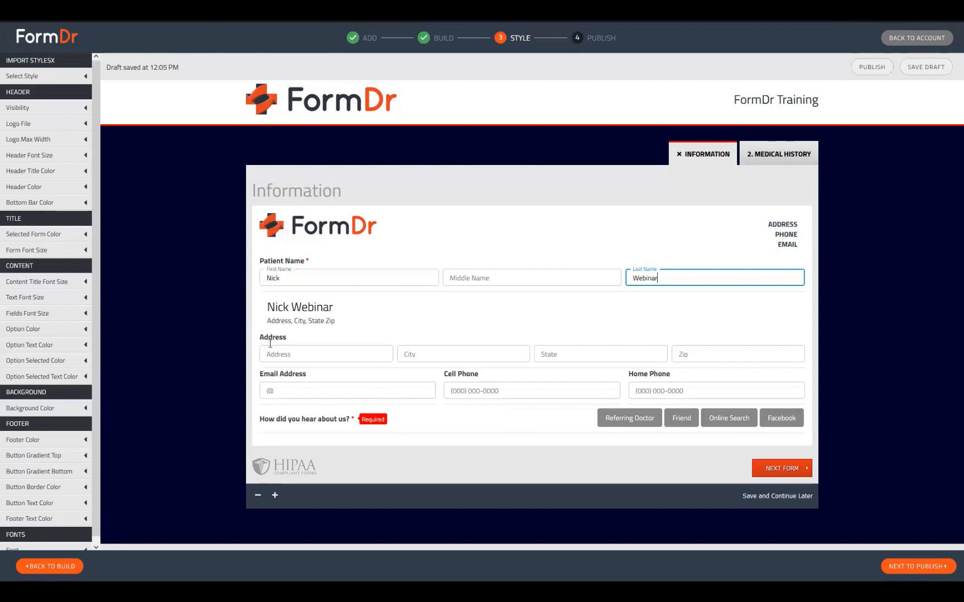
Fill in the sample address, city, state and zip in the form preview to test the paragraph's autofill.
left_click(302, 354)
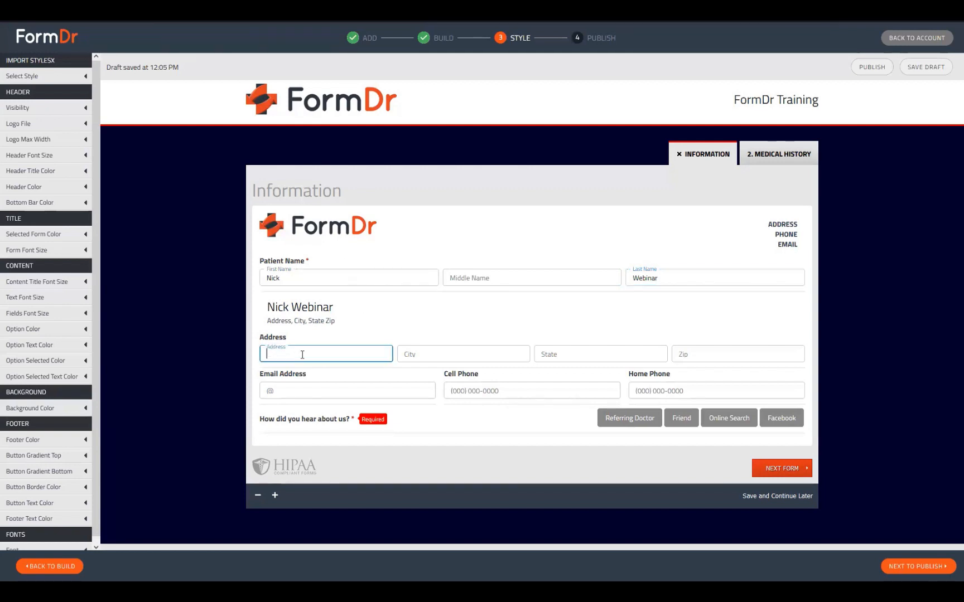
type("1234")
left_click(453, 352)
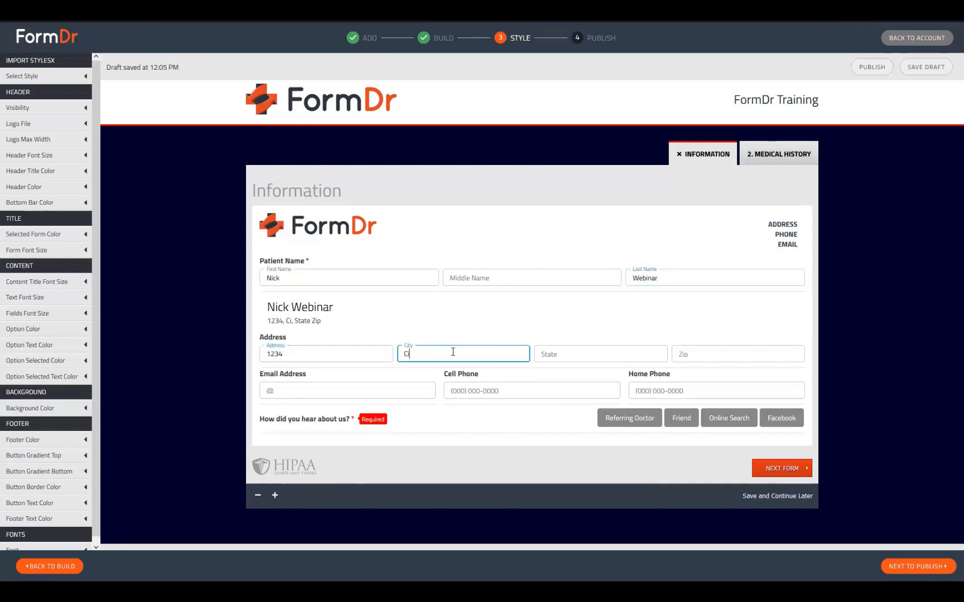
type("The Moon")
left_click(603, 357)
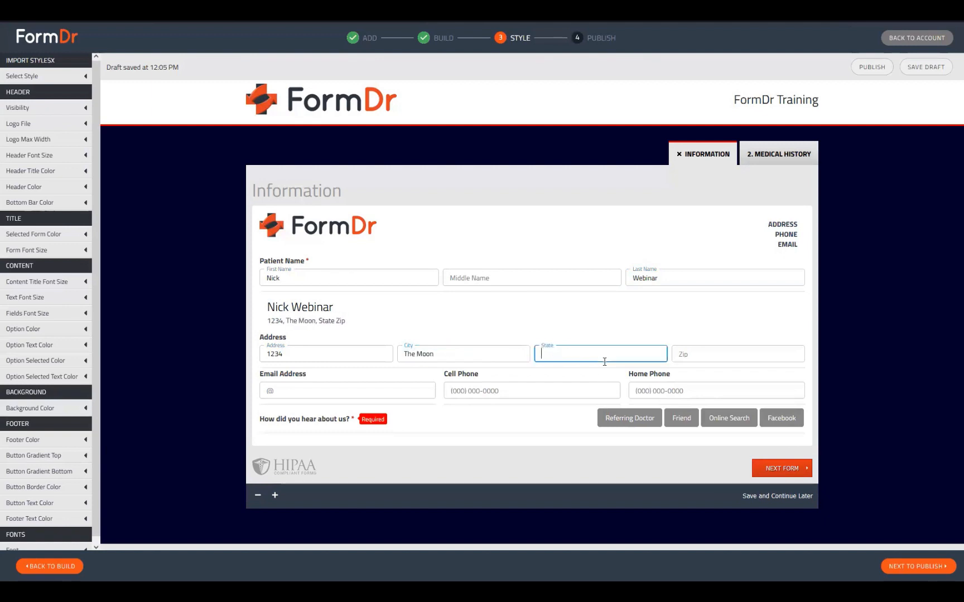
type("Test")
left_click(720, 358)
type("test")
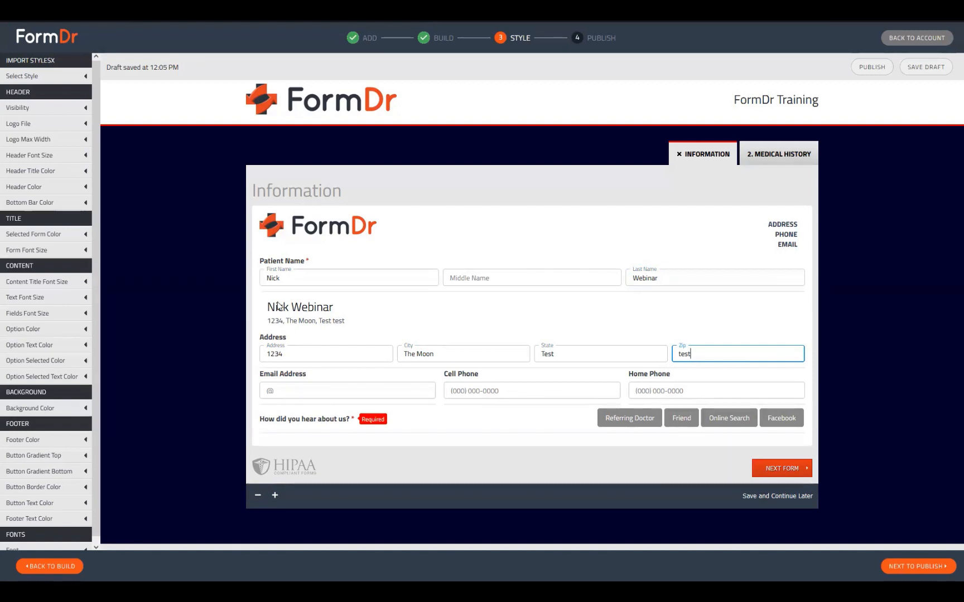
Check the autofilled name in the preview, and exit to the account while discarding the draft.
left_click_drag(275, 305, 335, 314)
left_click(335, 313)
left_click(915, 38)
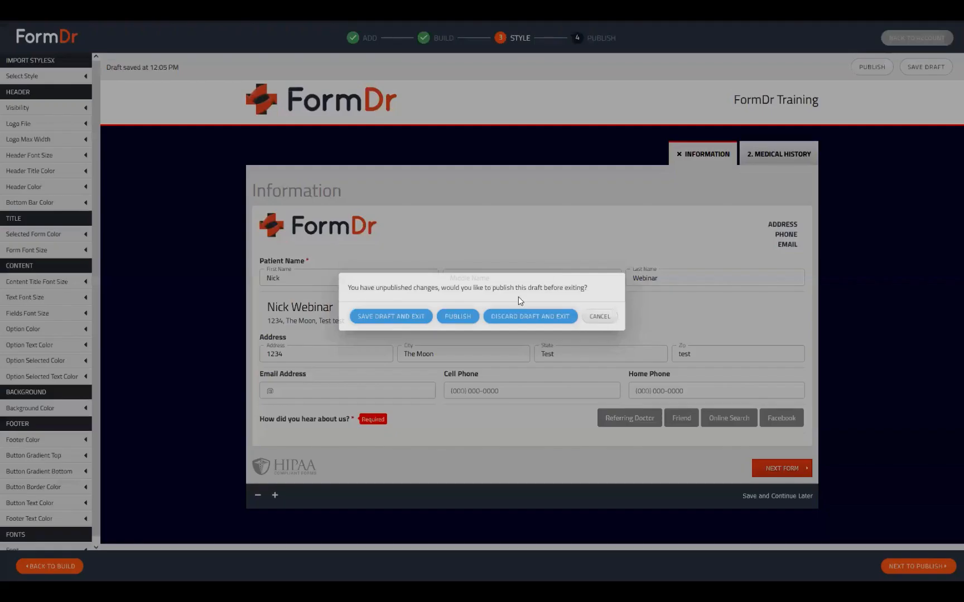
left_click(521, 317)
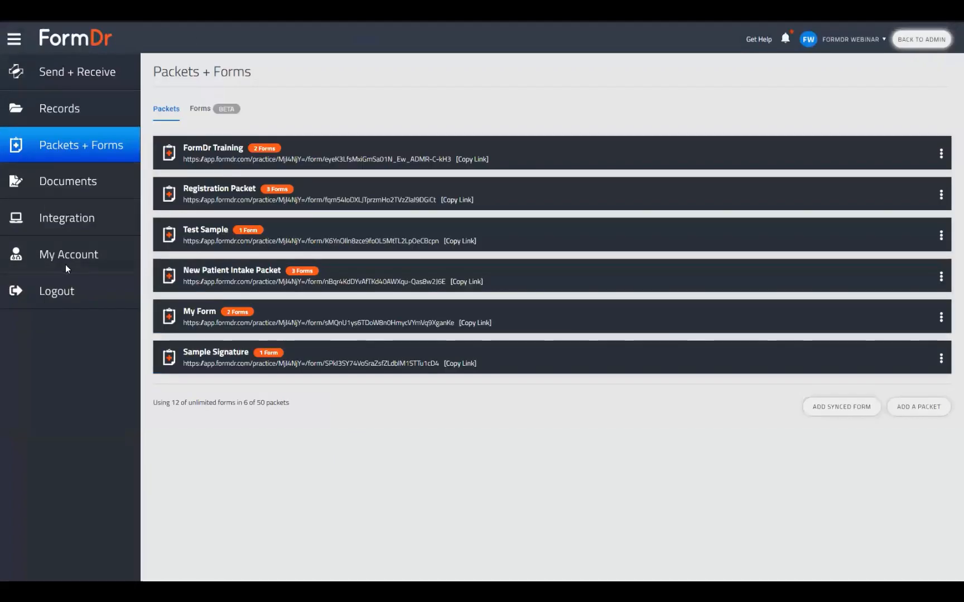
Go to the account's Support settings and open the March 2023 Webinar Schedule from the FormDr Updates page.
left_click(67, 266)
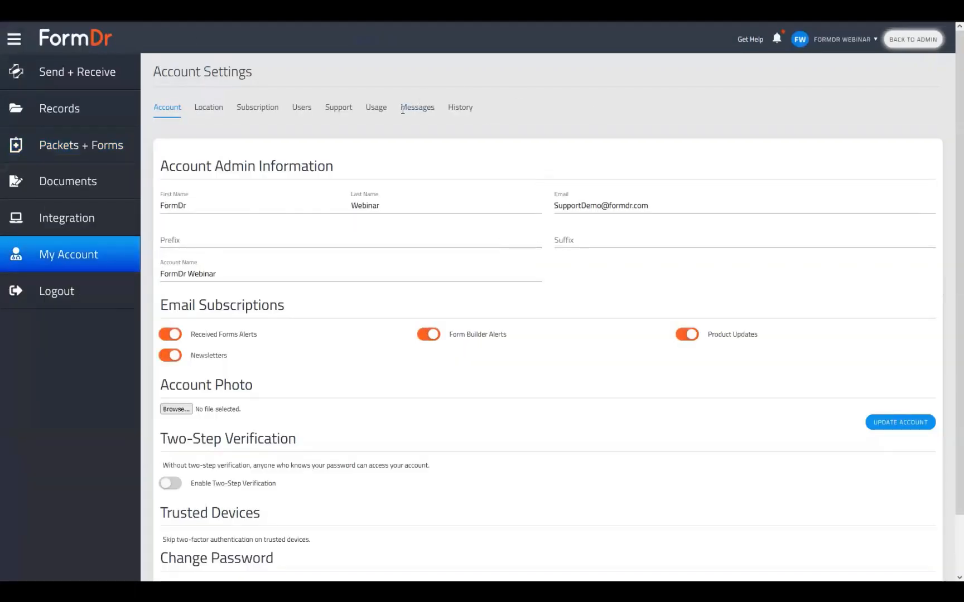
left_click(337, 105)
left_click(887, 179)
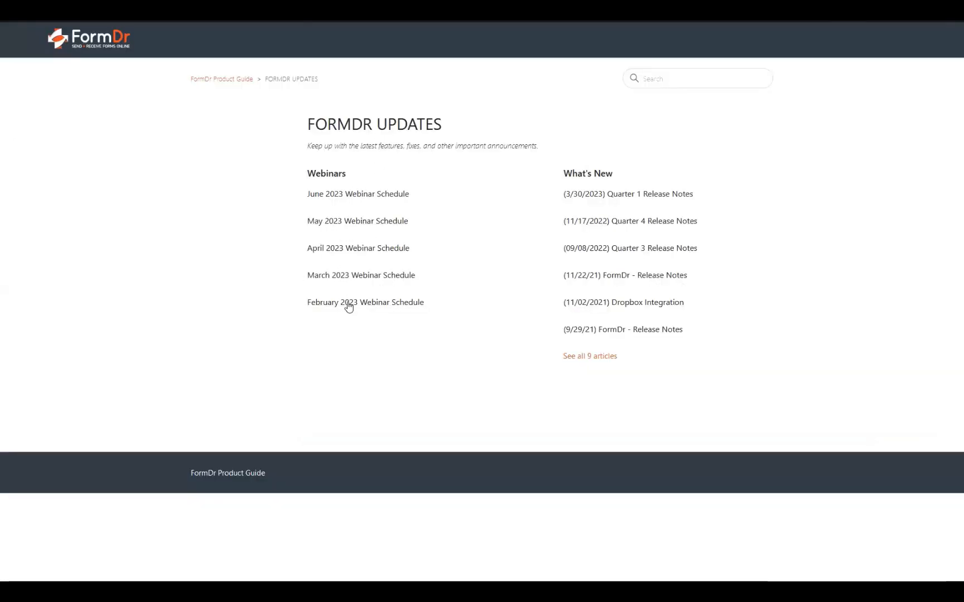
left_click(355, 277)
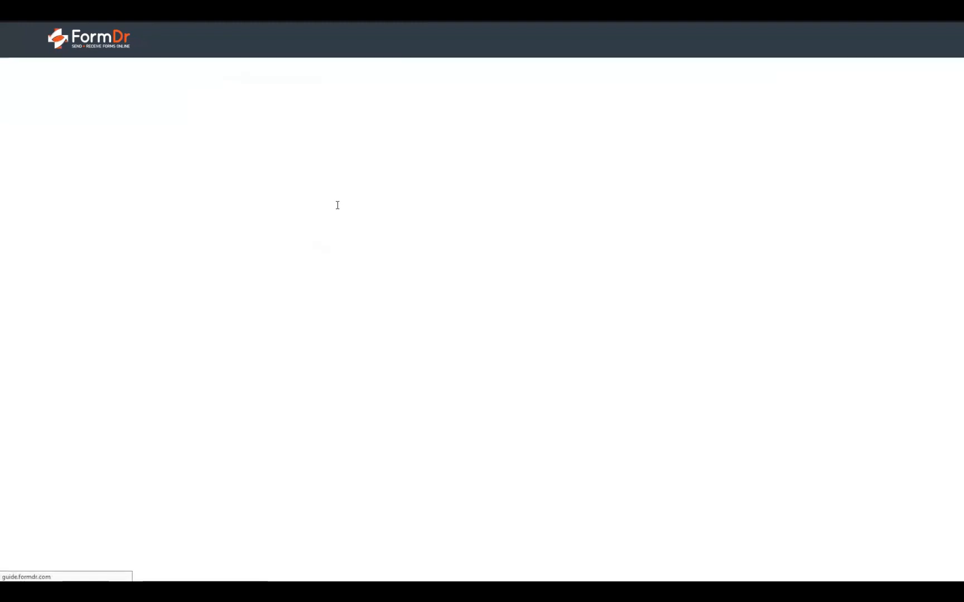
Look through the March 2023 onboarding, beginner and advanced form building webinar schedules and their posted recordings.
scroll(340, 226, "down", 7)
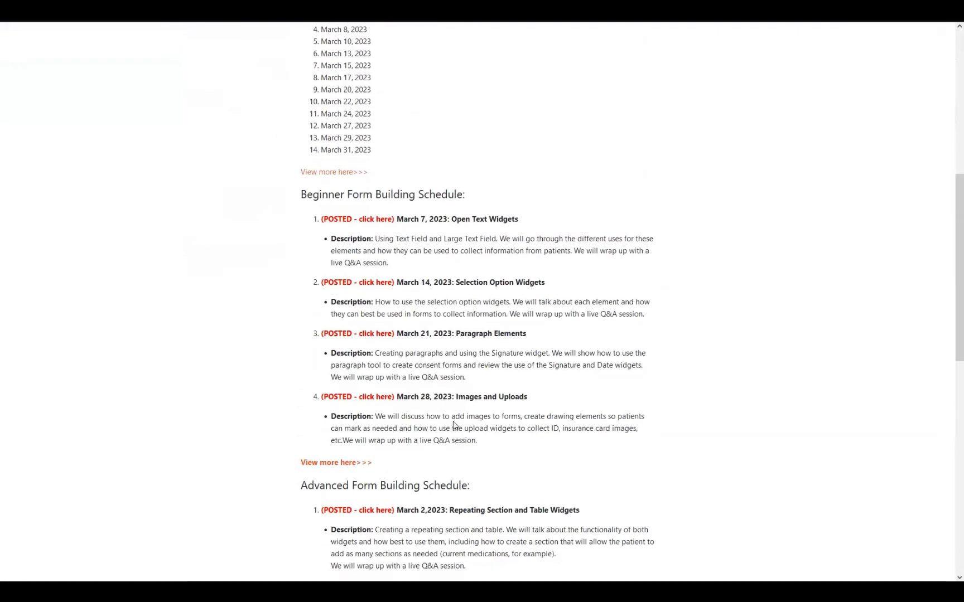
scroll(292, 300, "down", 1)
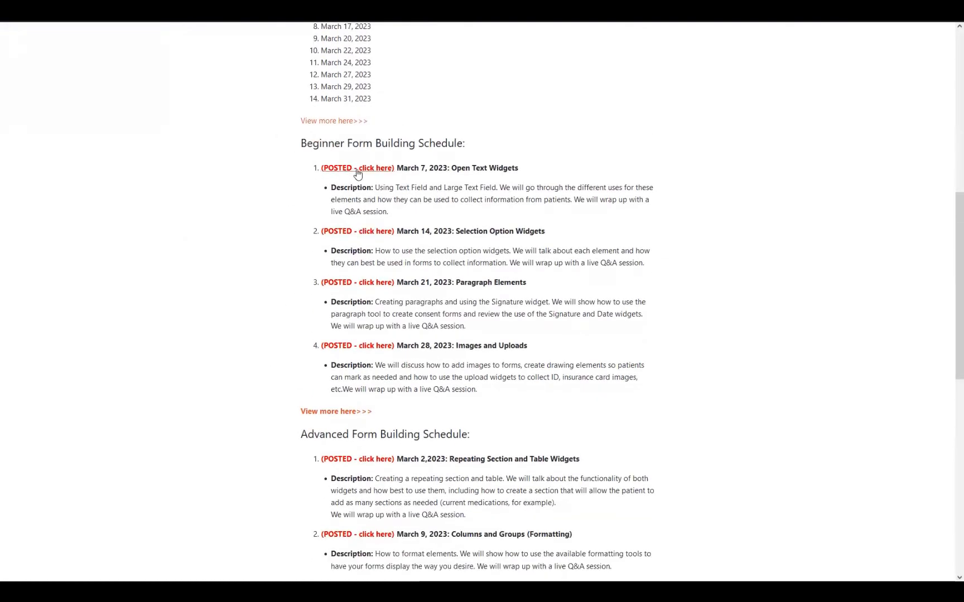
scroll(371, 174, "down", 2)
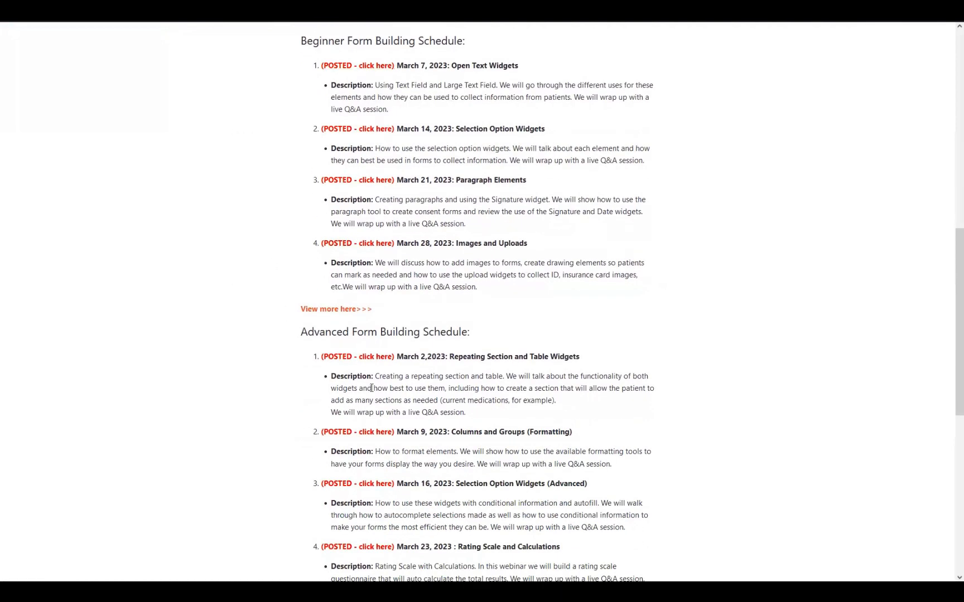
scroll(391, 340, "down", 3)
scroll(510, 265, "up", 6)
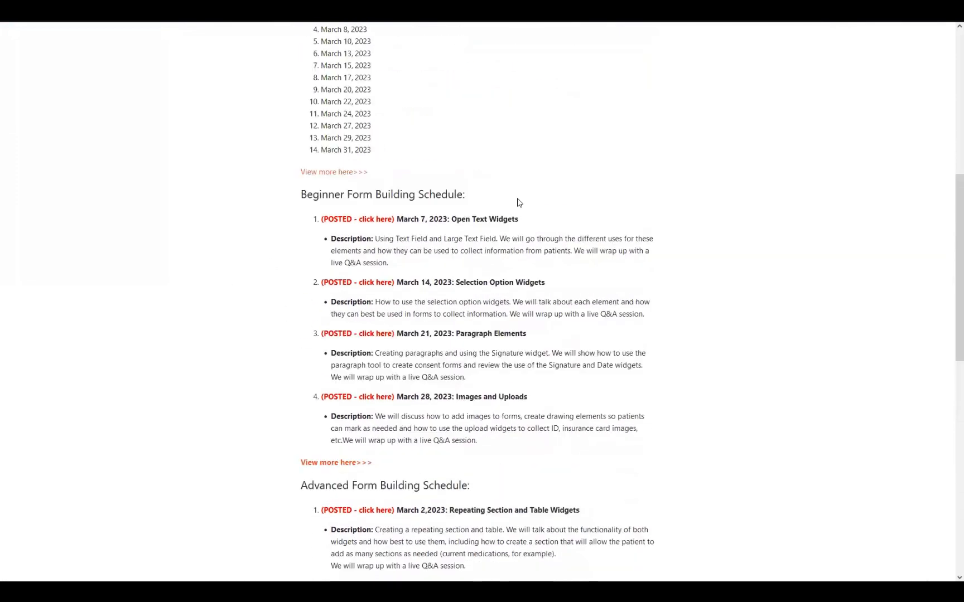
scroll(341, 370, "down", 1)
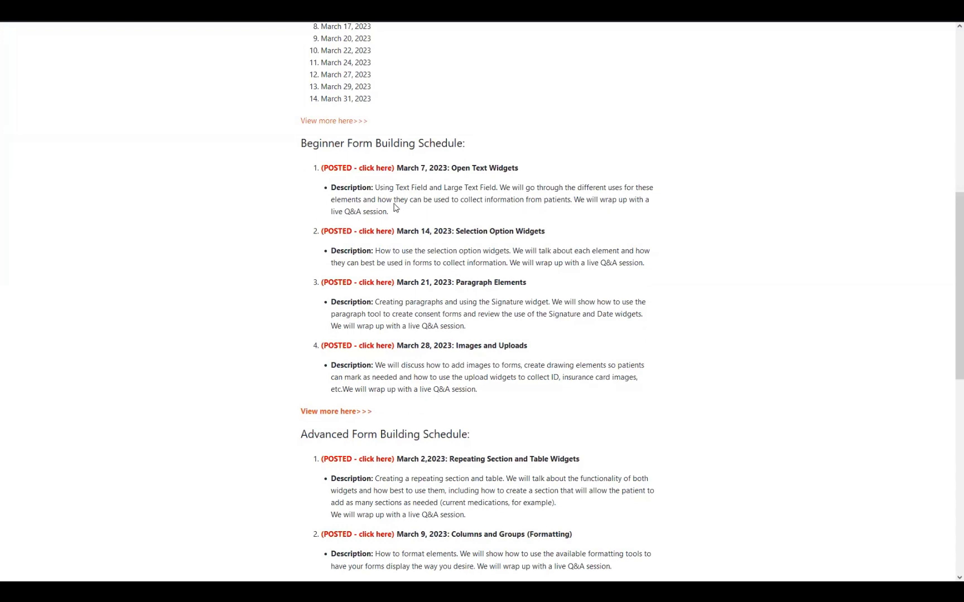
scroll(424, 264, "up", 6)
scroll(445, 295, "down", 2)
scroll(260, 196, "up", 5)
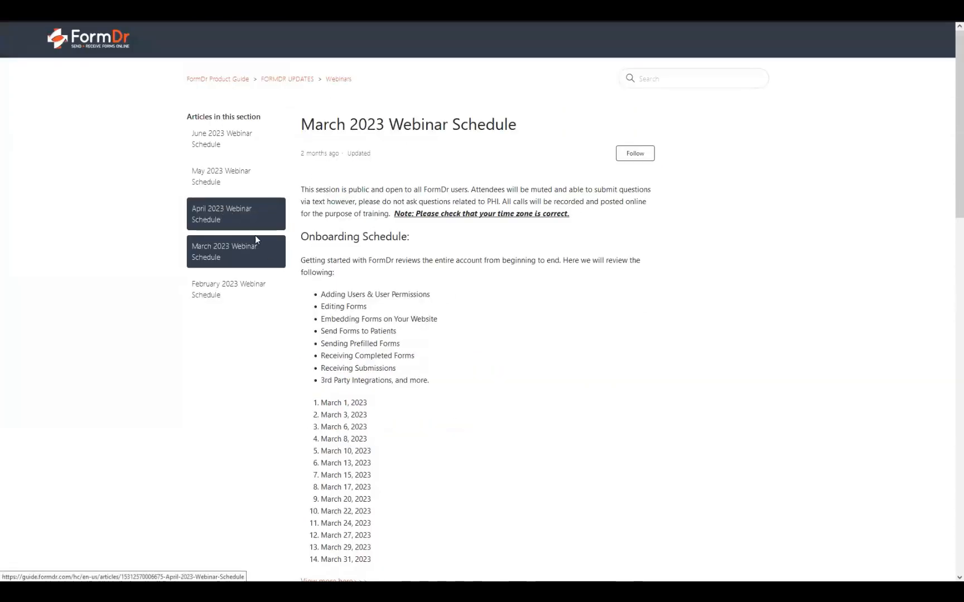
scroll(256, 237, "down", 12)
scroll(500, 337, "up", 12)
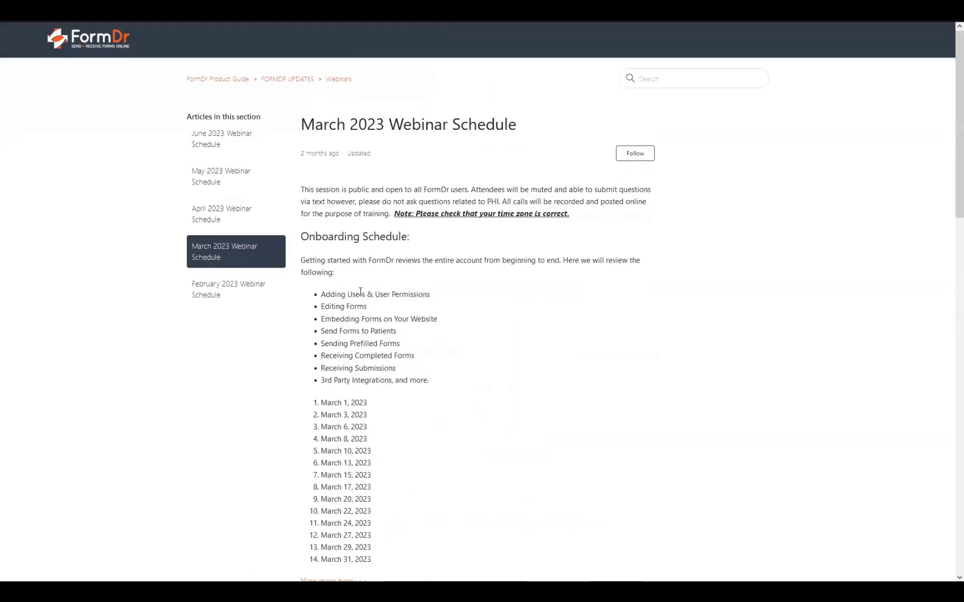